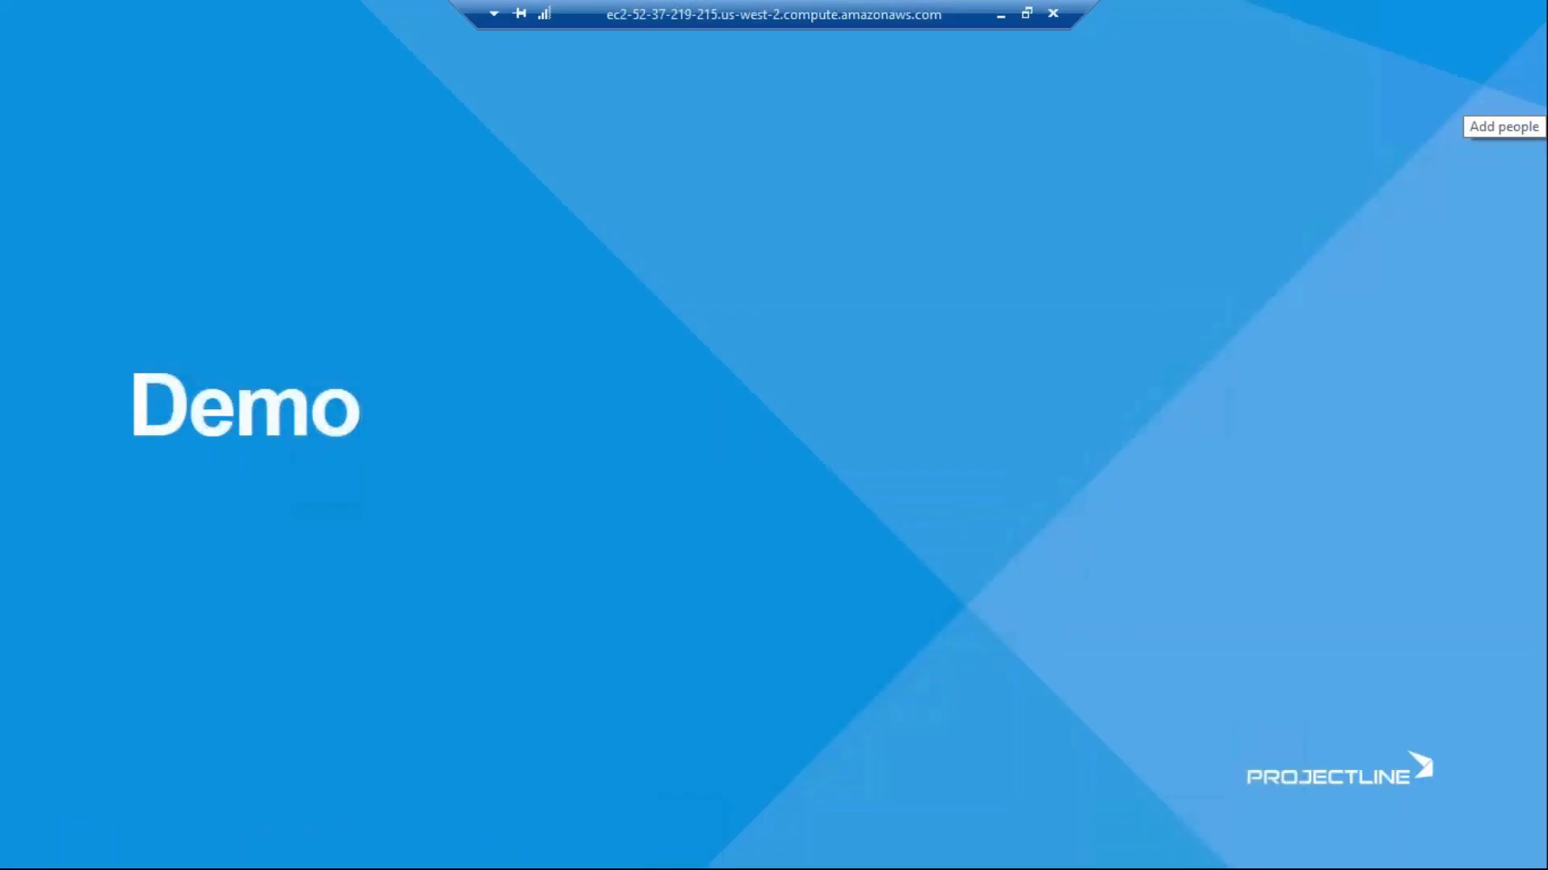
# Step: Switch to SAP Business One and examine the Total Discount % in the customer's payment terms in Business Partner Master Data
pyautogui.hotkey('alt', 'Tab')
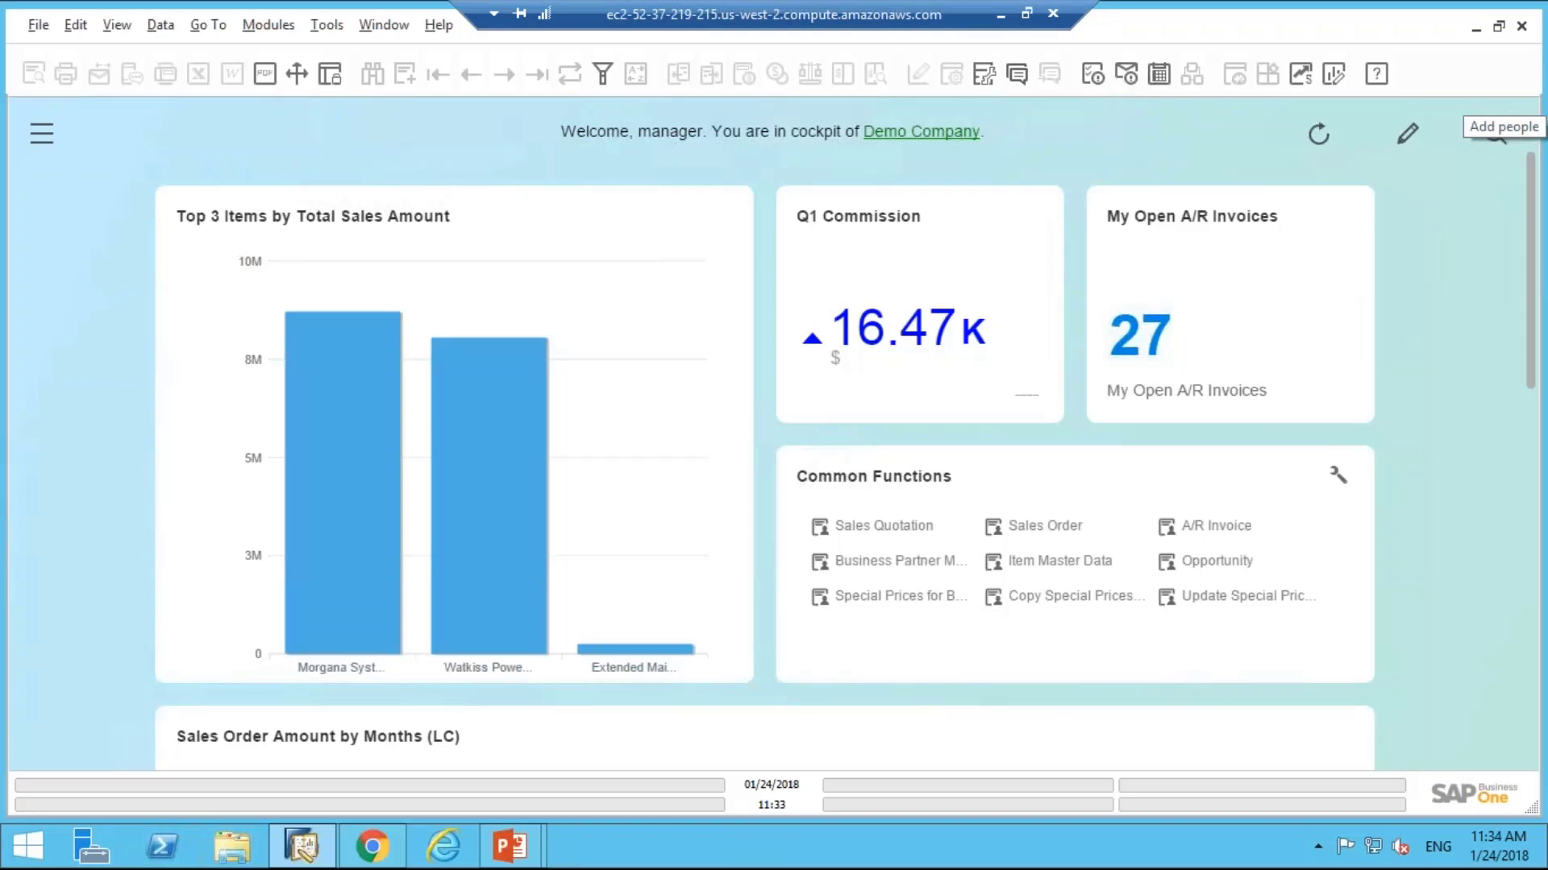
pyautogui.click(896, 560)
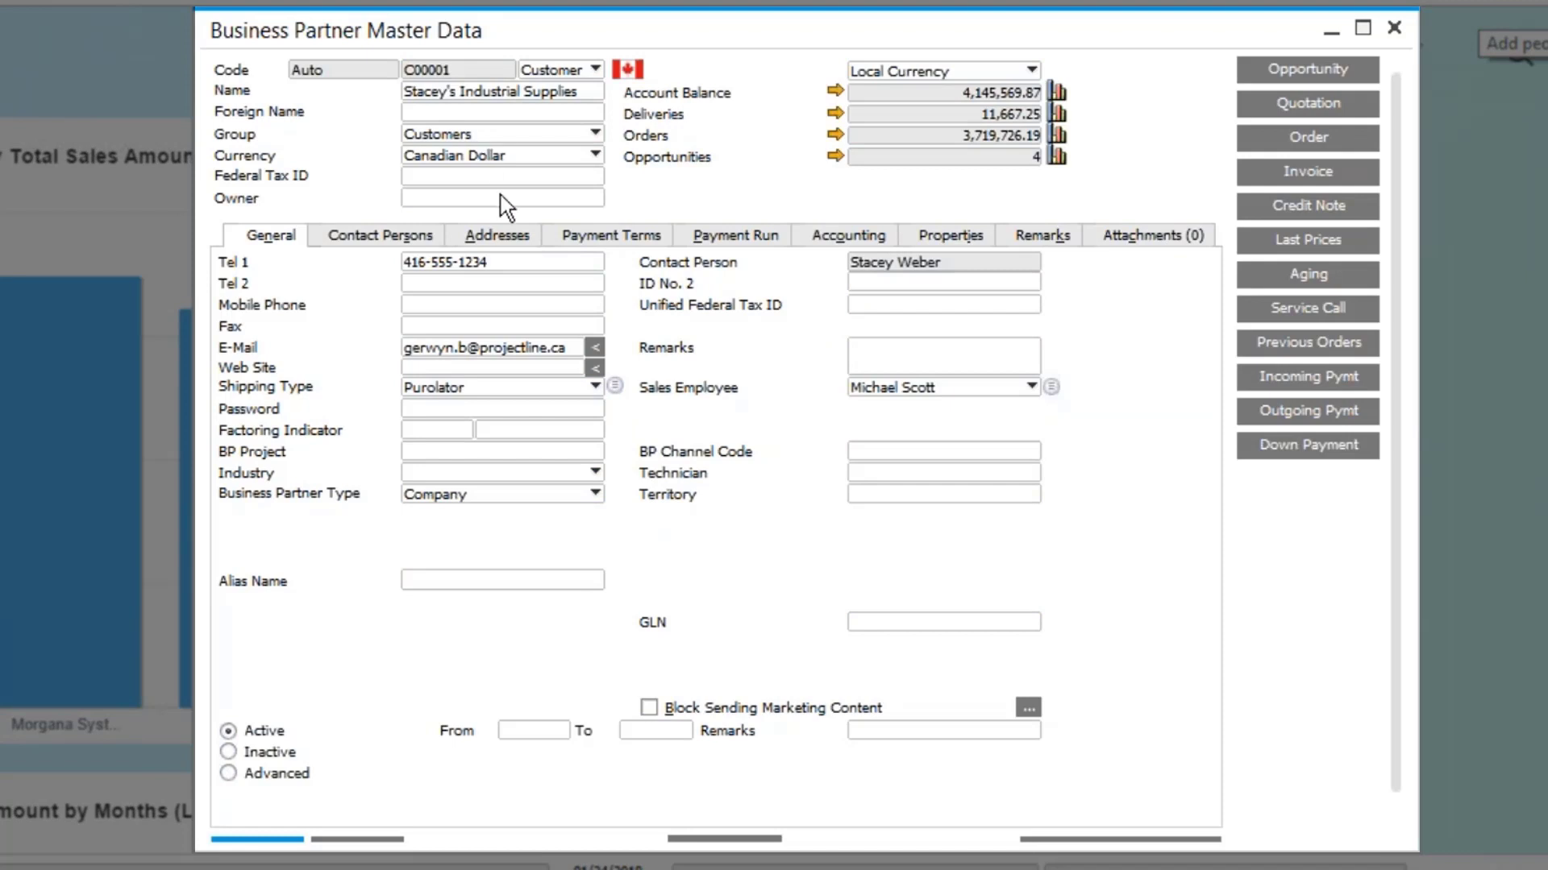
pyautogui.click(610, 236)
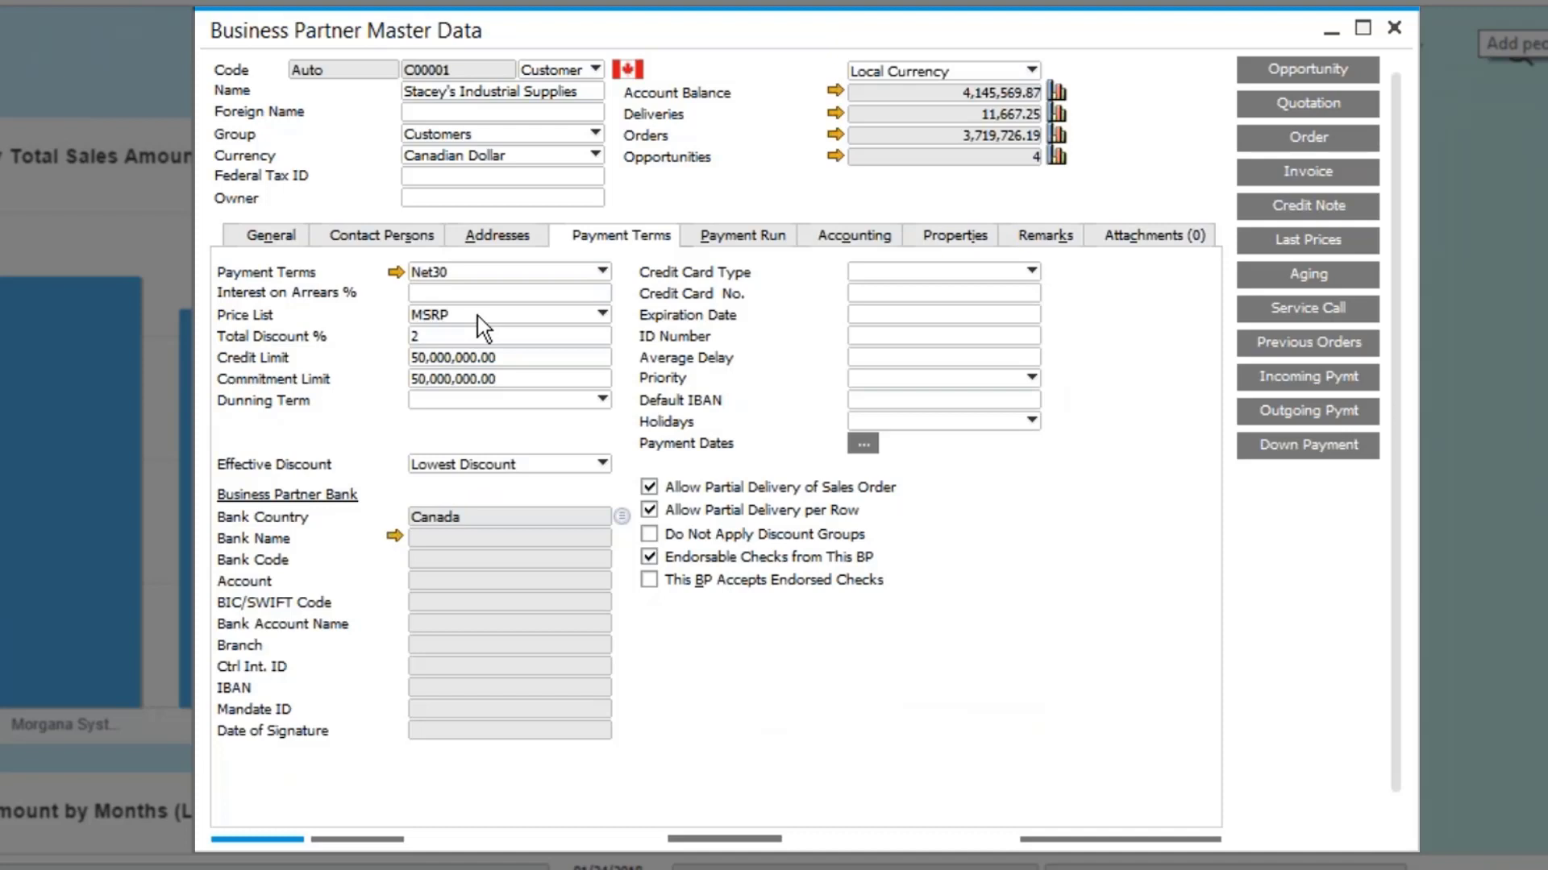
pyautogui.click(439, 335)
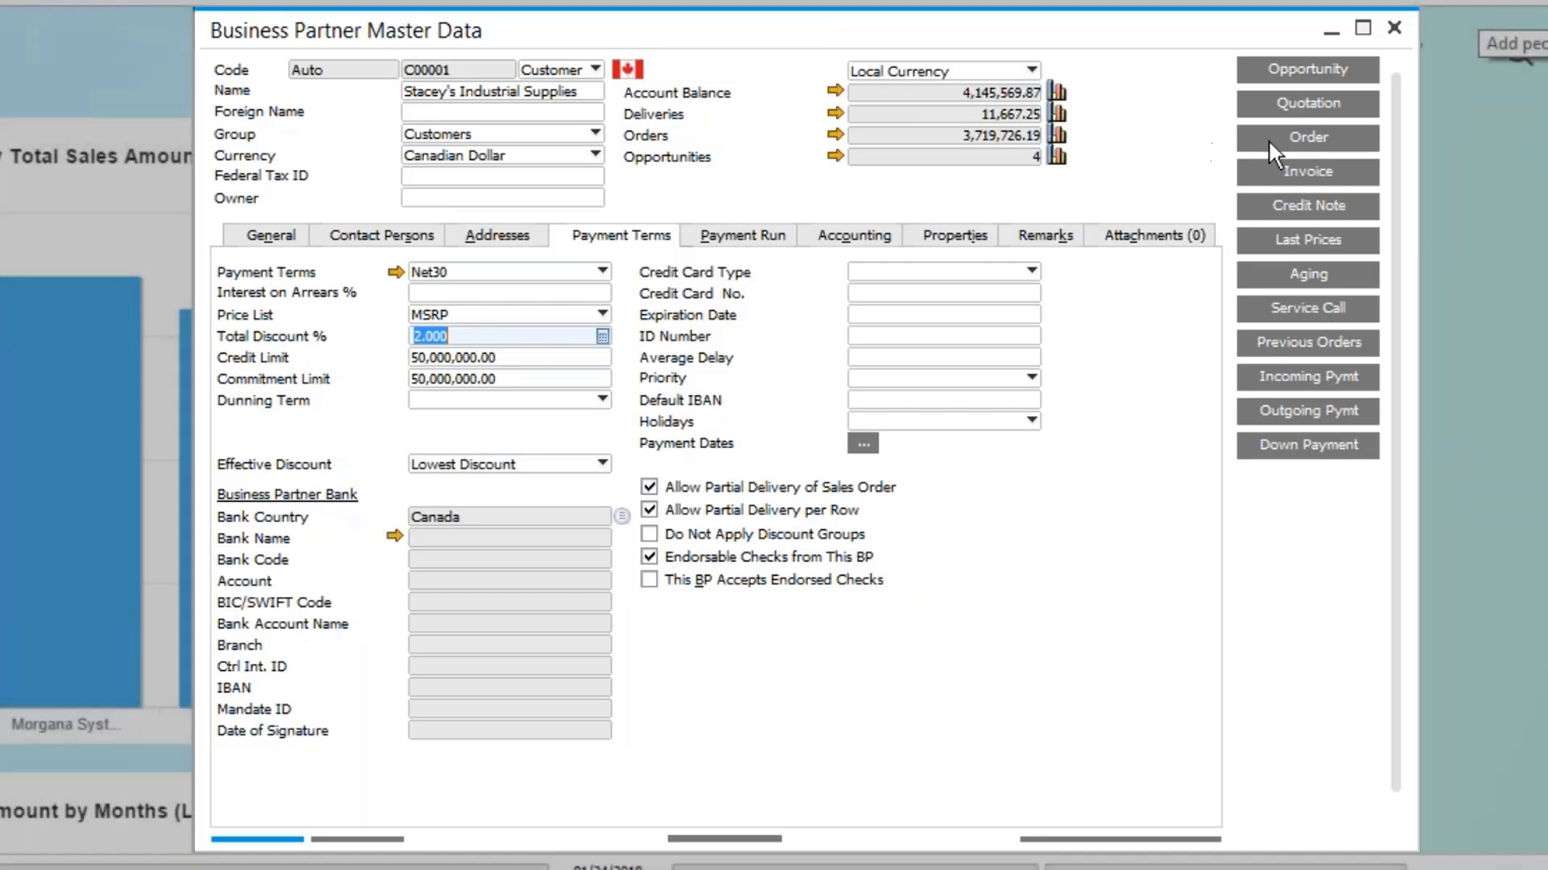
# Step: Start a sales order for Stacey's Industrial Supplies from its master data and enter item S00002 on the first line
pyautogui.click(1269, 139)
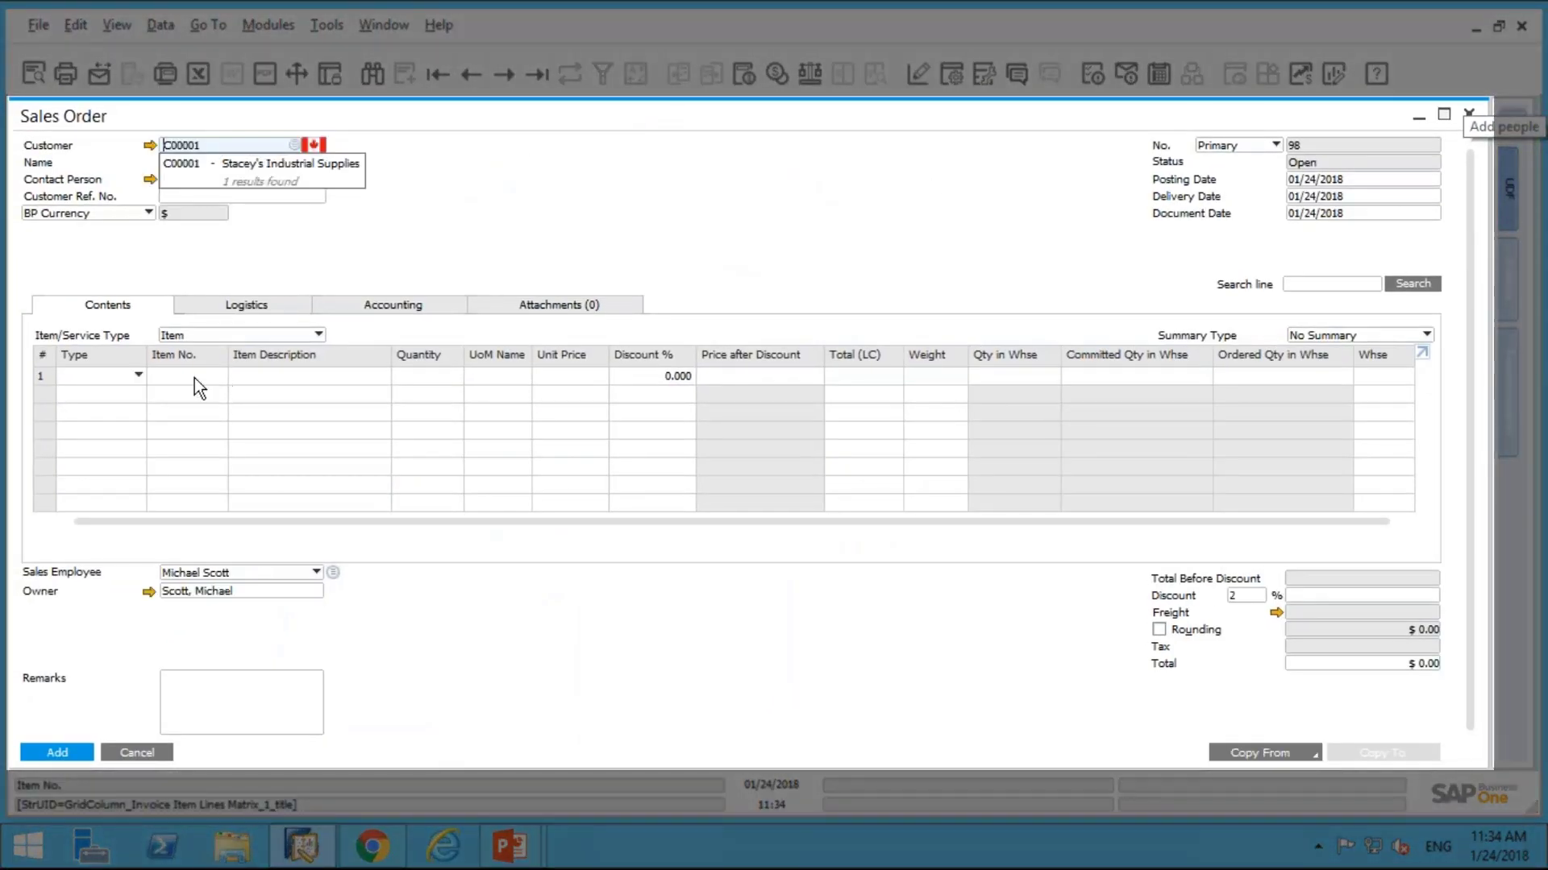
pyautogui.click(195, 377)
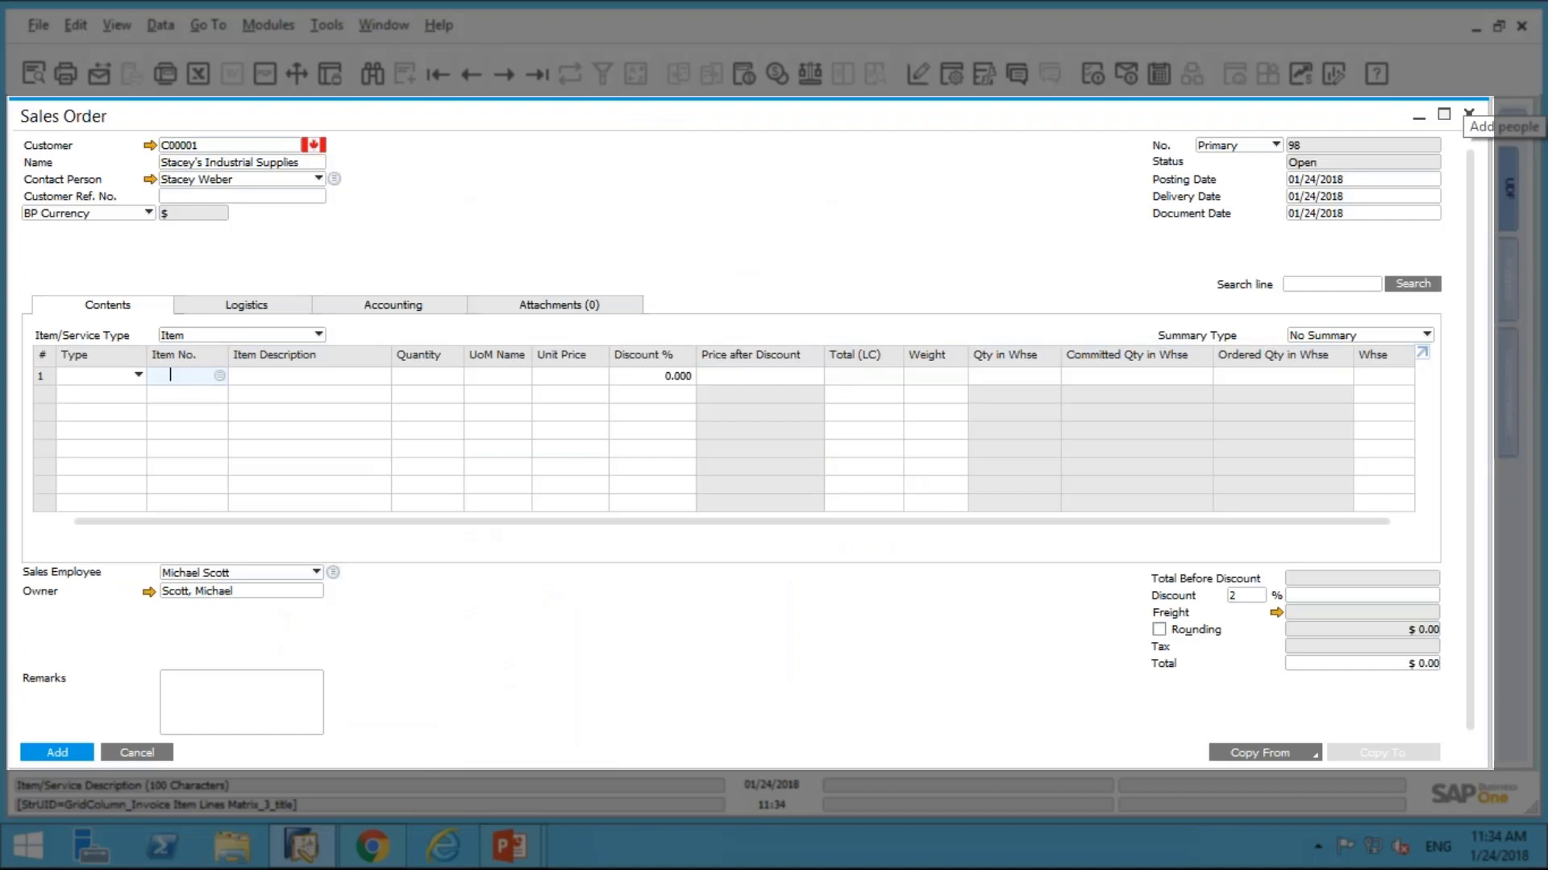
pyautogui.write('S000')
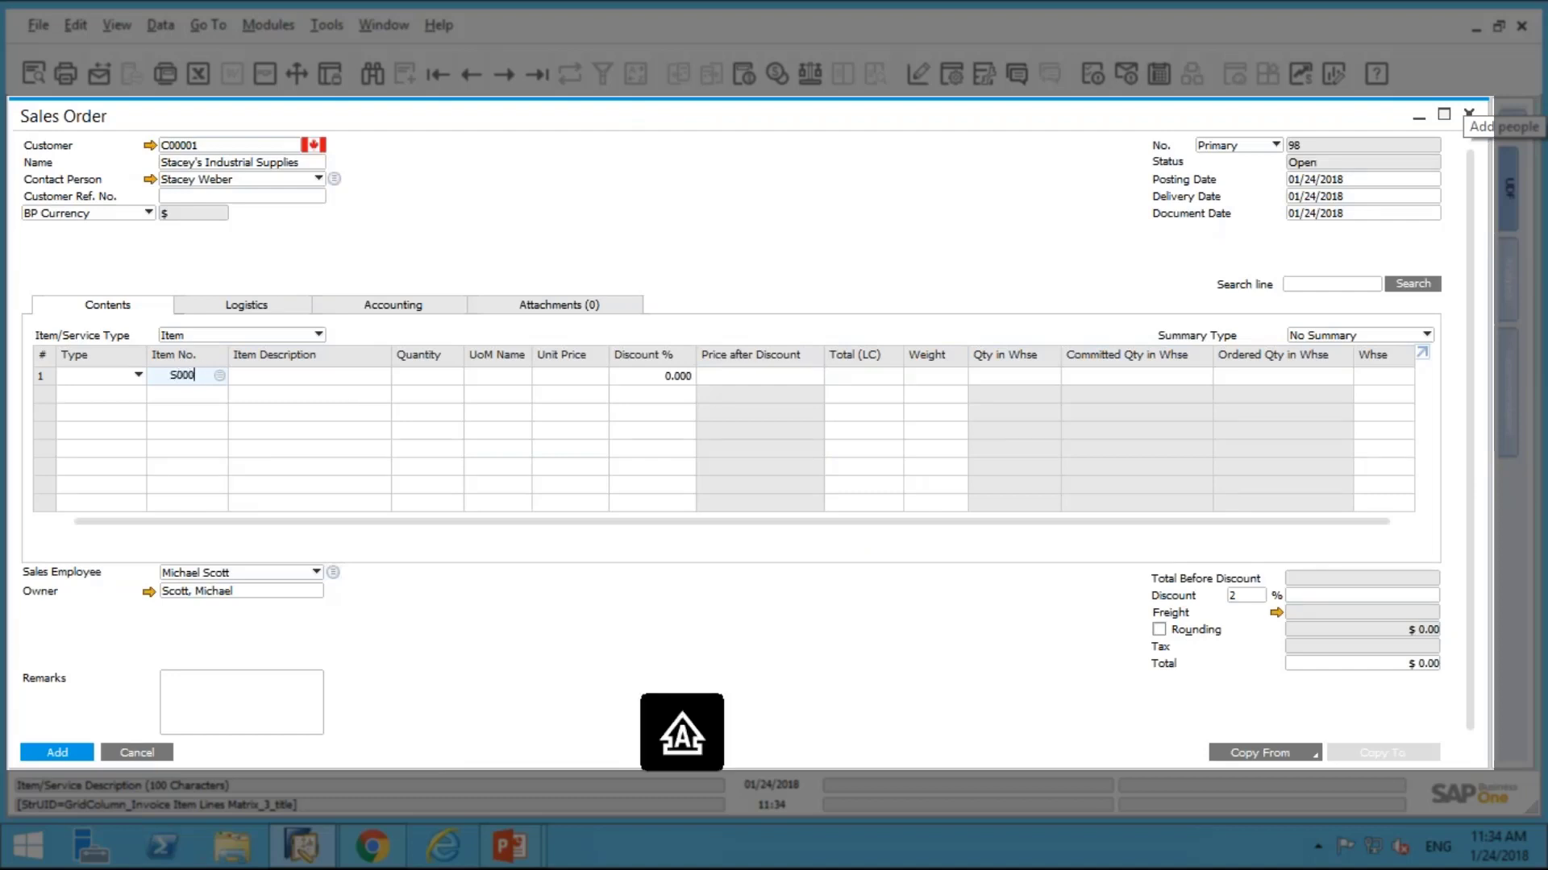
pyautogui.write('02')
pyautogui.press('Tab')
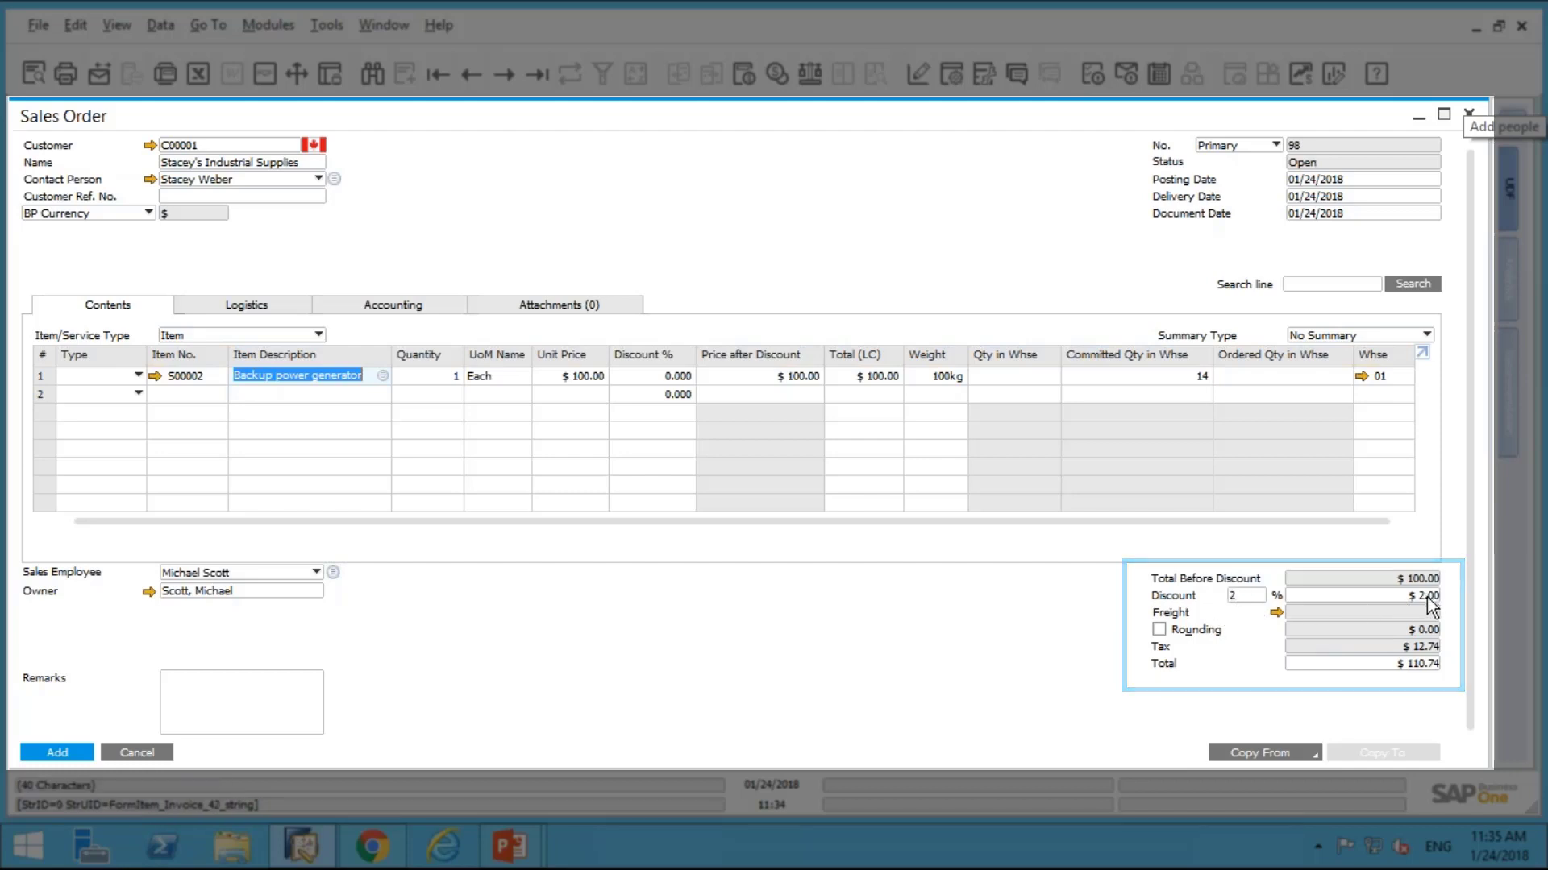
# Step: Set the discount on the backup power generator line to 10% and discard the sales order
pyautogui.click(684, 377)
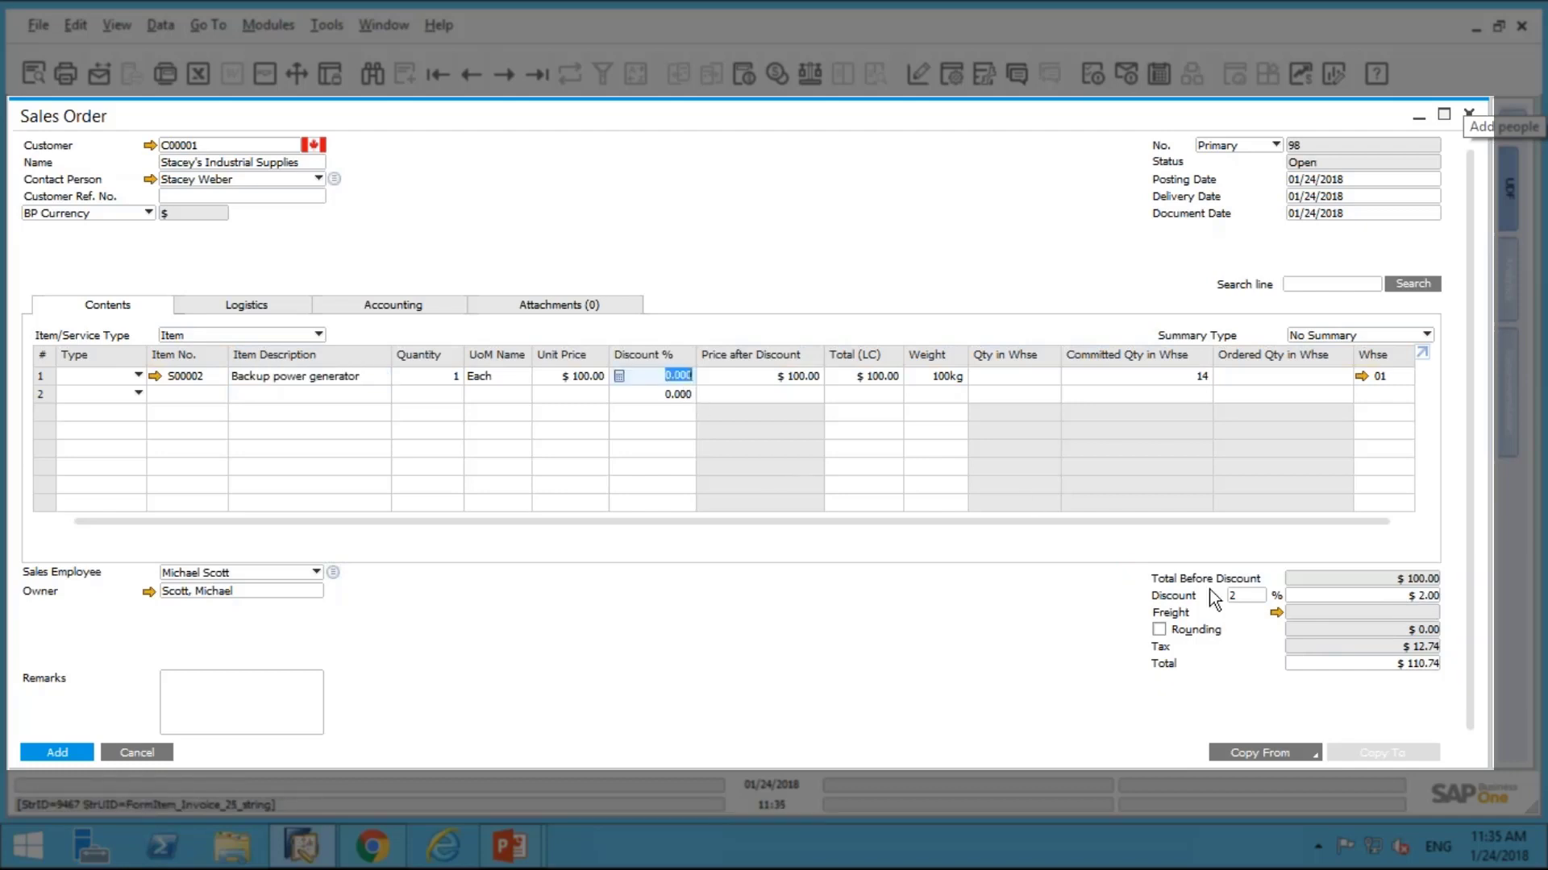
pyautogui.write('10')
pyautogui.press('Tab')
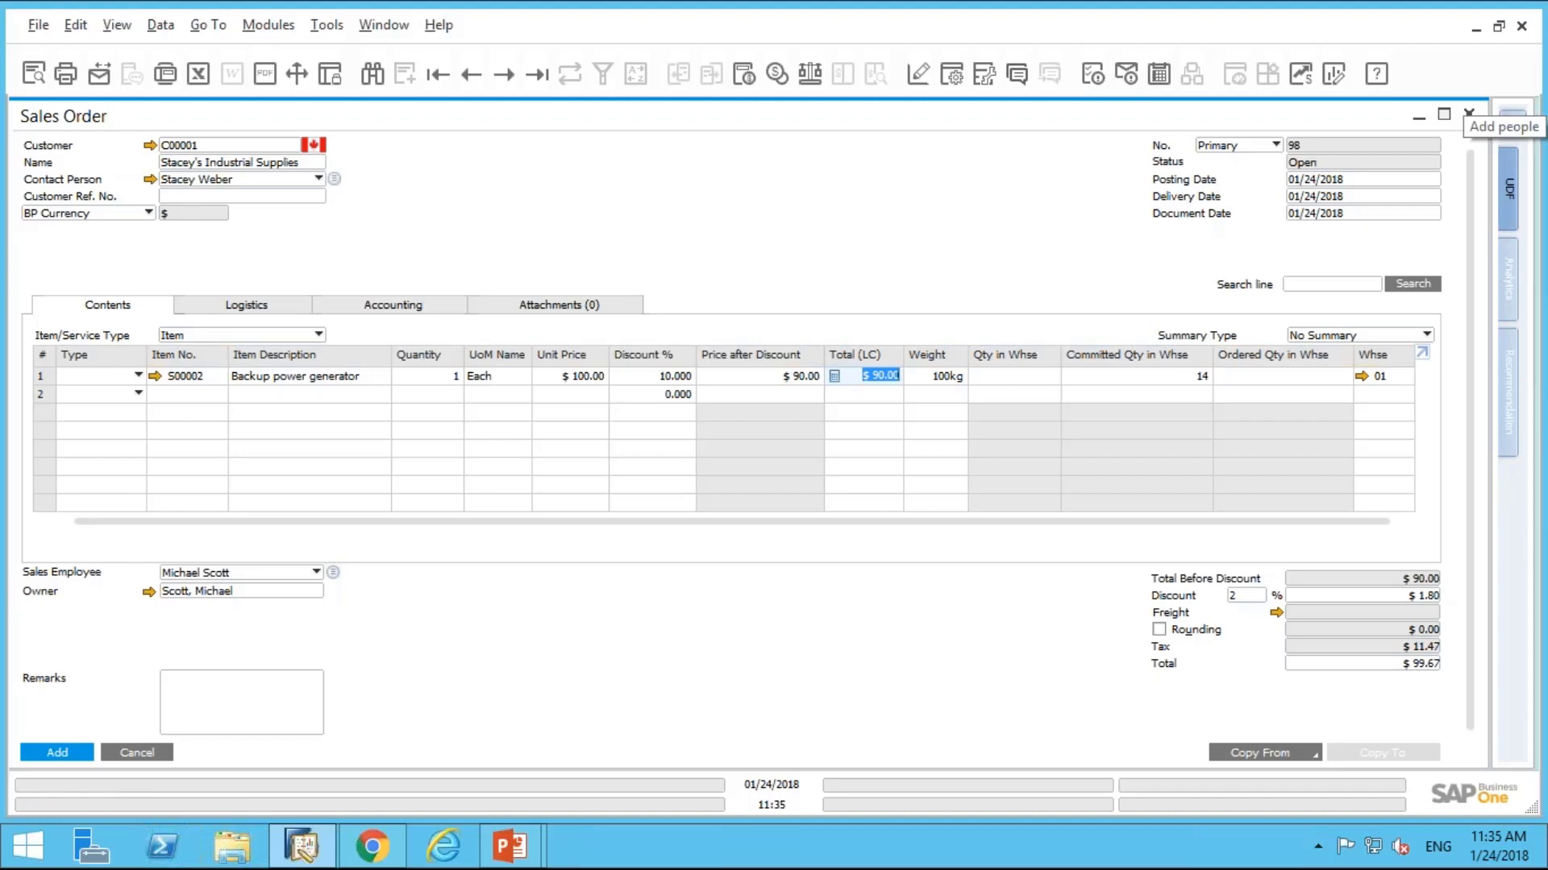
pyautogui.click(150, 756)
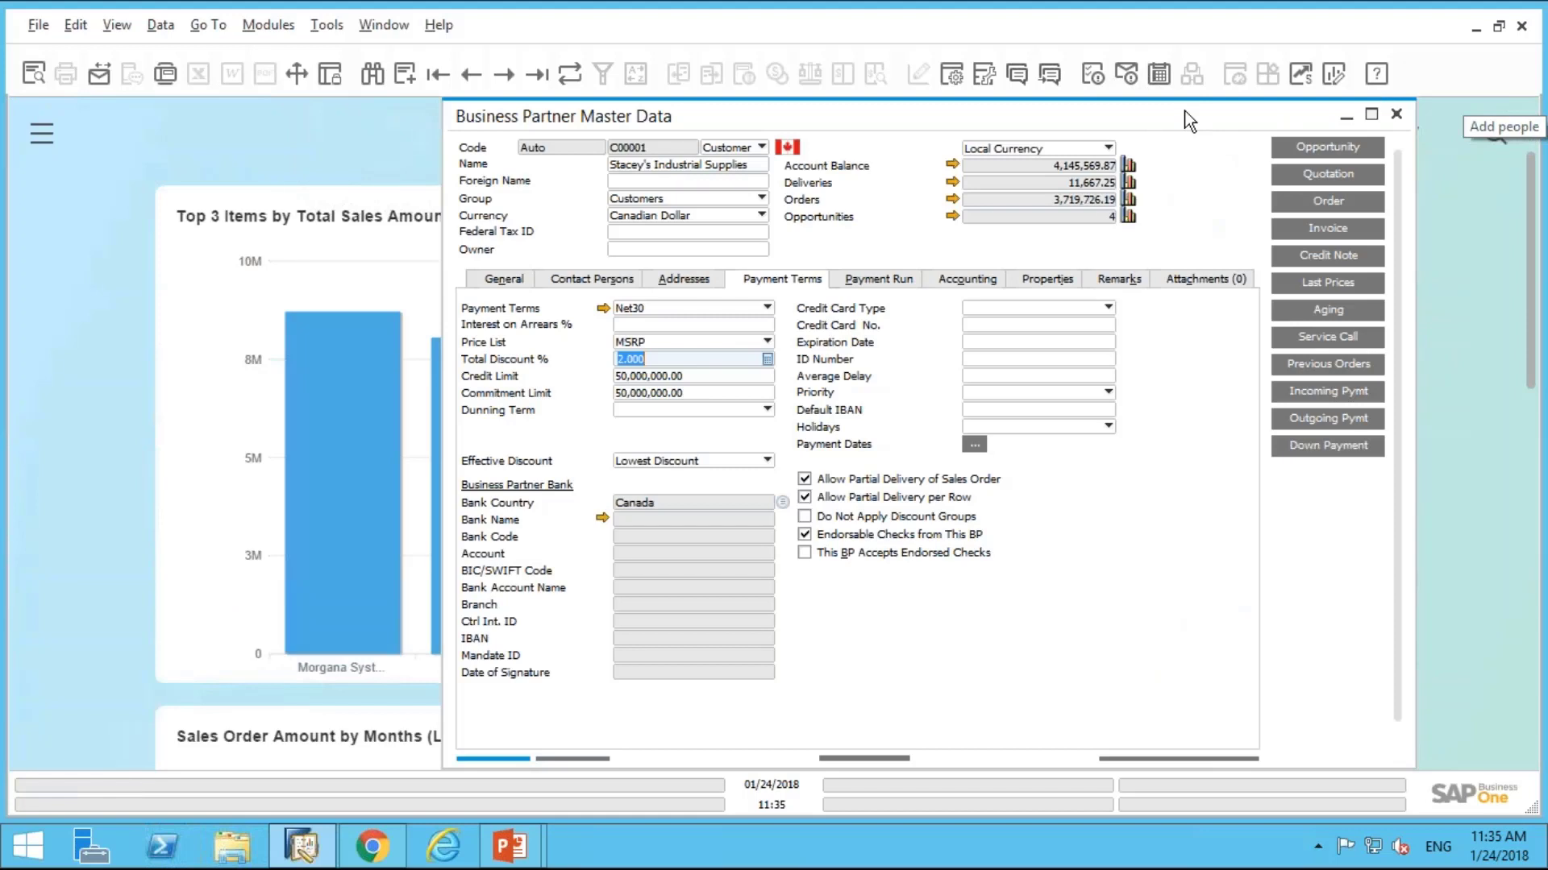
# Step: Open Special Prices for Business Partners from the Inventory price lists and choose Stacey's Industrial Supplies as the business partner
pyautogui.click(41, 133)
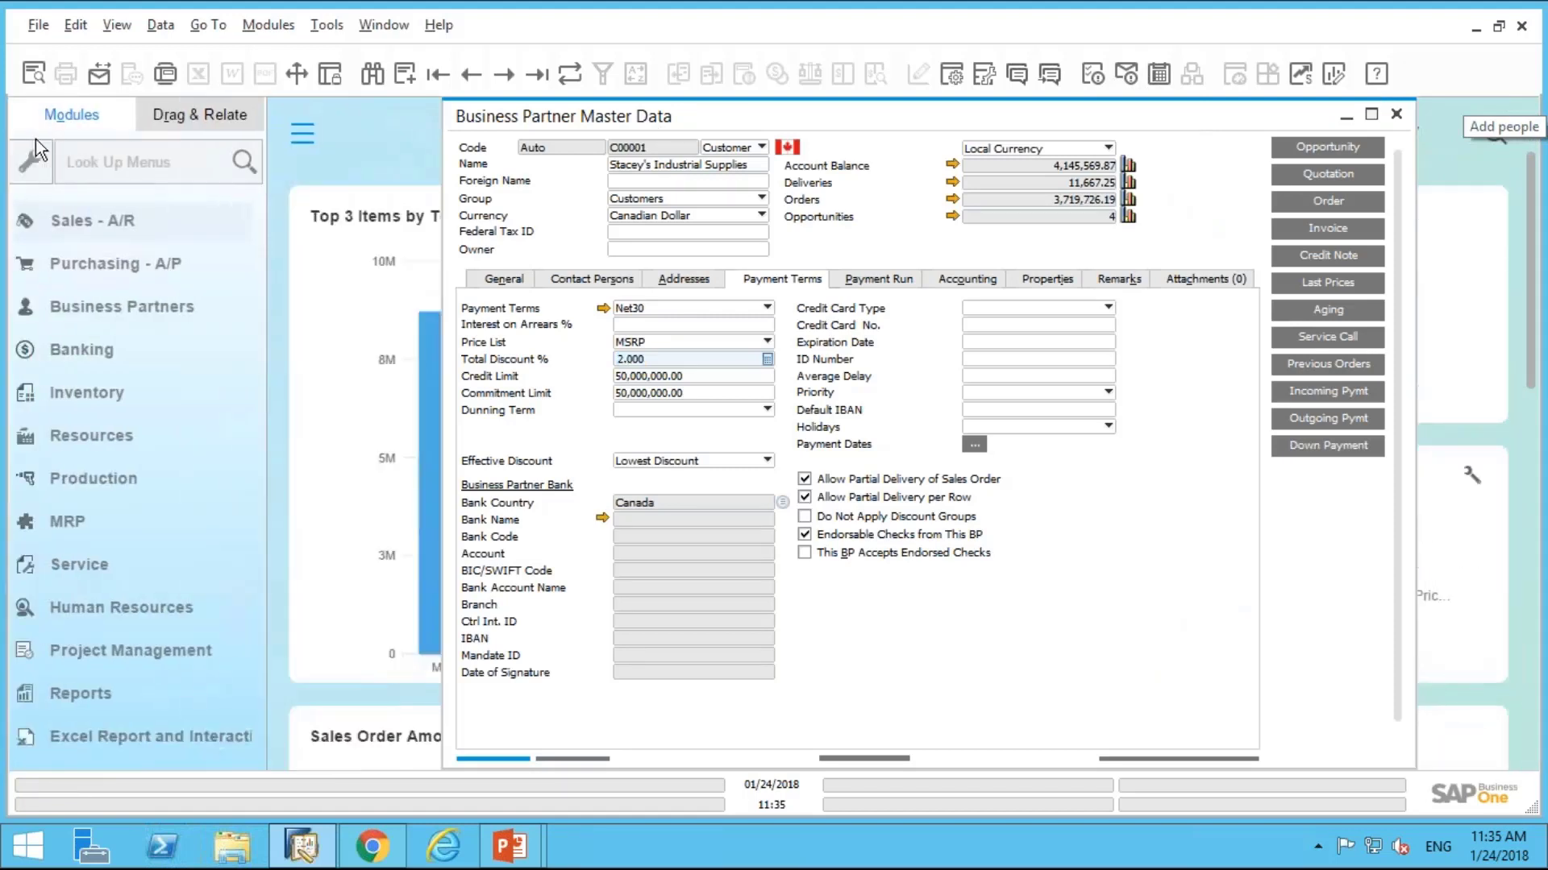
pyautogui.click(60, 394)
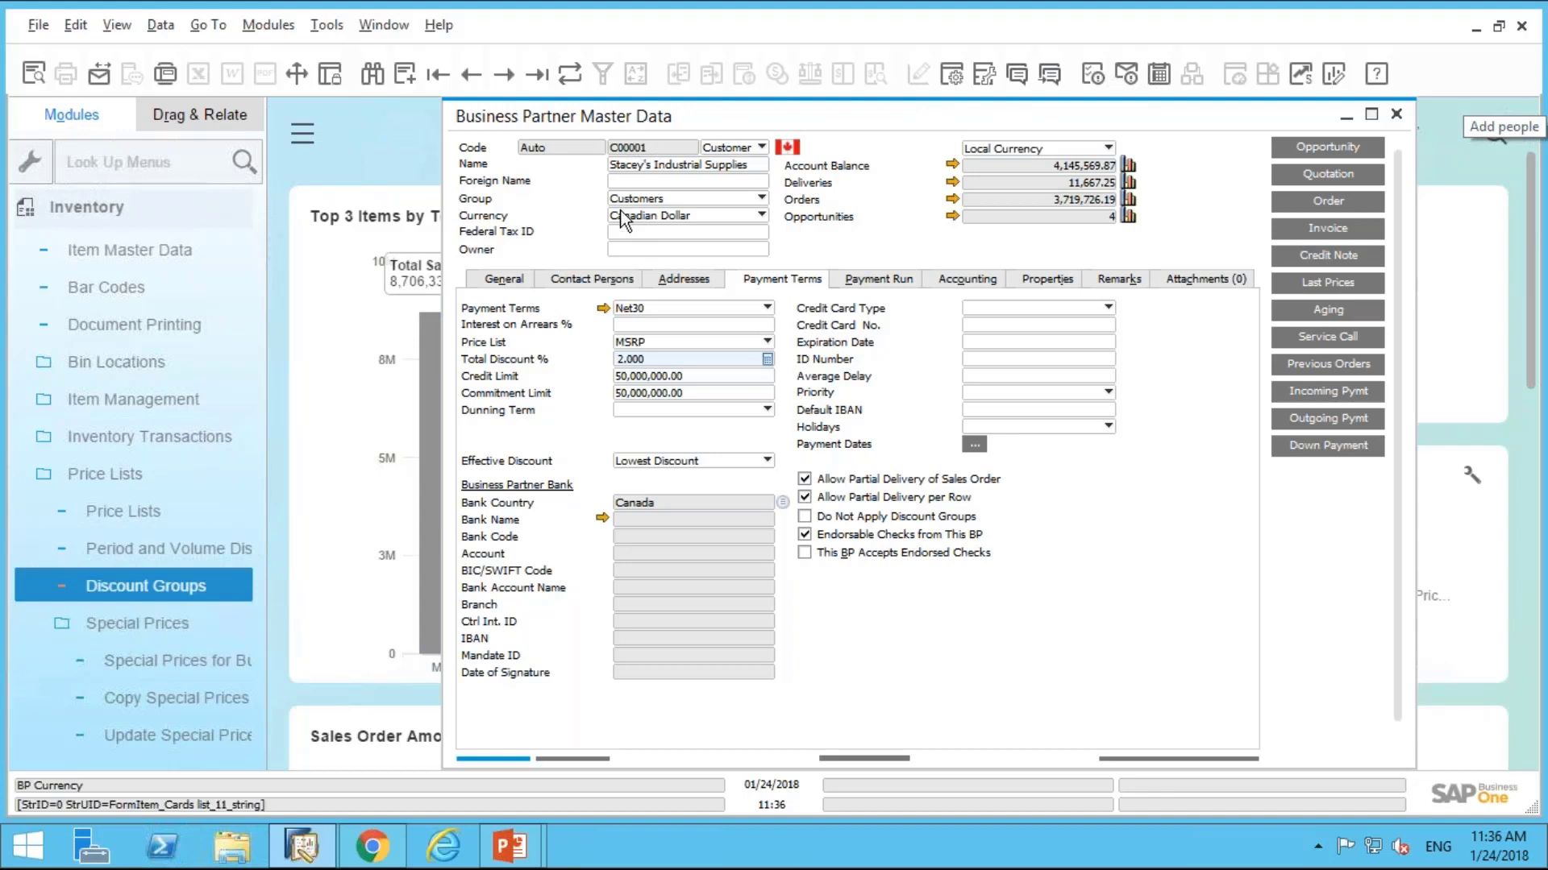
pyautogui.click(150, 670)
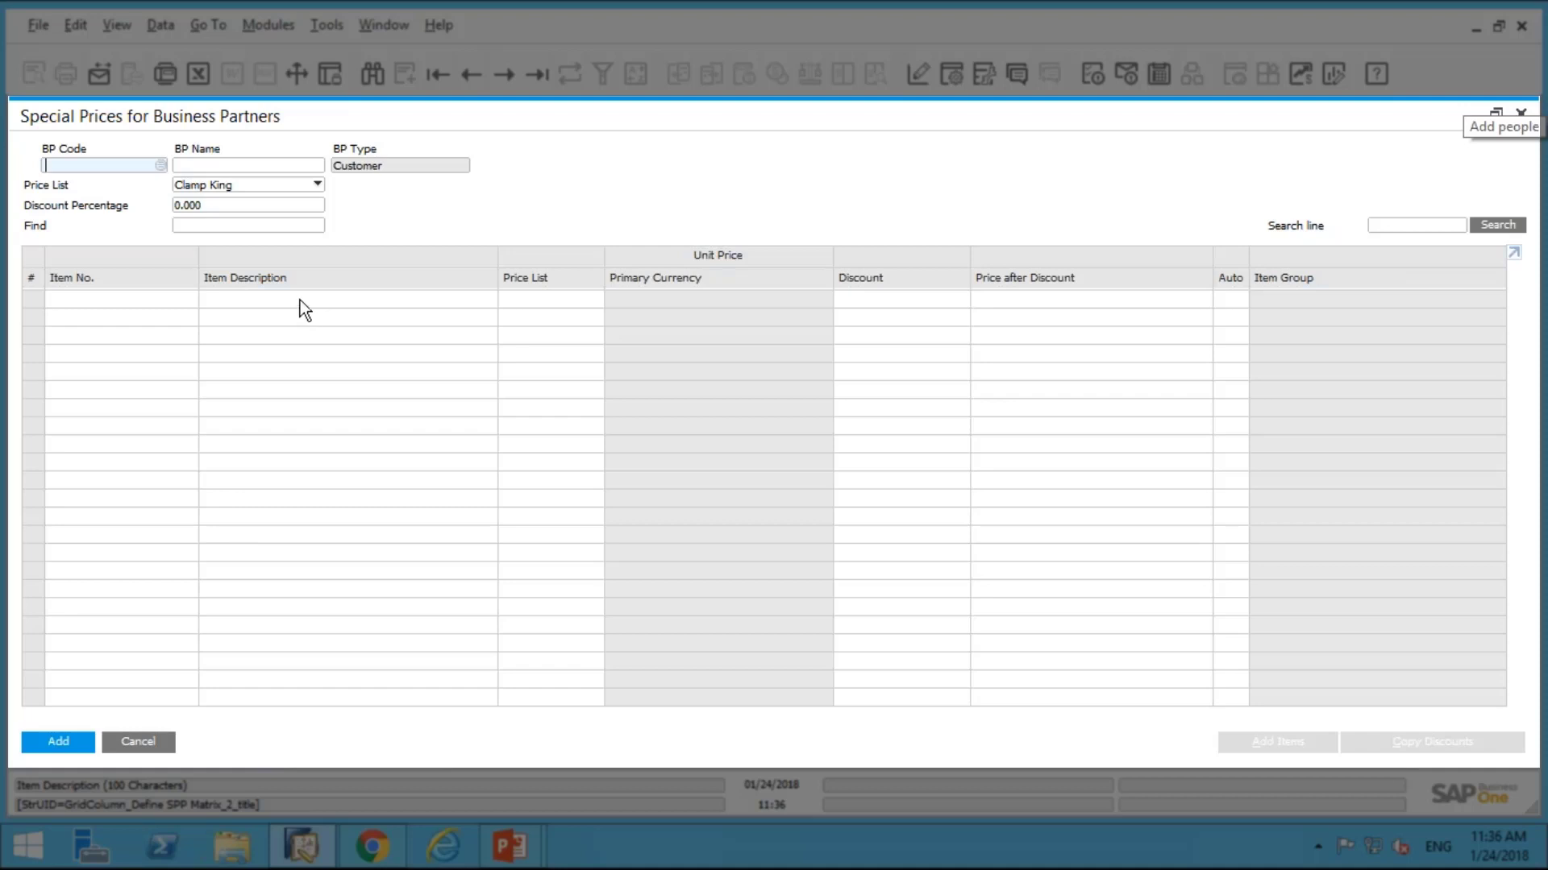
pyautogui.click(159, 165)
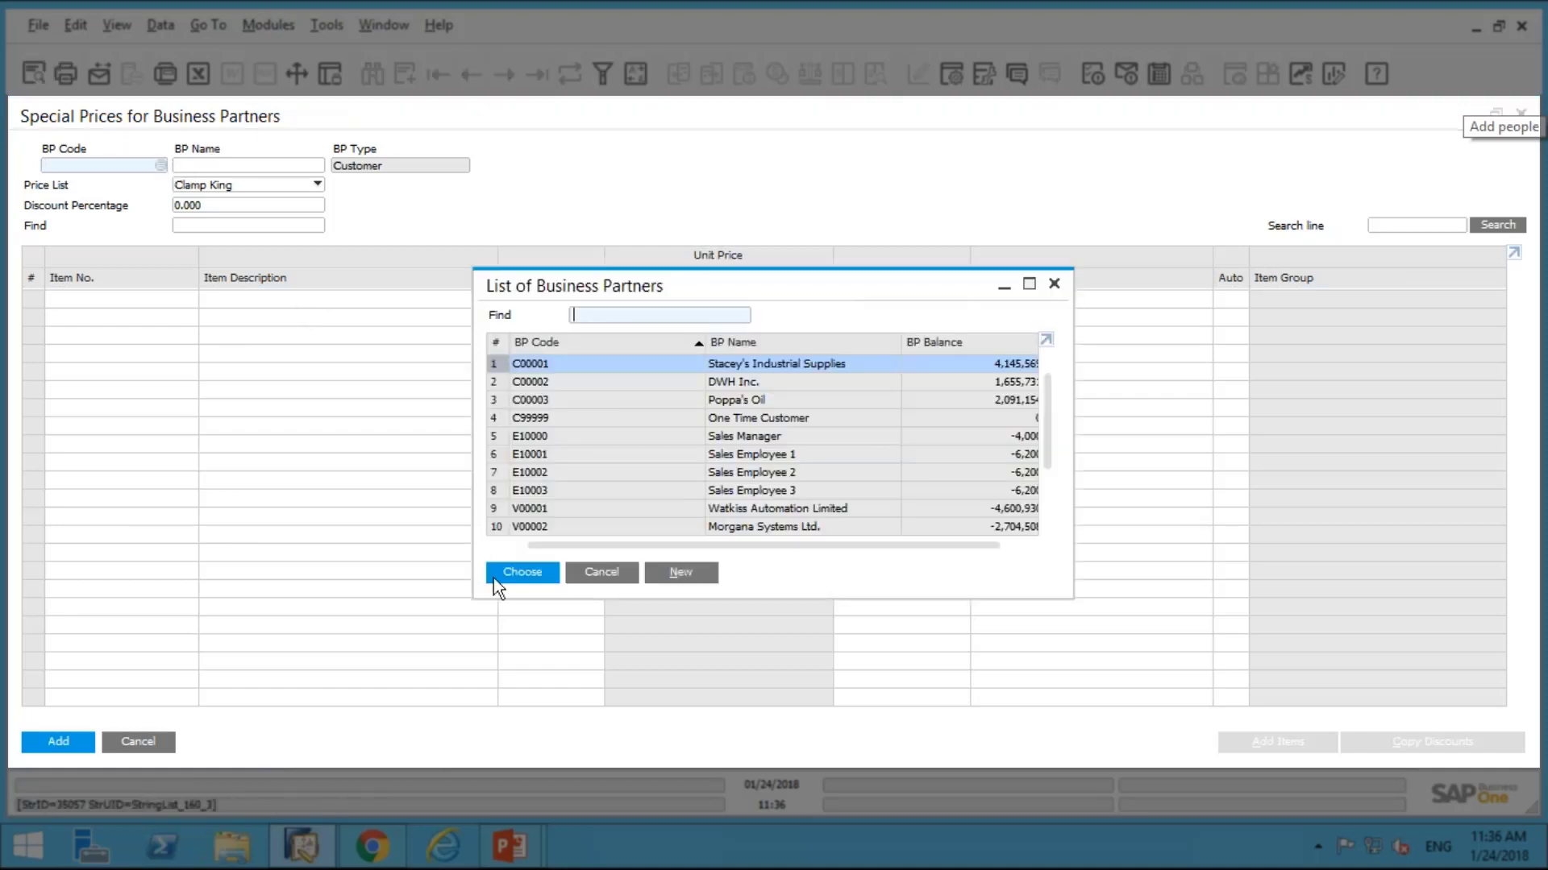
pyautogui.click(493, 574)
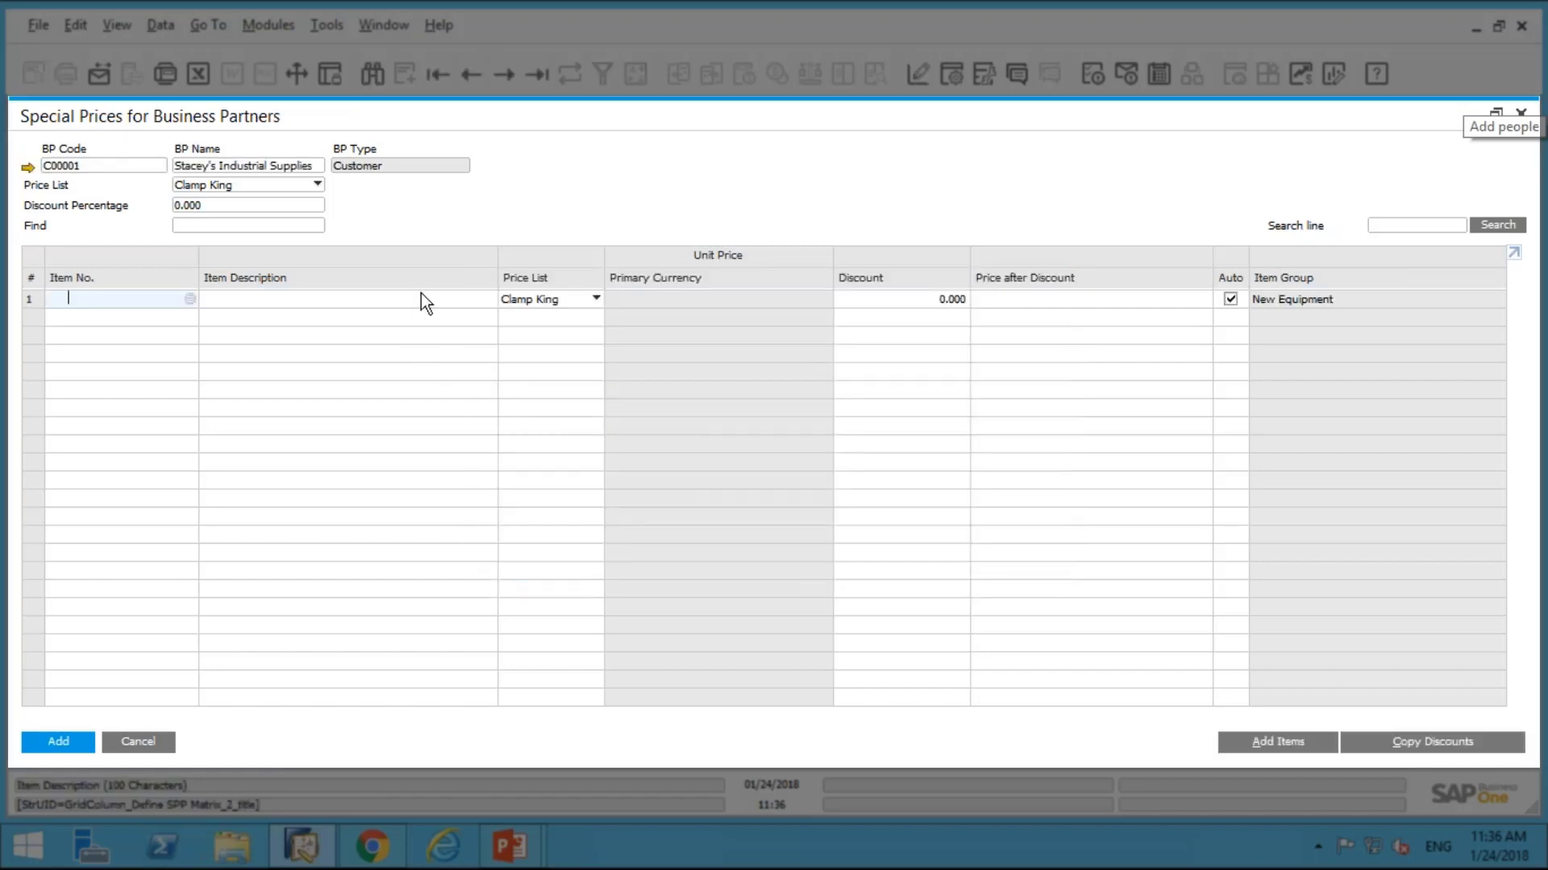
# Step: Base the customer's special prices on the MSRP price list with a discount percentage of 5
pyautogui.click(203, 186)
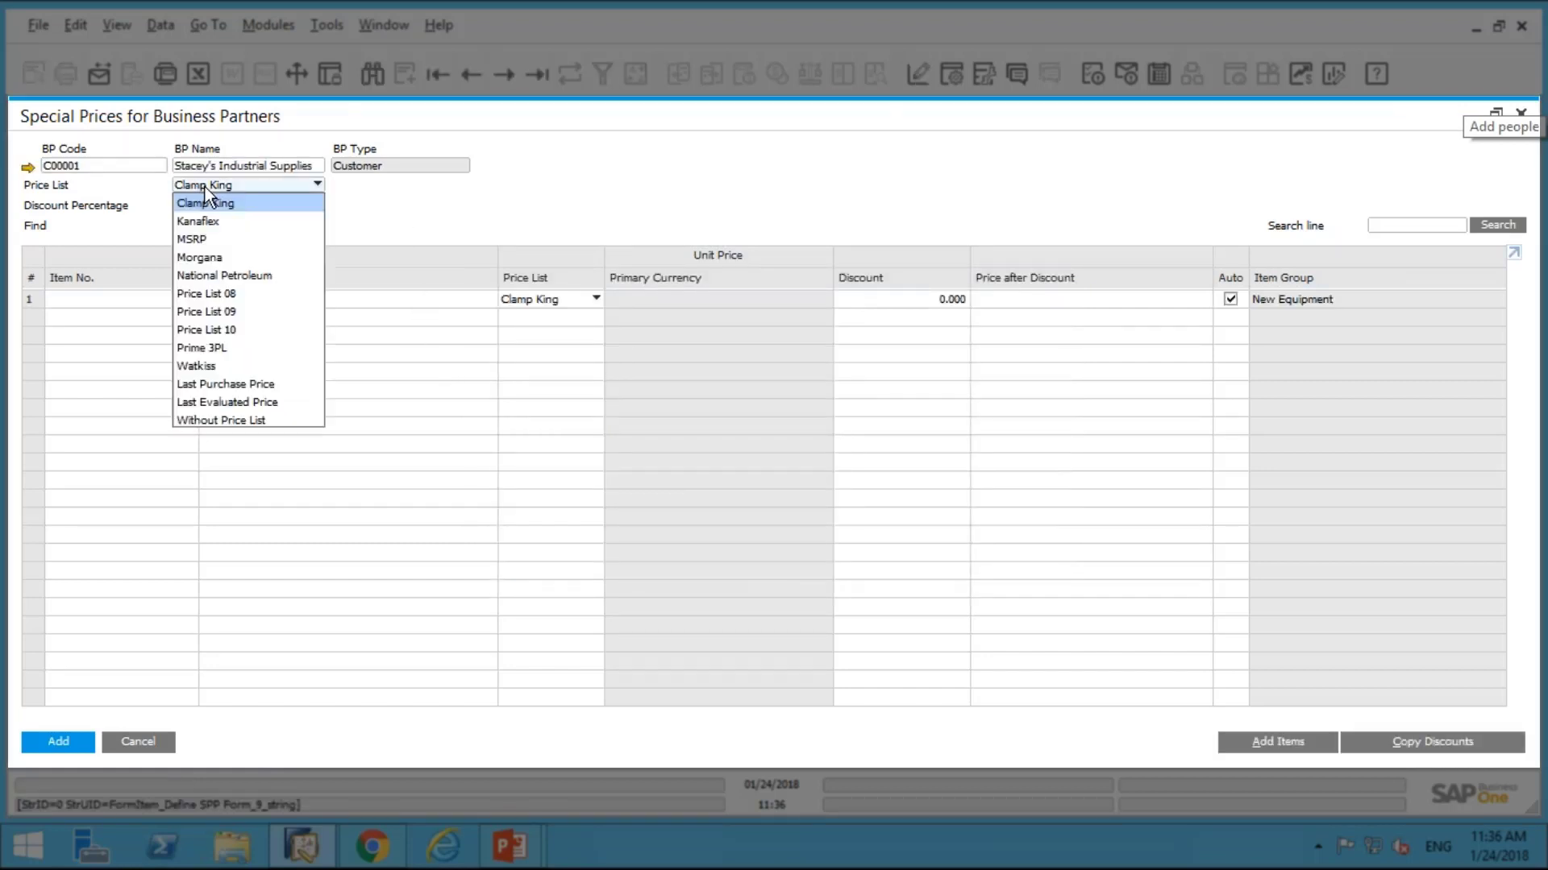
pyautogui.click(206, 238)
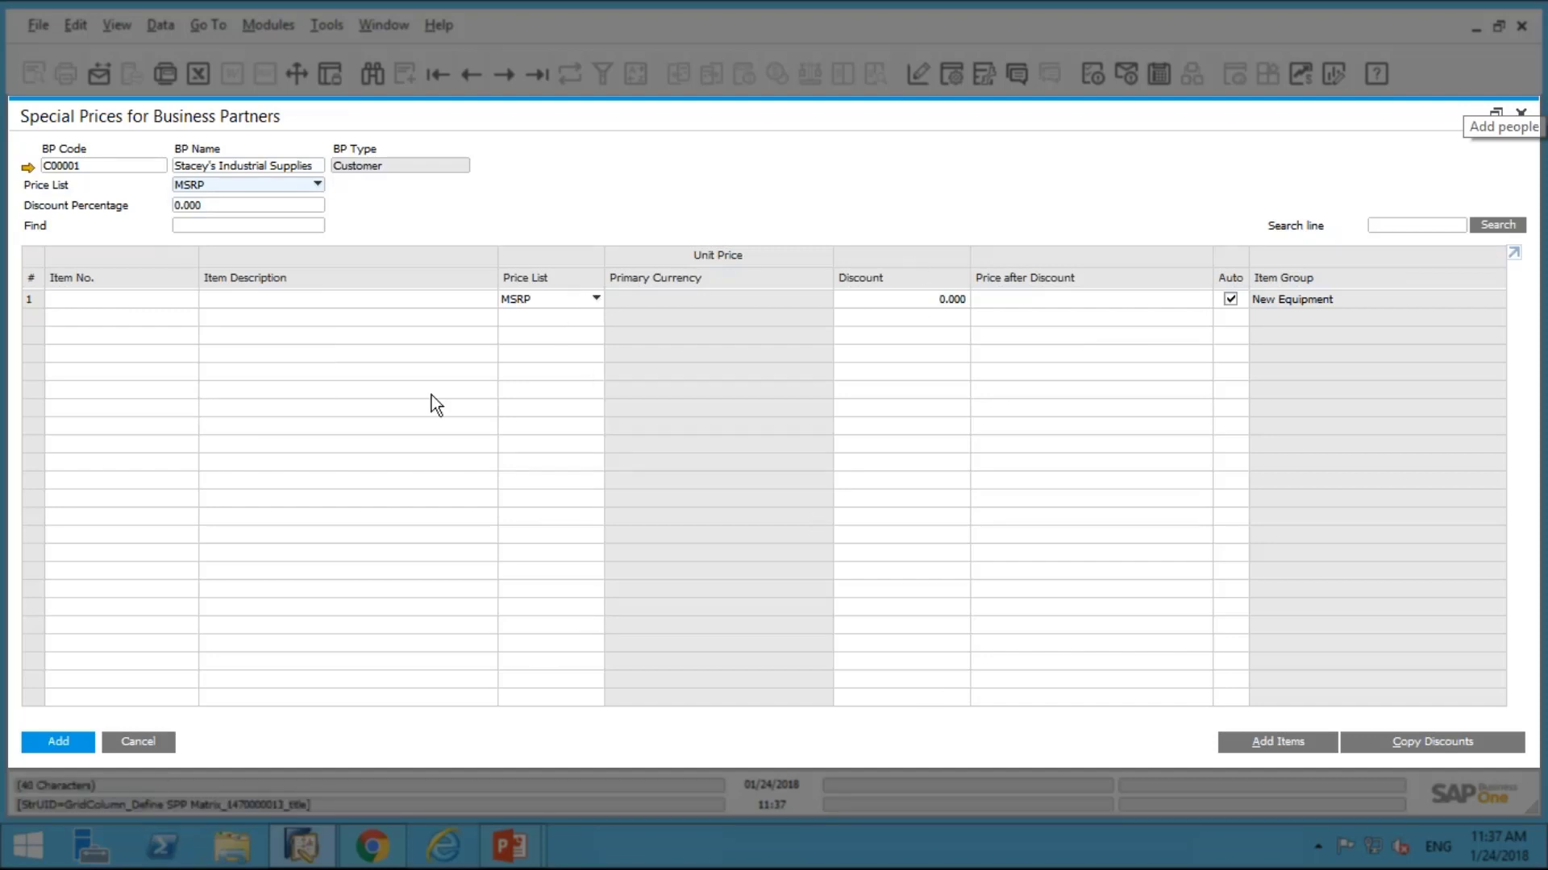
pyautogui.click(198, 206)
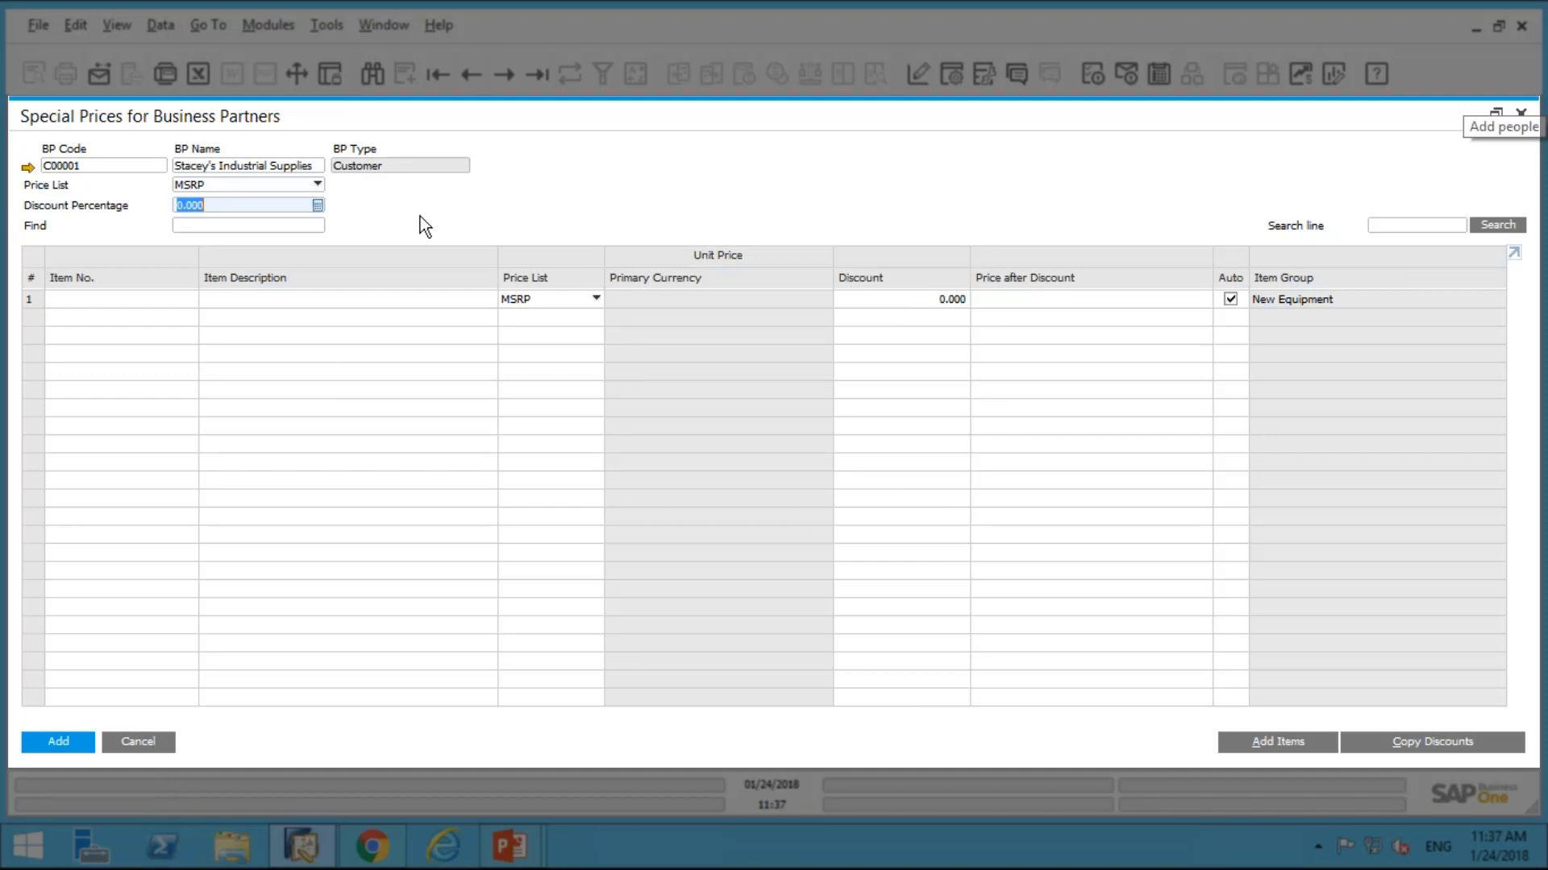
pyautogui.write('5')
pyautogui.press('Tab')
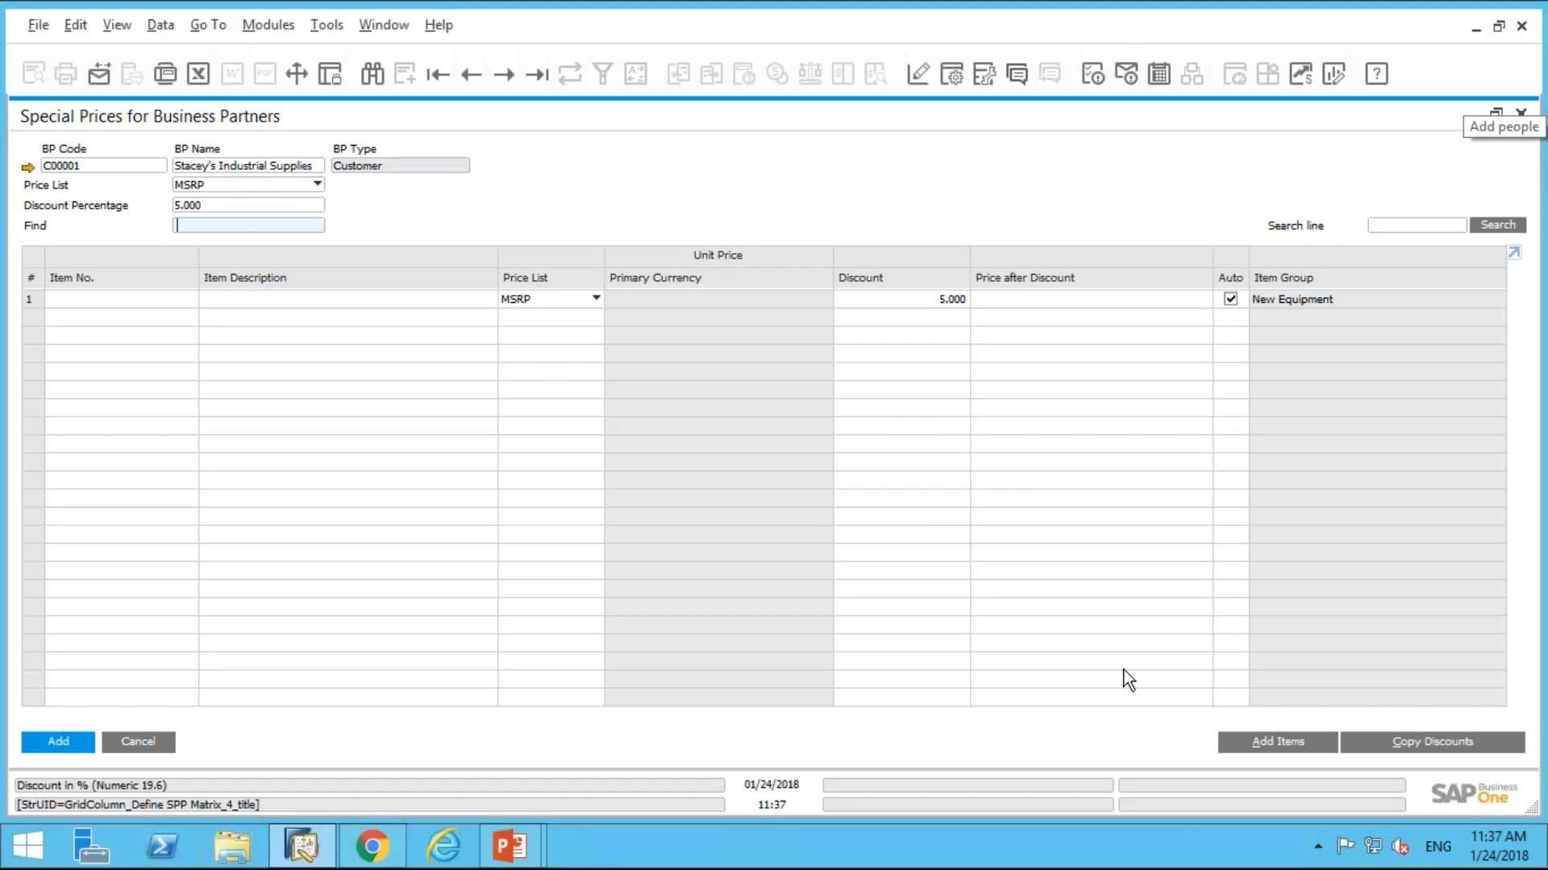
# Step: Add all items of the Parts and Supplies group to the special prices without restricting the item code range
pyautogui.click(1255, 748)
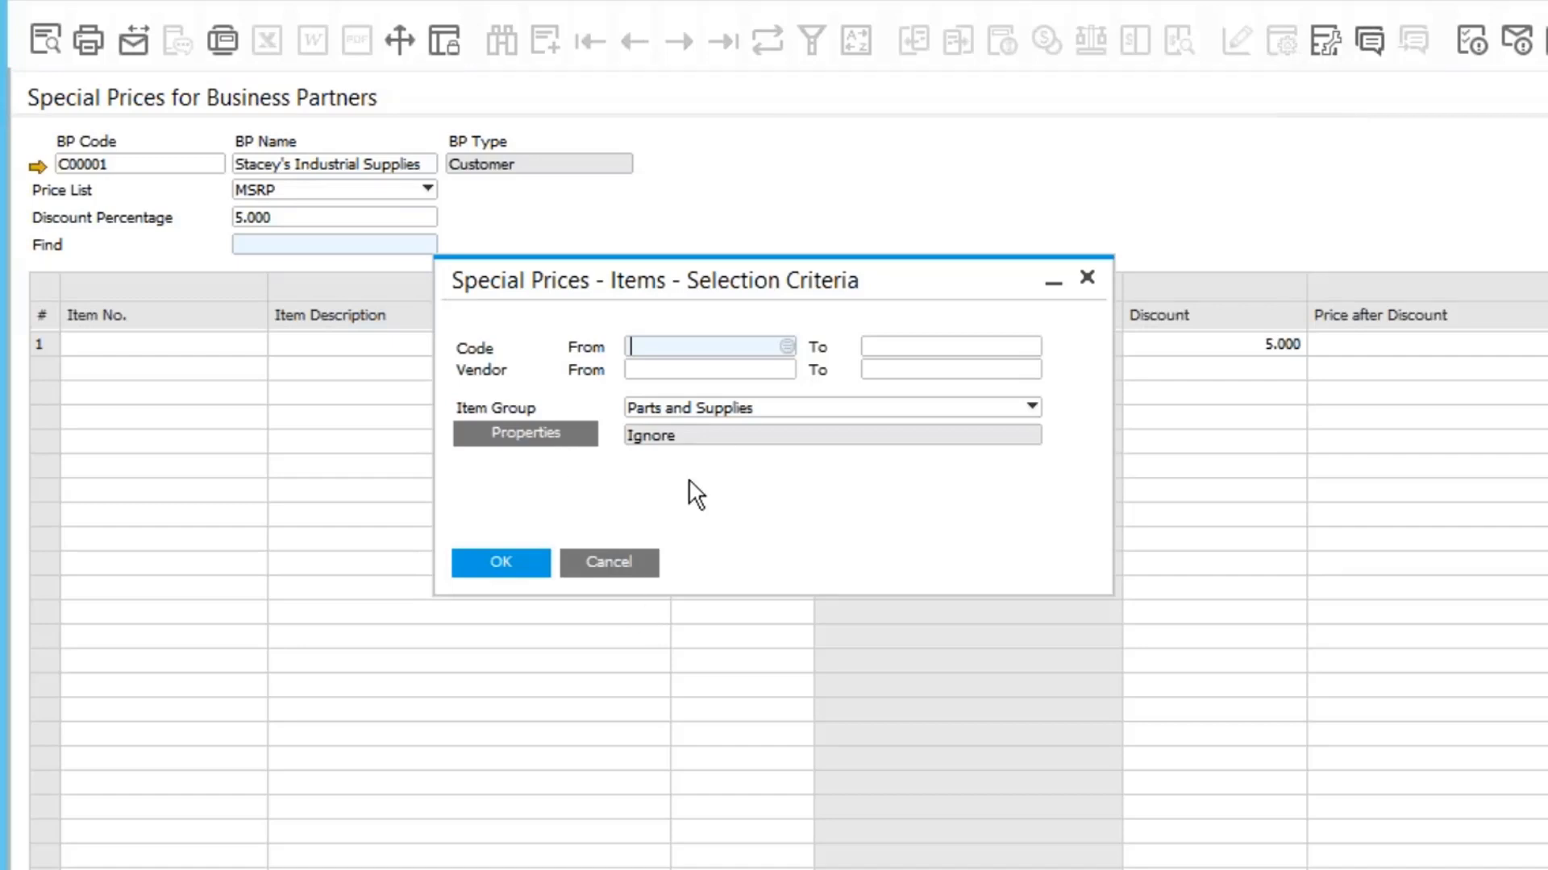
pyautogui.click(788, 345)
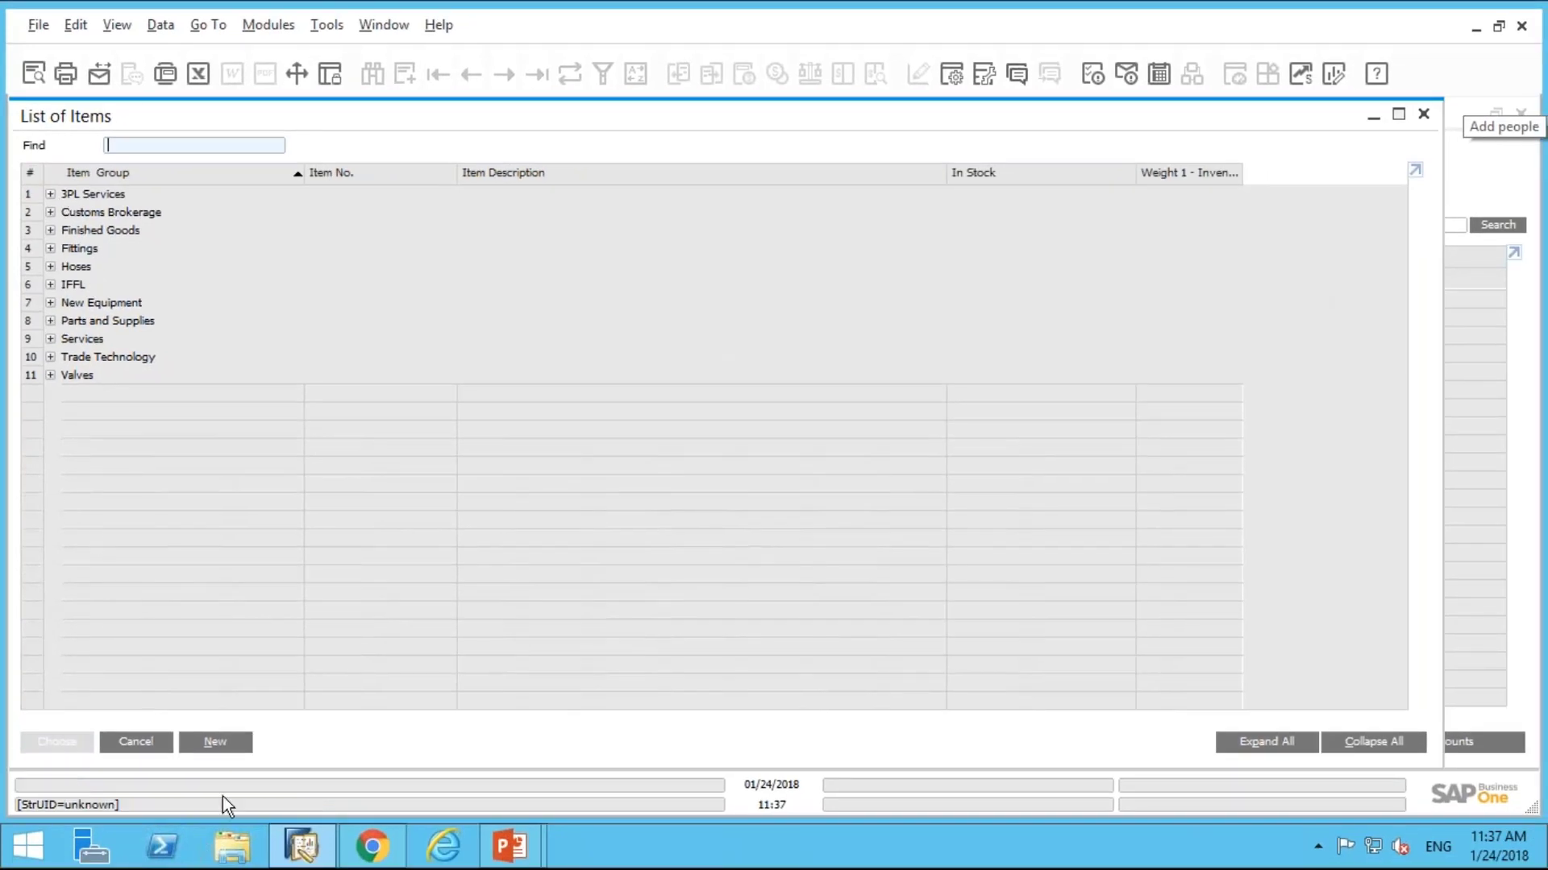
pyautogui.click(110, 736)
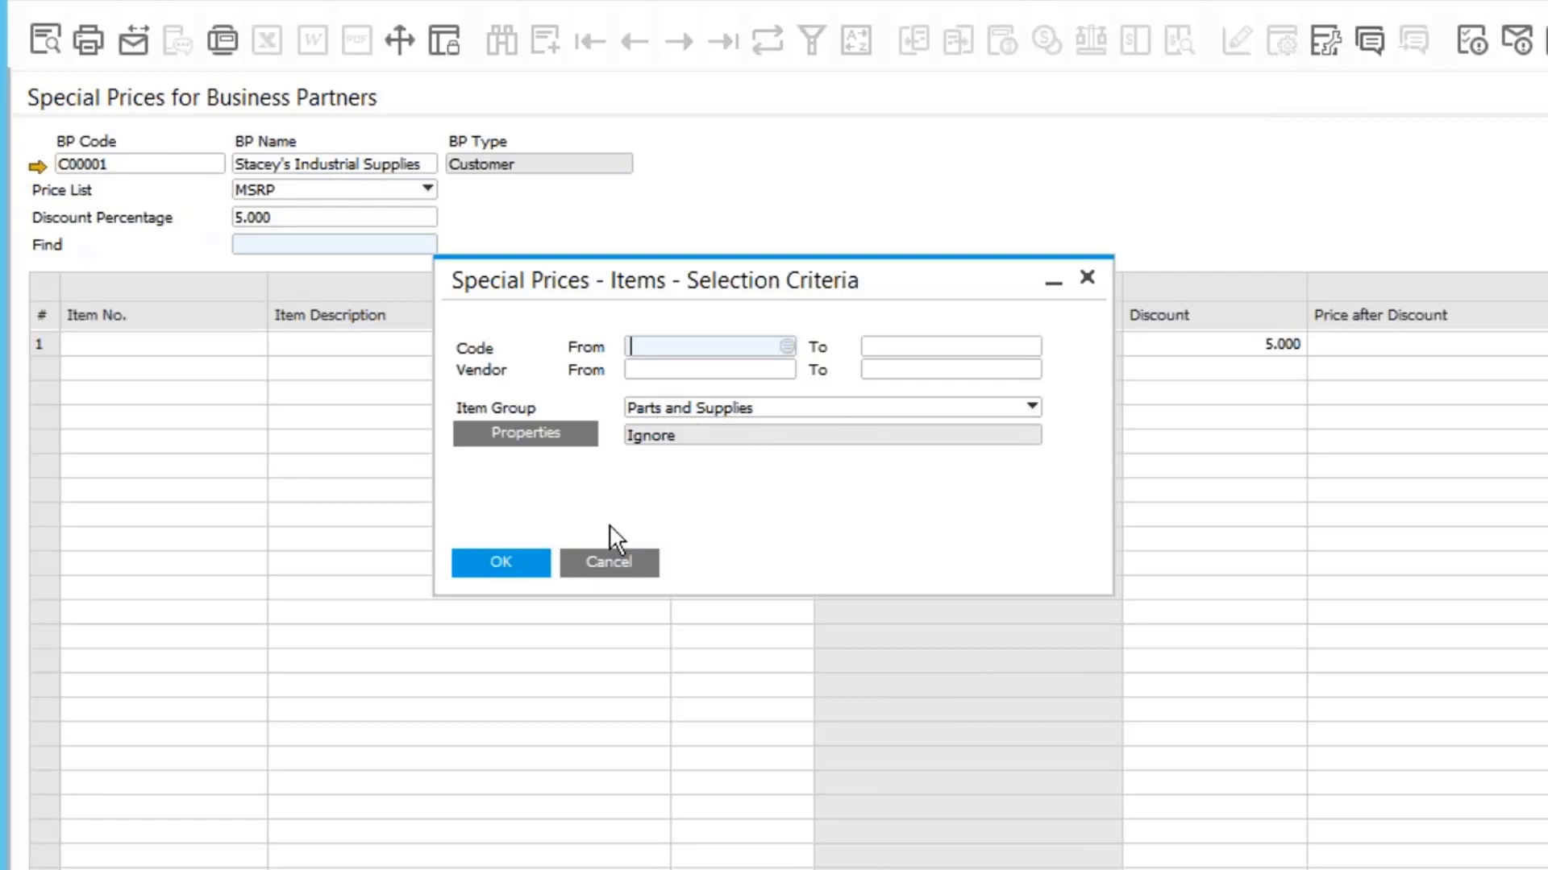
pyautogui.click(521, 564)
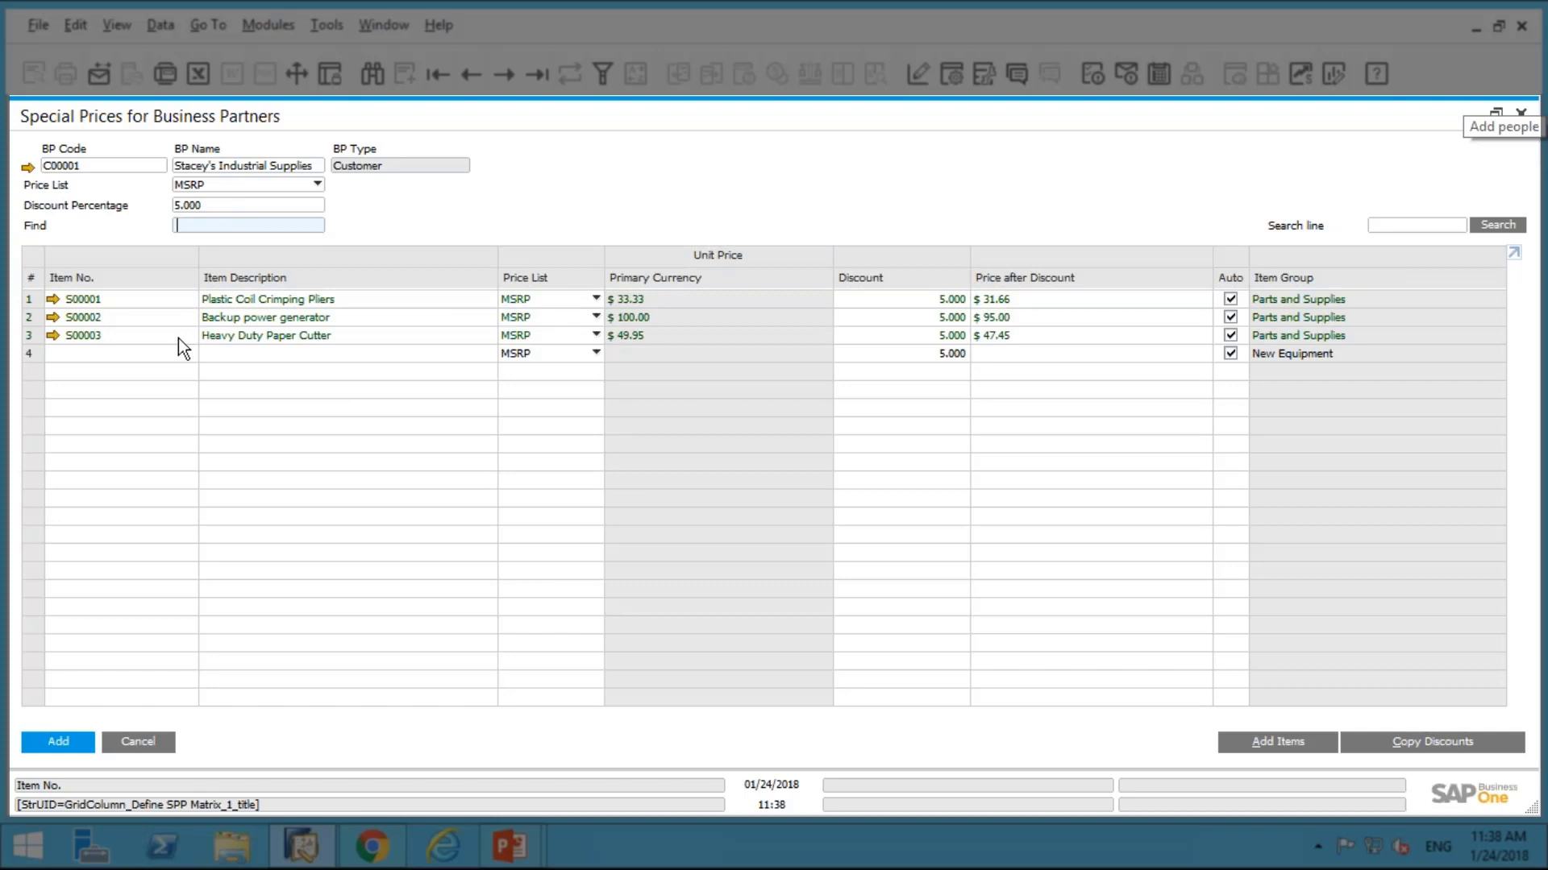
# Step: Set the special price discount for the Heavy Duty Paper Cutter to 7%
pyautogui.click(959, 337)
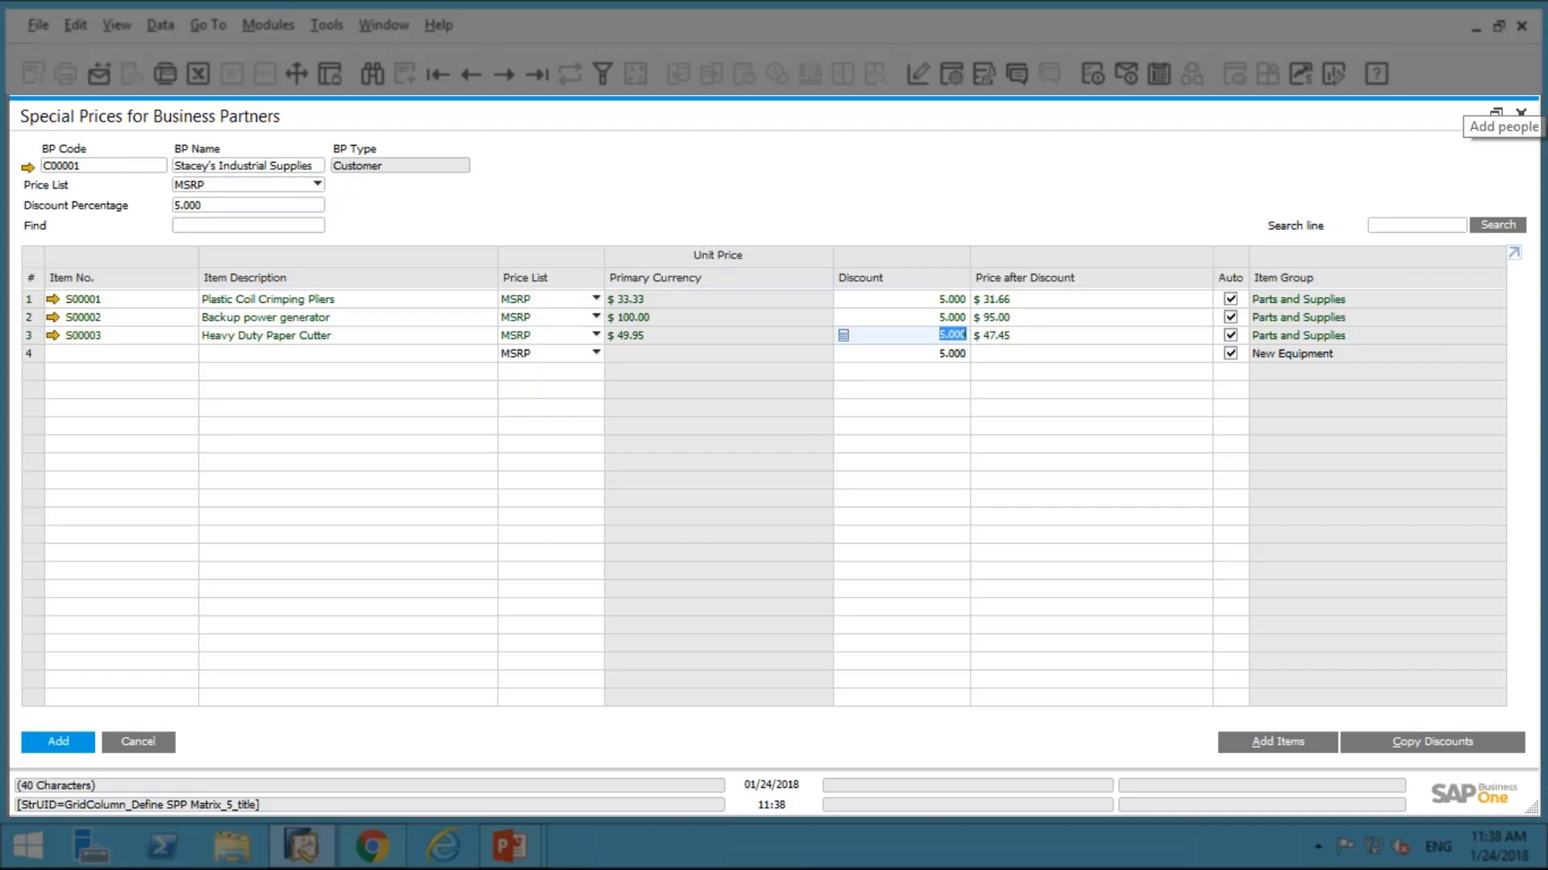
pyautogui.write('7')
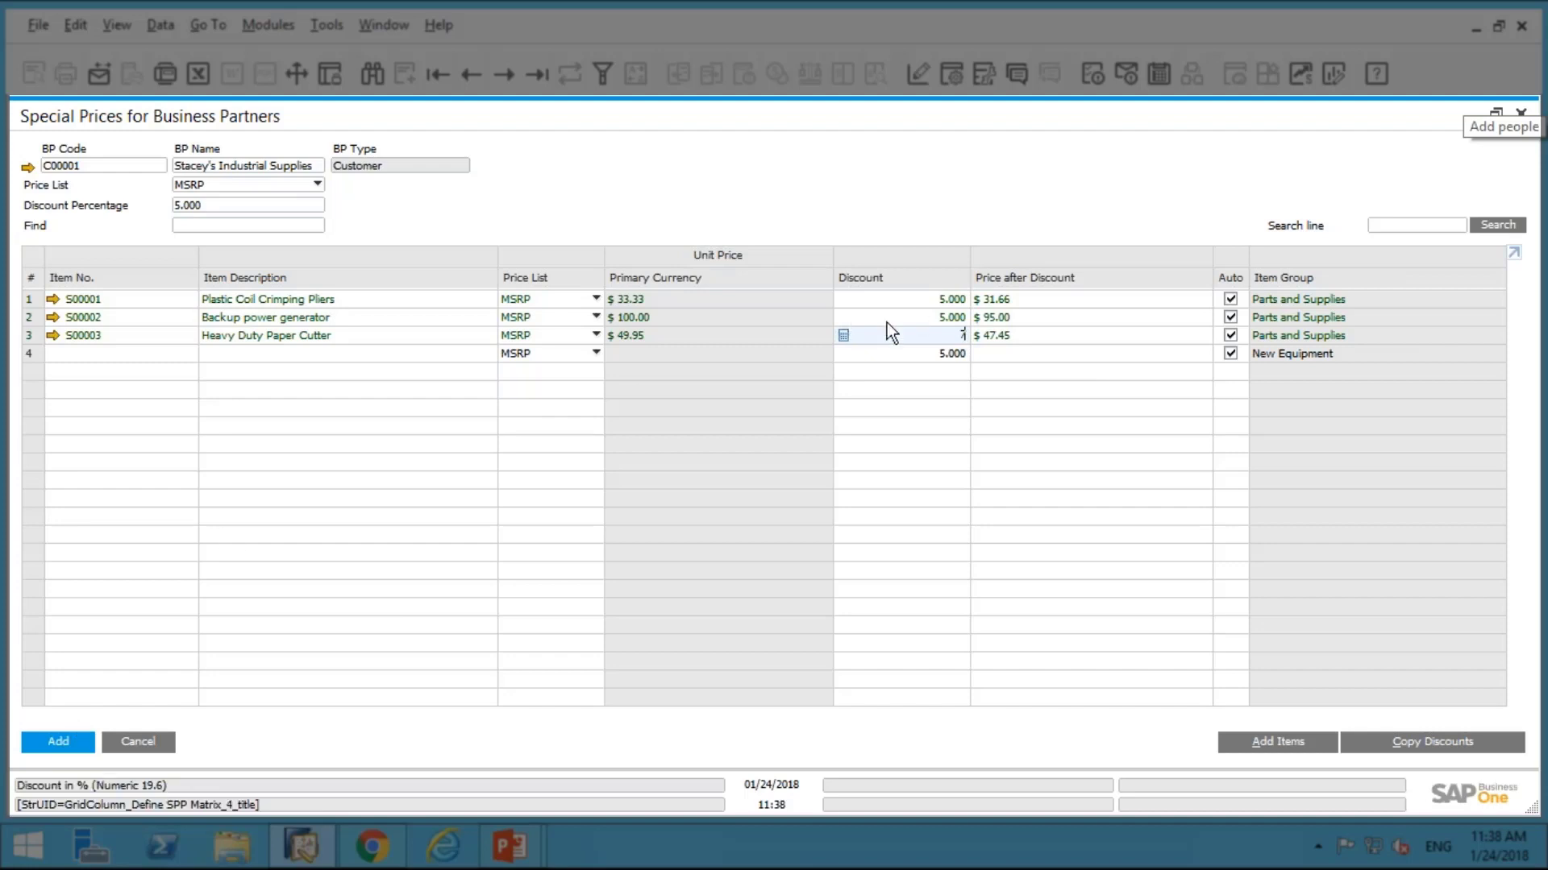
pyautogui.press('Tab')
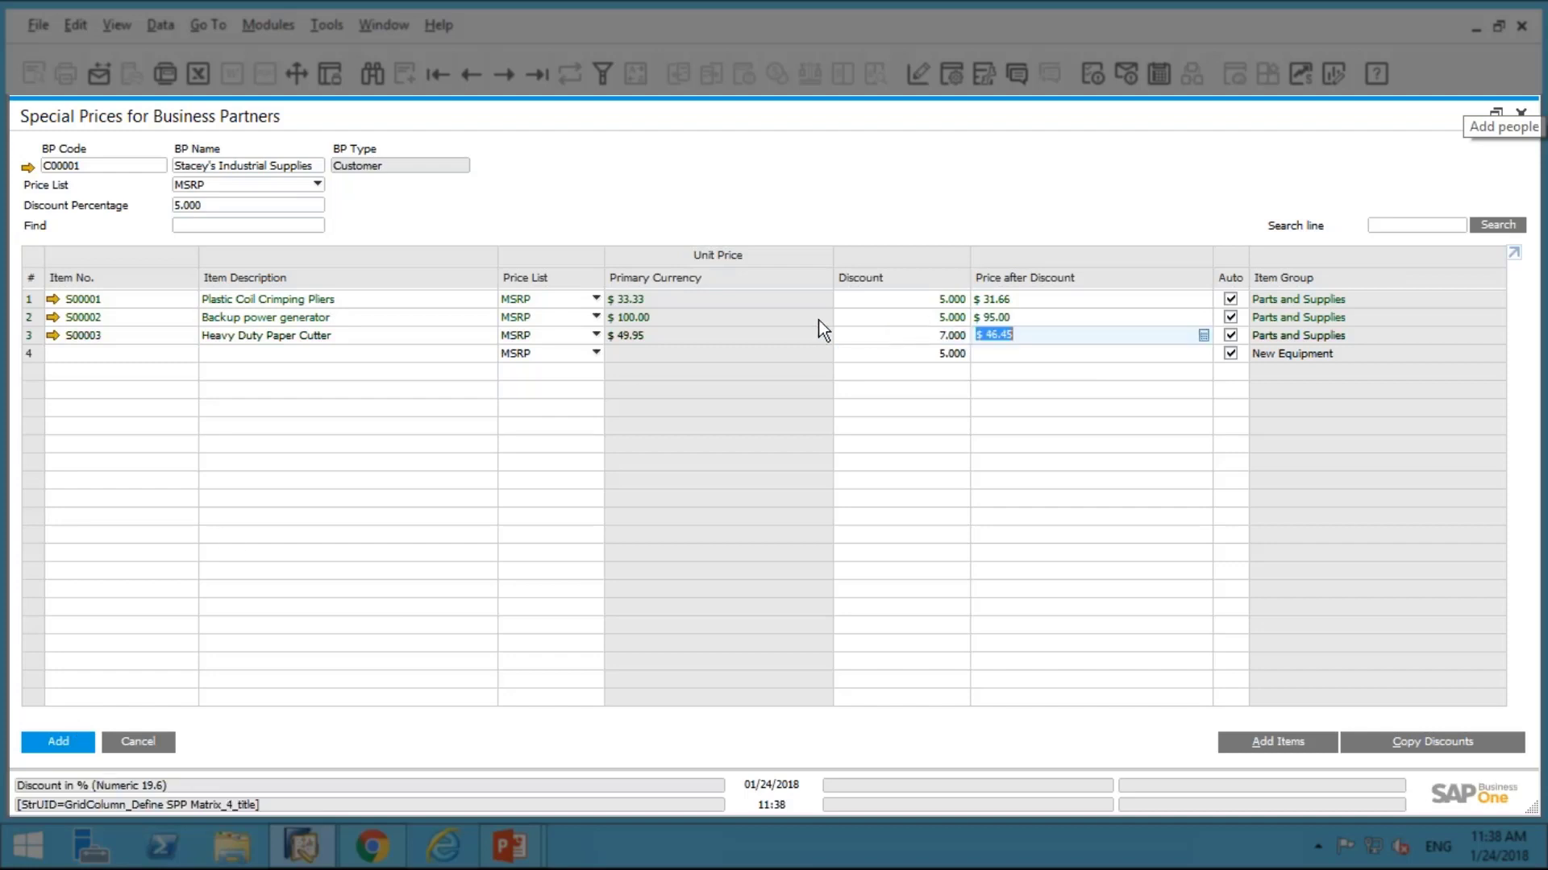
# Step: Delete the Plastic Coil Crimping Pliers and Heavy Duty Paper Cutter rows from the special prices
pyautogui.click(276, 298)
pyautogui.rightClick(278, 299)
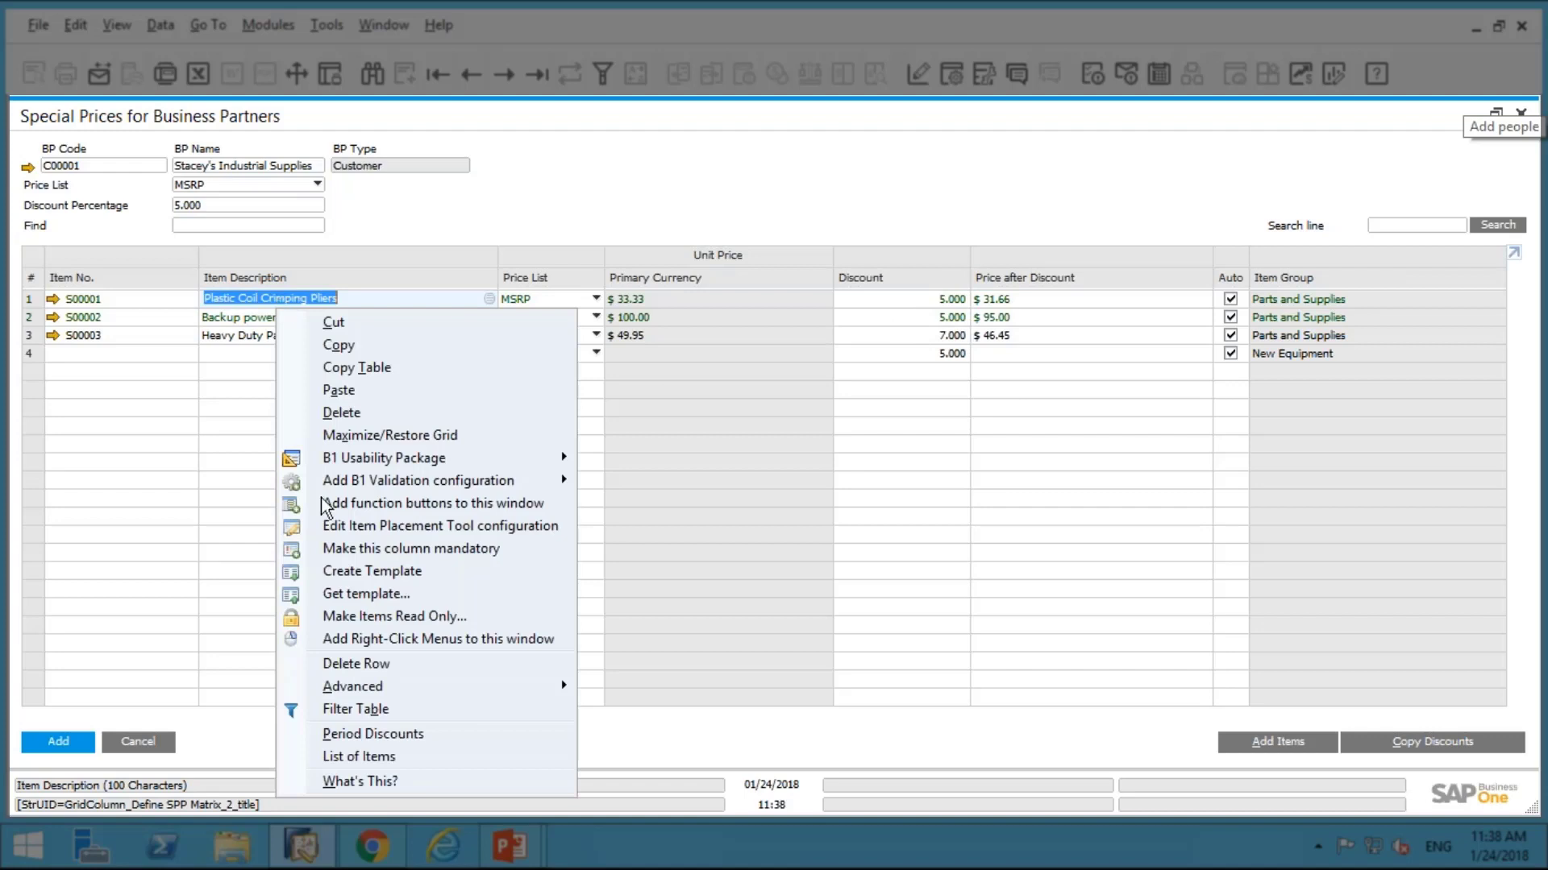
pyautogui.click(333, 665)
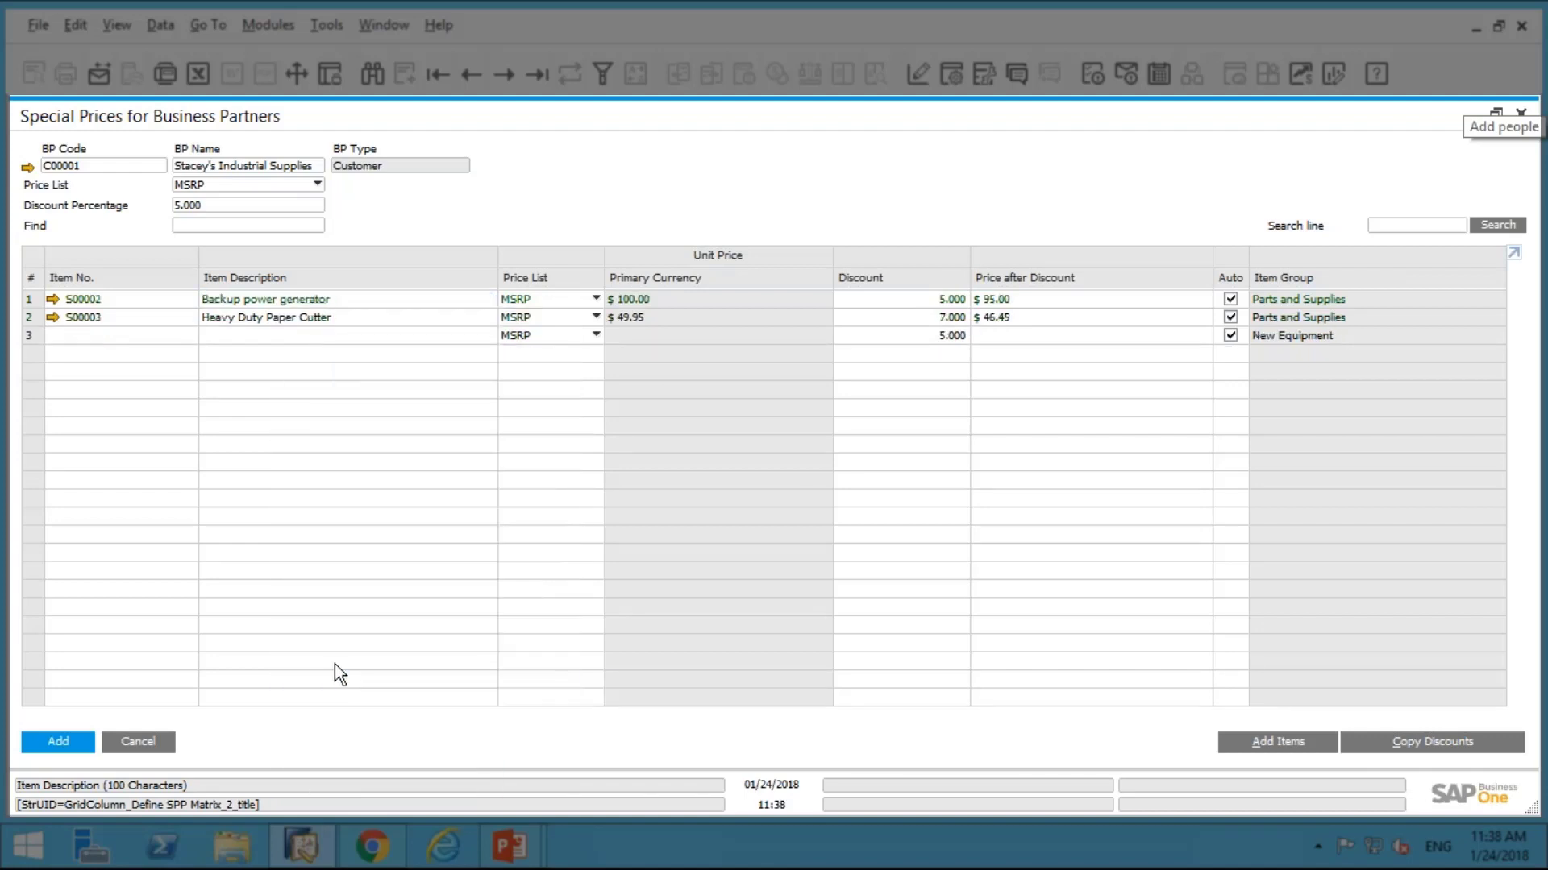
pyautogui.click(338, 318)
pyautogui.rightClick(339, 318)
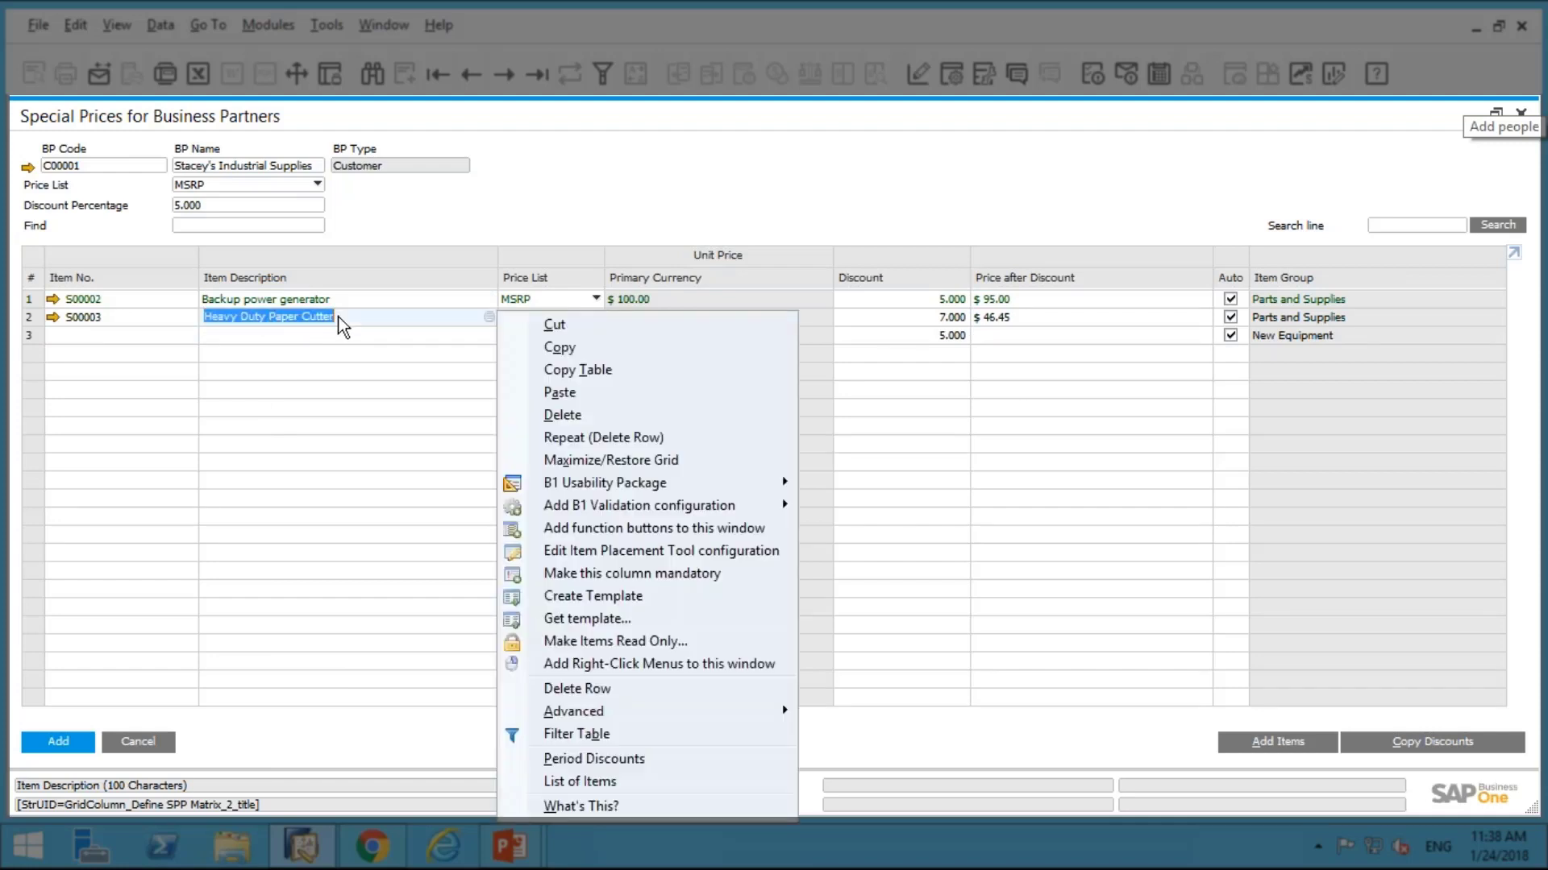
pyautogui.click(574, 688)
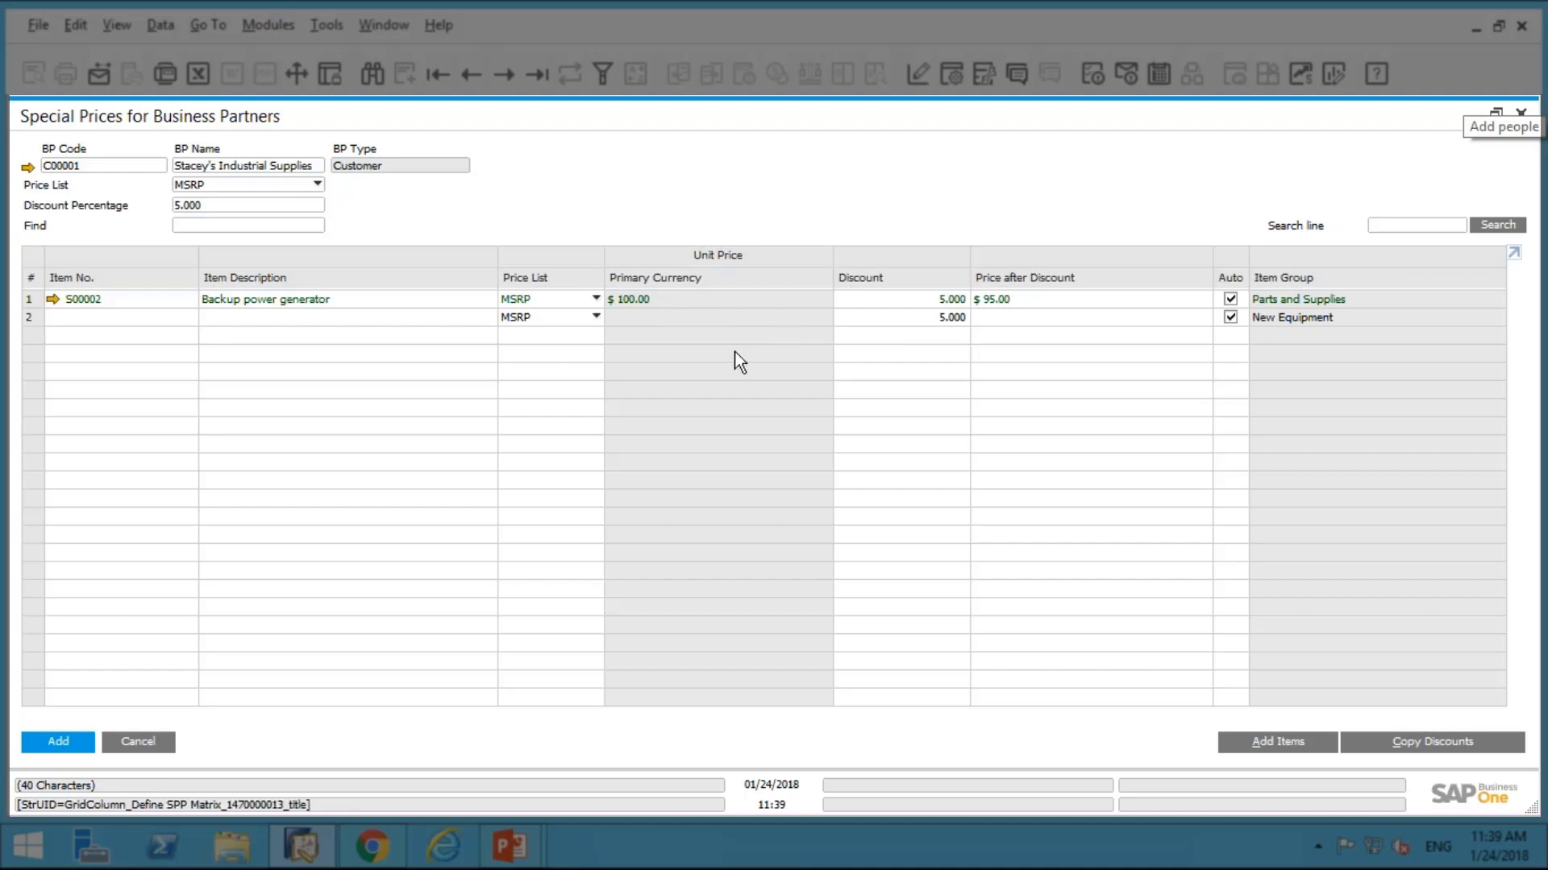
# Step: Save the customer's special prices including the unchanged new rows, and restore the Special Prices window to its smaller size
pyautogui.click(59, 748)
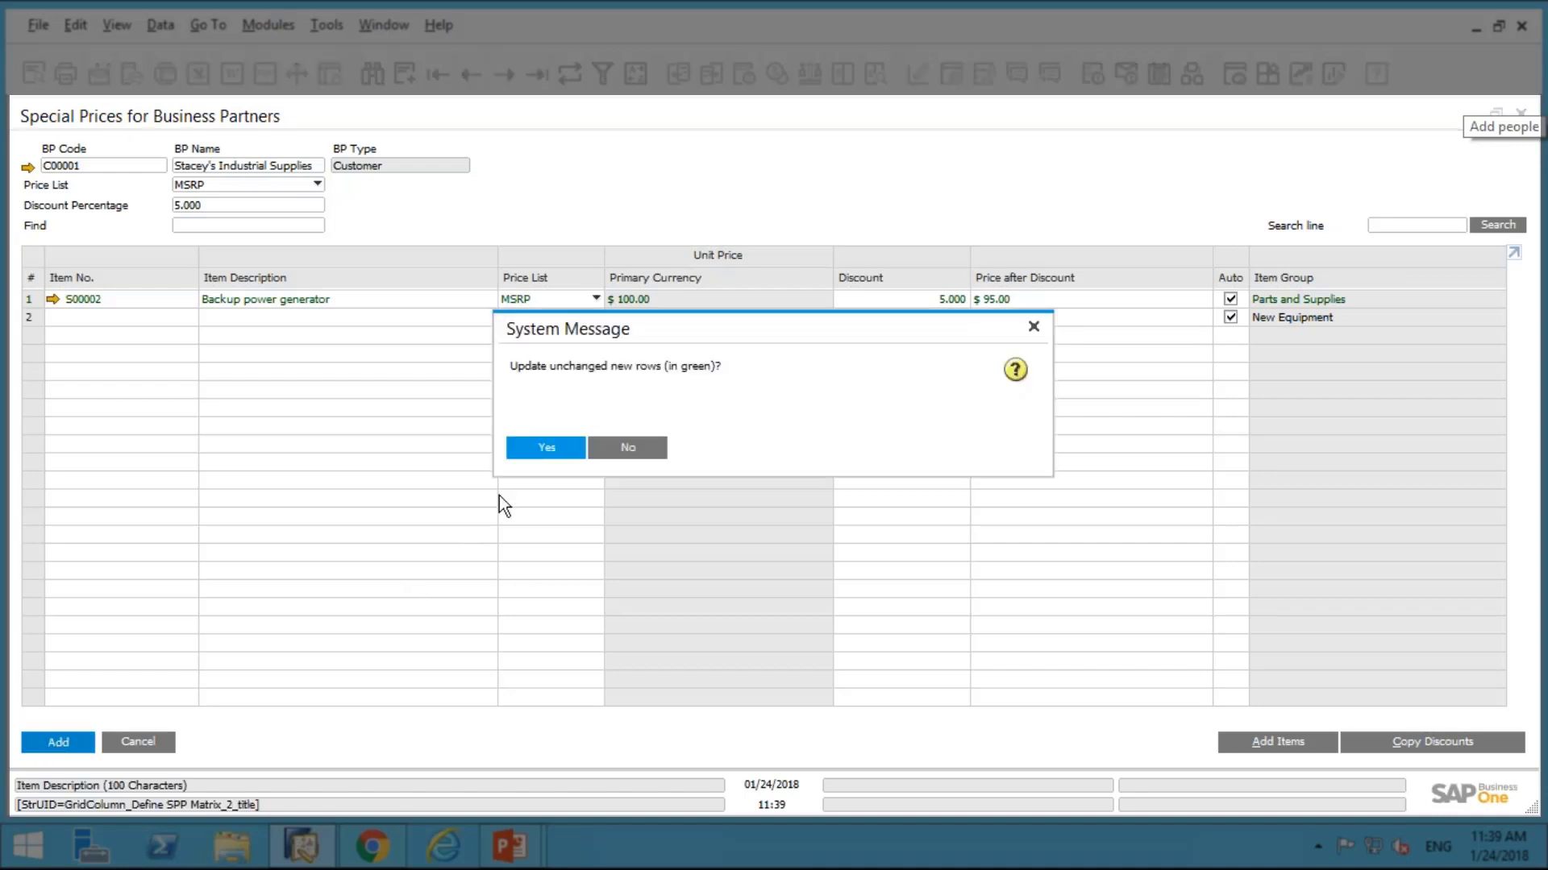
pyautogui.click(545, 448)
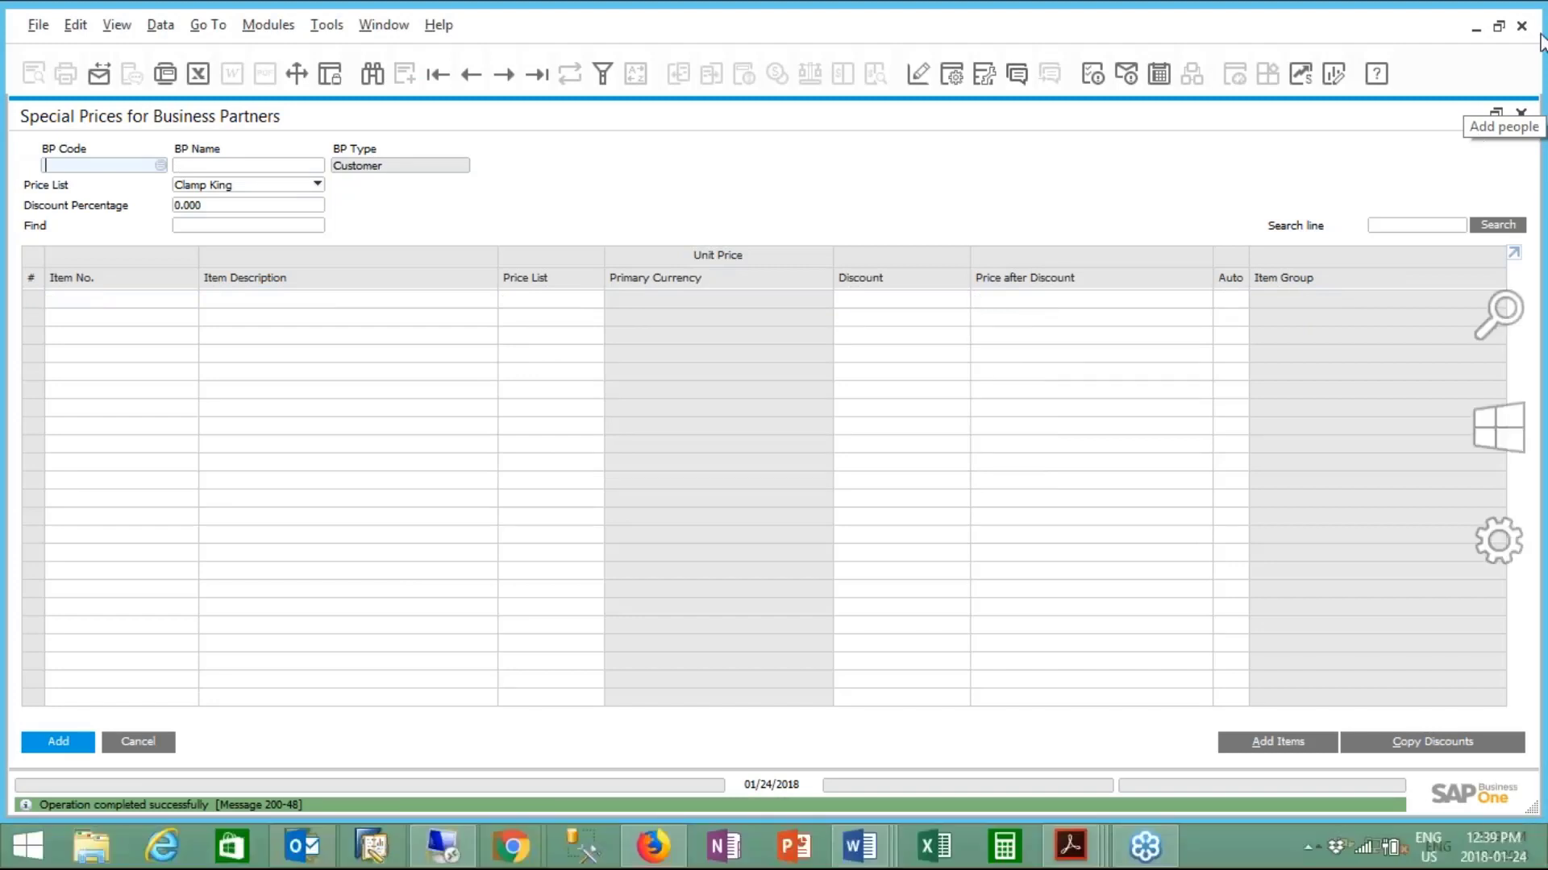
pyautogui.moveTo(1071, 7)
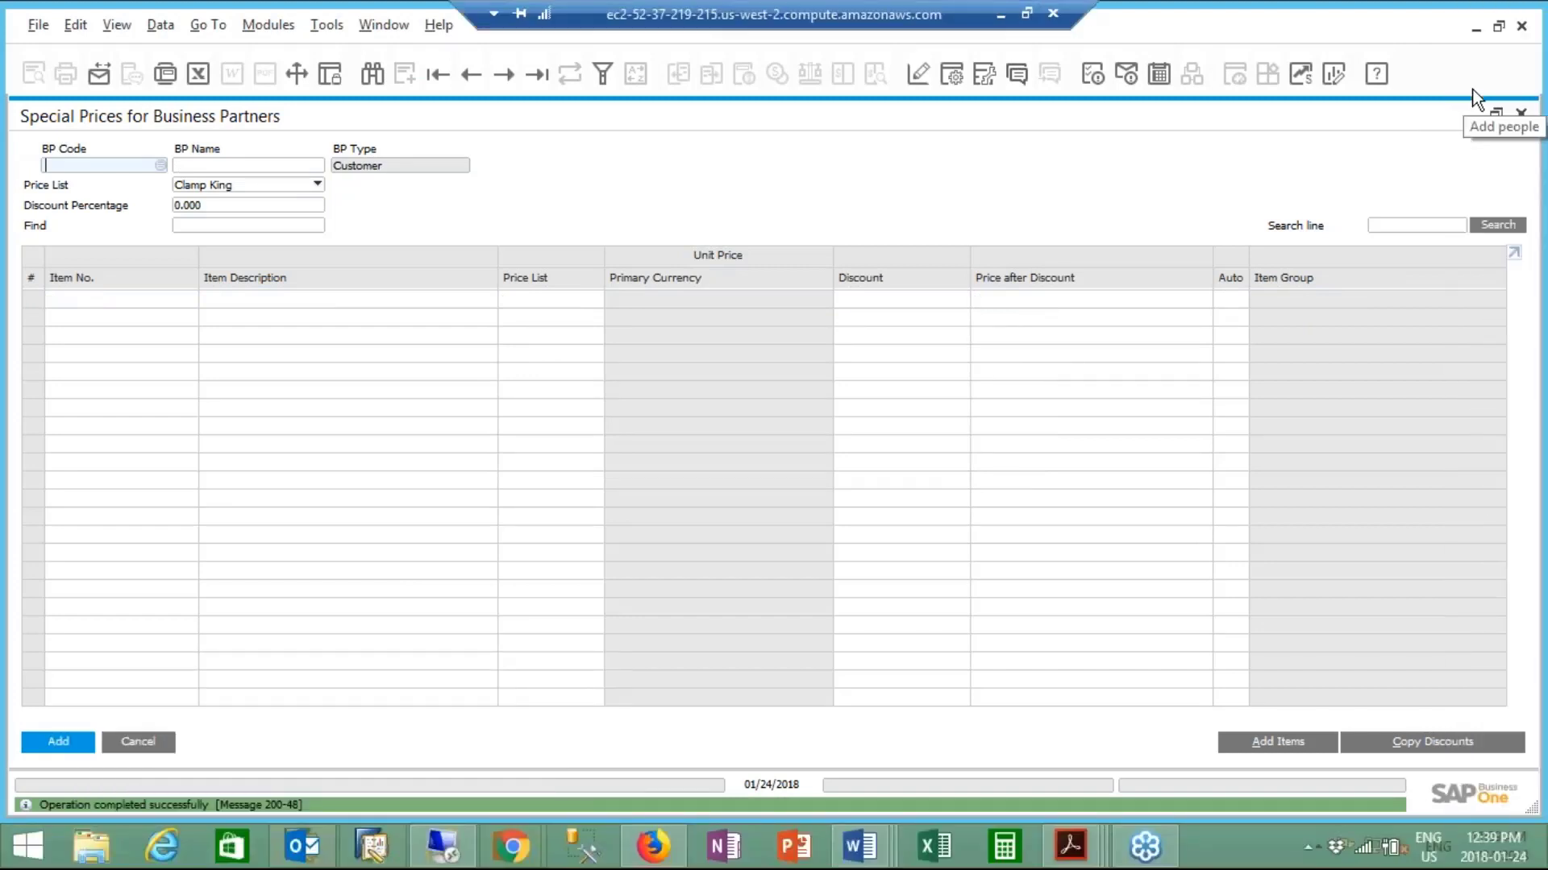
pyautogui.click(1496, 113)
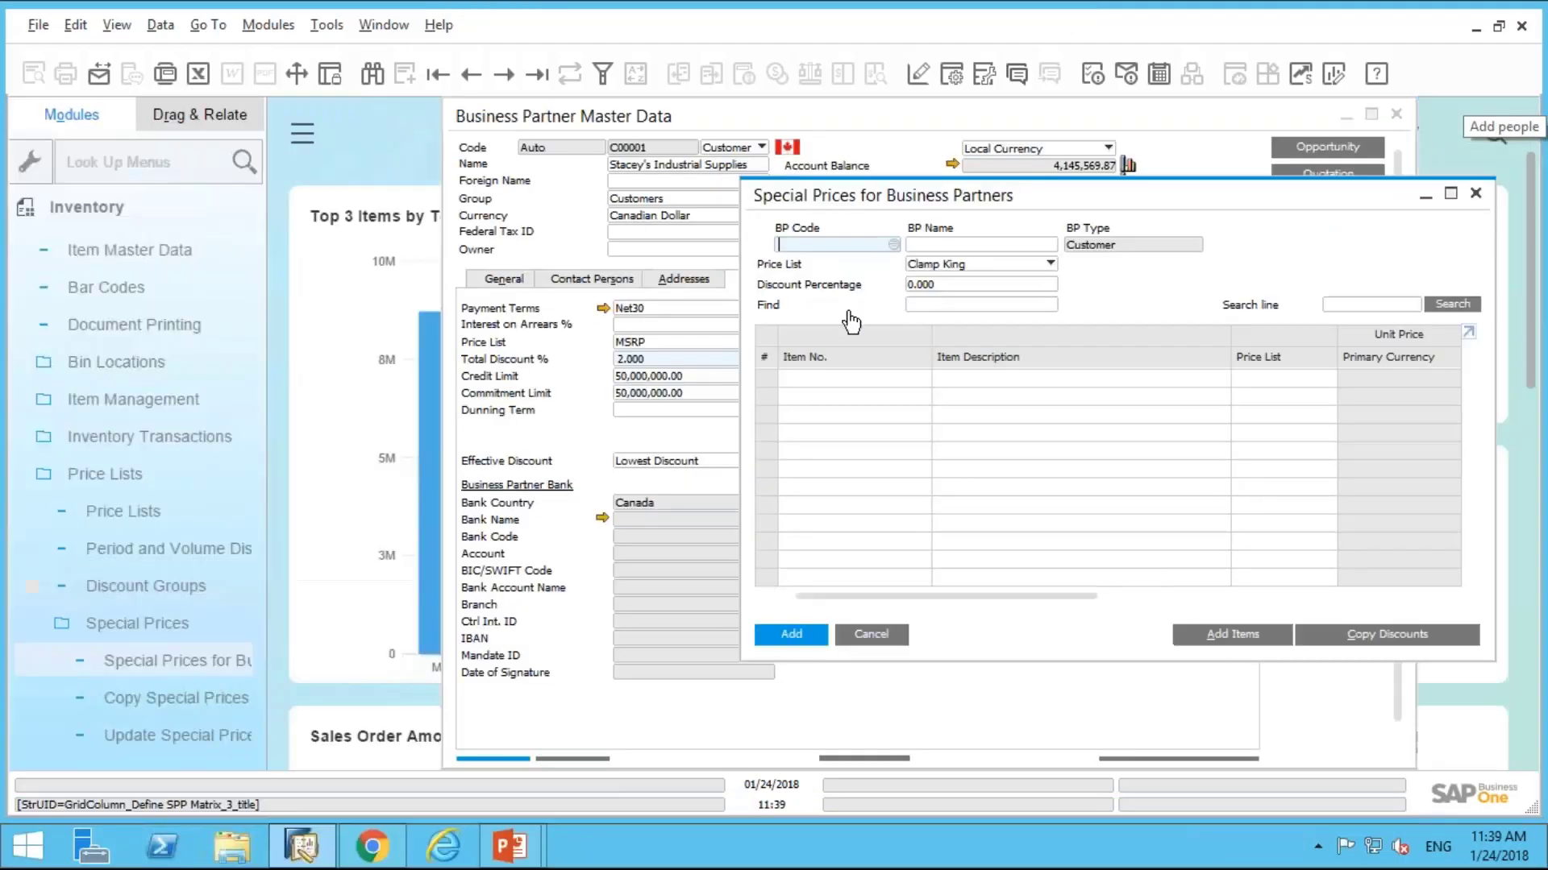
# Step: Test the special price by entering item S00002 in a new sales order for the customer, and discard the order
pyautogui.click(953, 113)
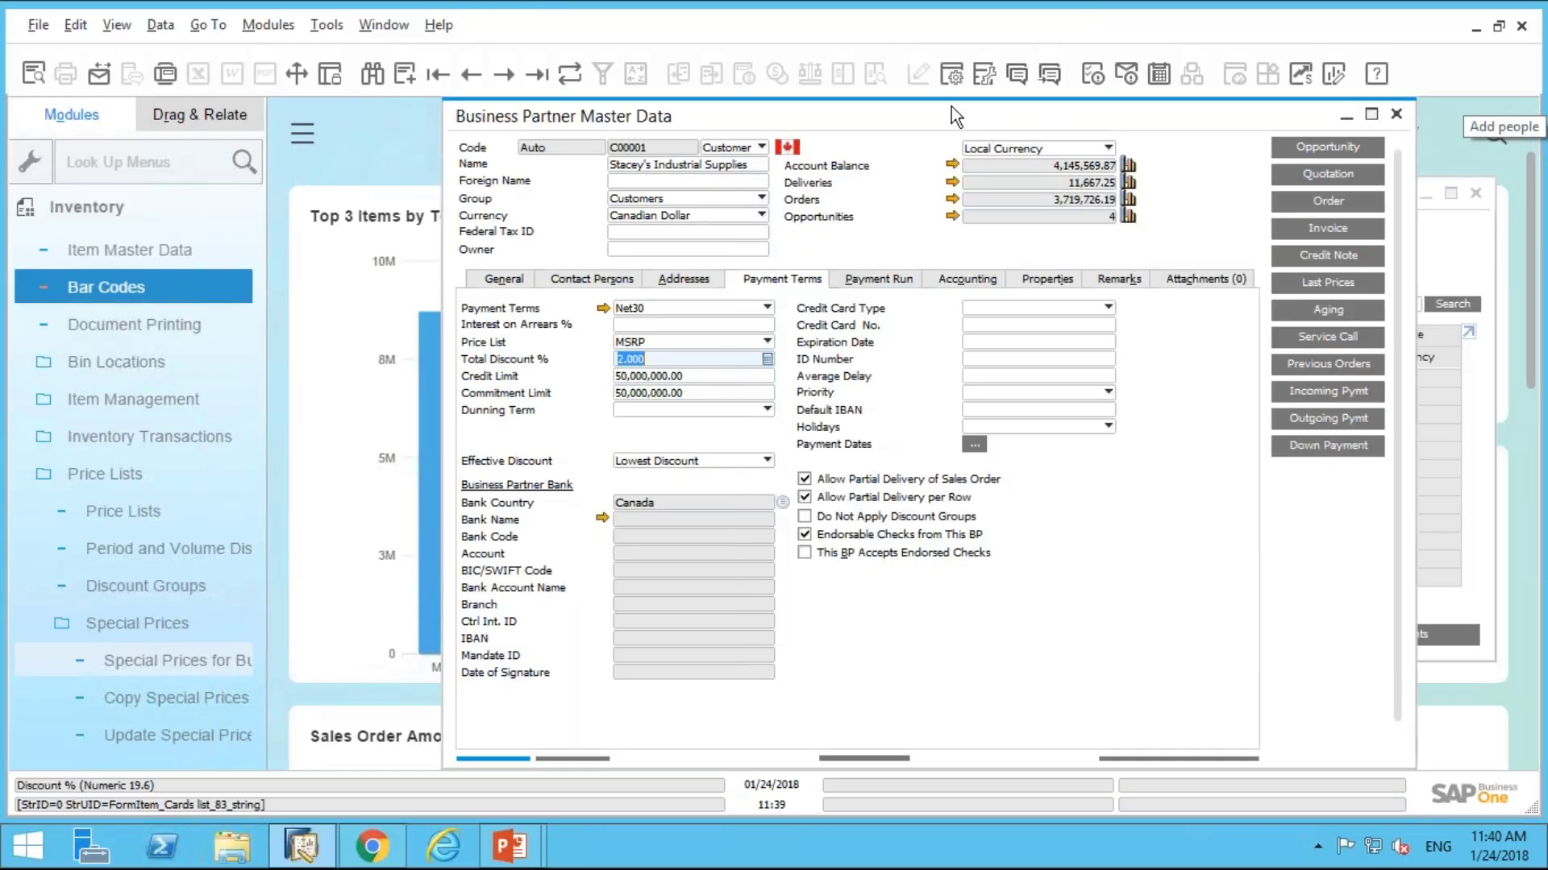
pyautogui.click(1318, 200)
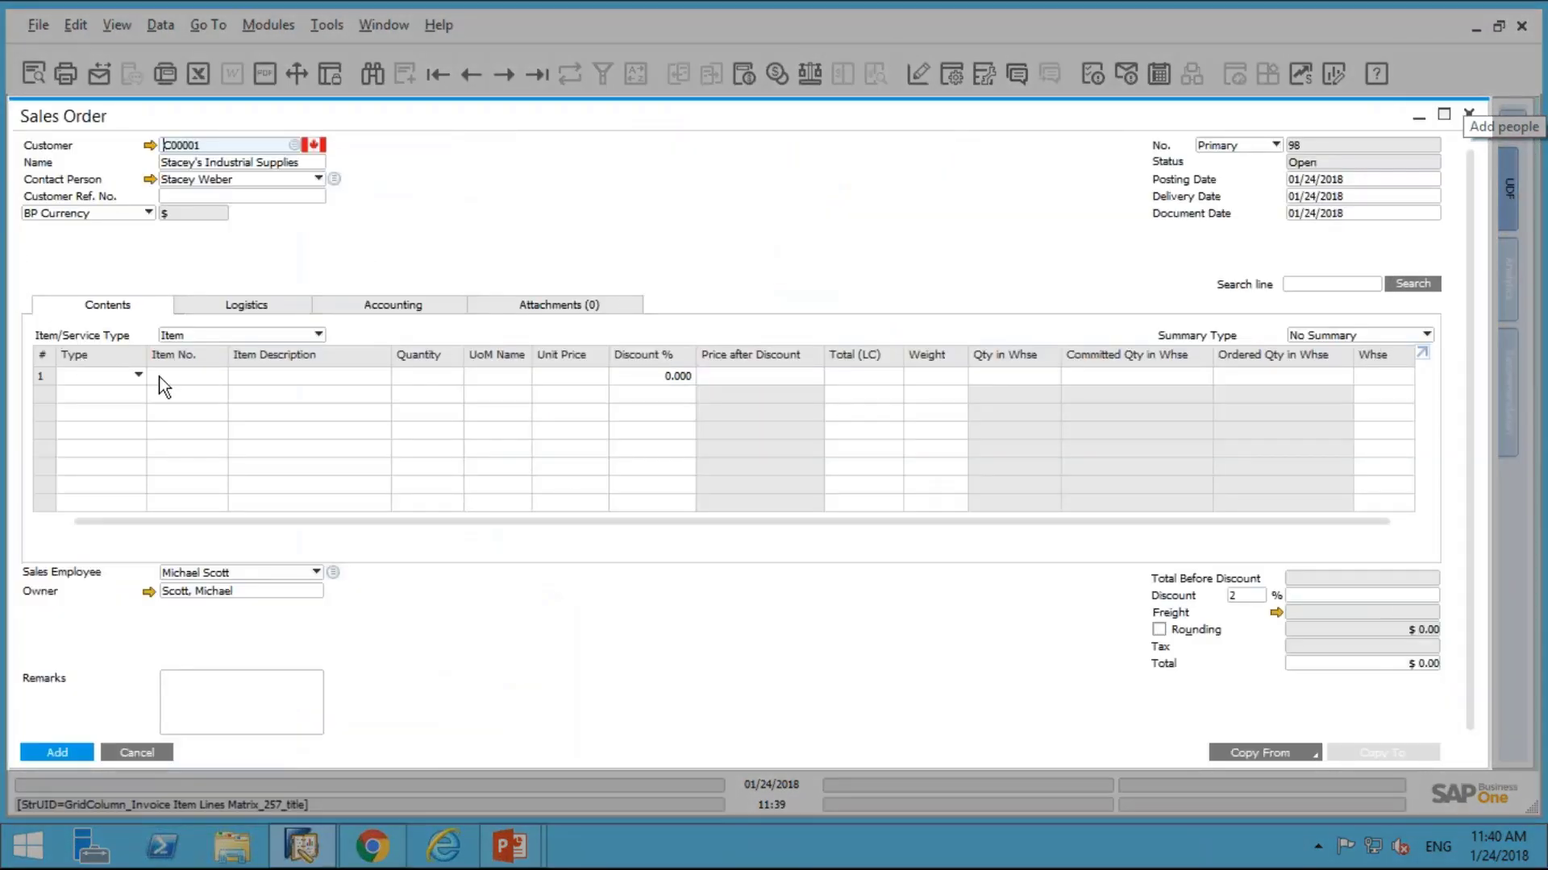
pyautogui.click(170, 375)
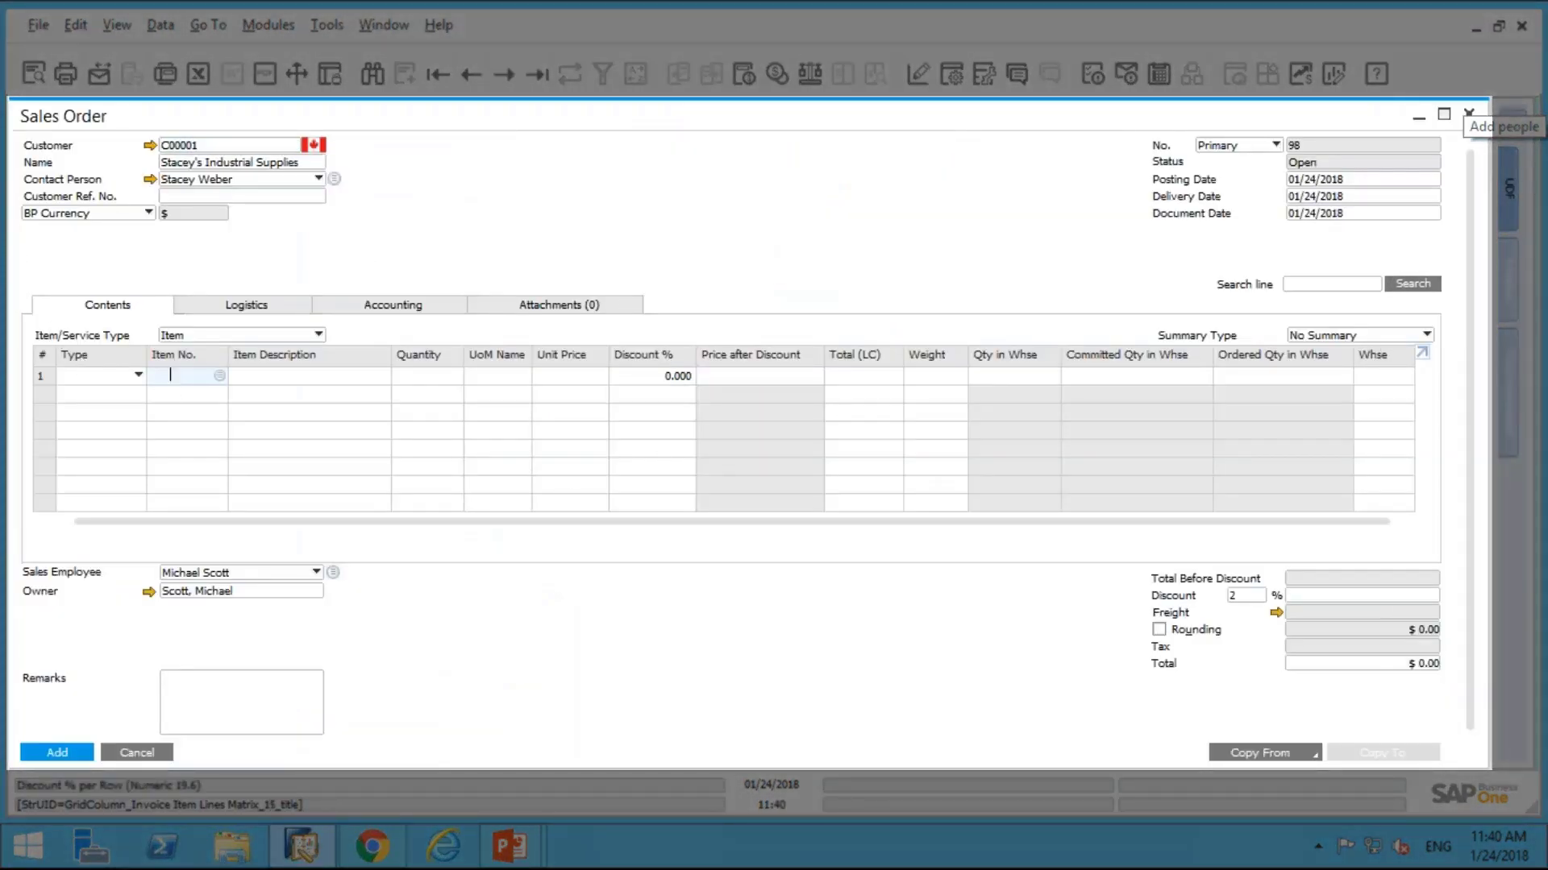
pyautogui.write('S00002')
pyautogui.press('Tab')
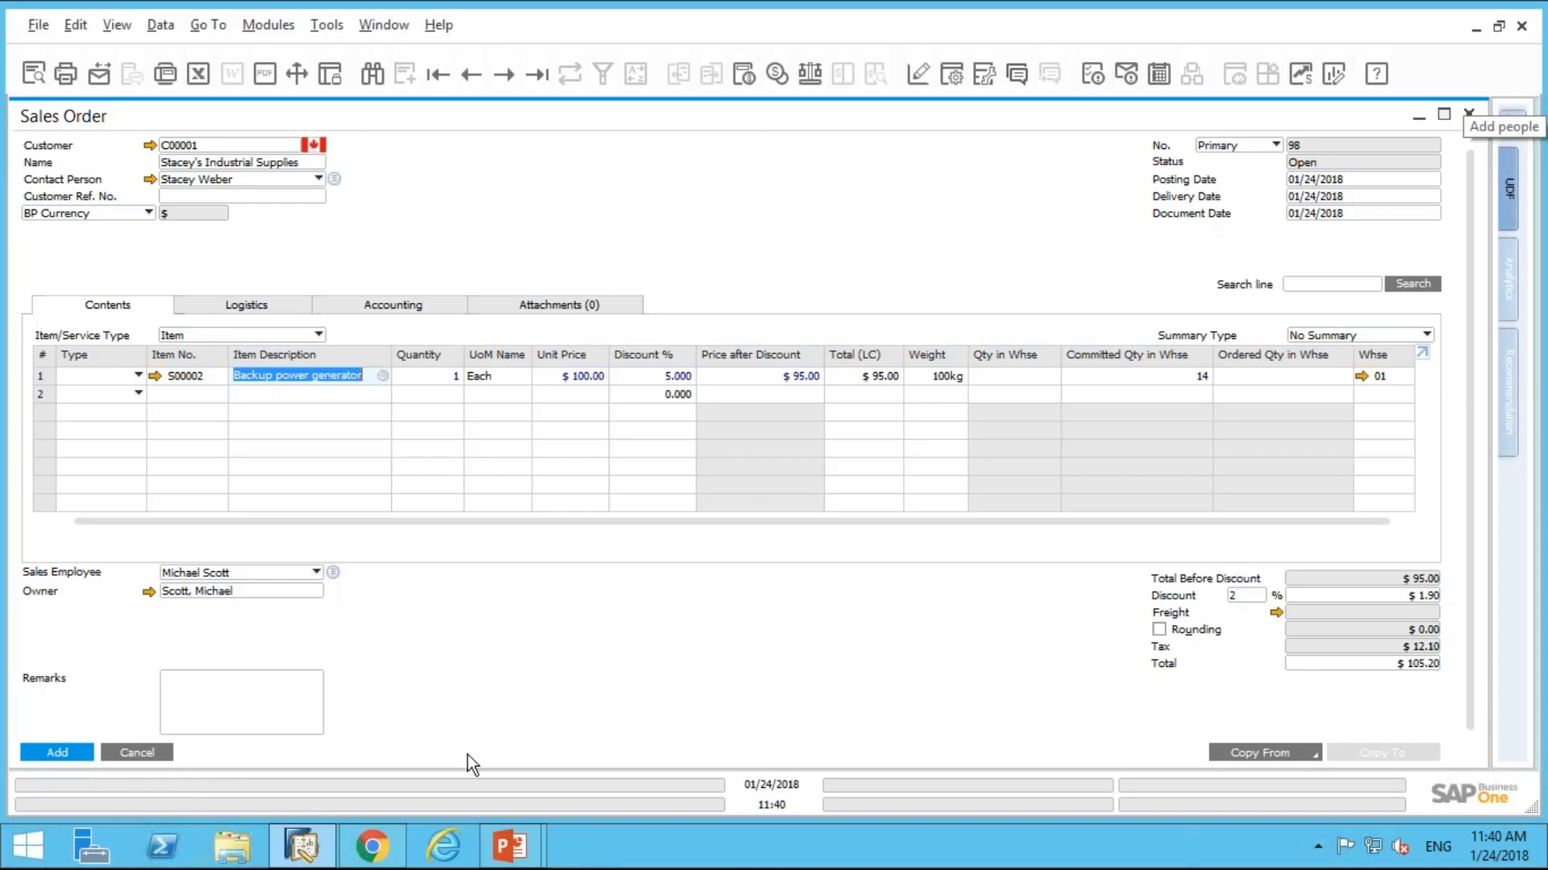
pyautogui.click(137, 752)
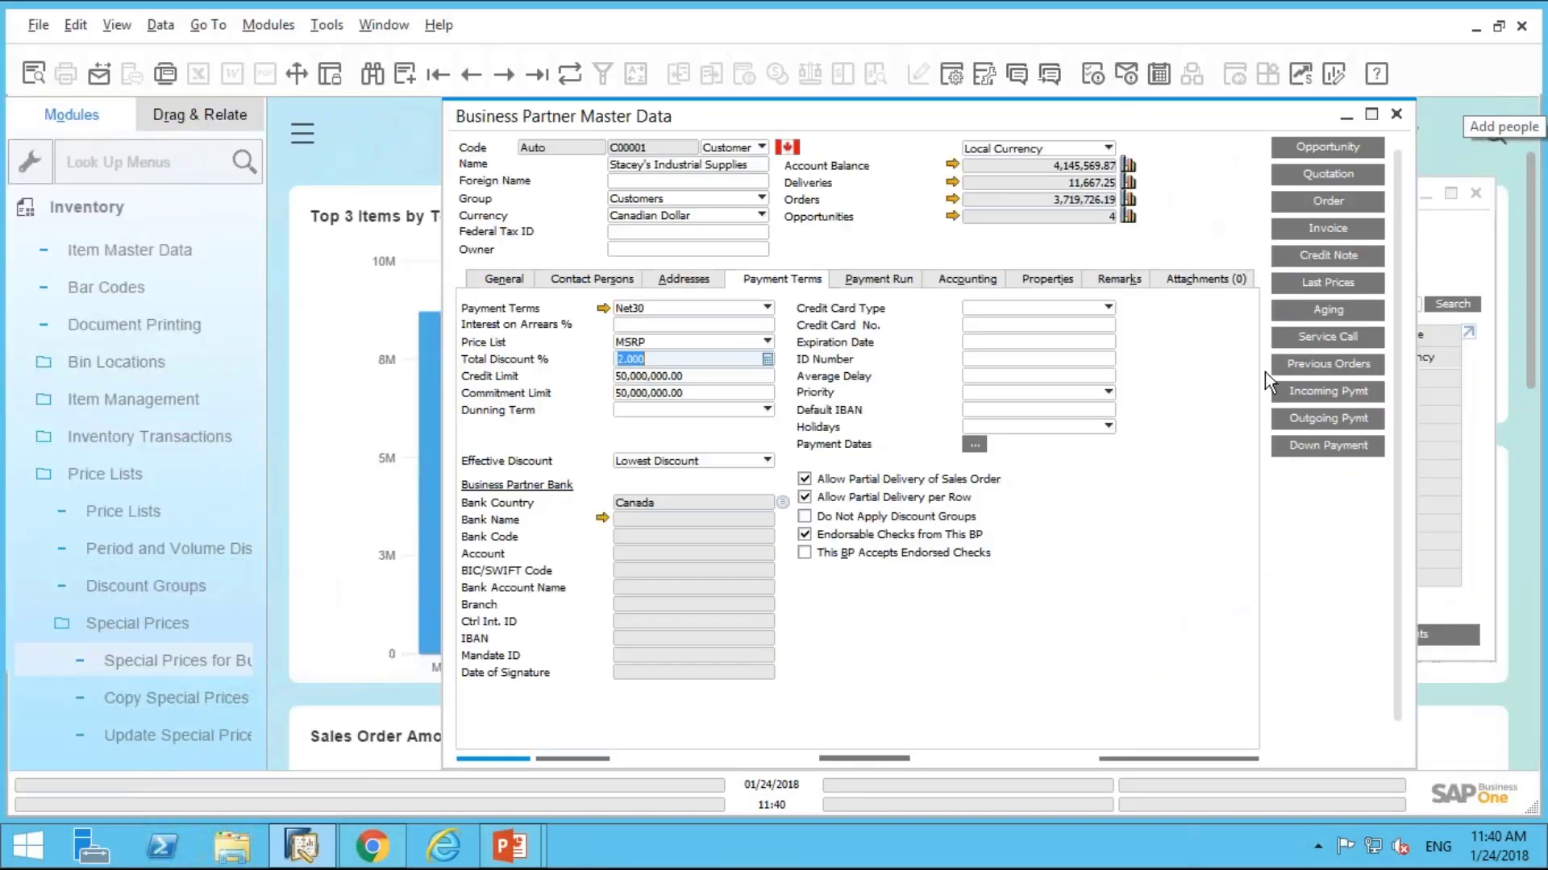
# Step: Bring up the special prices record of customer C00001 in a maximized window and open the period discounts of item S00002
pyautogui.click(1466, 264)
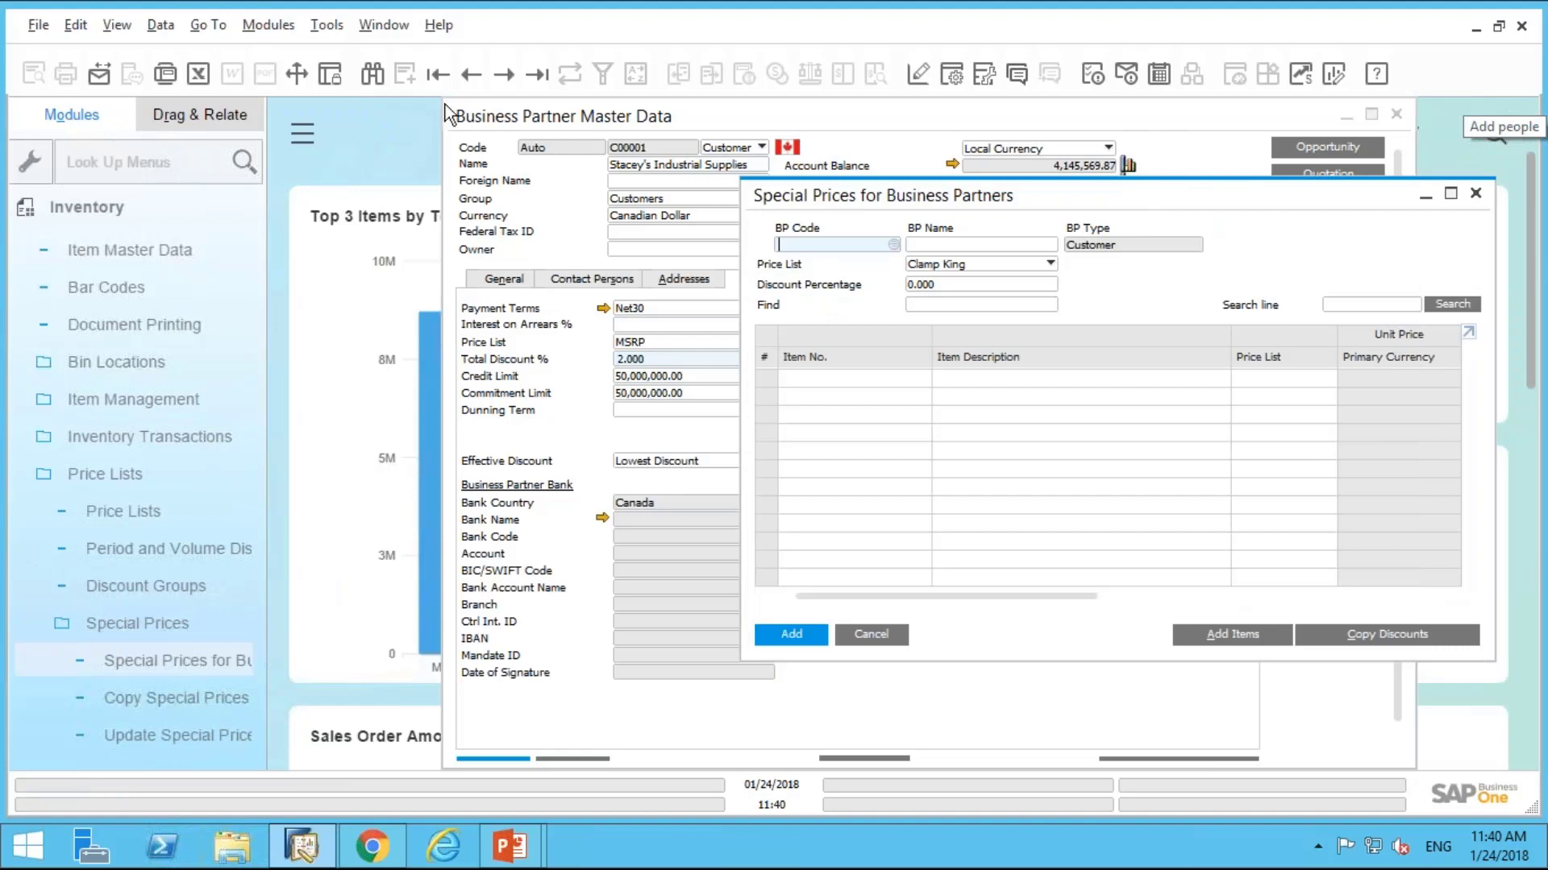
pyautogui.click(501, 81)
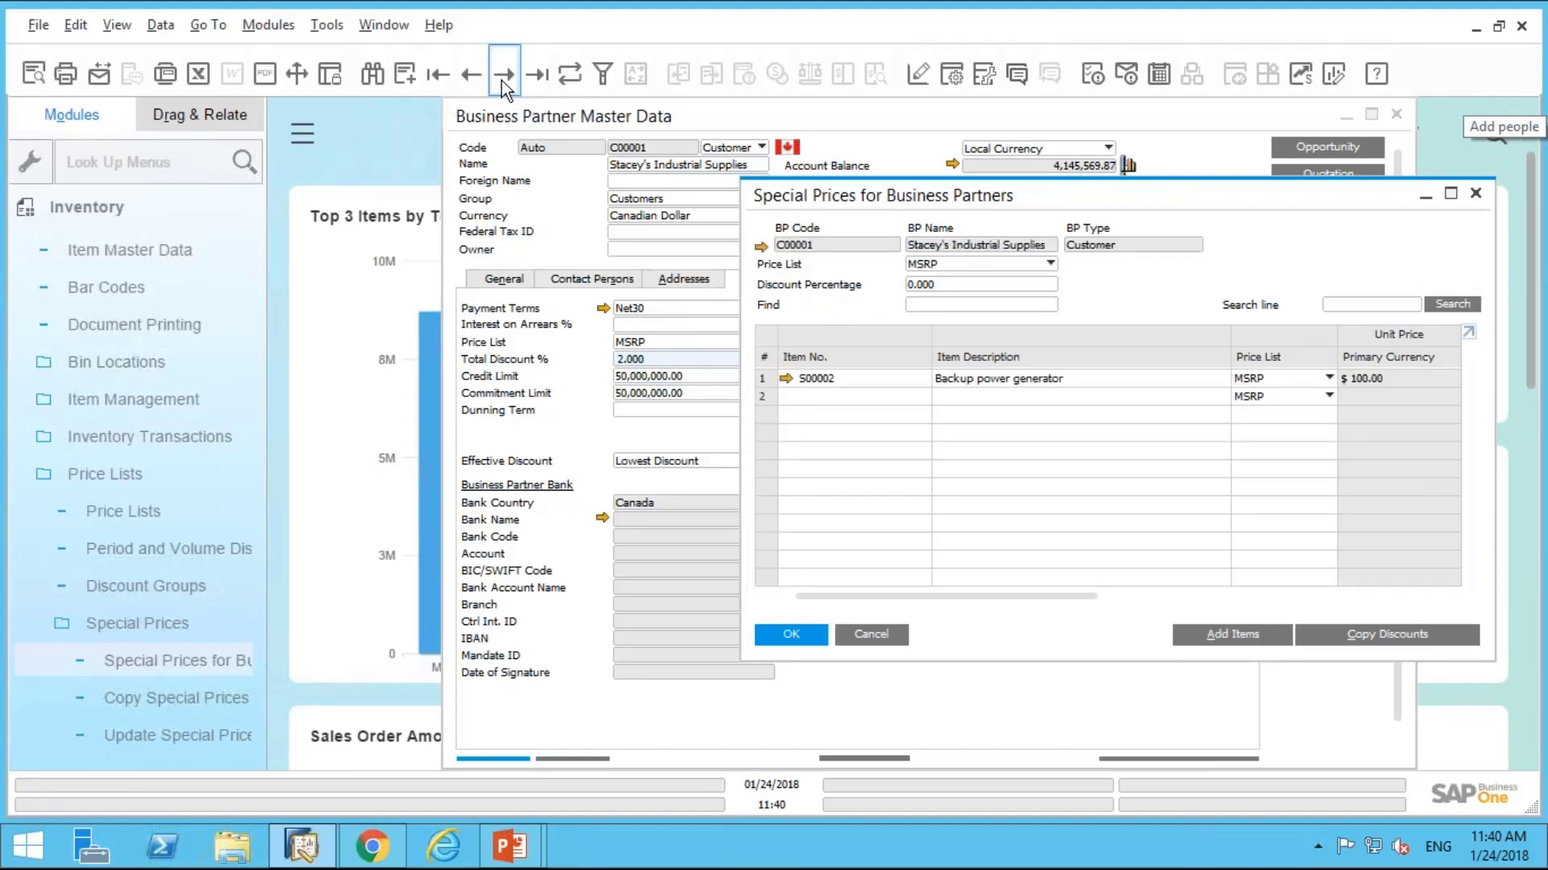
pyautogui.click(1455, 194)
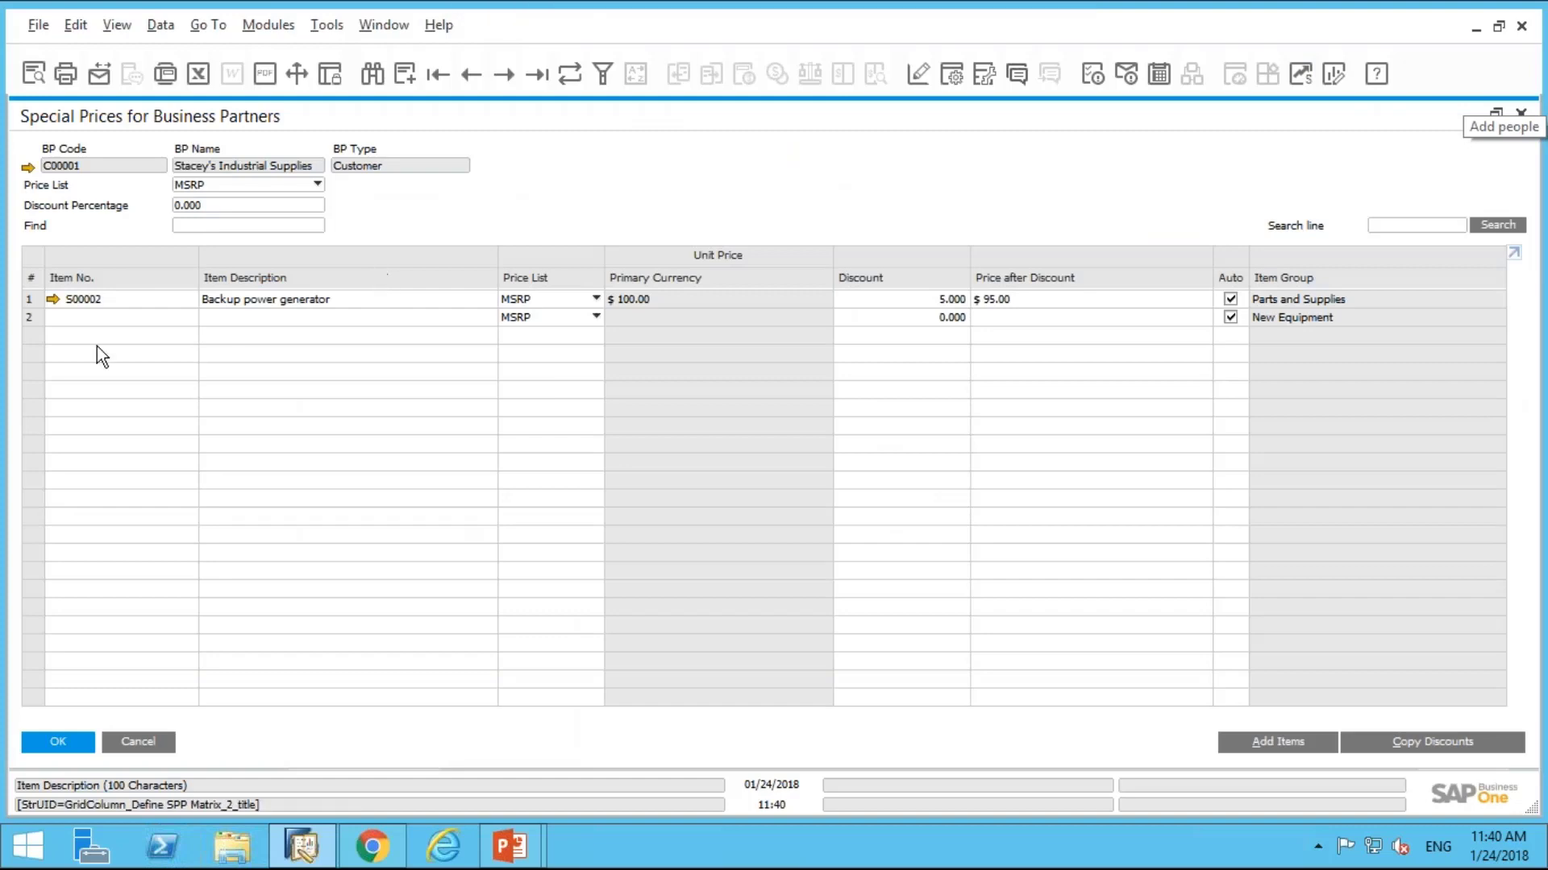
pyautogui.doubleClick(36, 300)
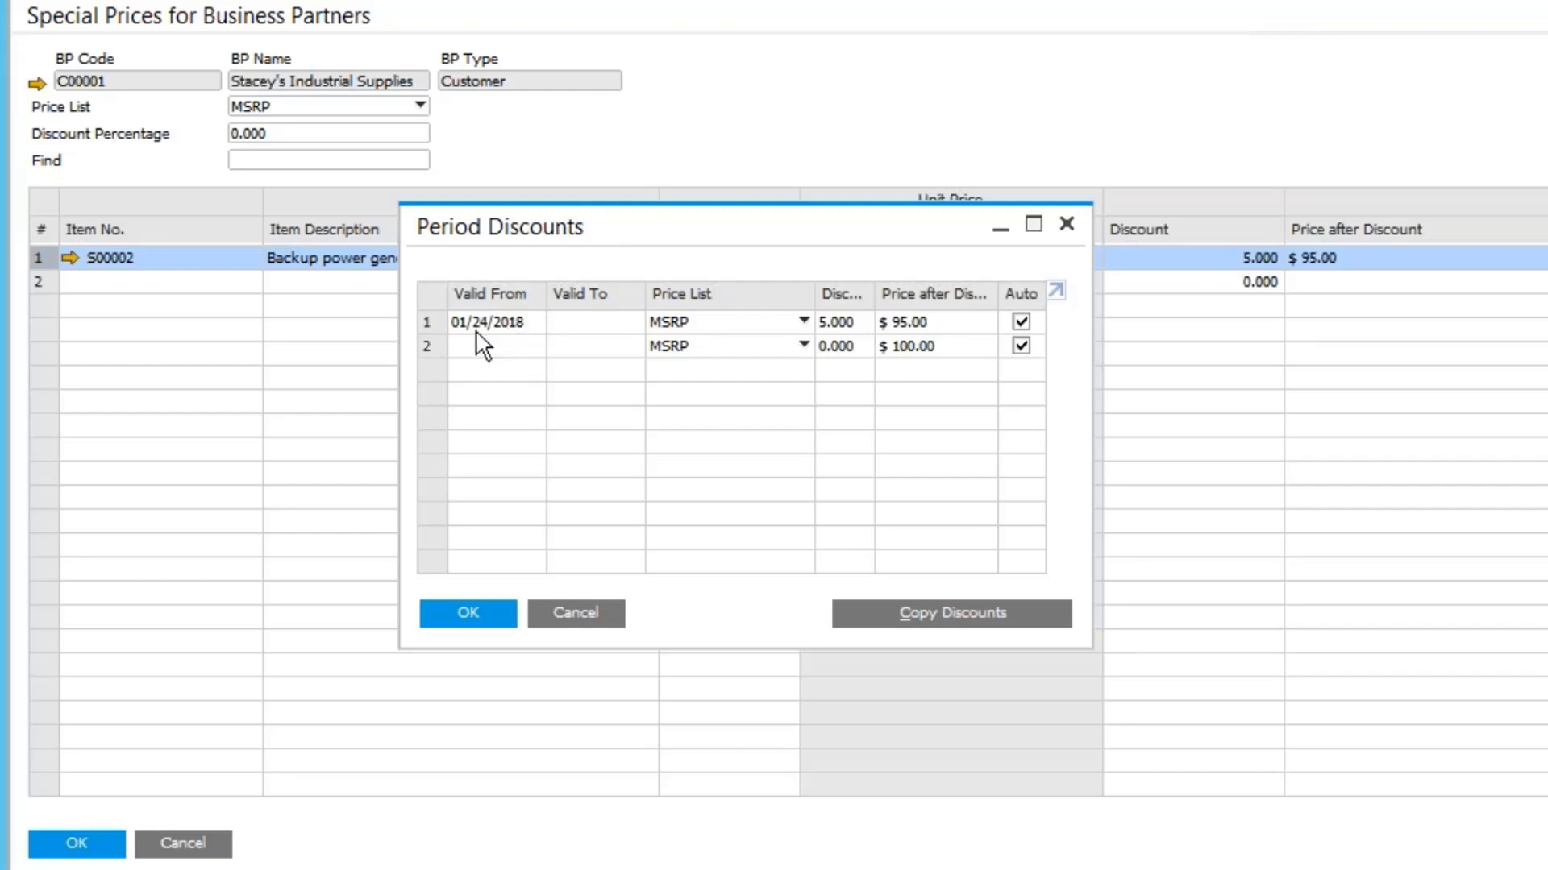
# Step: End the first discount period of item S00002 on 01/31/2018 and set its discount to 10%
pyautogui.click(600, 324)
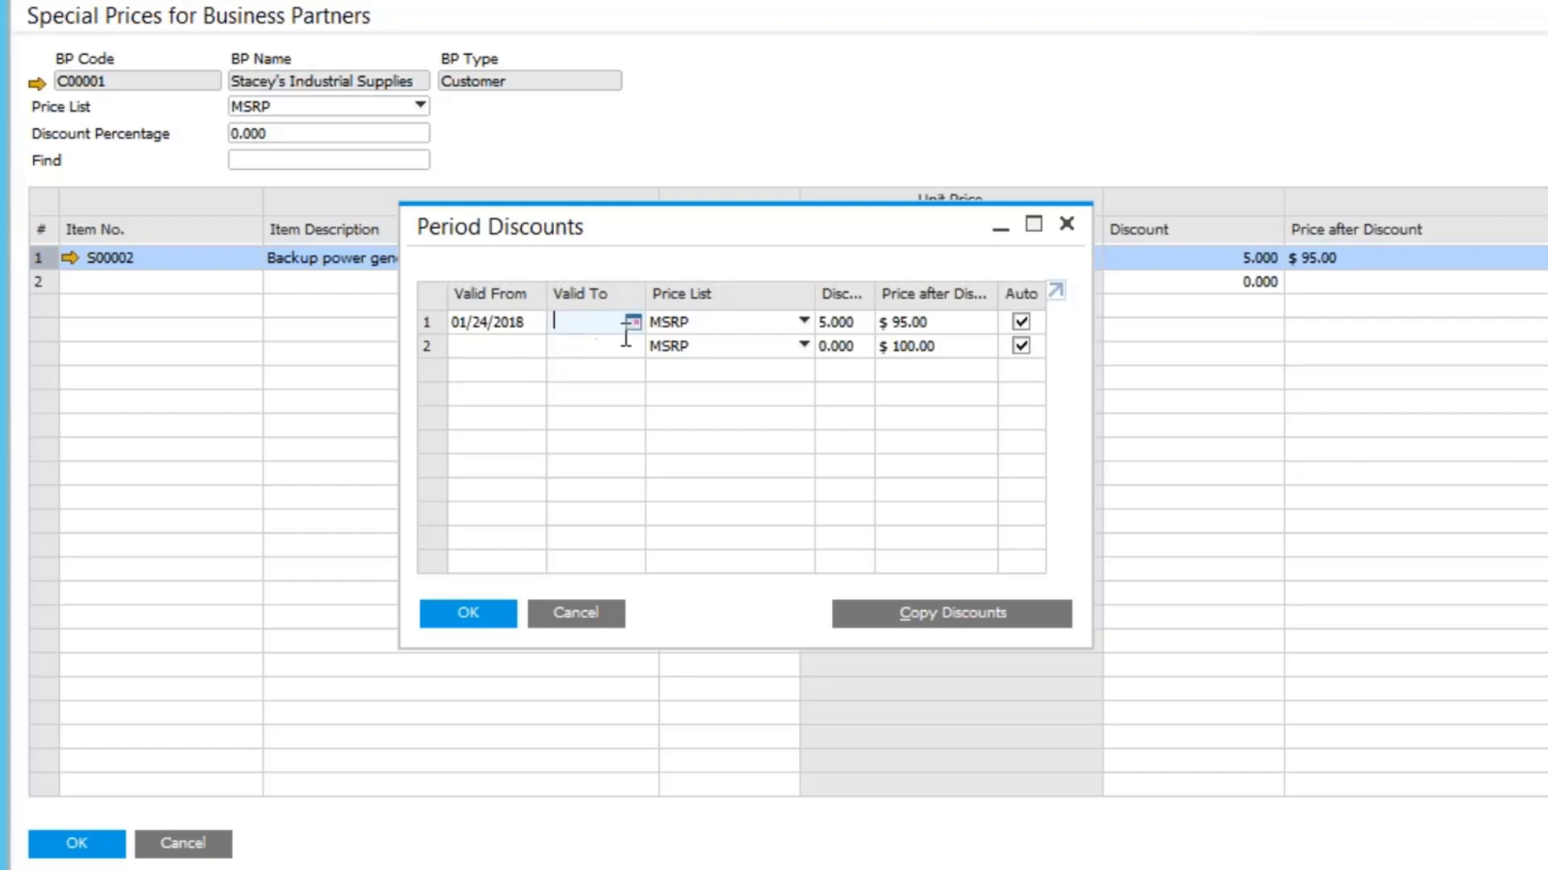
pyautogui.click(633, 322)
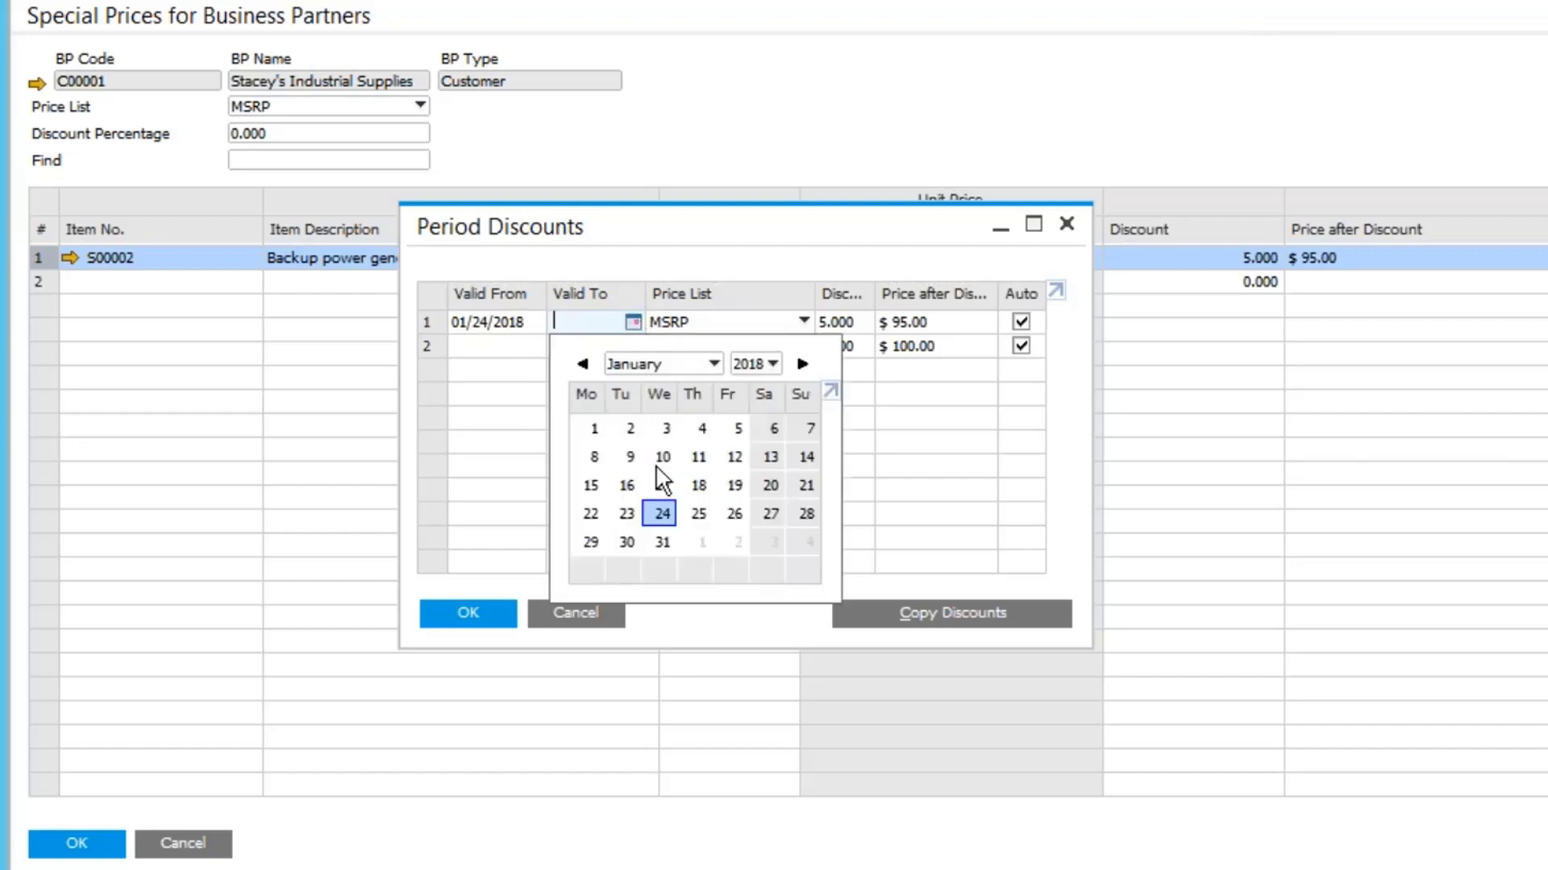
pyautogui.click(663, 541)
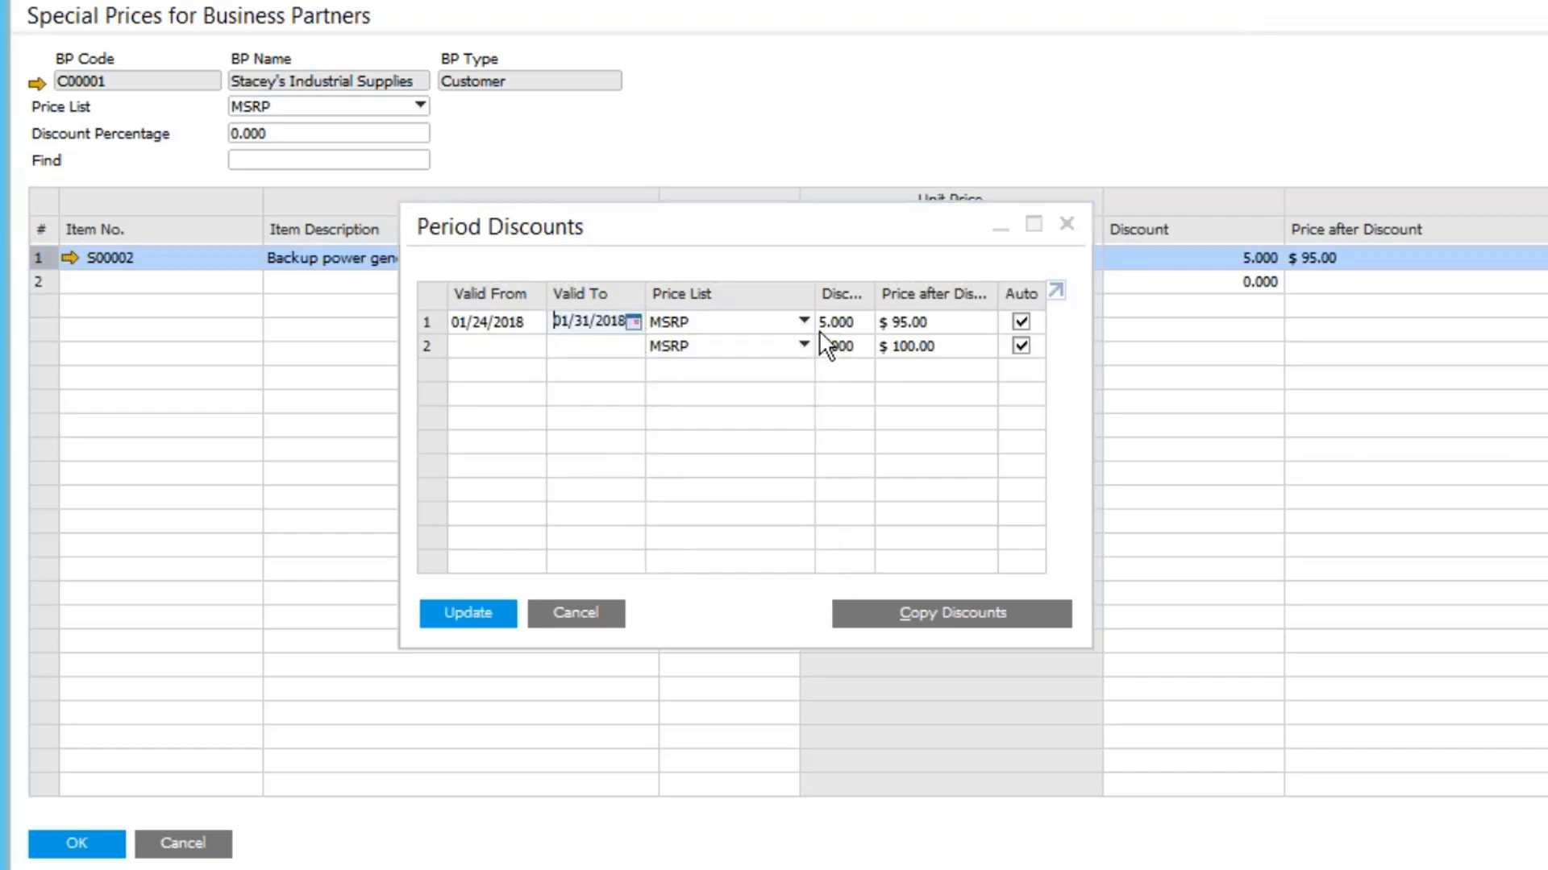
pyautogui.click(846, 320)
pyautogui.write('10')
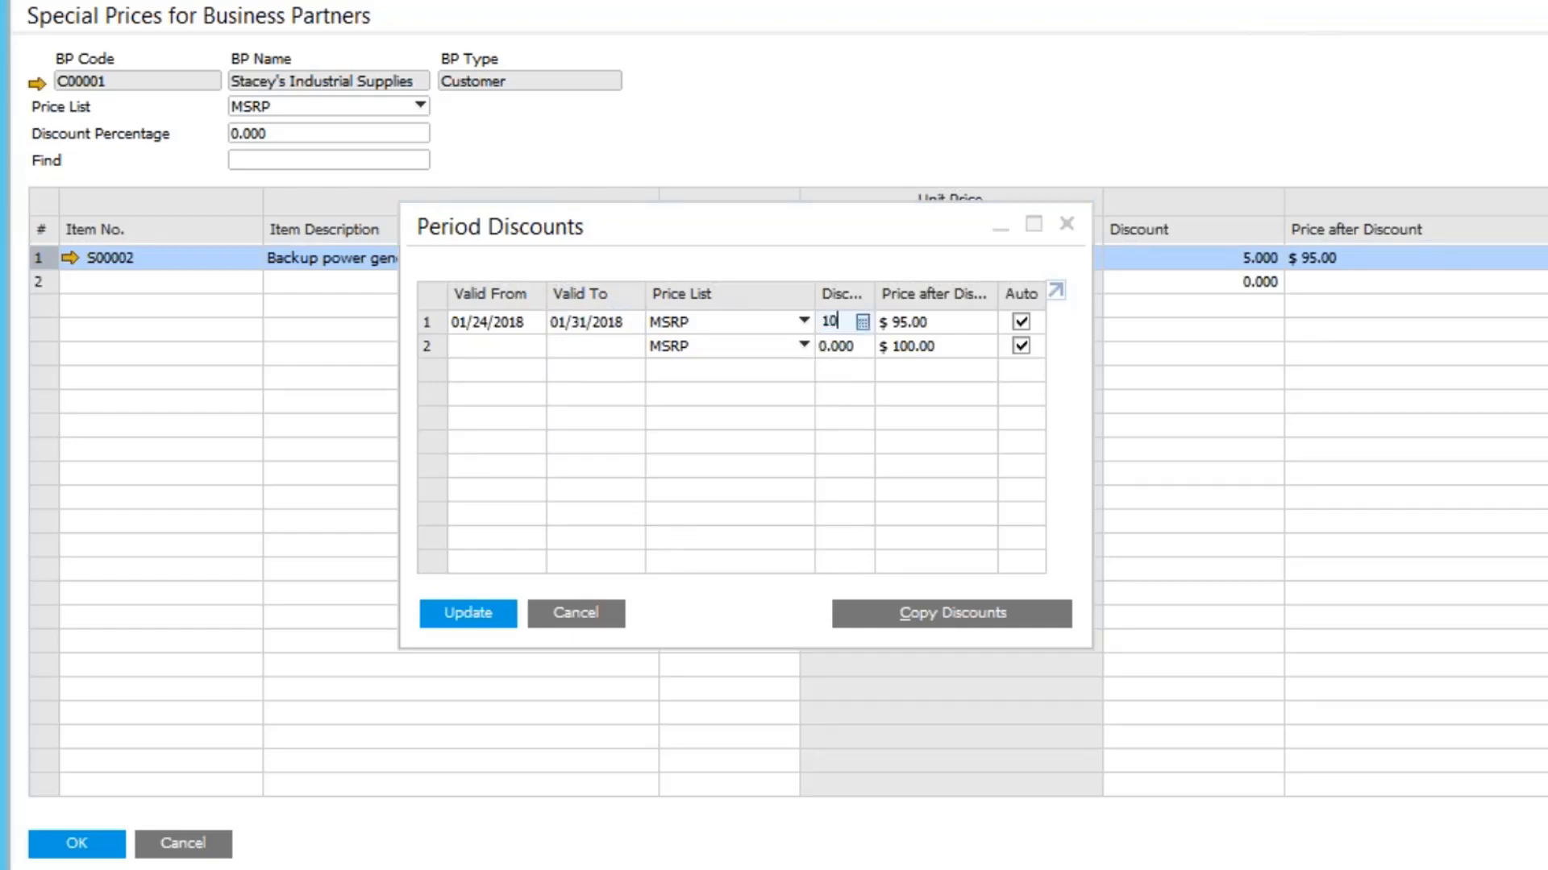
# Step: Add a second discount period for item S00002 valid from 02/01/2018 to 02/15/2018
pyautogui.click(502, 348)
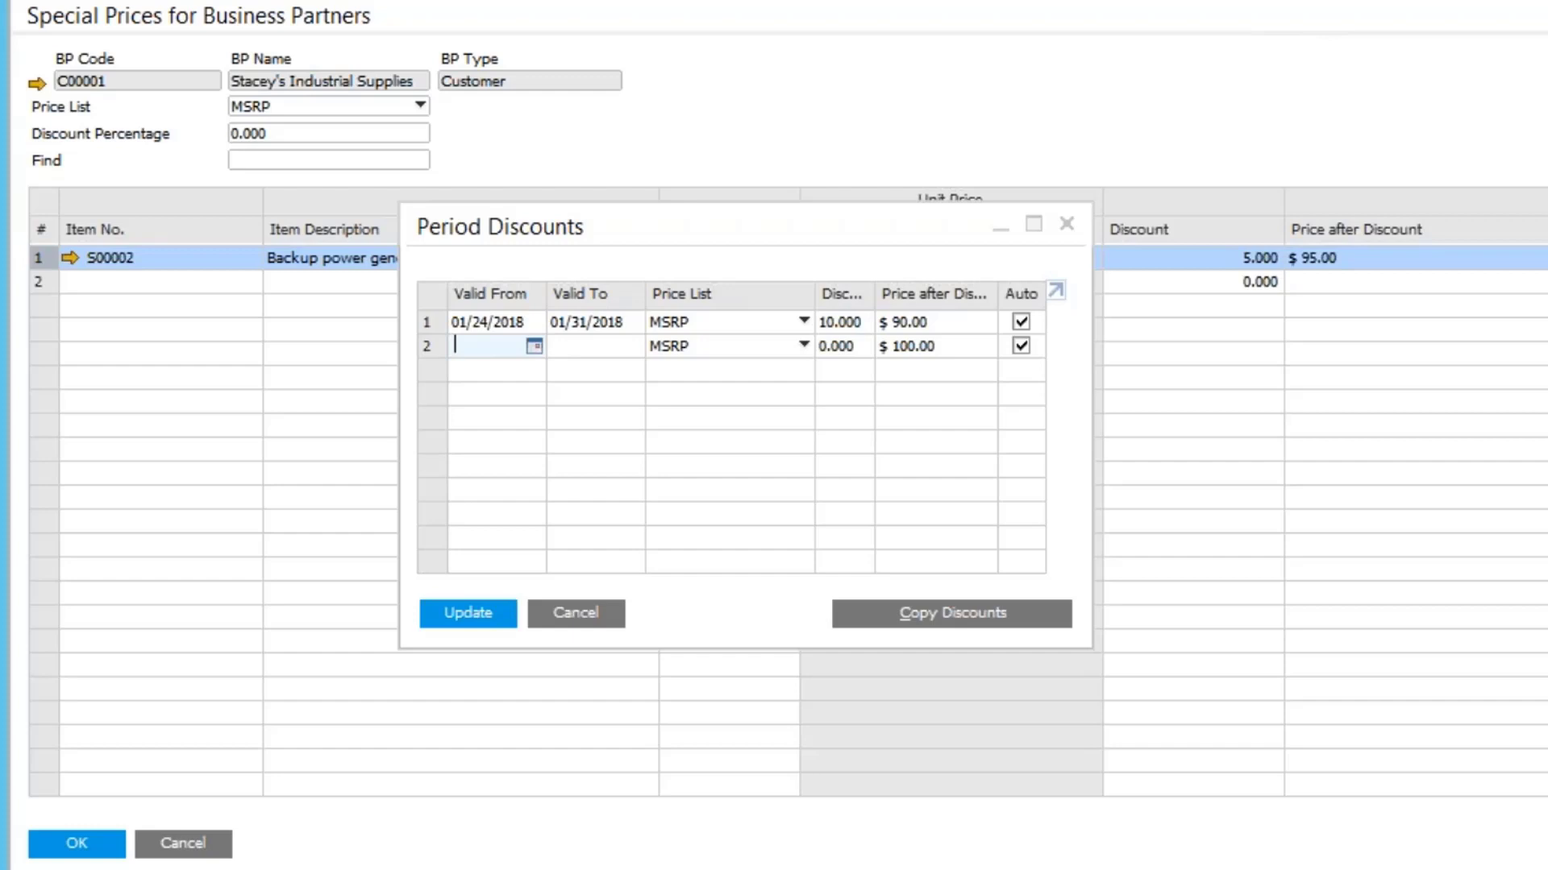
pyautogui.click(532, 347)
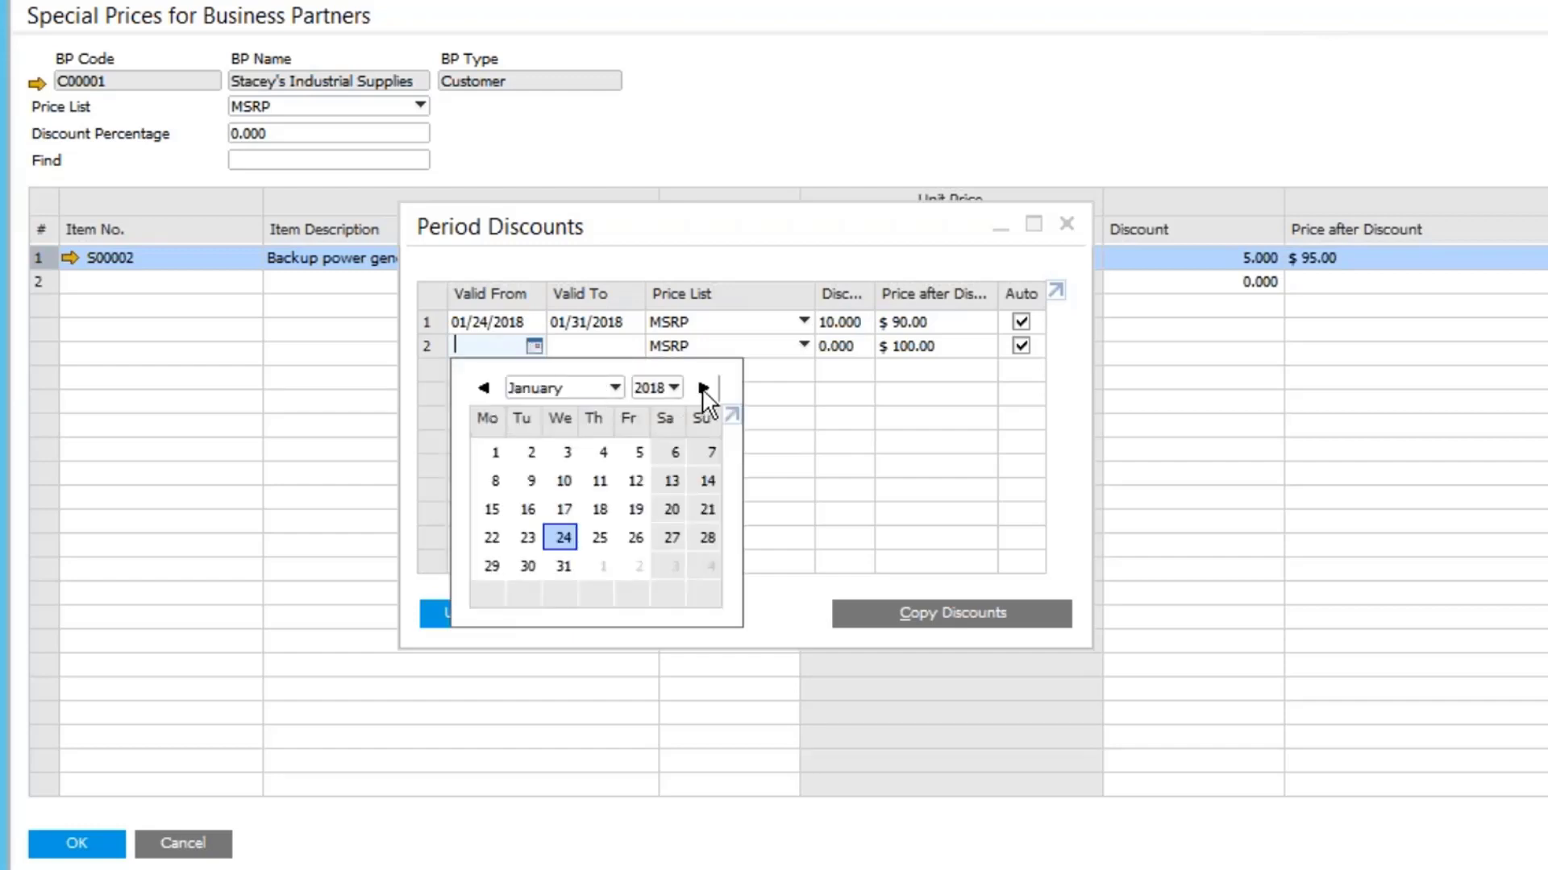
pyautogui.click(703, 388)
pyautogui.click(605, 452)
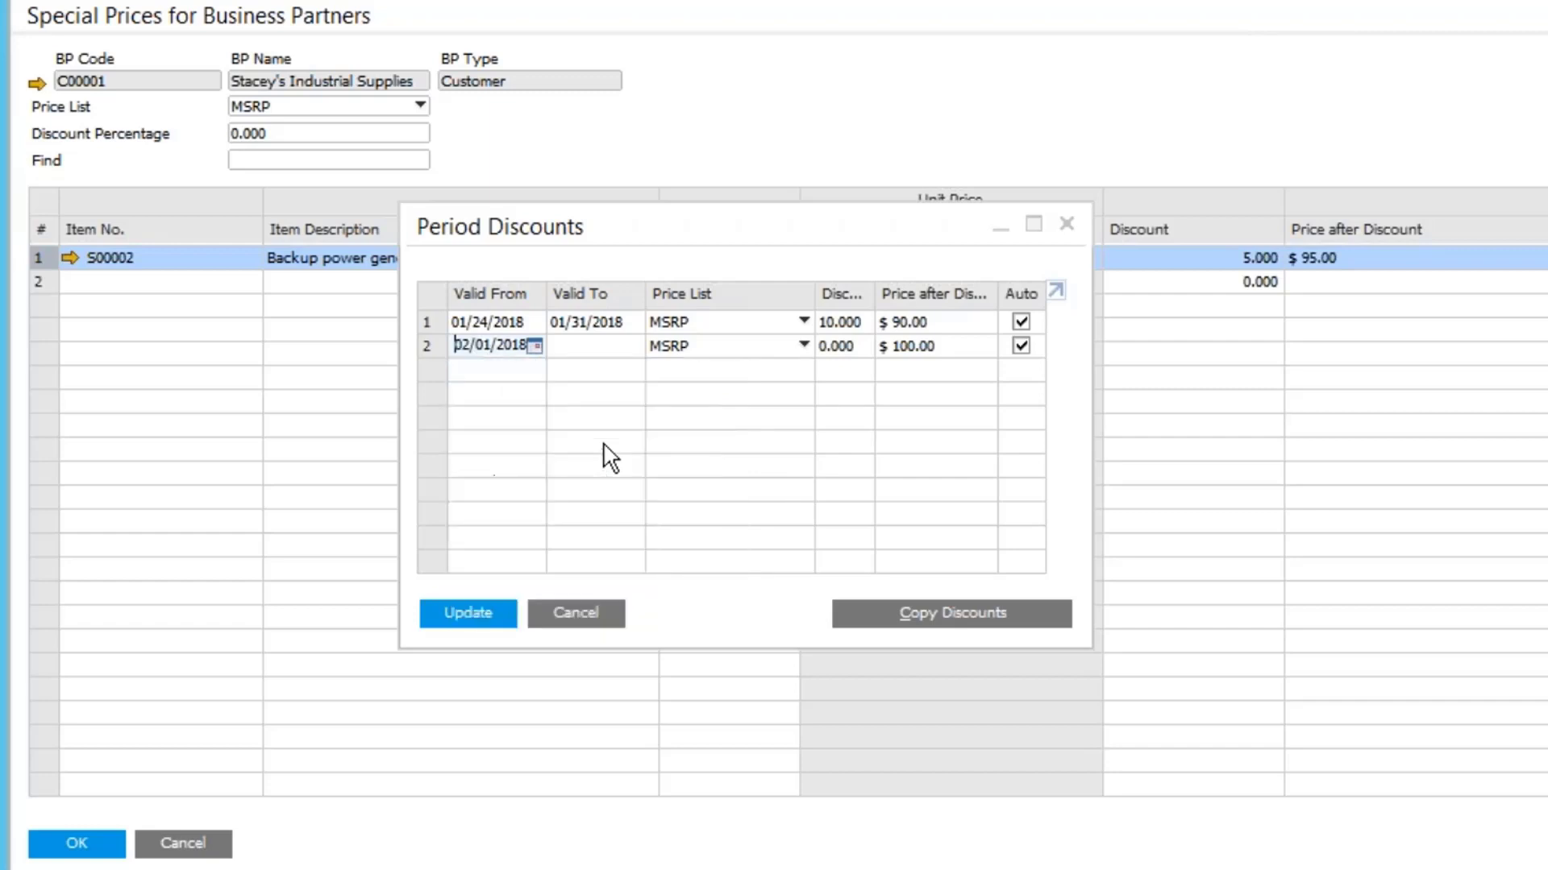
pyautogui.click(613, 347)
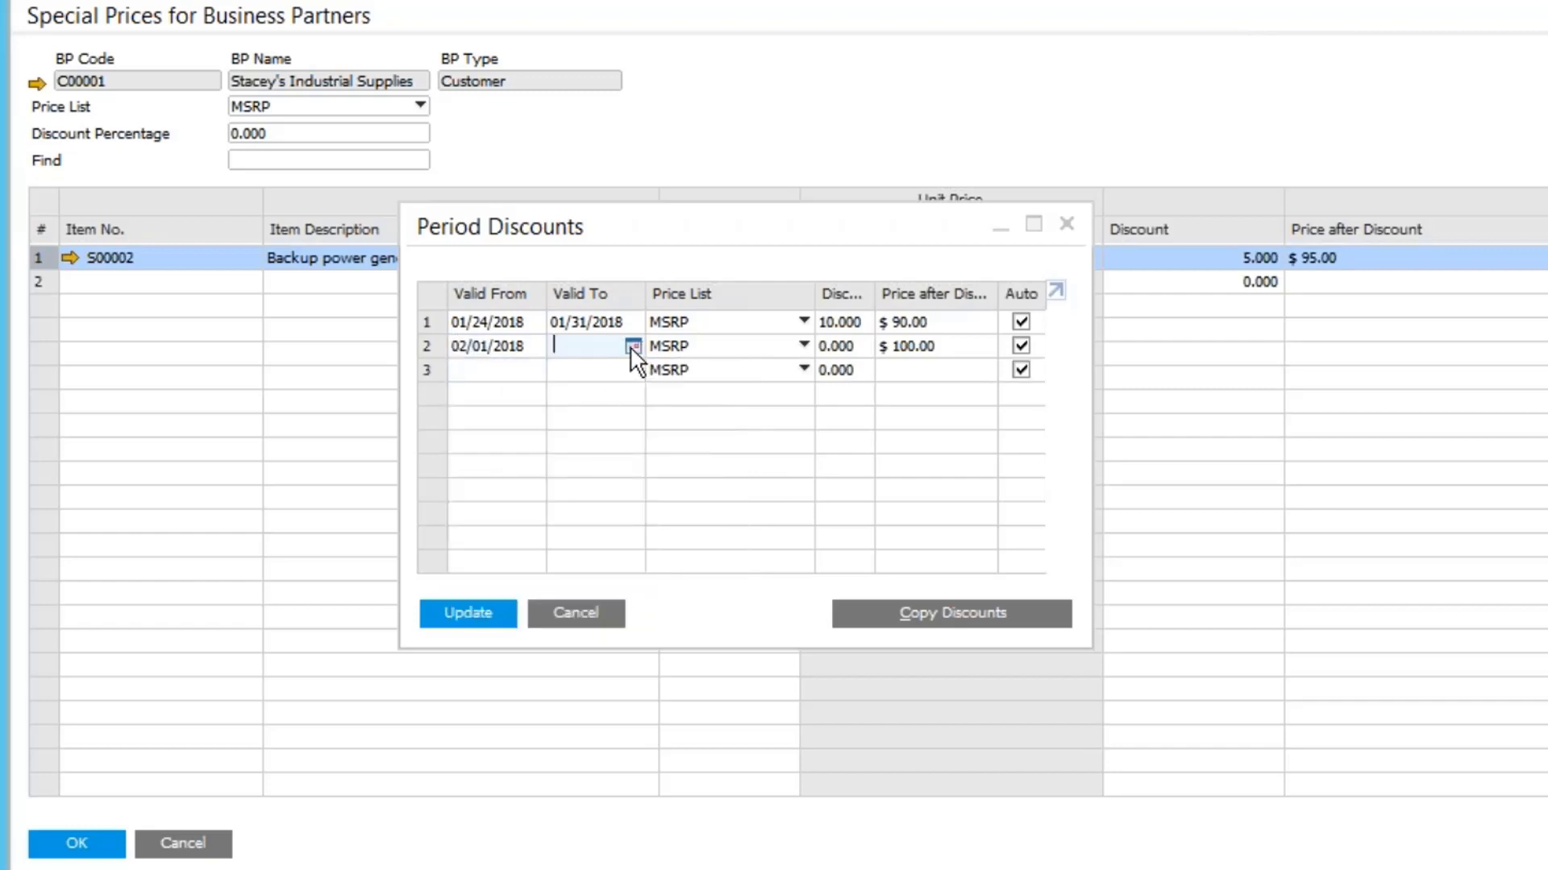
pyautogui.click(632, 345)
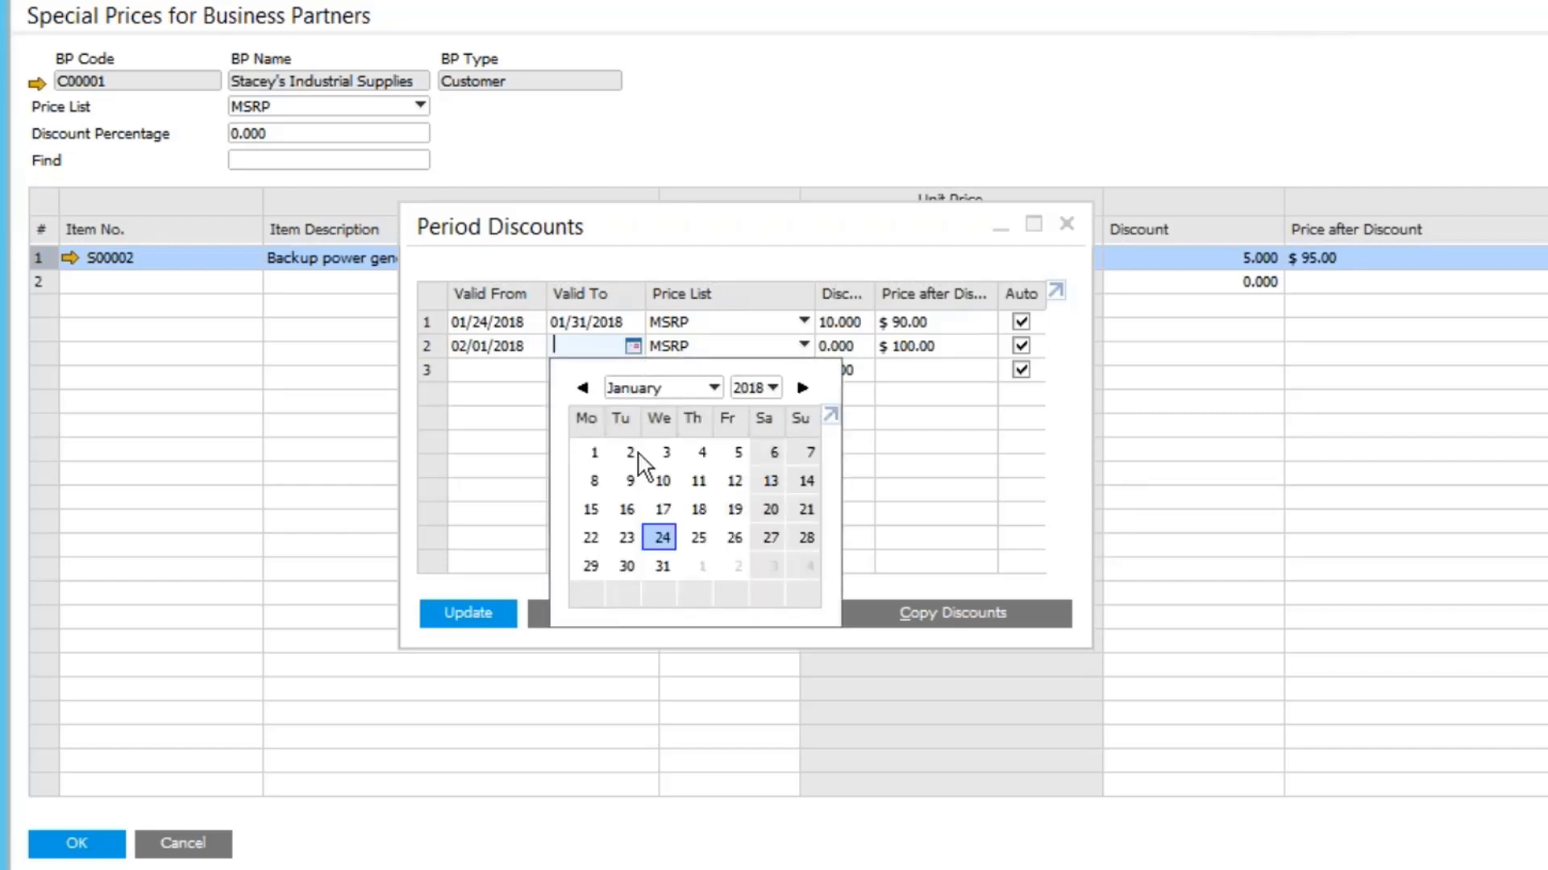
pyautogui.click(802, 388)
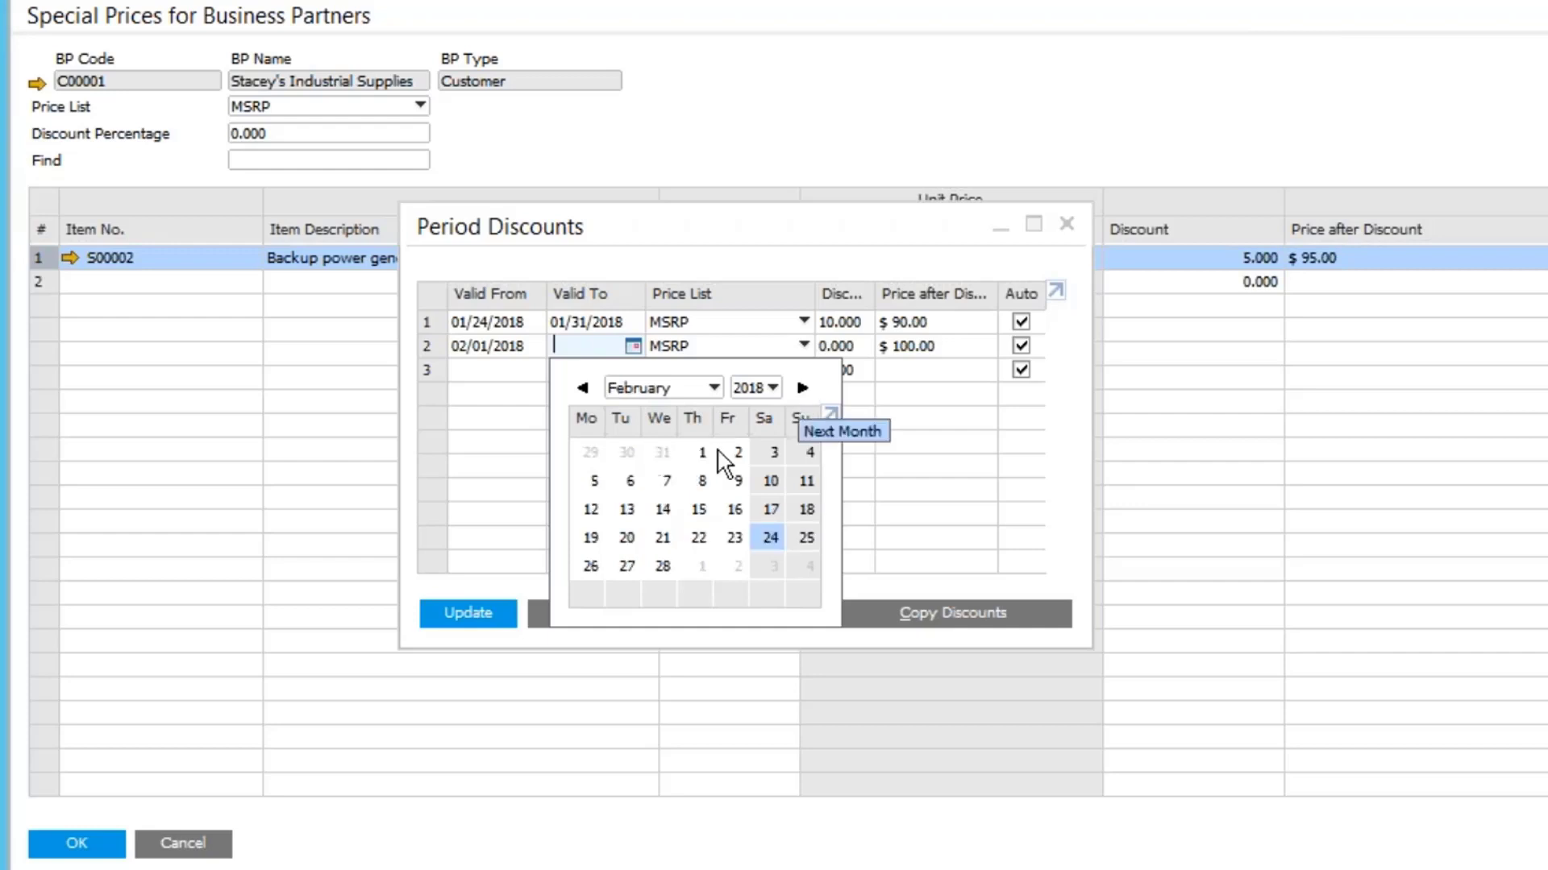
pyautogui.click(698, 510)
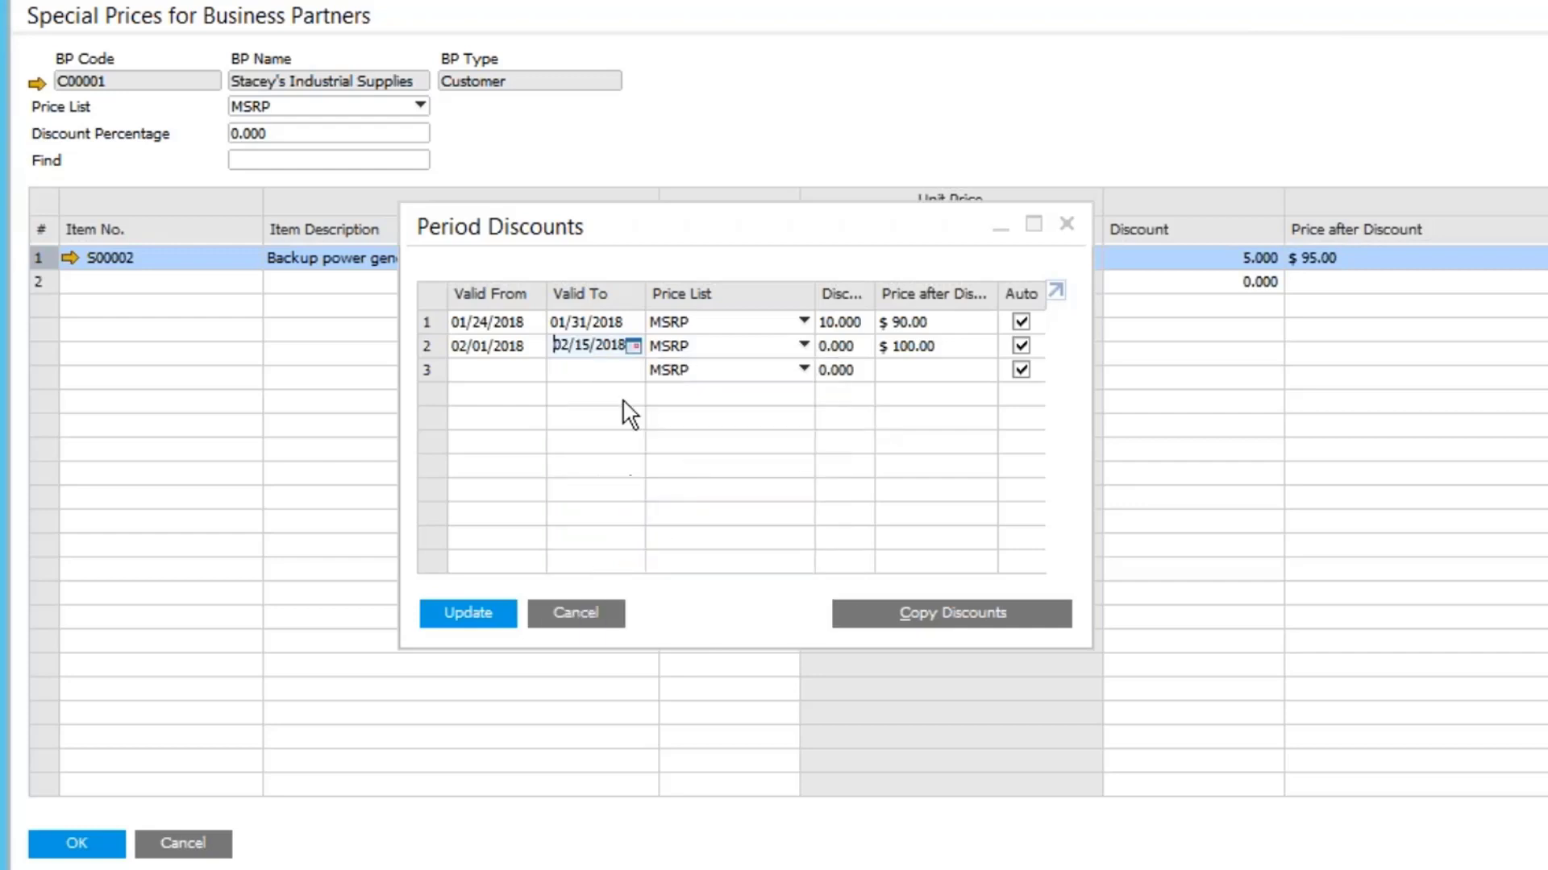
# Step: Set the second period's discount to 15%, and save the period discounts and the customer's special prices
pyautogui.click(842, 346)
pyautogui.write('15')
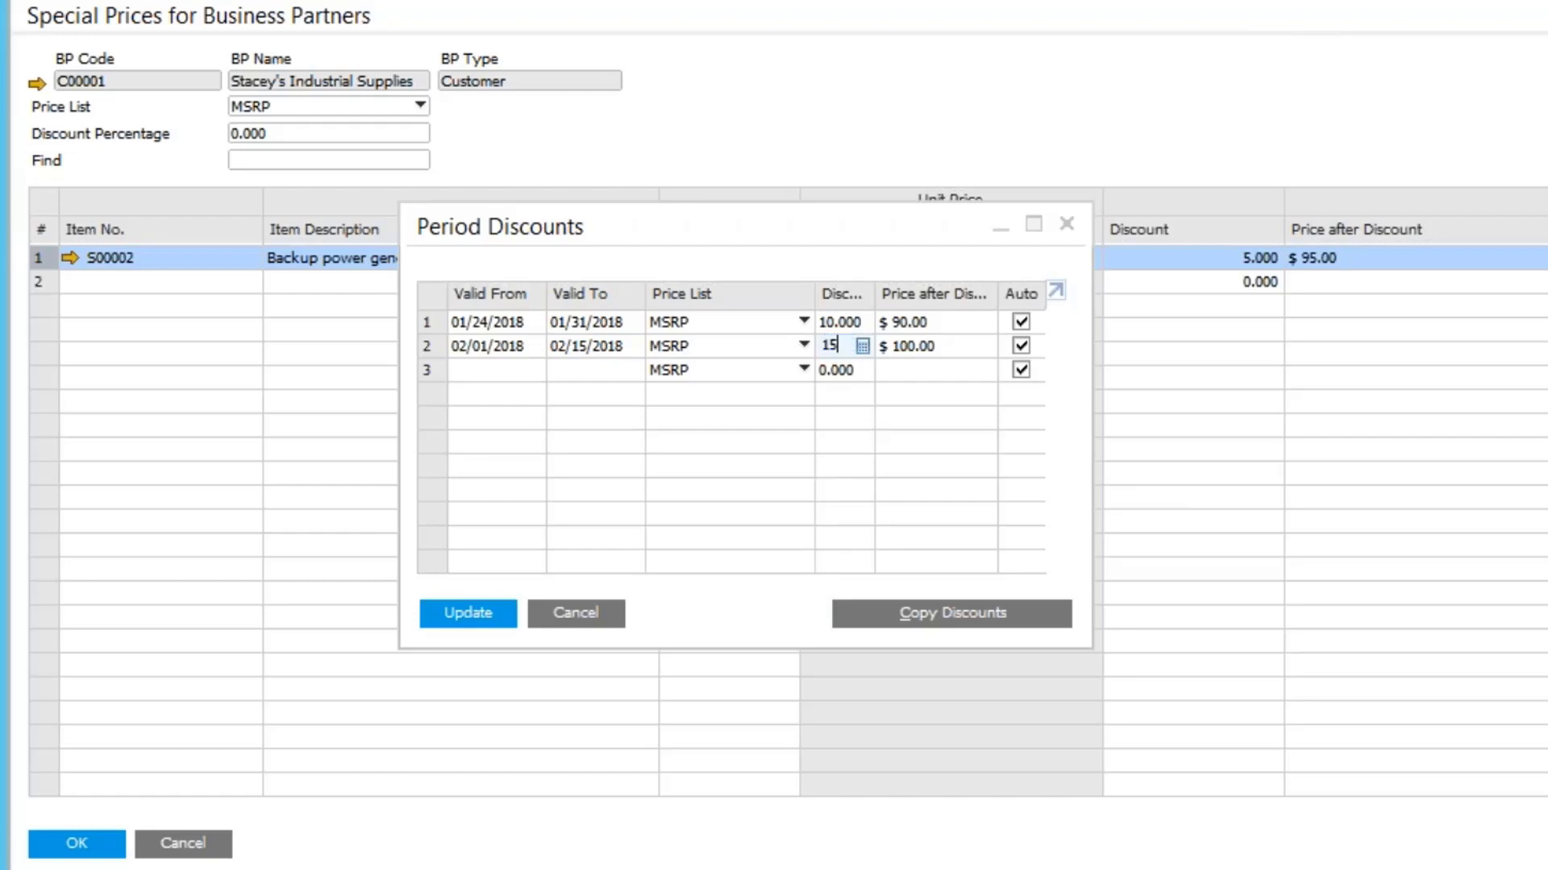
pyautogui.press('Tab')
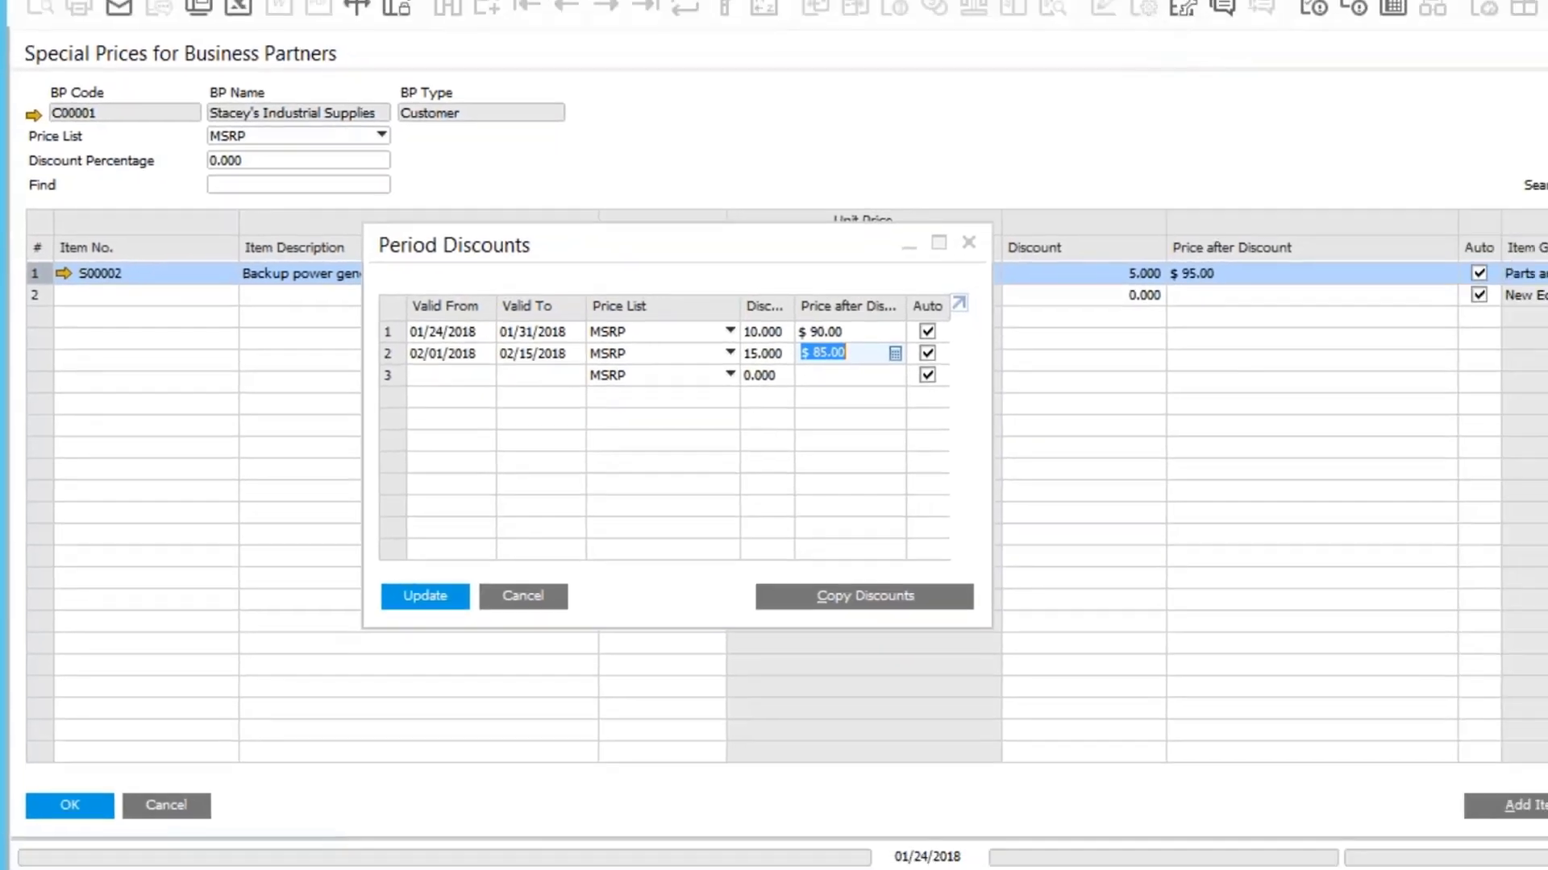
pyautogui.click(468, 612)
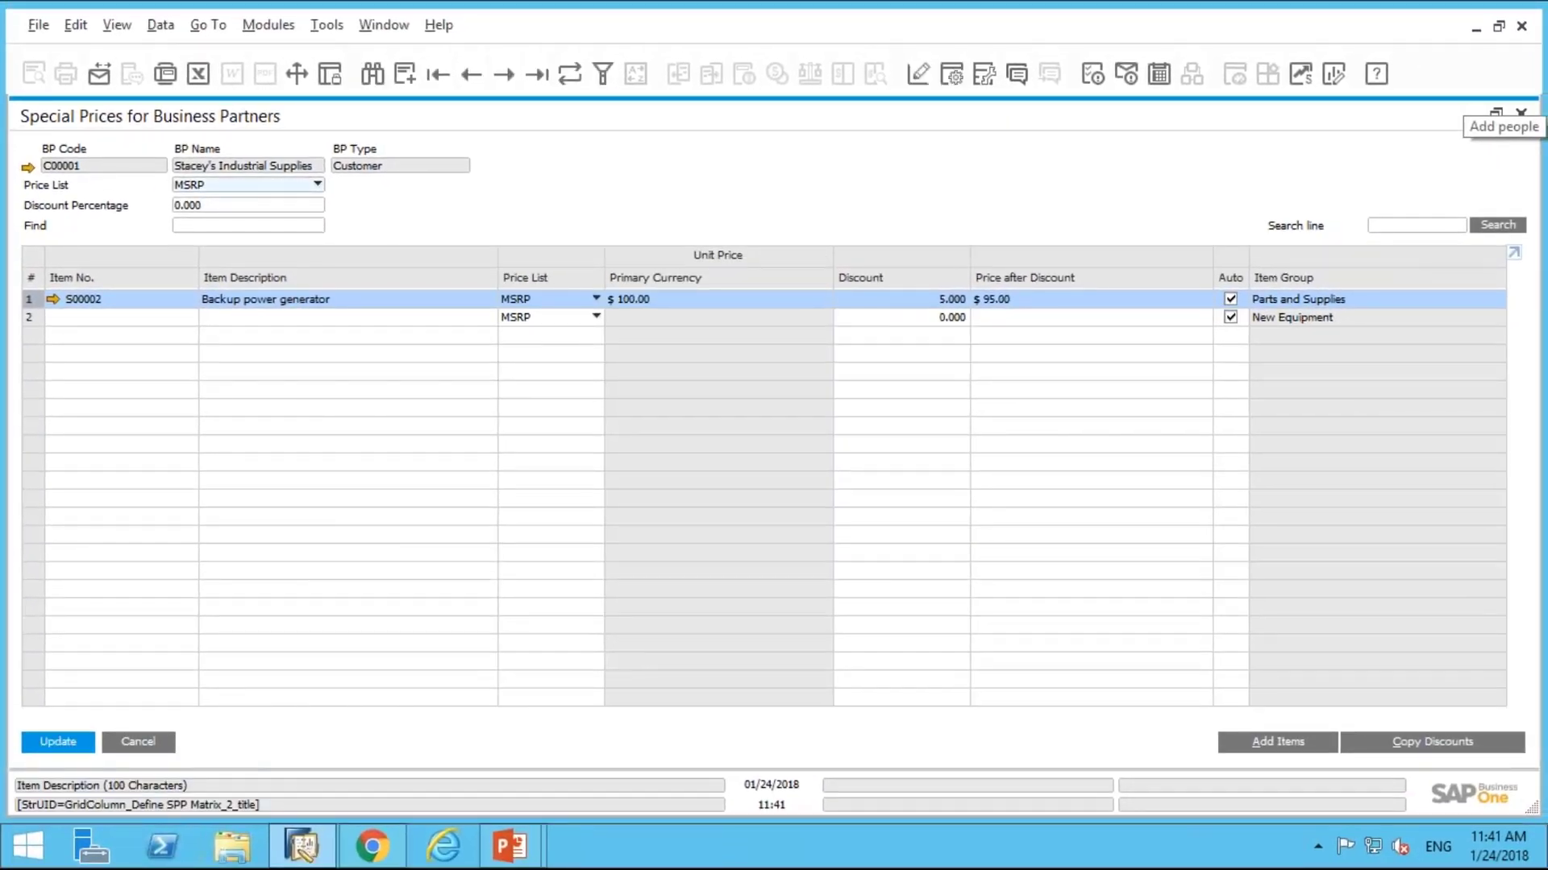
pyautogui.click(58, 741)
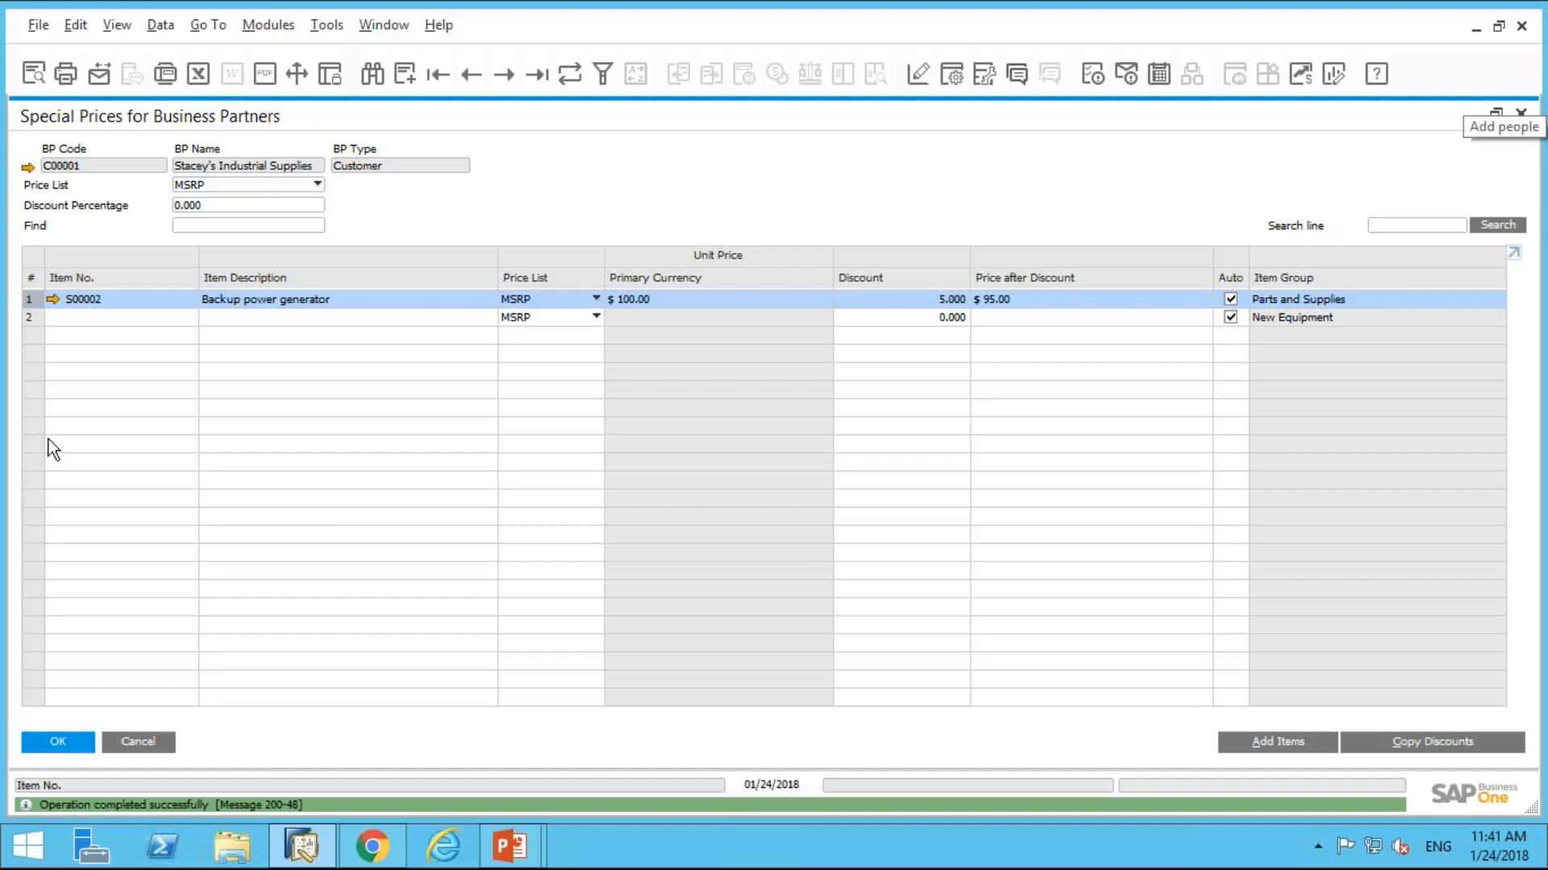
# Step: Review the saved period discounts of item S00002, and restore the Special Prices window to its smaller size
pyautogui.doubleClick(31, 299)
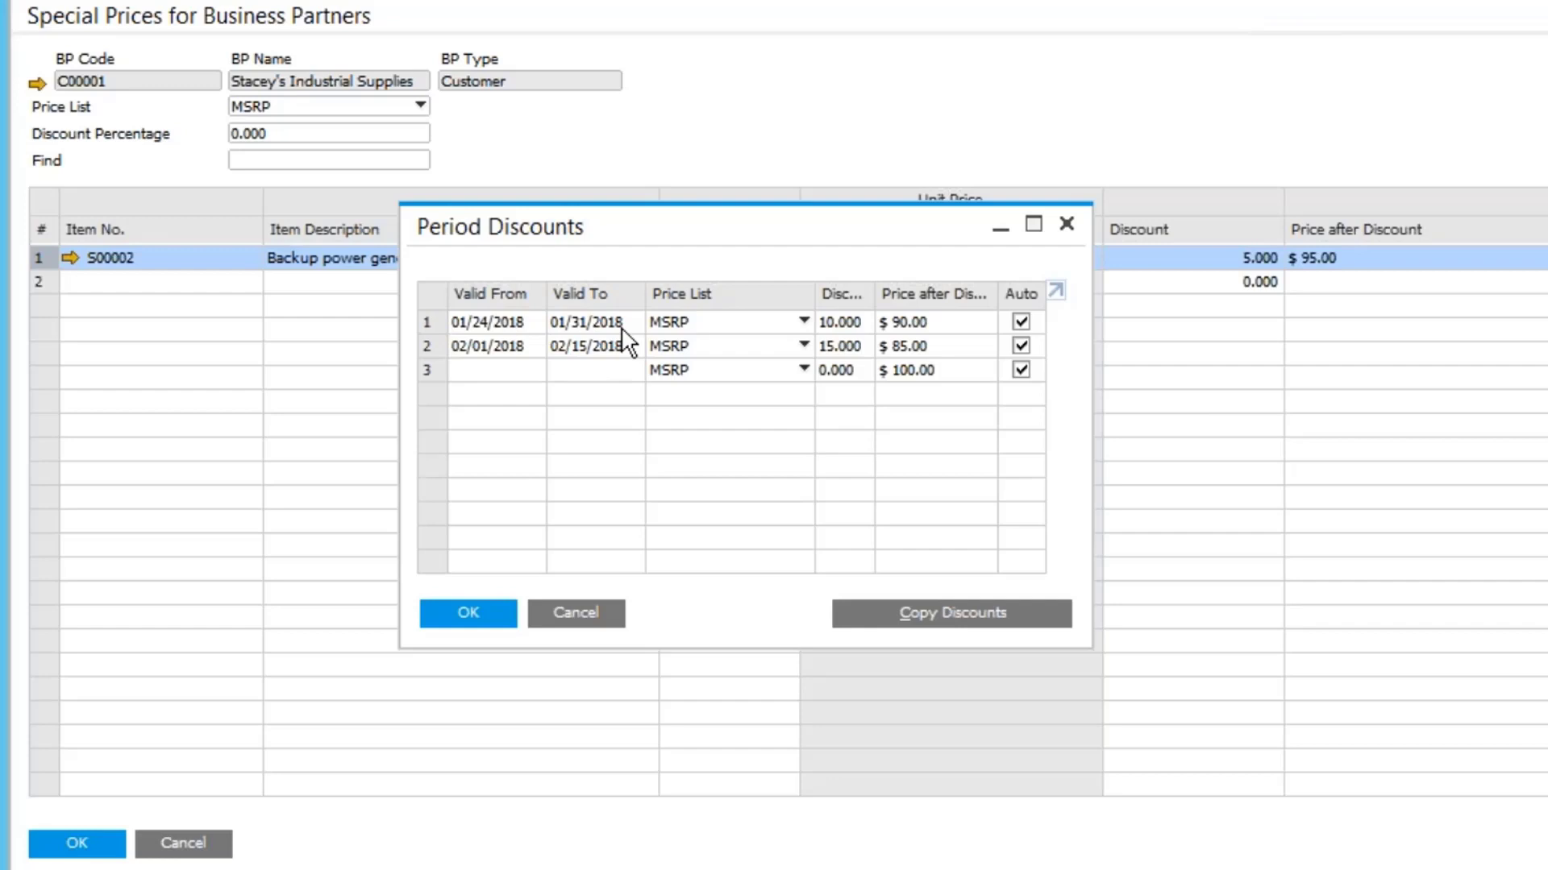
pyautogui.click(470, 607)
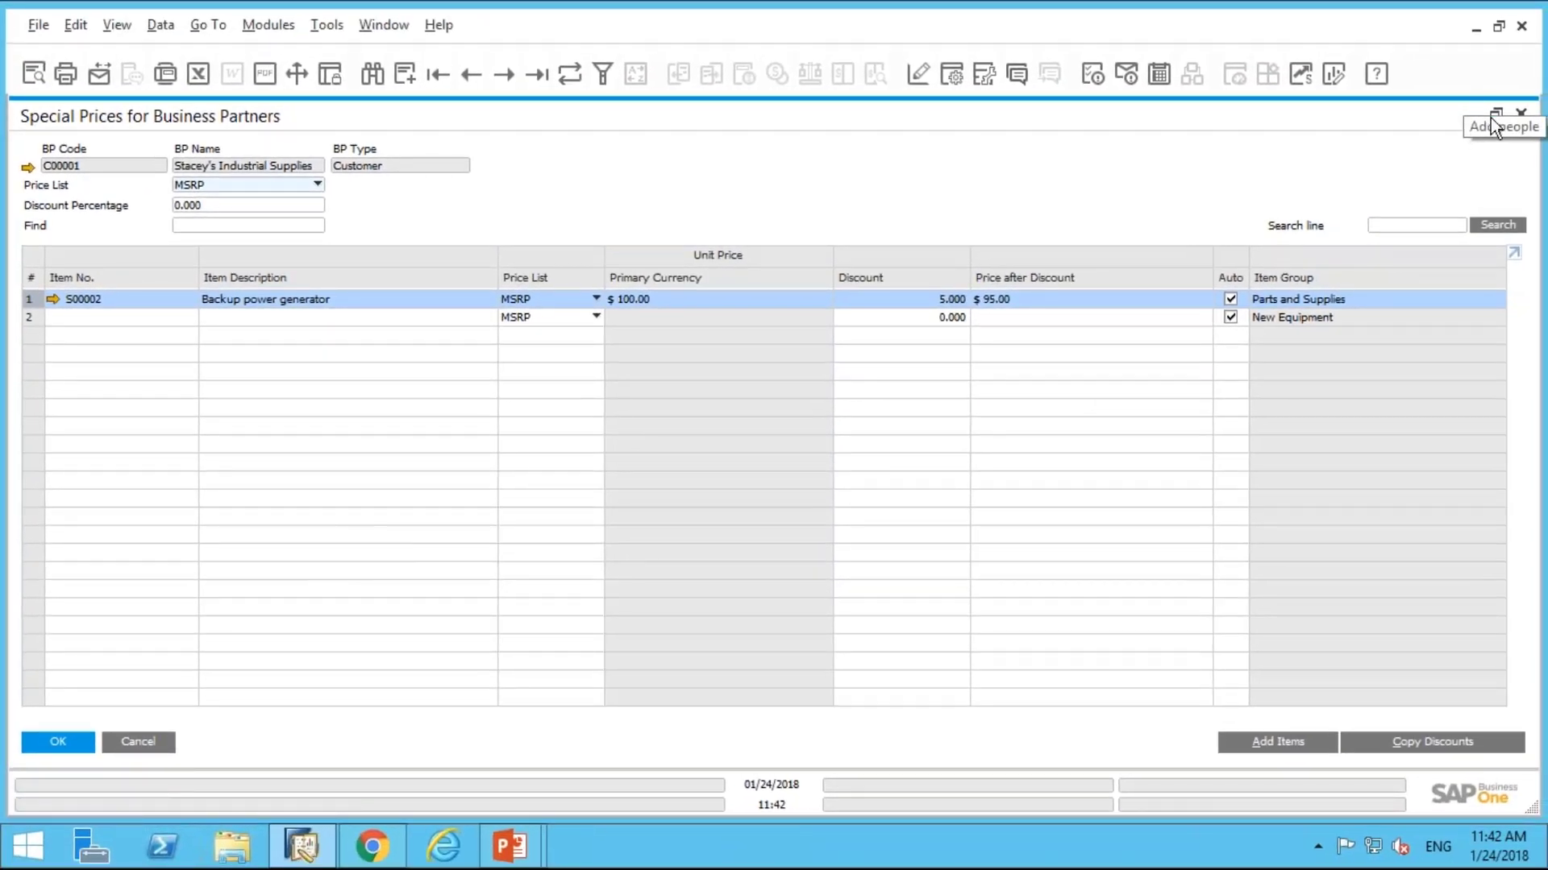
pyautogui.click(1492, 113)
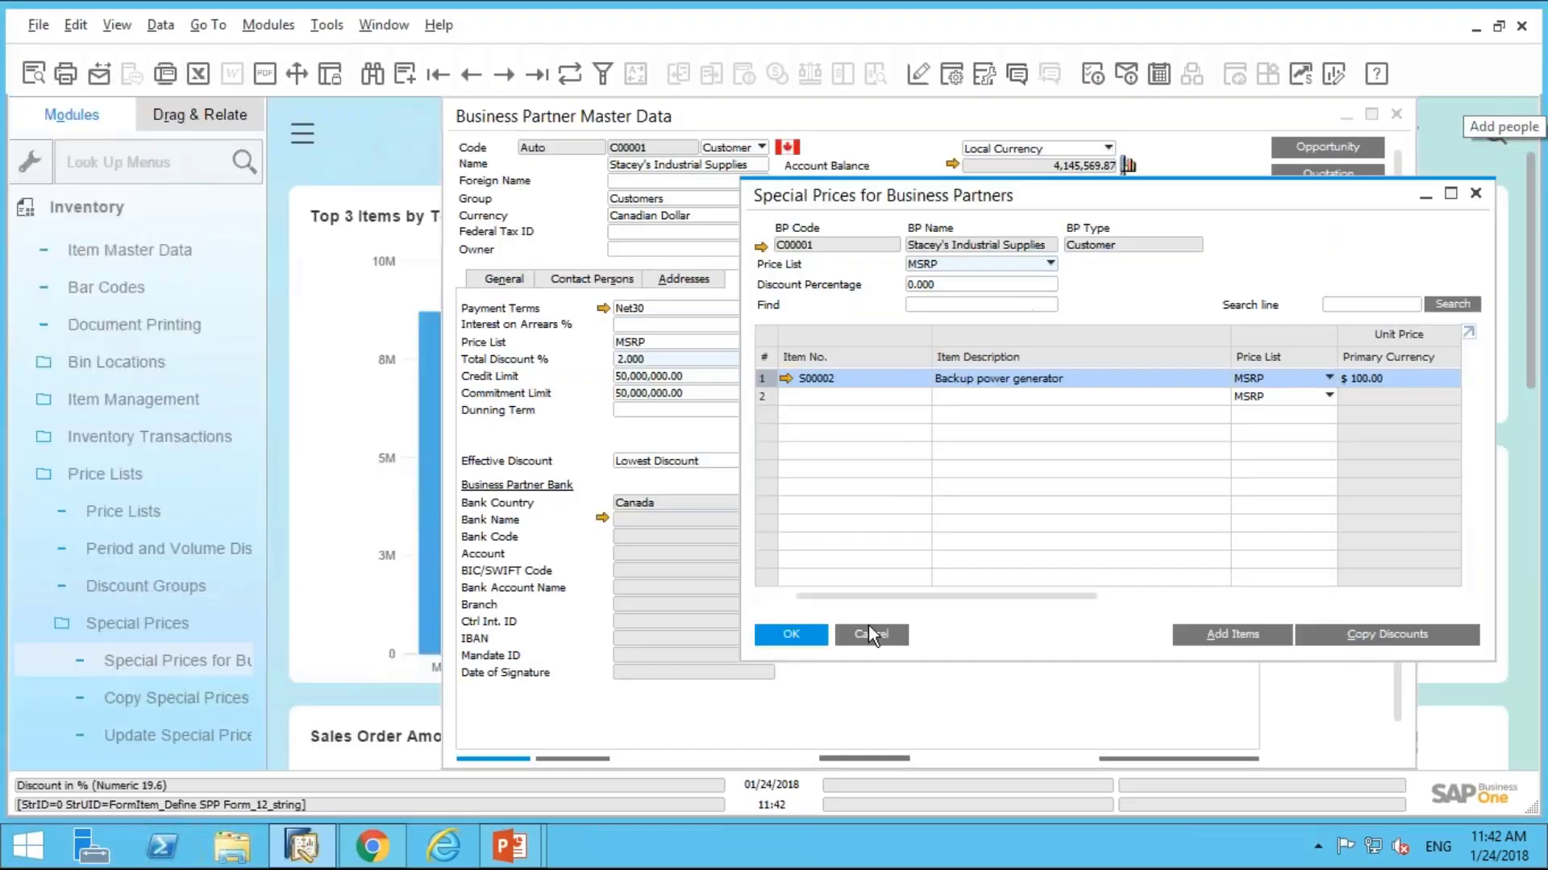
# Step: Start a new sales order from the customer's master data and enter item S00002 on the first line
pyautogui.click(694, 121)
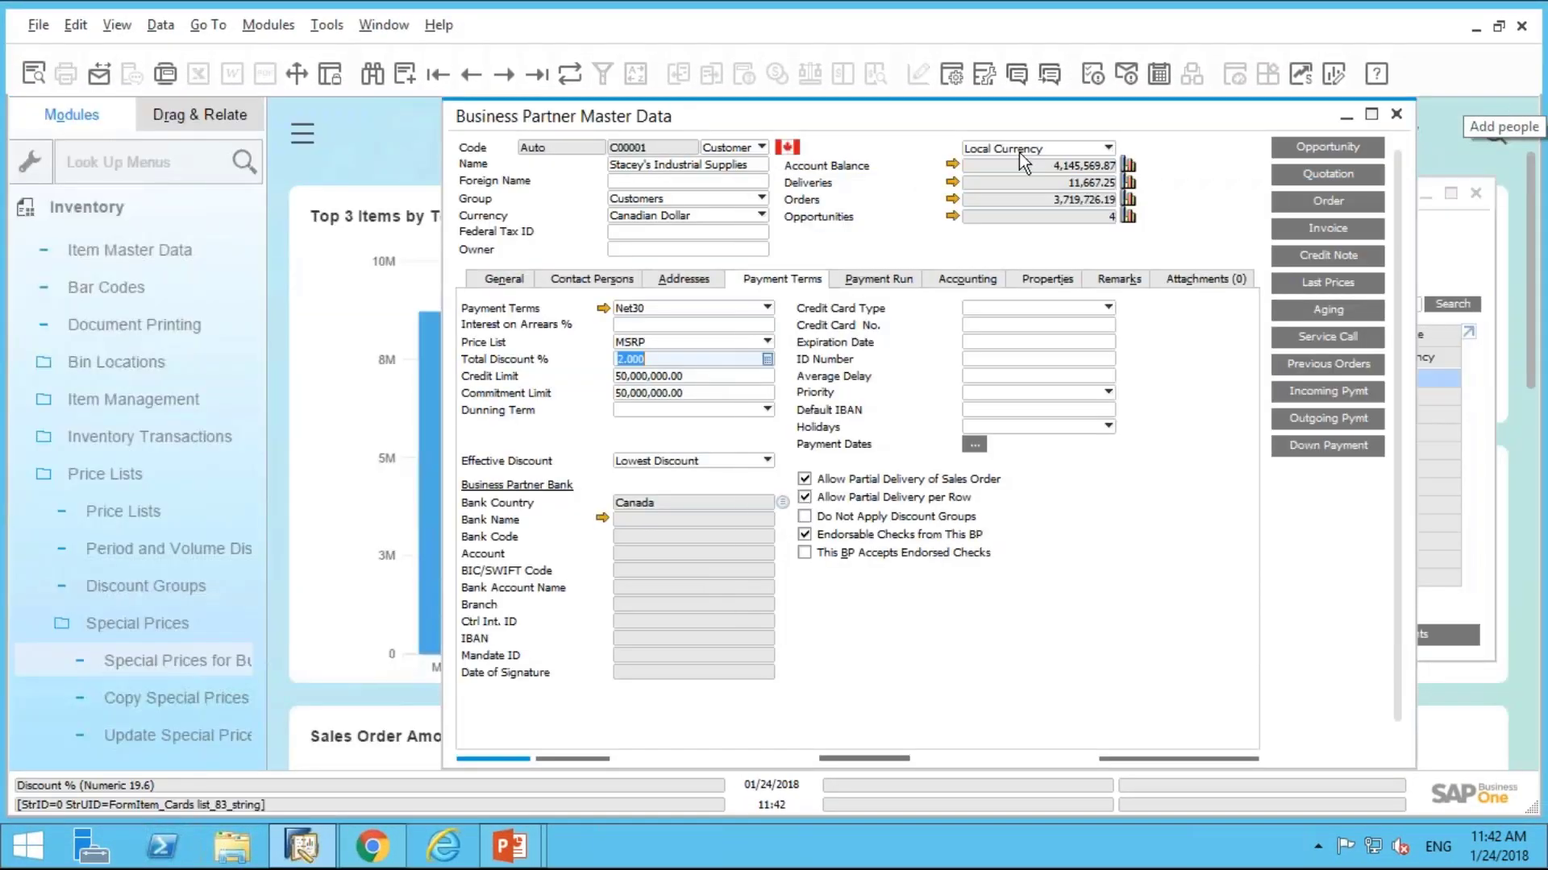
pyautogui.click(1346, 200)
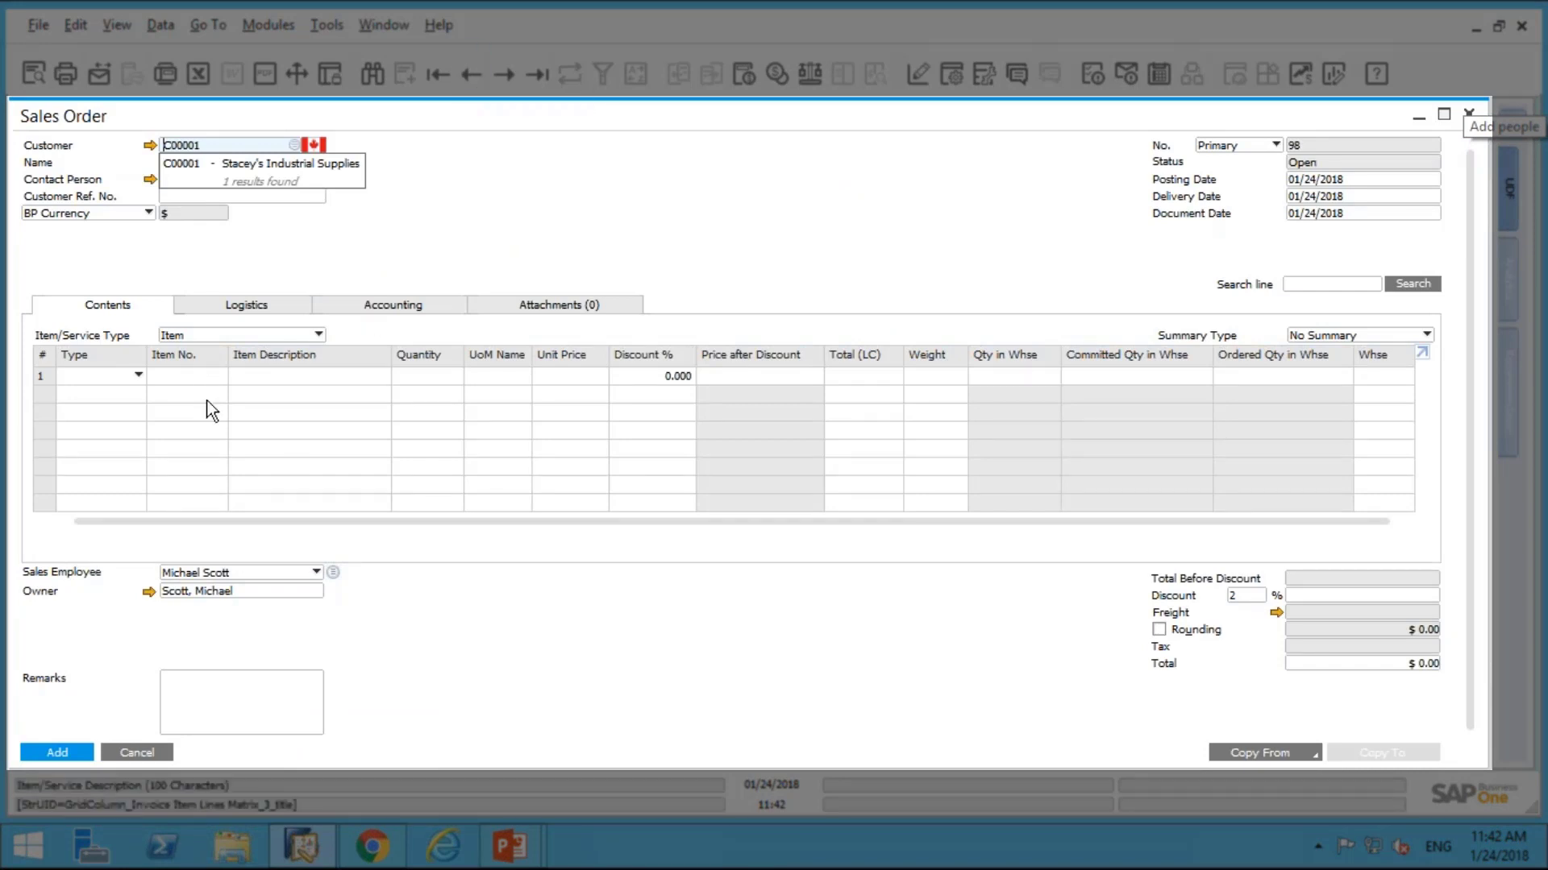
pyautogui.click(197, 375)
pyautogui.write('5000')
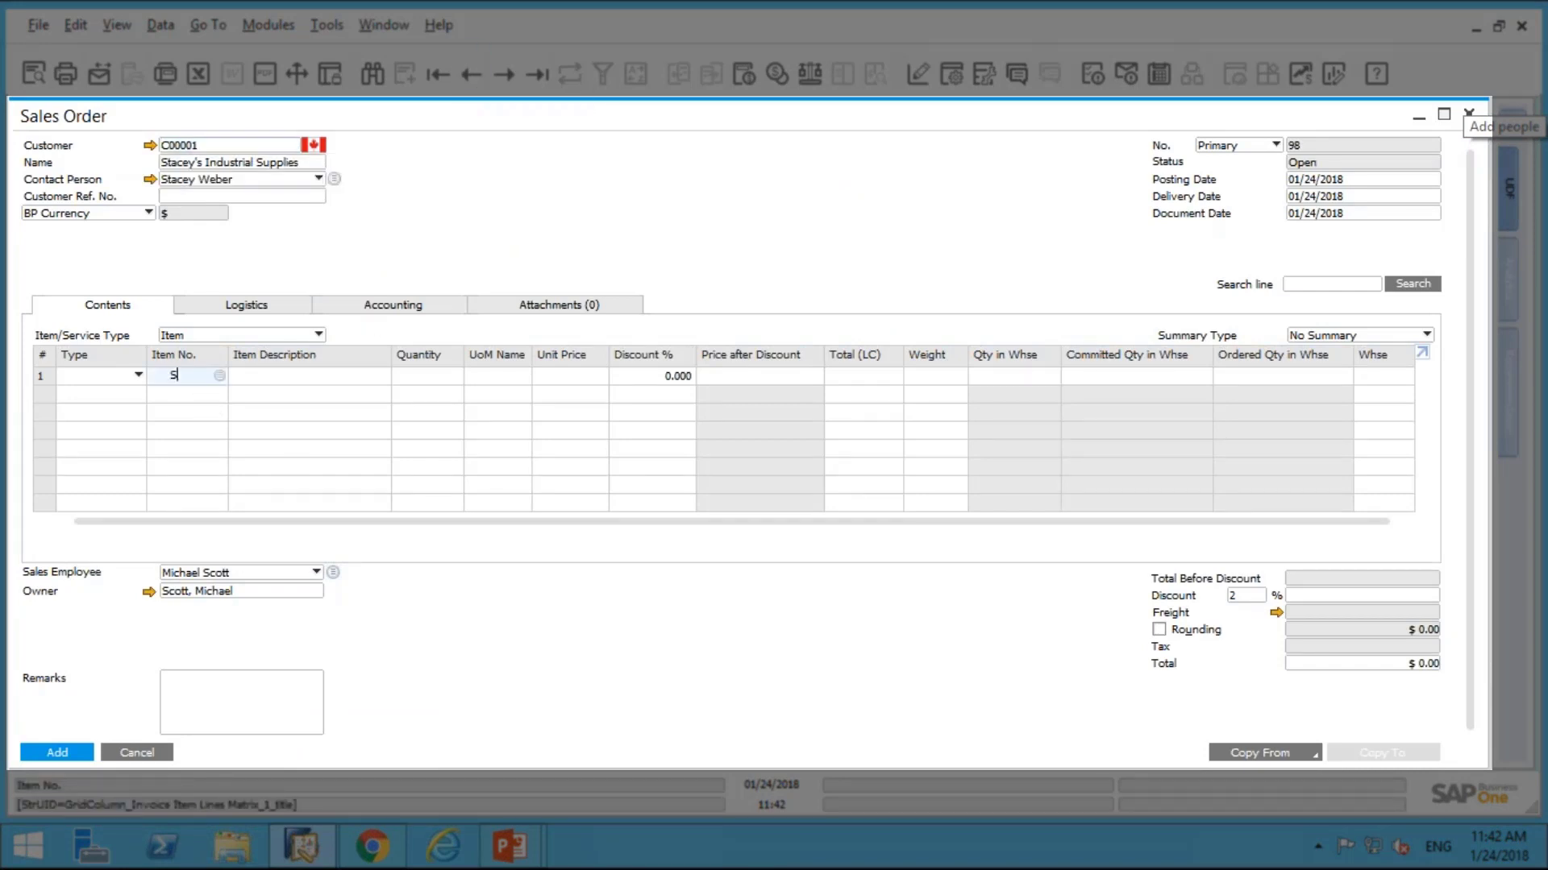
pyautogui.write('02')
pyautogui.press('Tab')
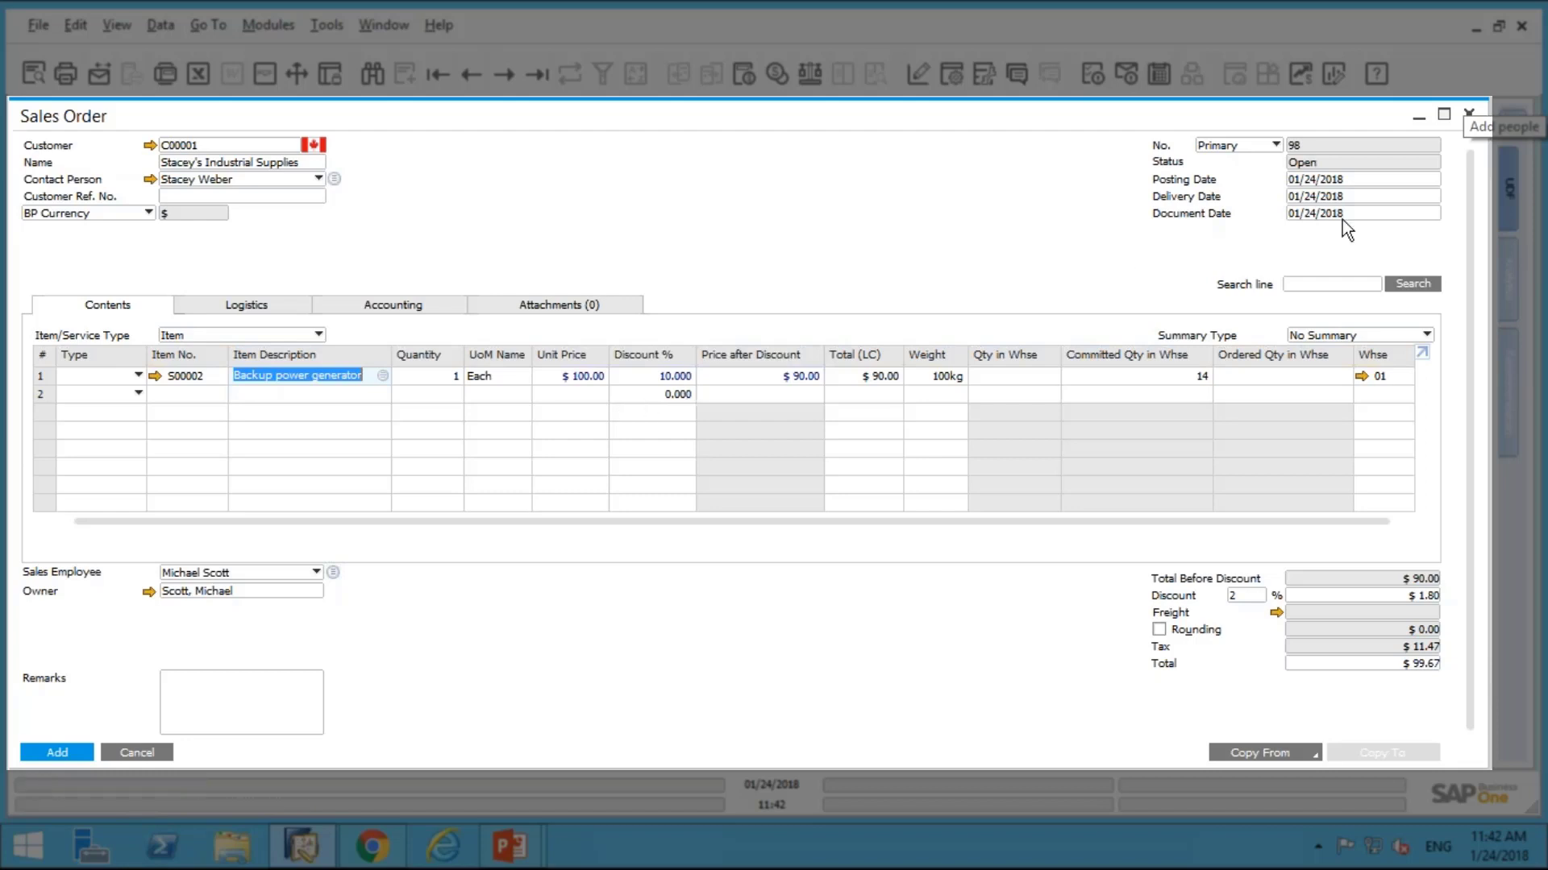
# Step: Set the sales order's posting date to 02/01/2018
pyautogui.click(1368, 181)
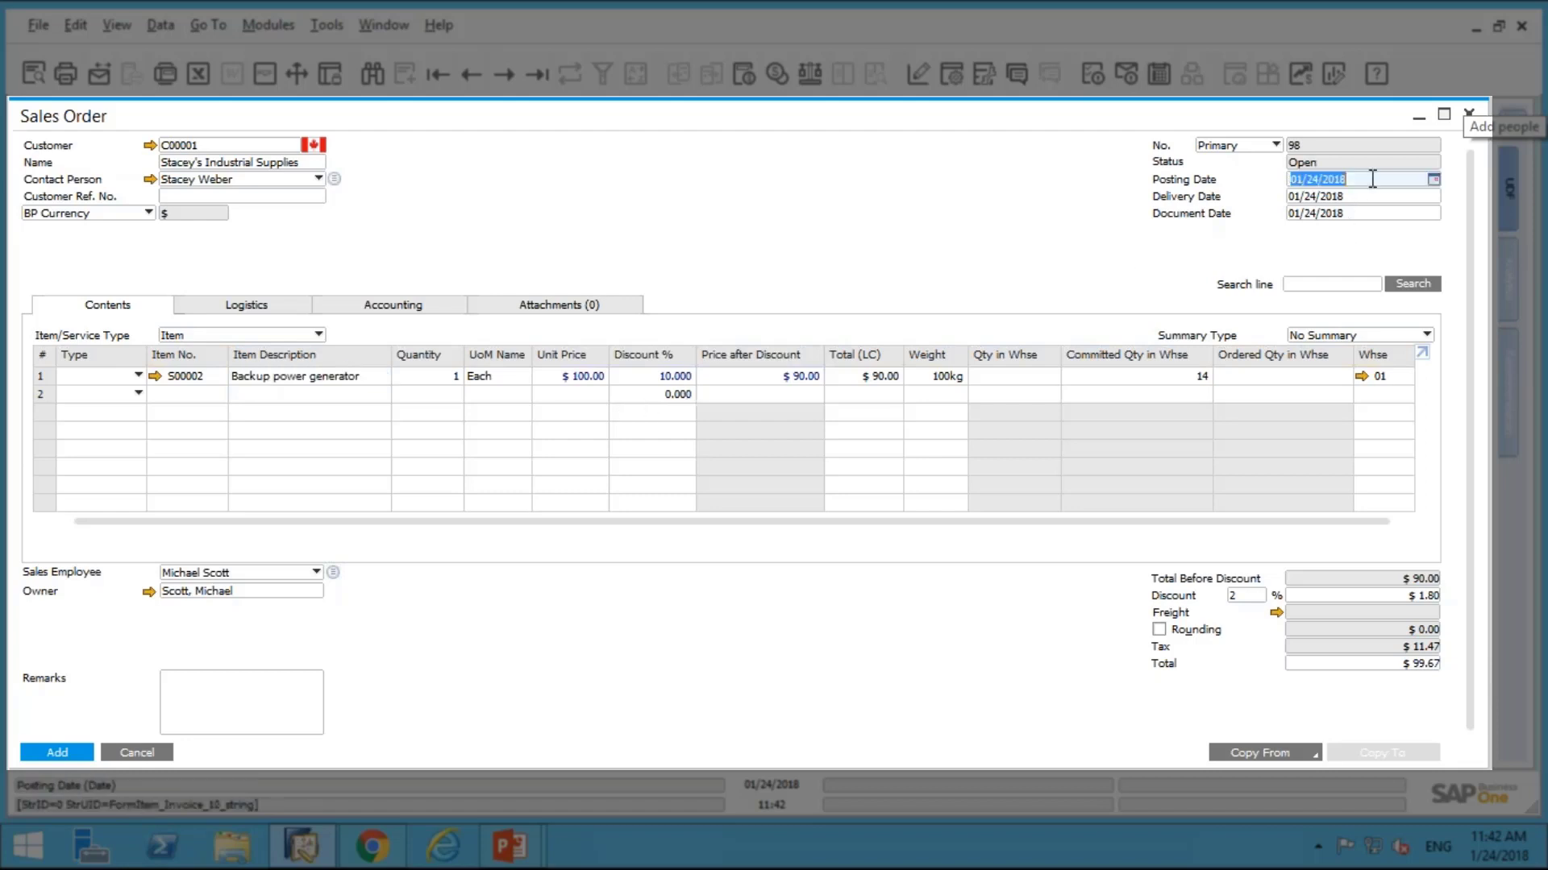
pyautogui.click(1433, 180)
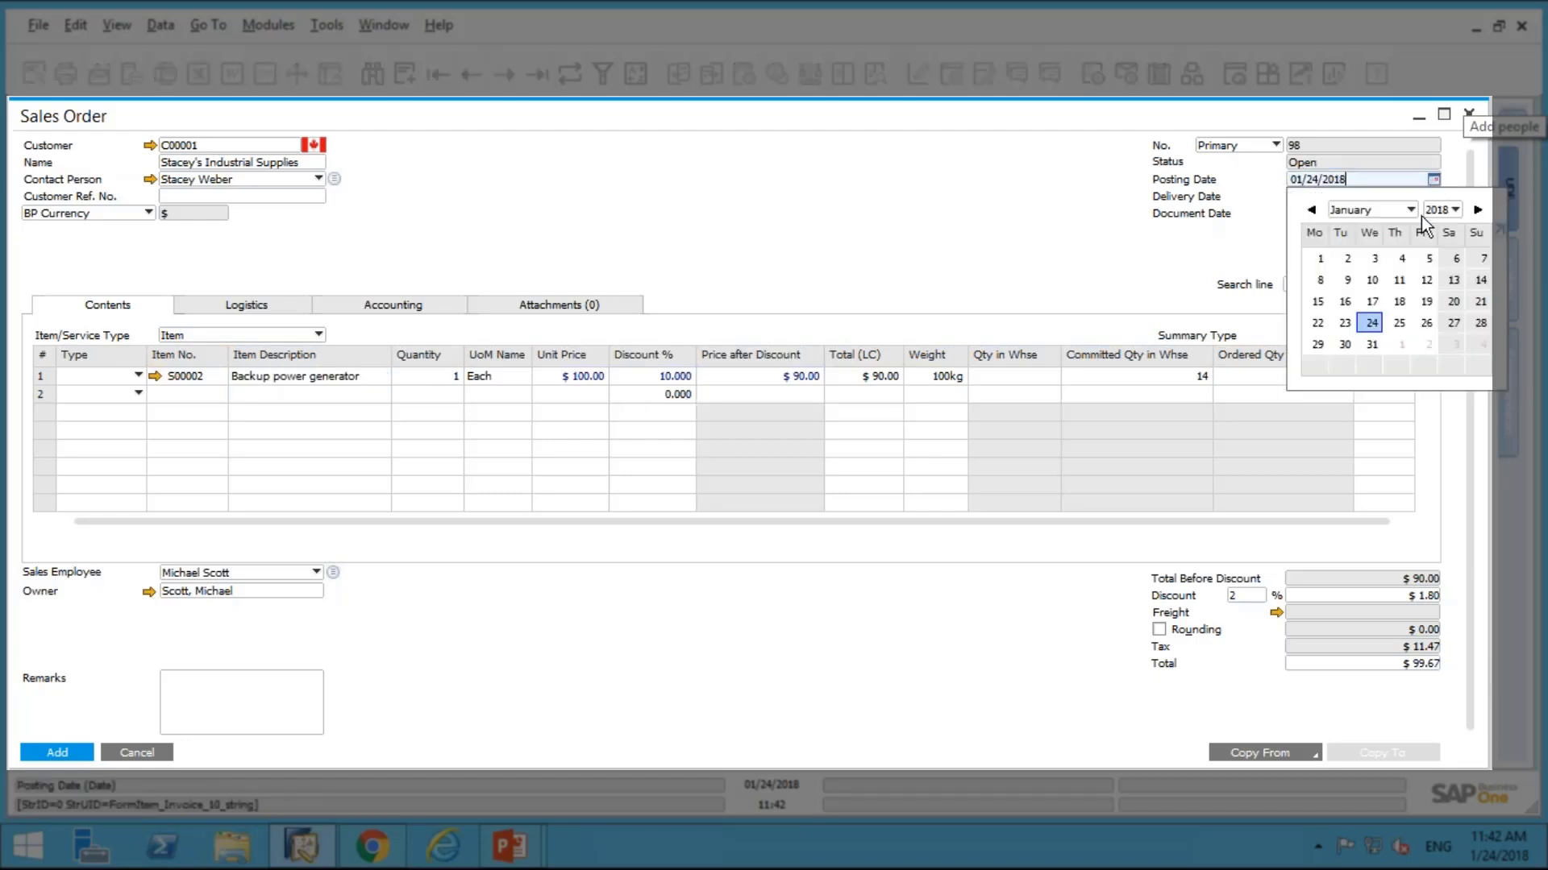
pyautogui.click(1477, 209)
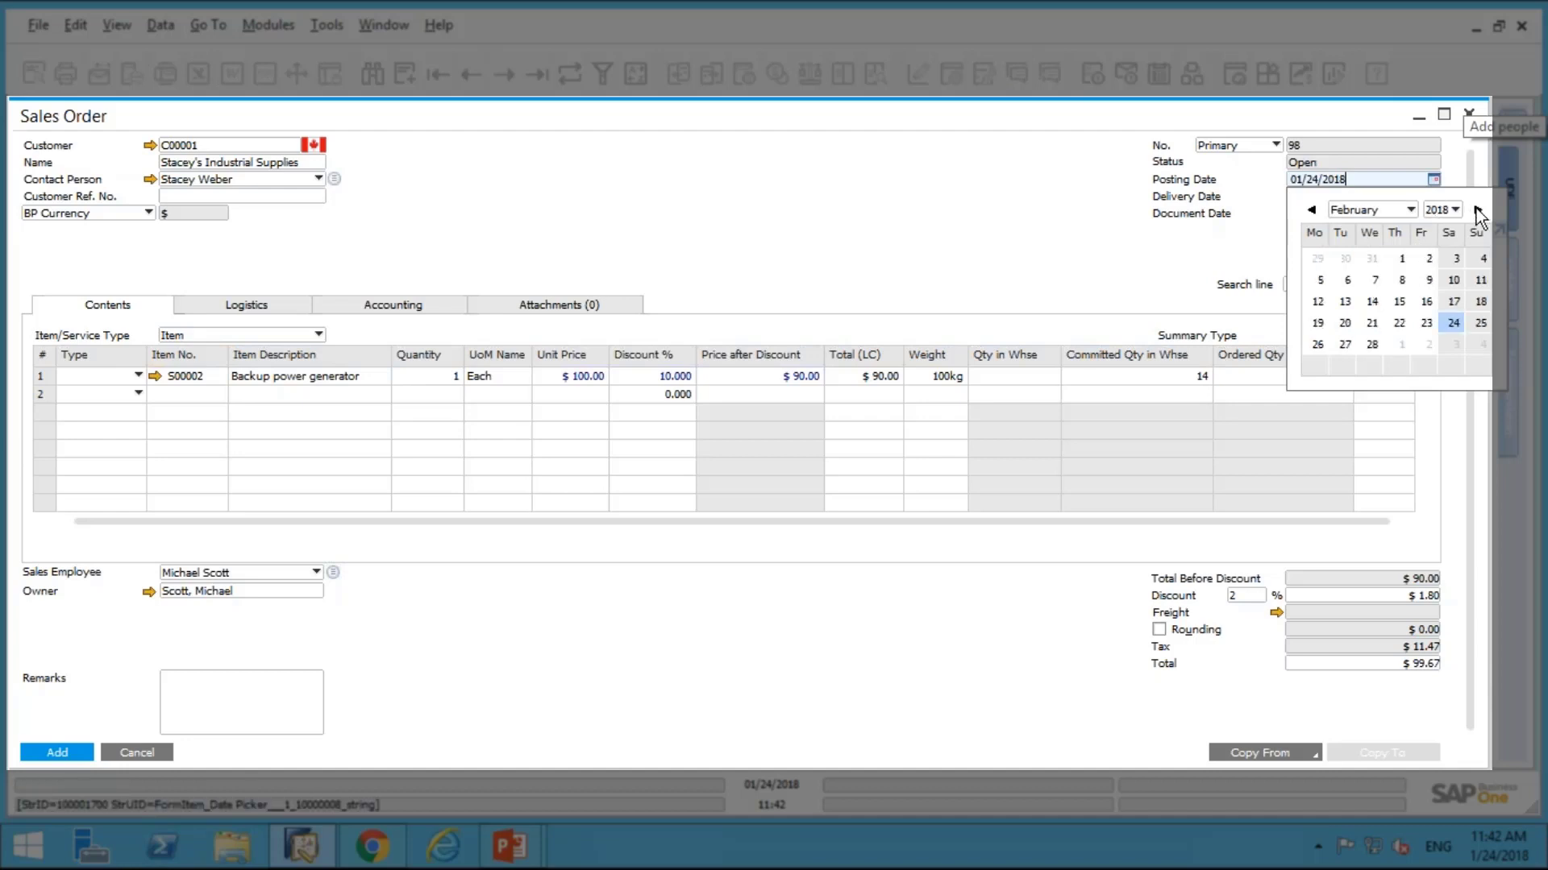
pyautogui.click(1402, 260)
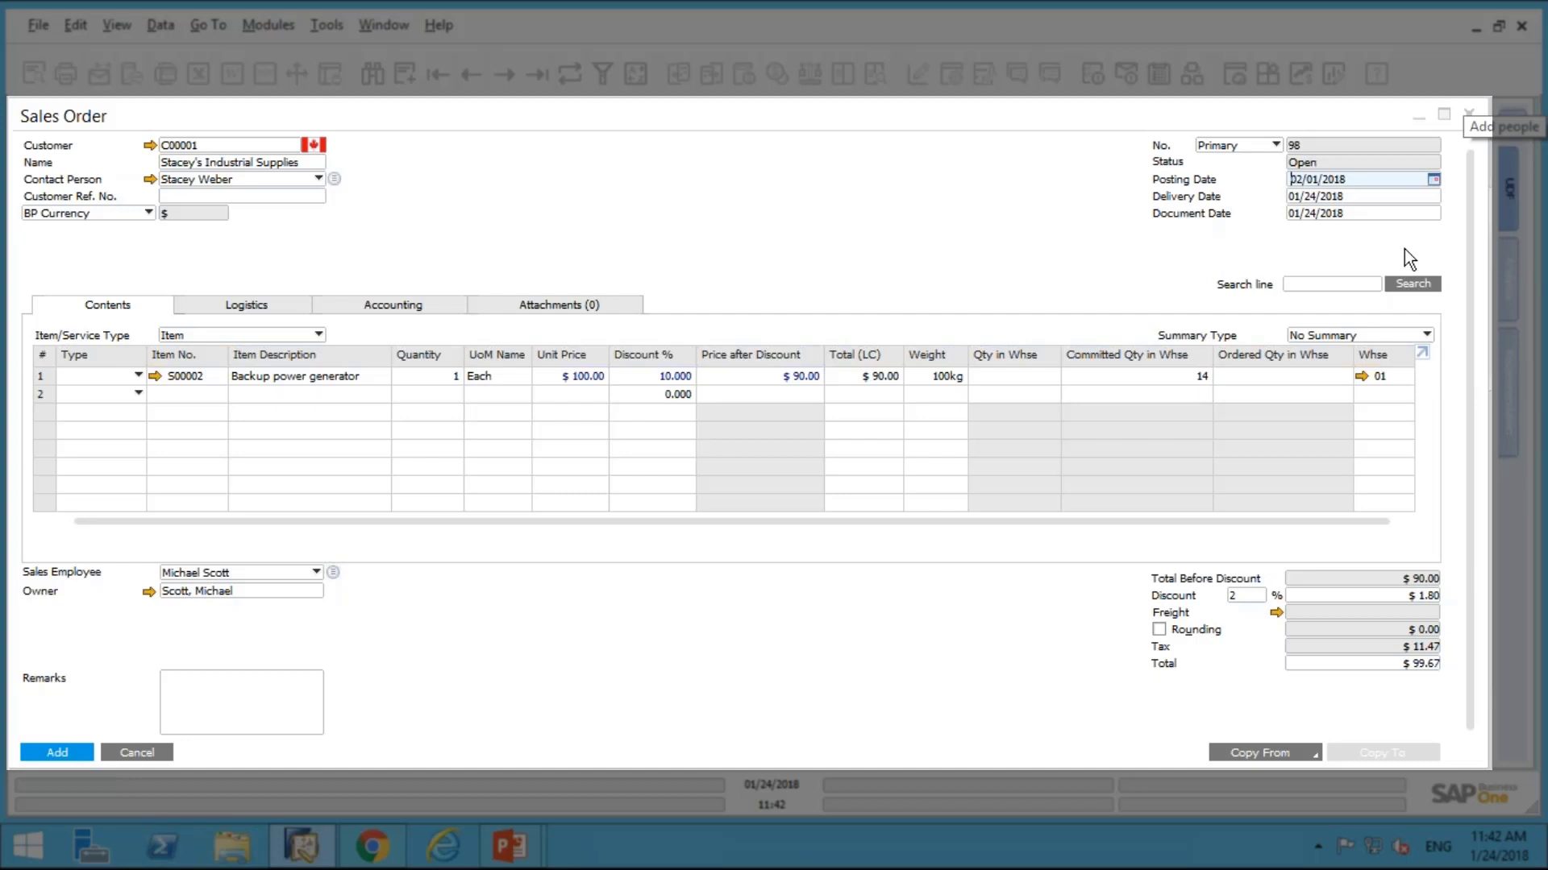
# Step: Apply the order's new posting date, and review the price report for item S00002's unit price
pyautogui.press('Tab')
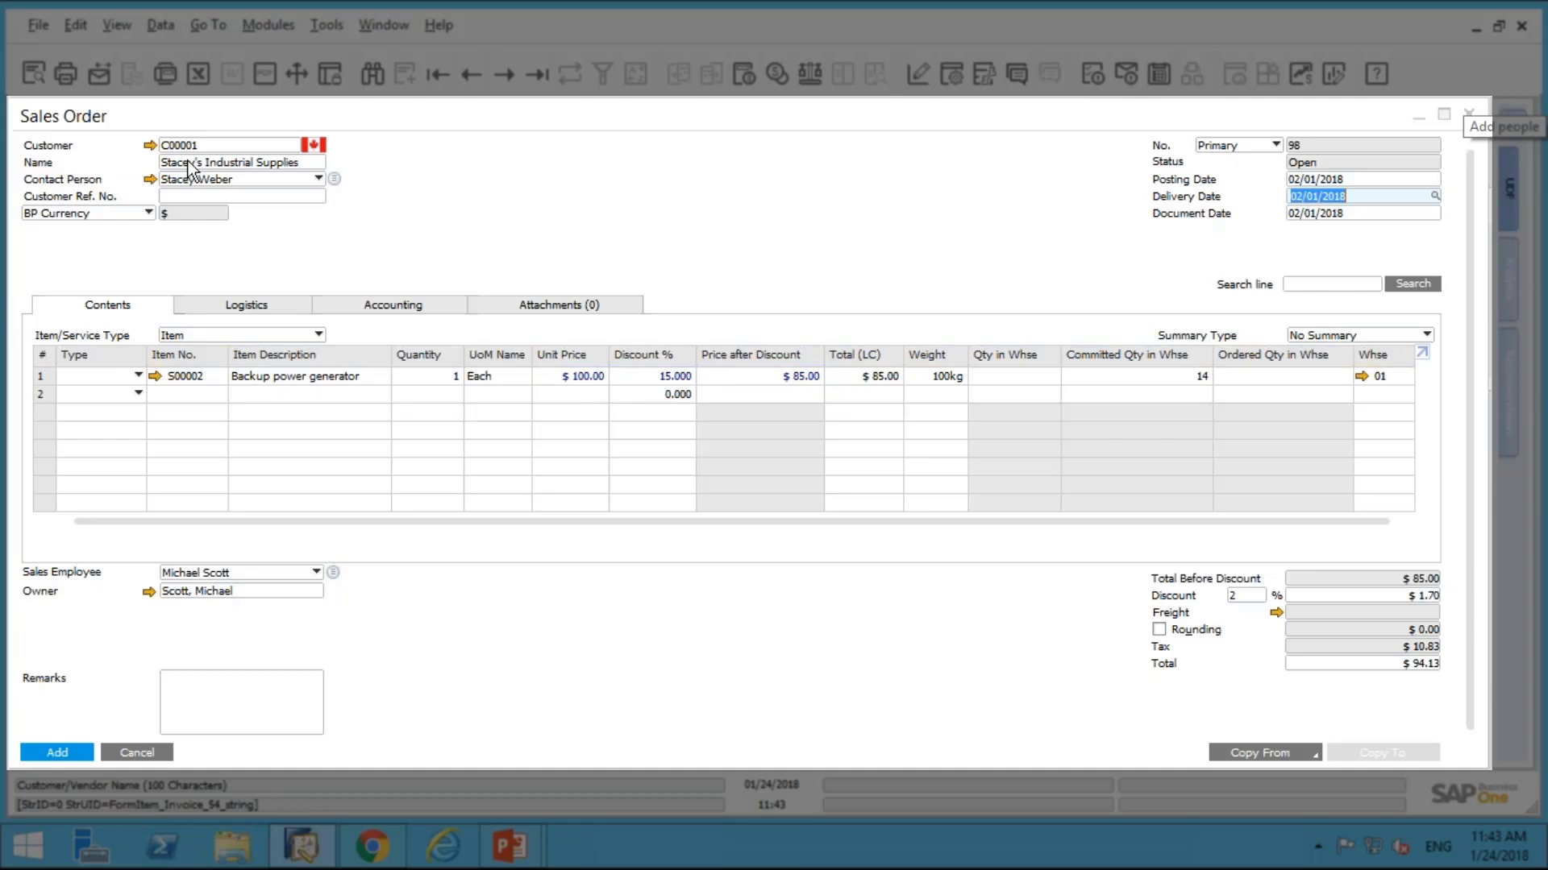
pyautogui.rightClick(592, 378)
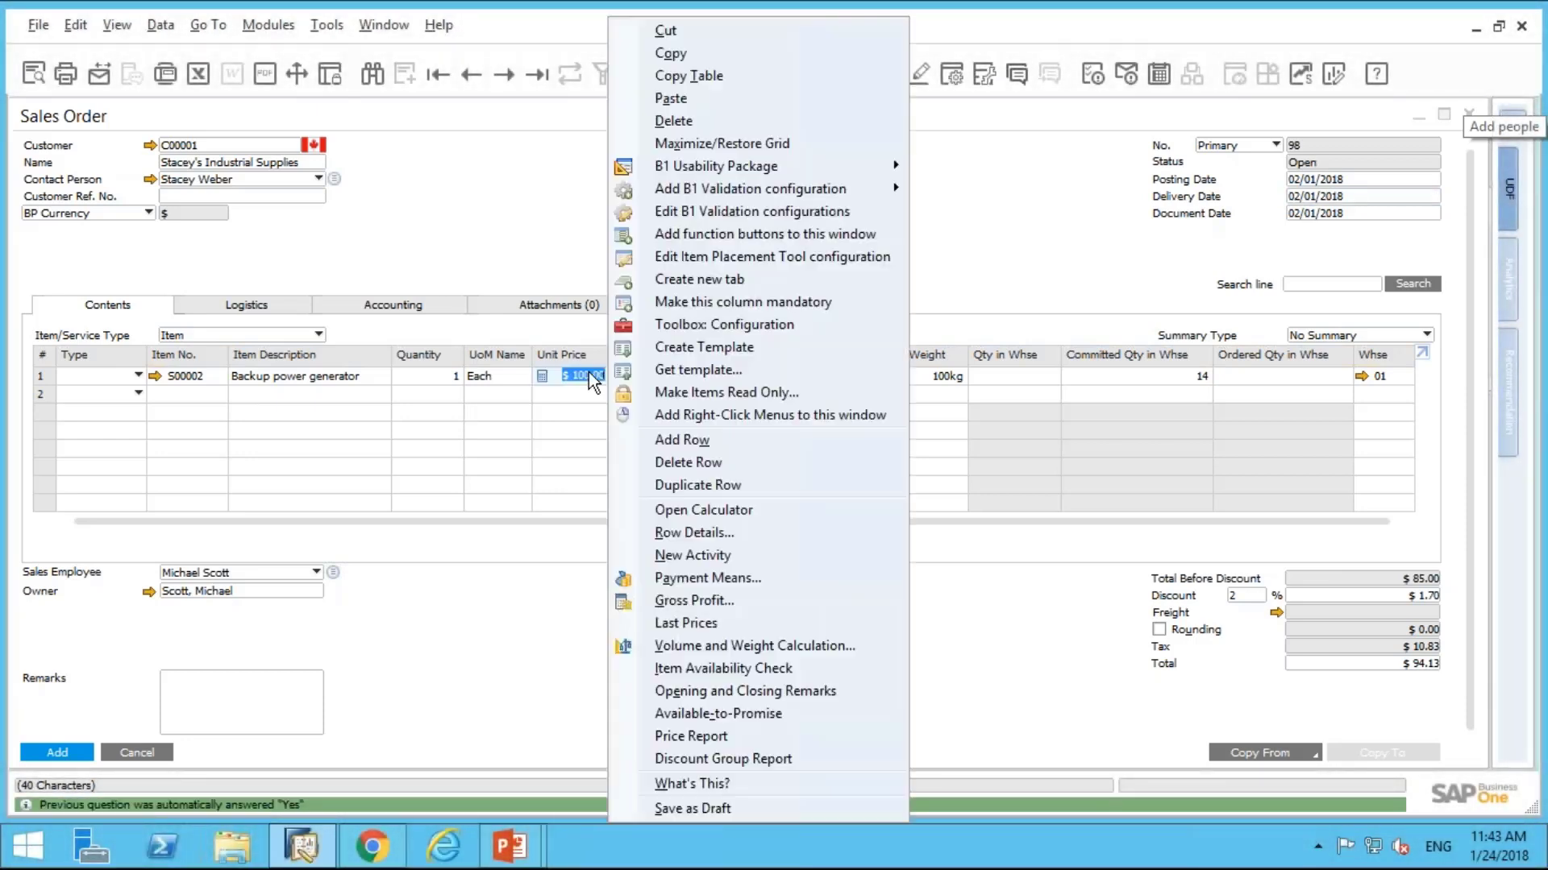
pyautogui.click(729, 737)
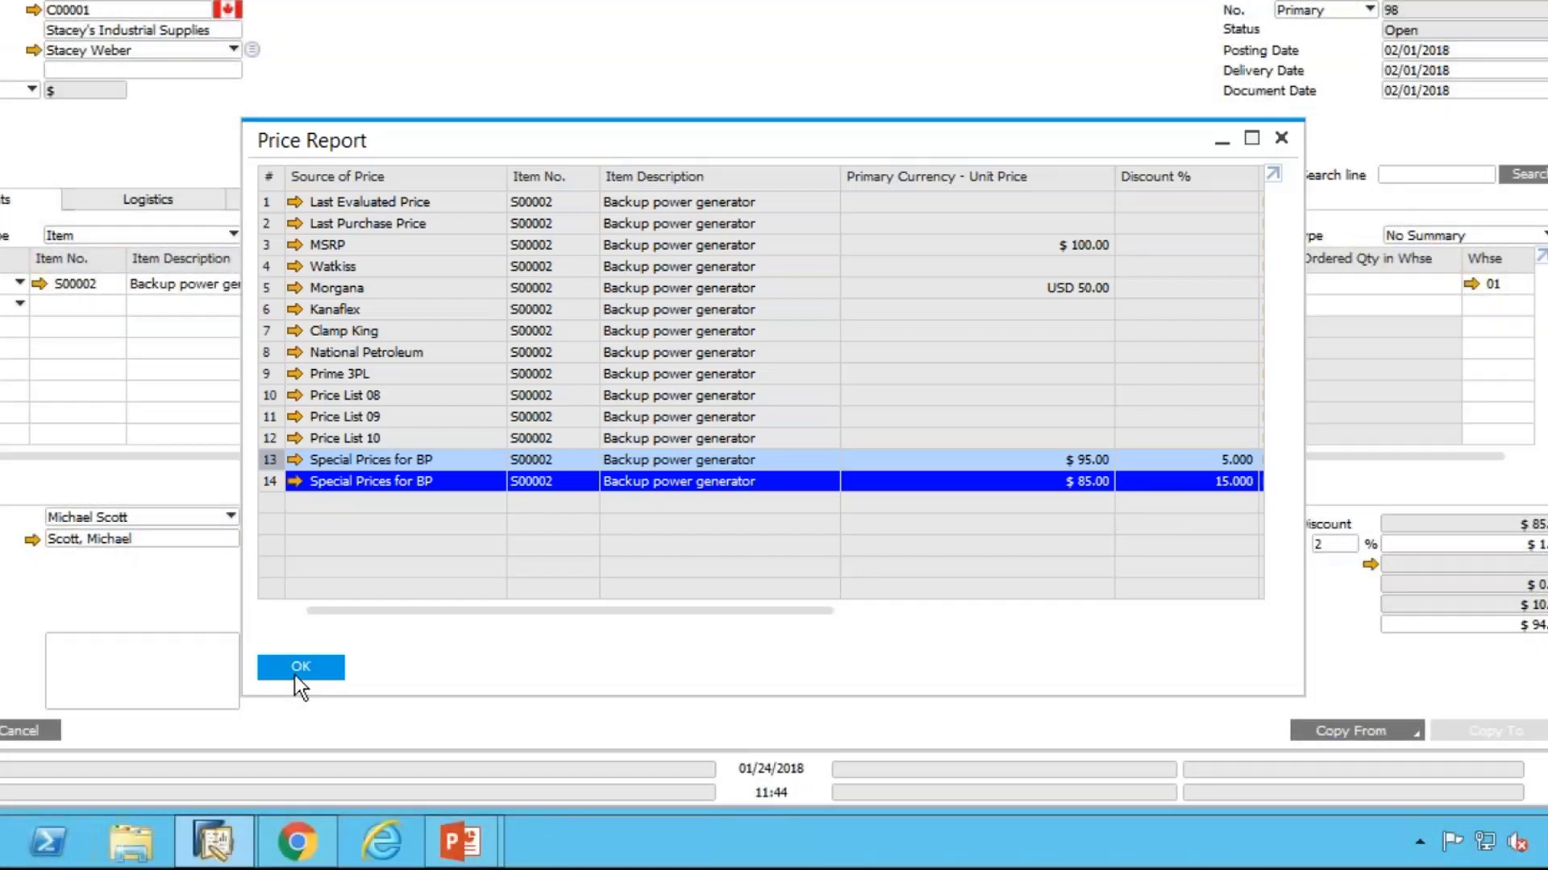
pyautogui.click(299, 667)
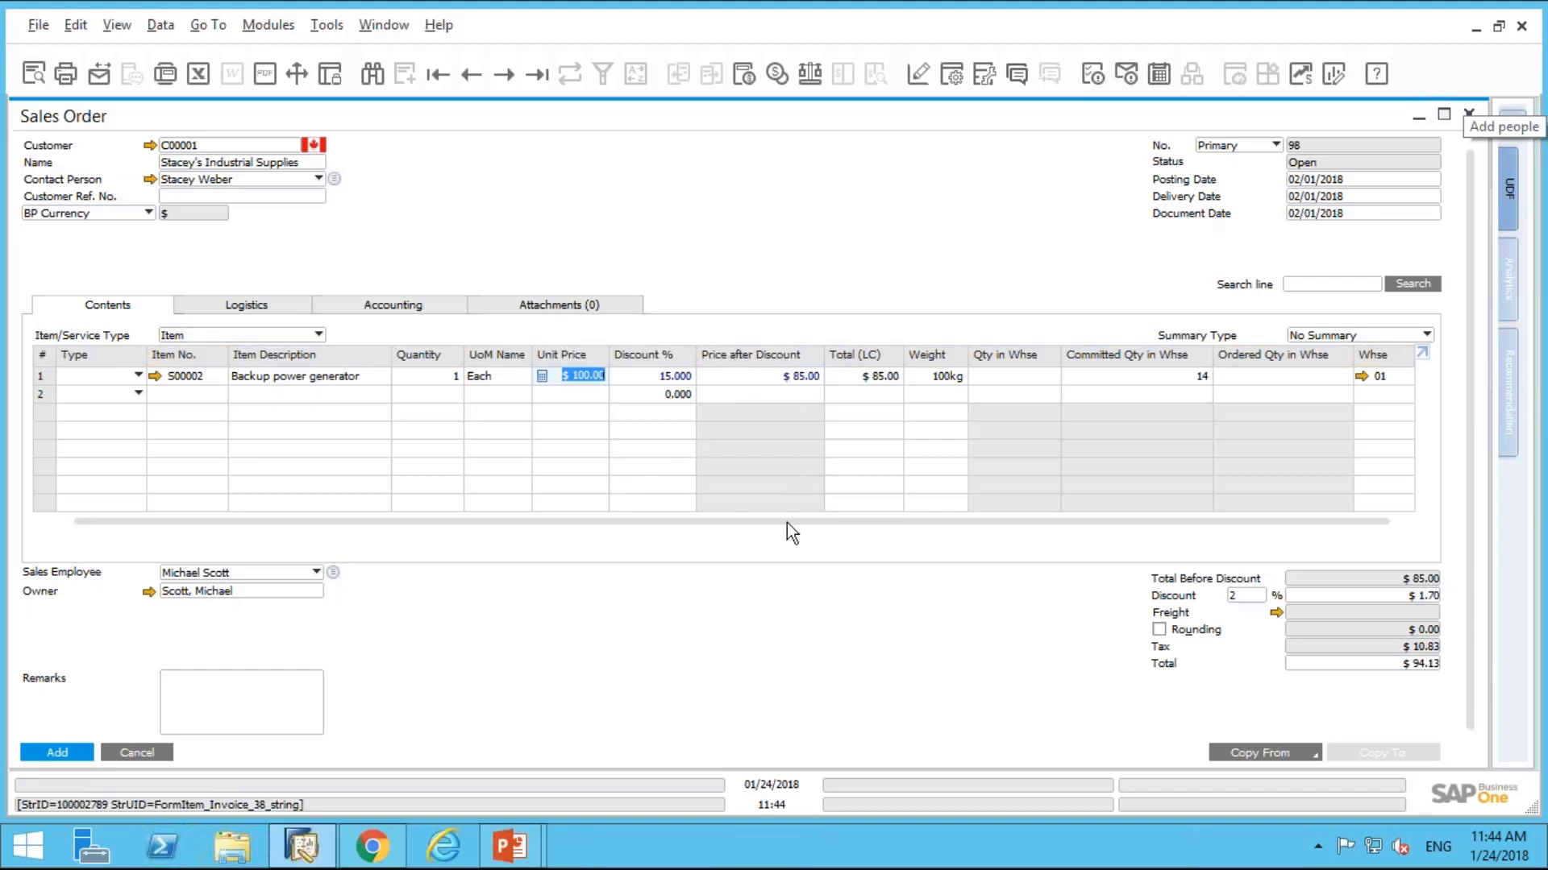
# Step: Check the discount columns in the sales order's form settings without changing them, and discard the order
pyautogui.click(951, 74)
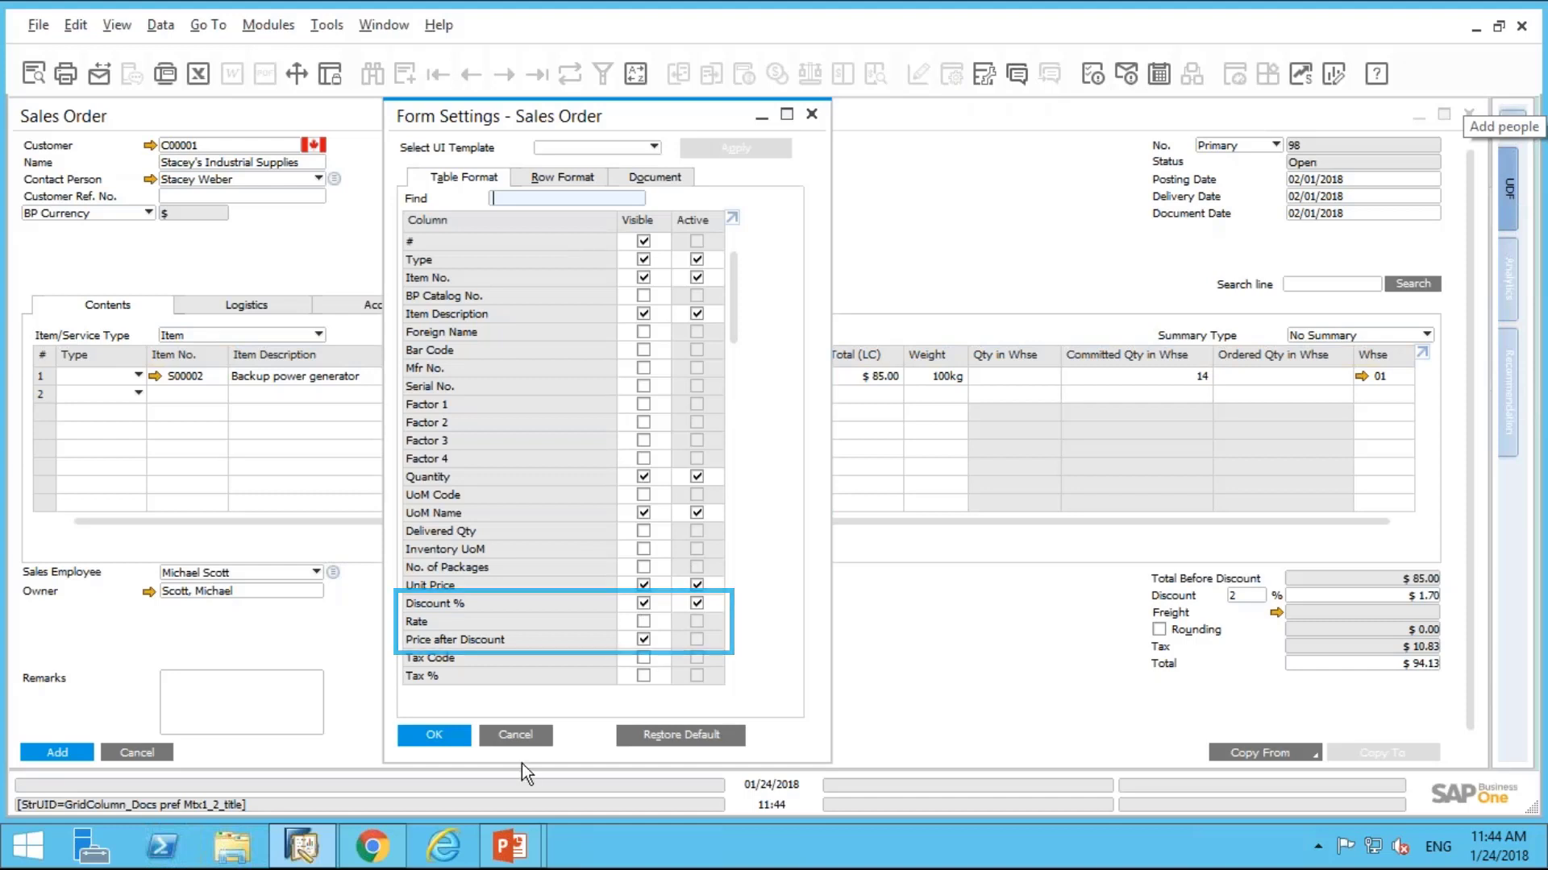
pyautogui.click(526, 738)
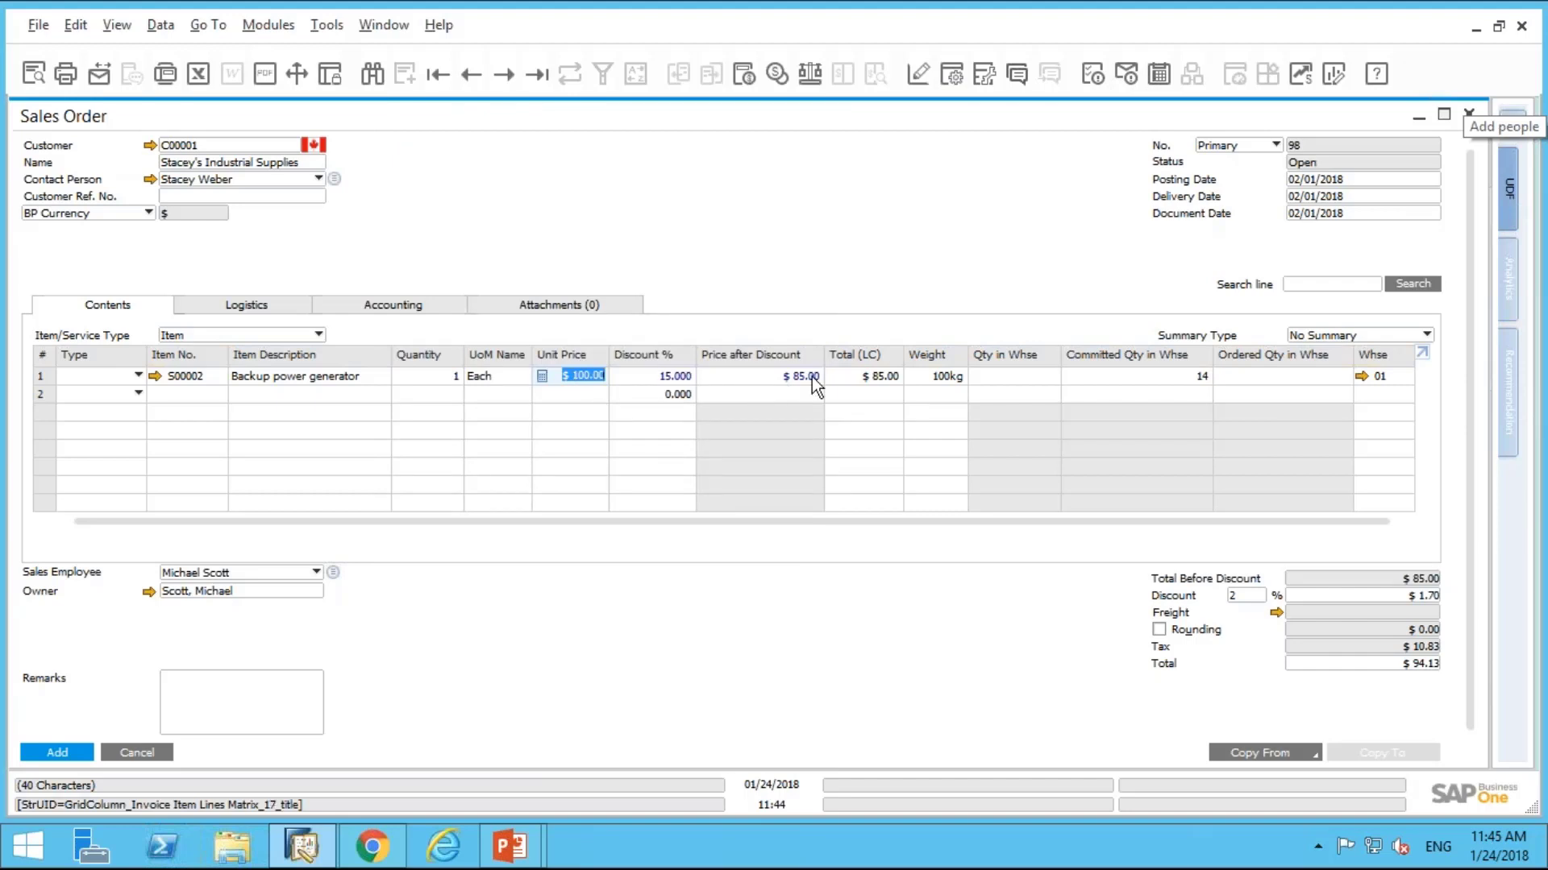
pyautogui.click(131, 753)
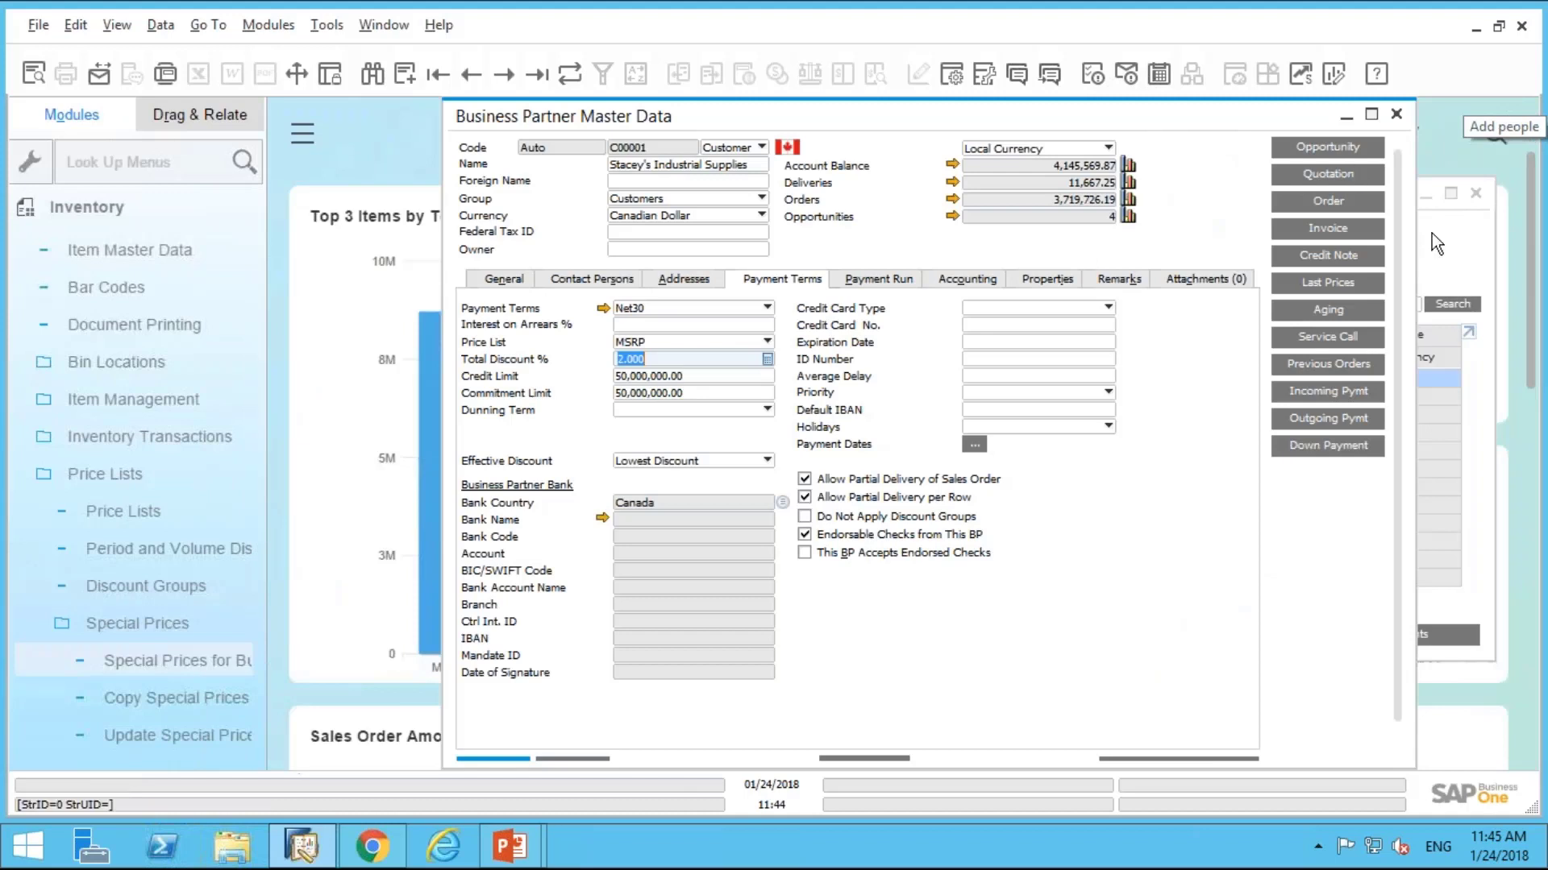
# Step: Bring the customer's Special Prices for Business Partners window to the front and maximize it
pyautogui.click(1467, 263)
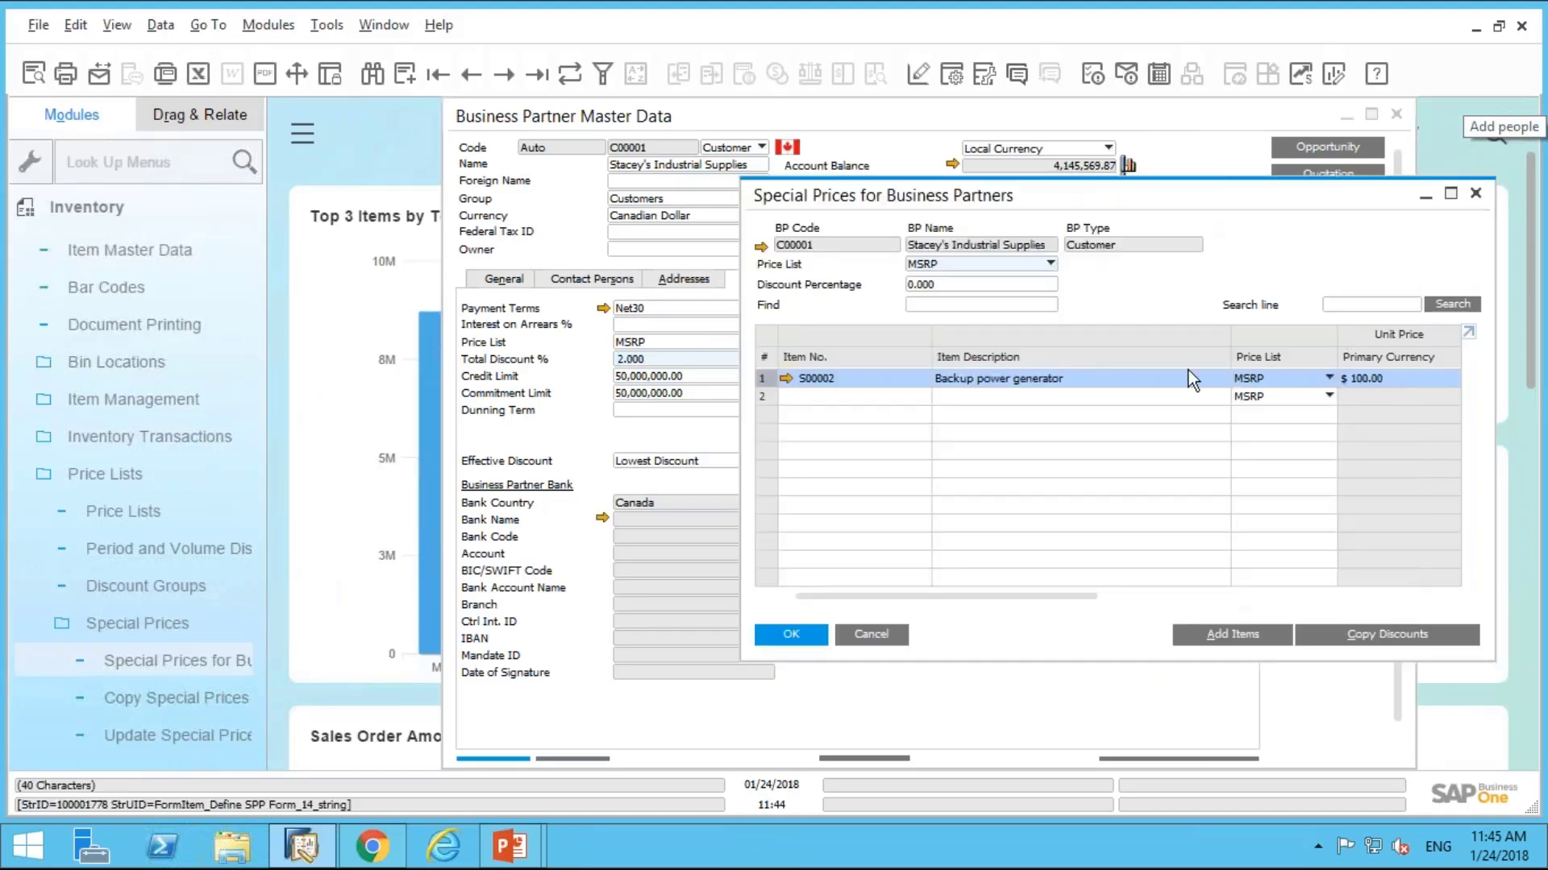
pyautogui.click(1451, 195)
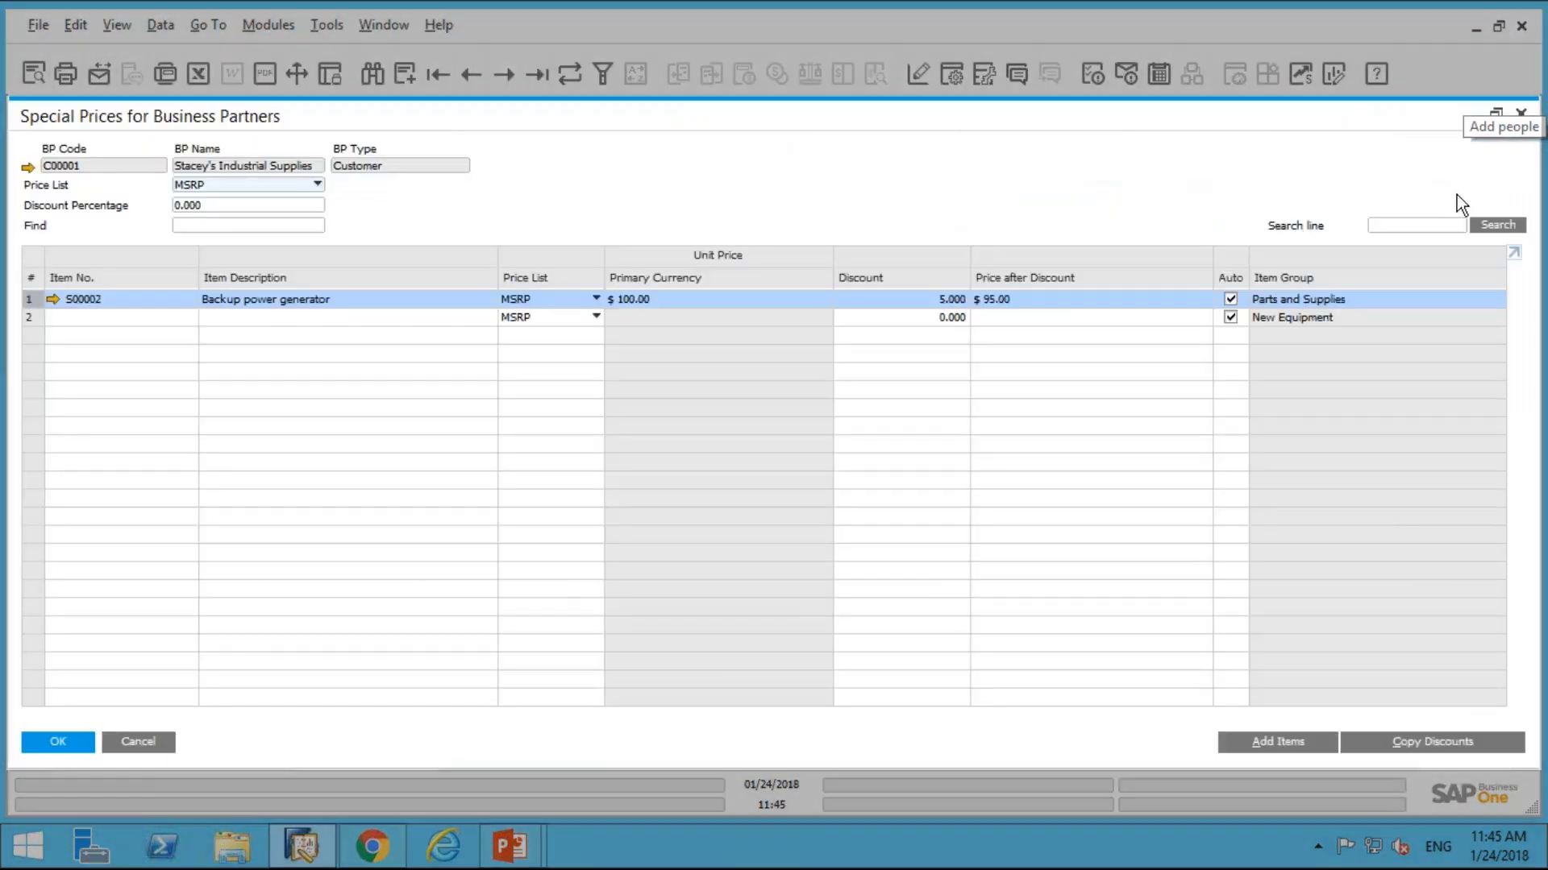
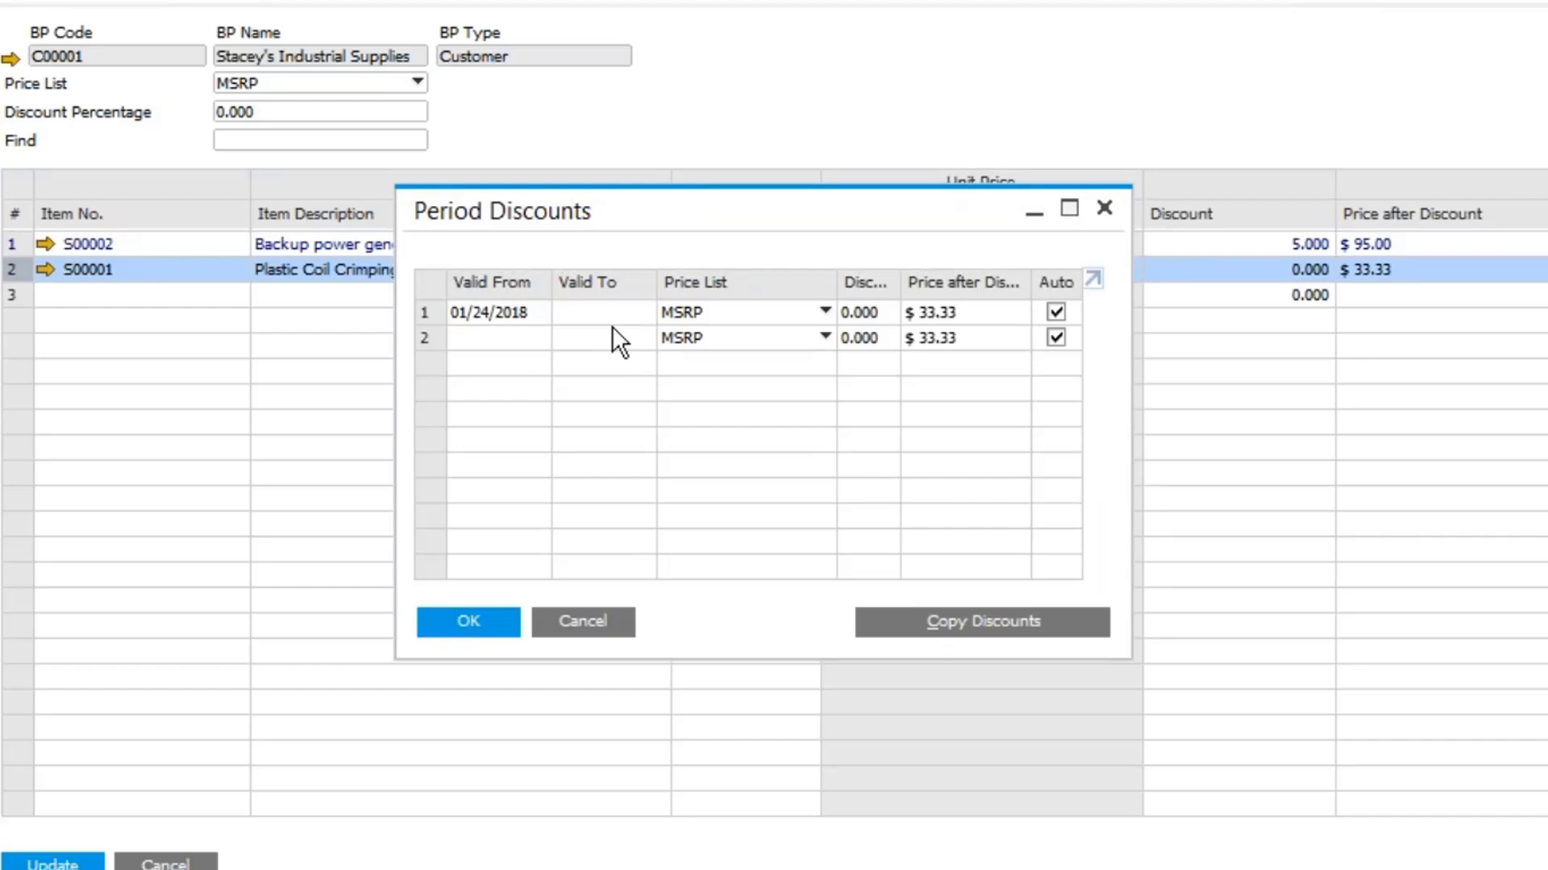
# Step: In the volume discounts of item S00001's period starting 01/24/2018, add a 25% discount for quantity 2
pyautogui.click(617, 312)
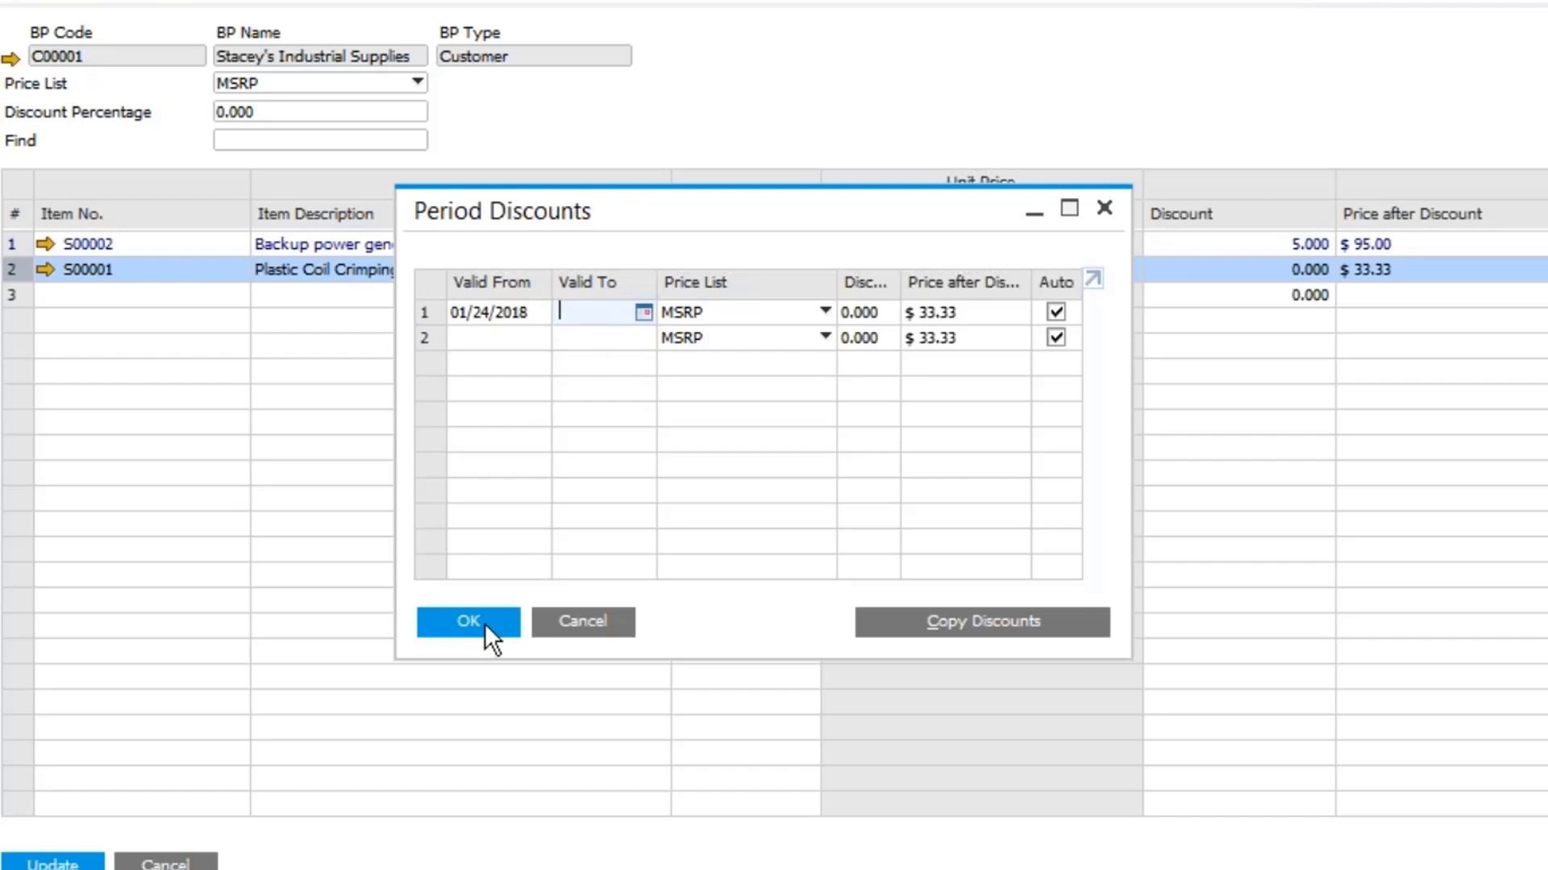
pyautogui.click(430, 313)
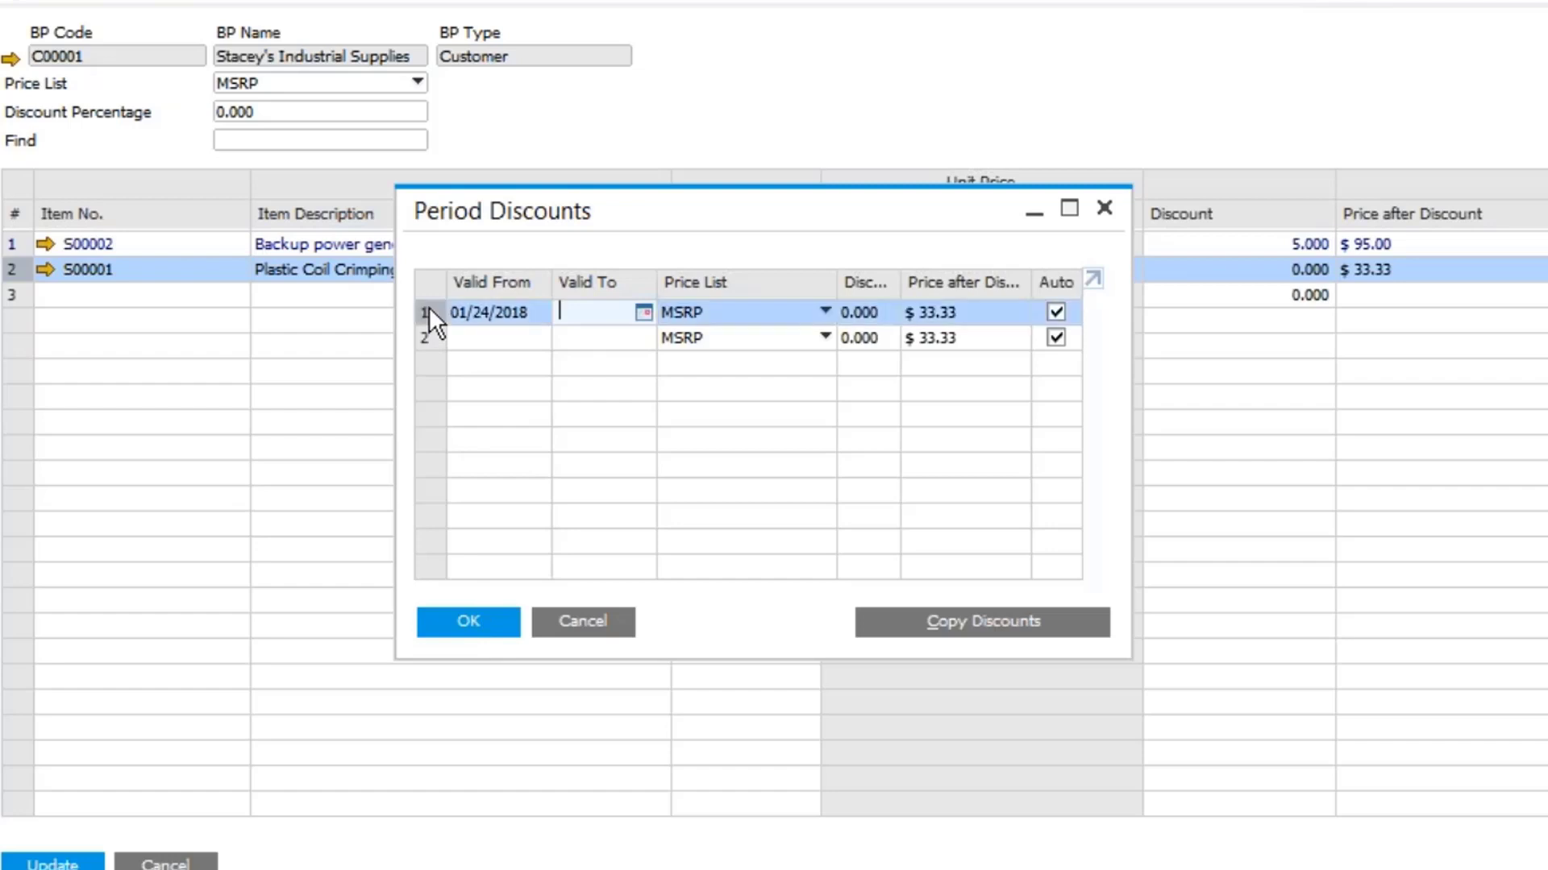
pyautogui.doubleClick(430, 313)
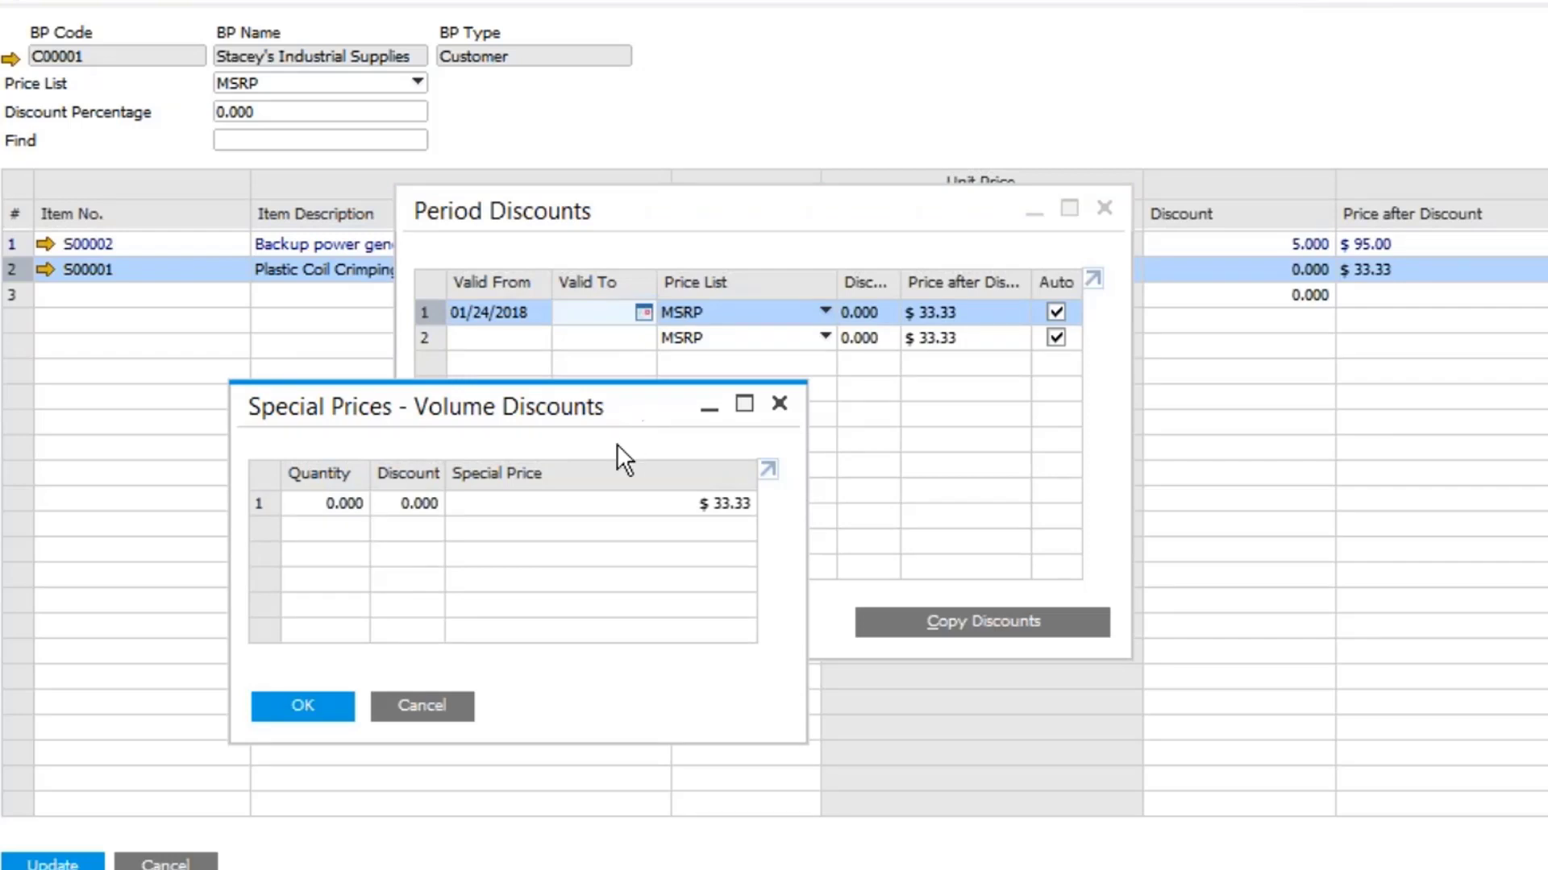
pyautogui.click(345, 504)
pyautogui.click(417, 502)
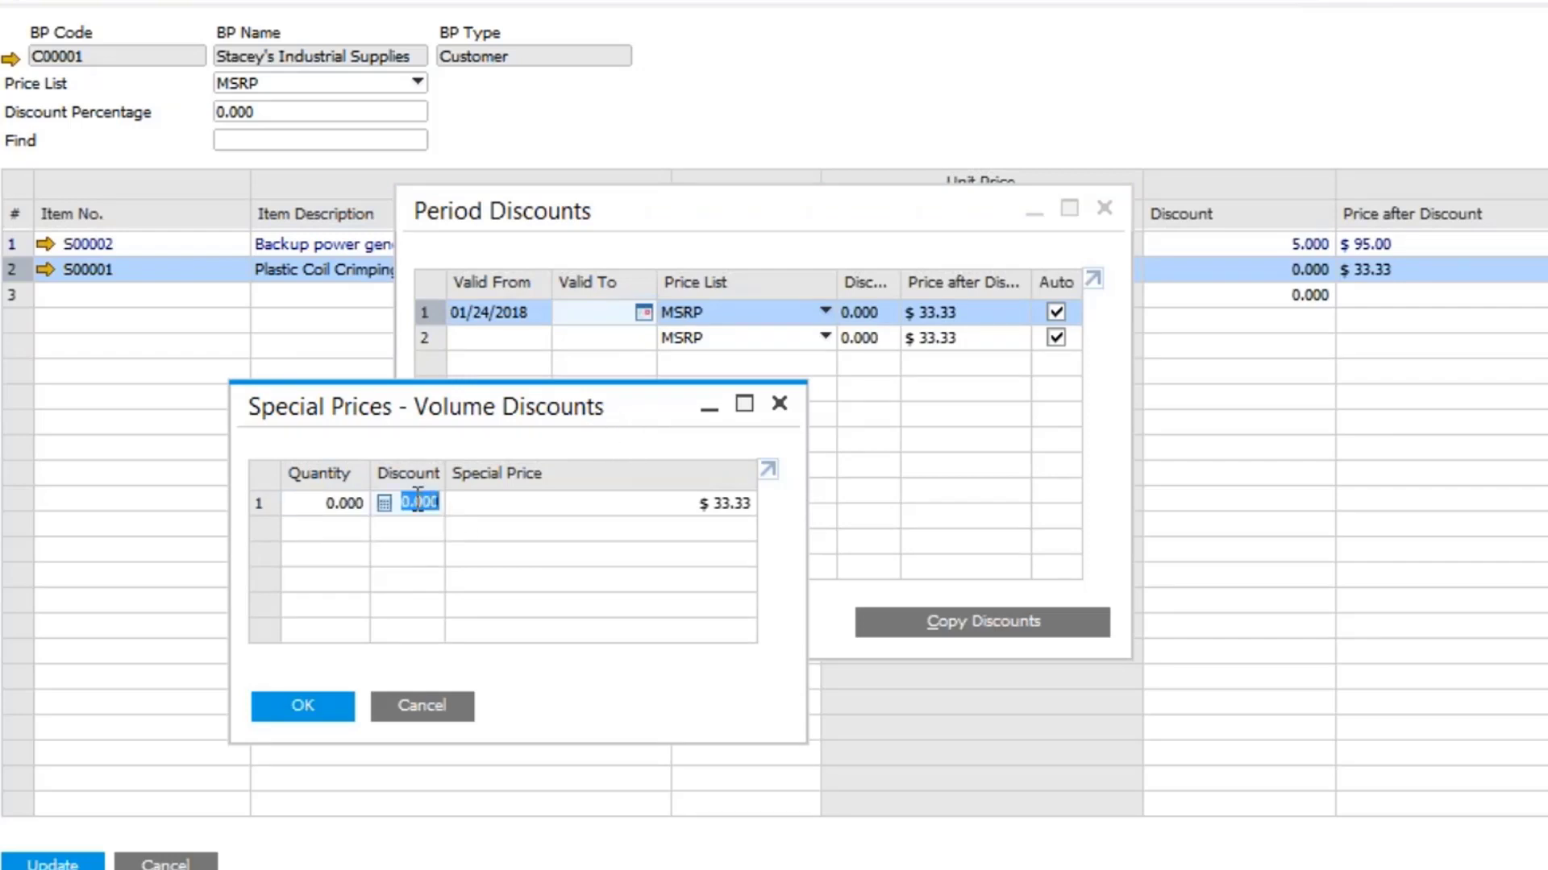
pyautogui.click(332, 500)
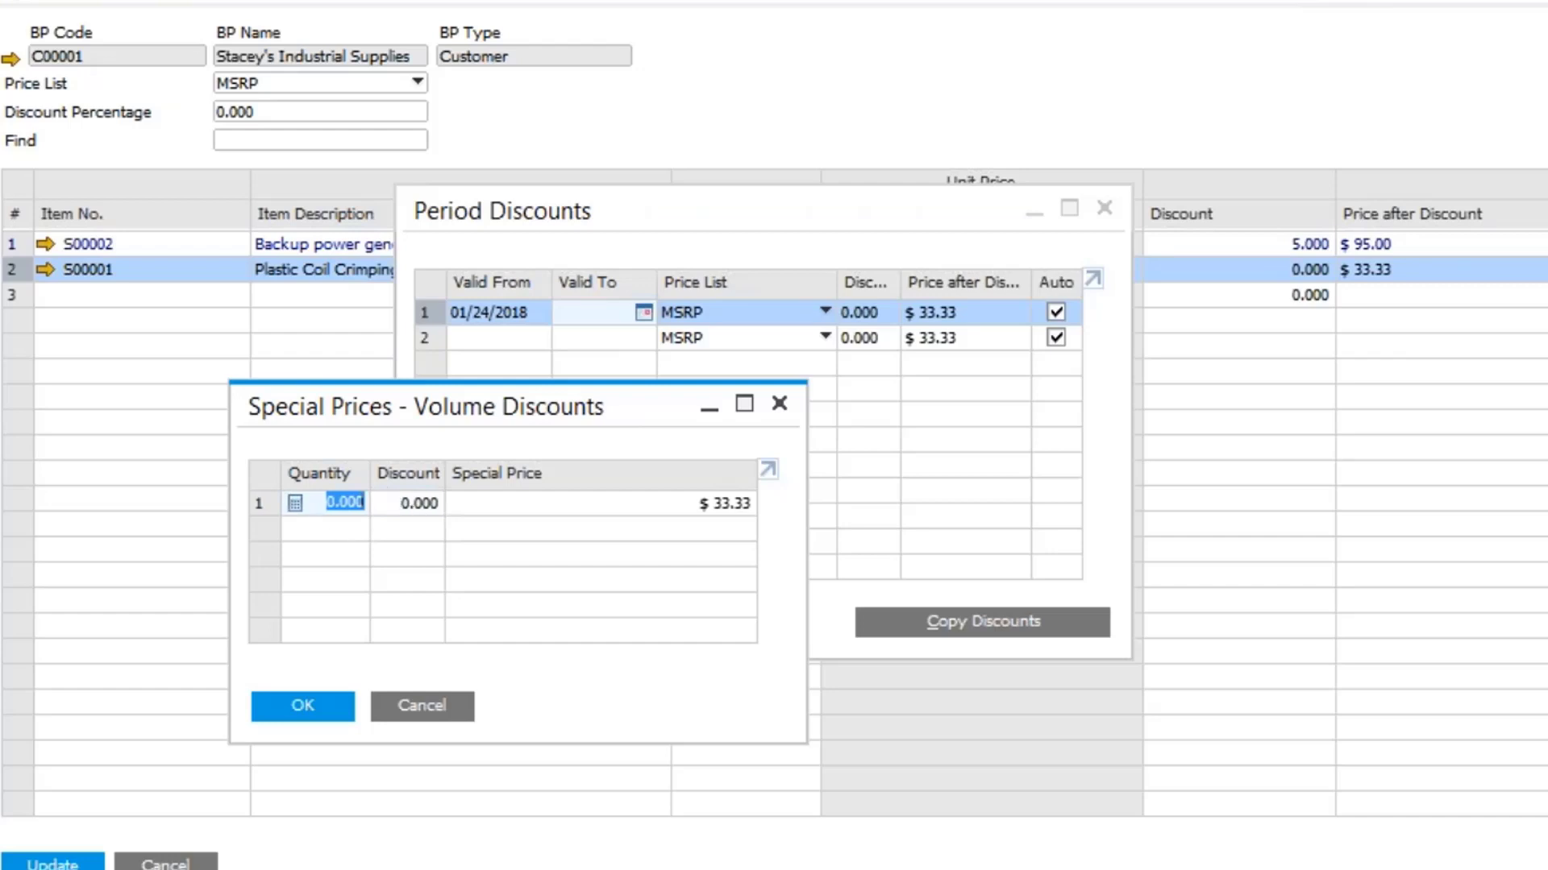
pyautogui.write('2')
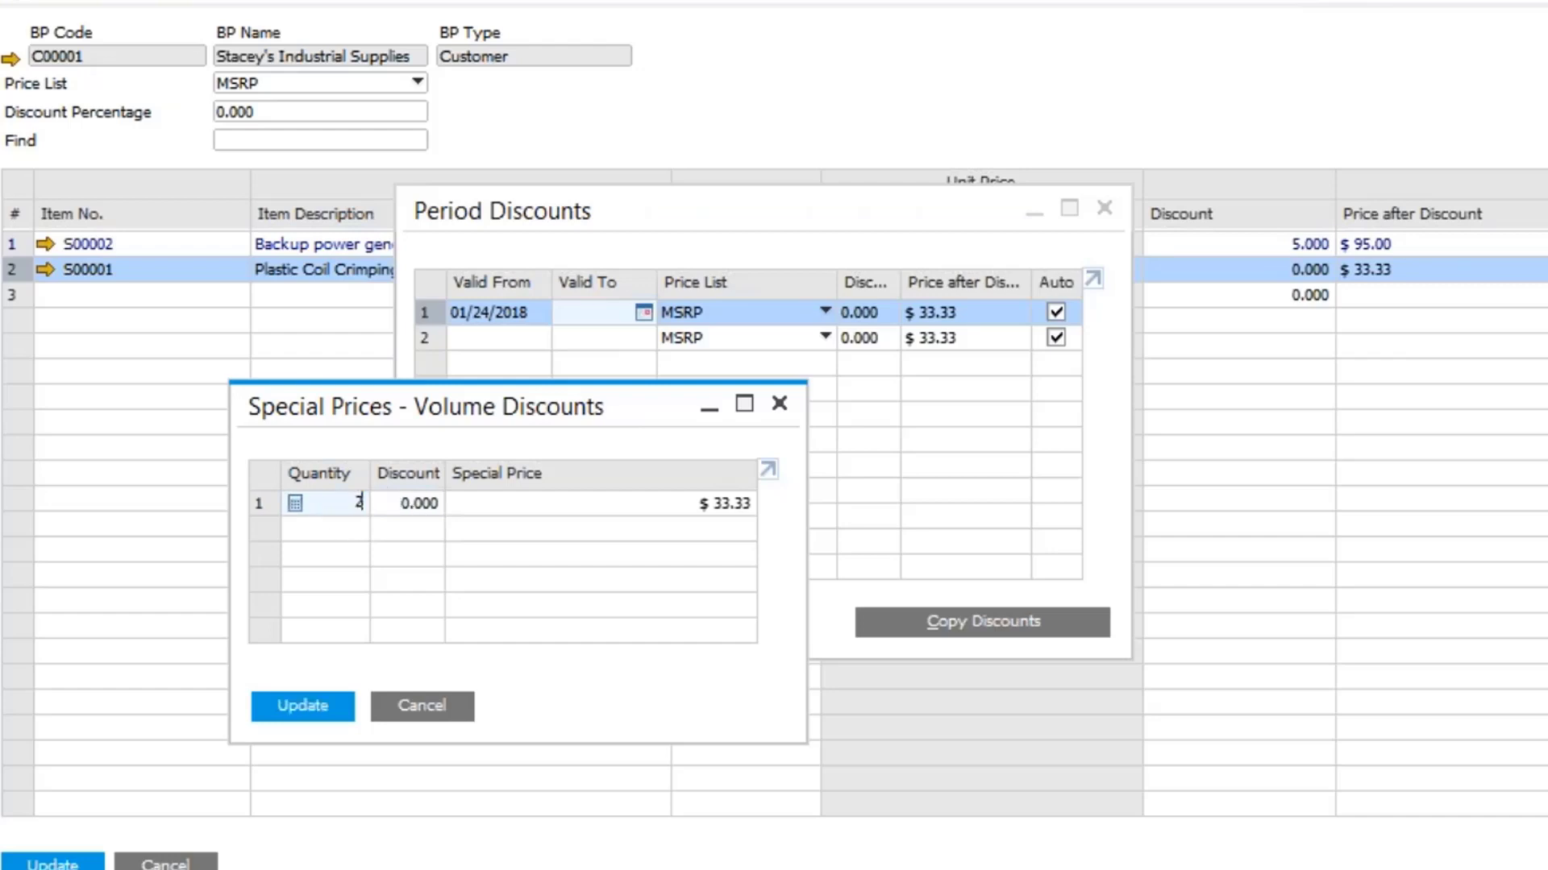
pyautogui.press('Tab')
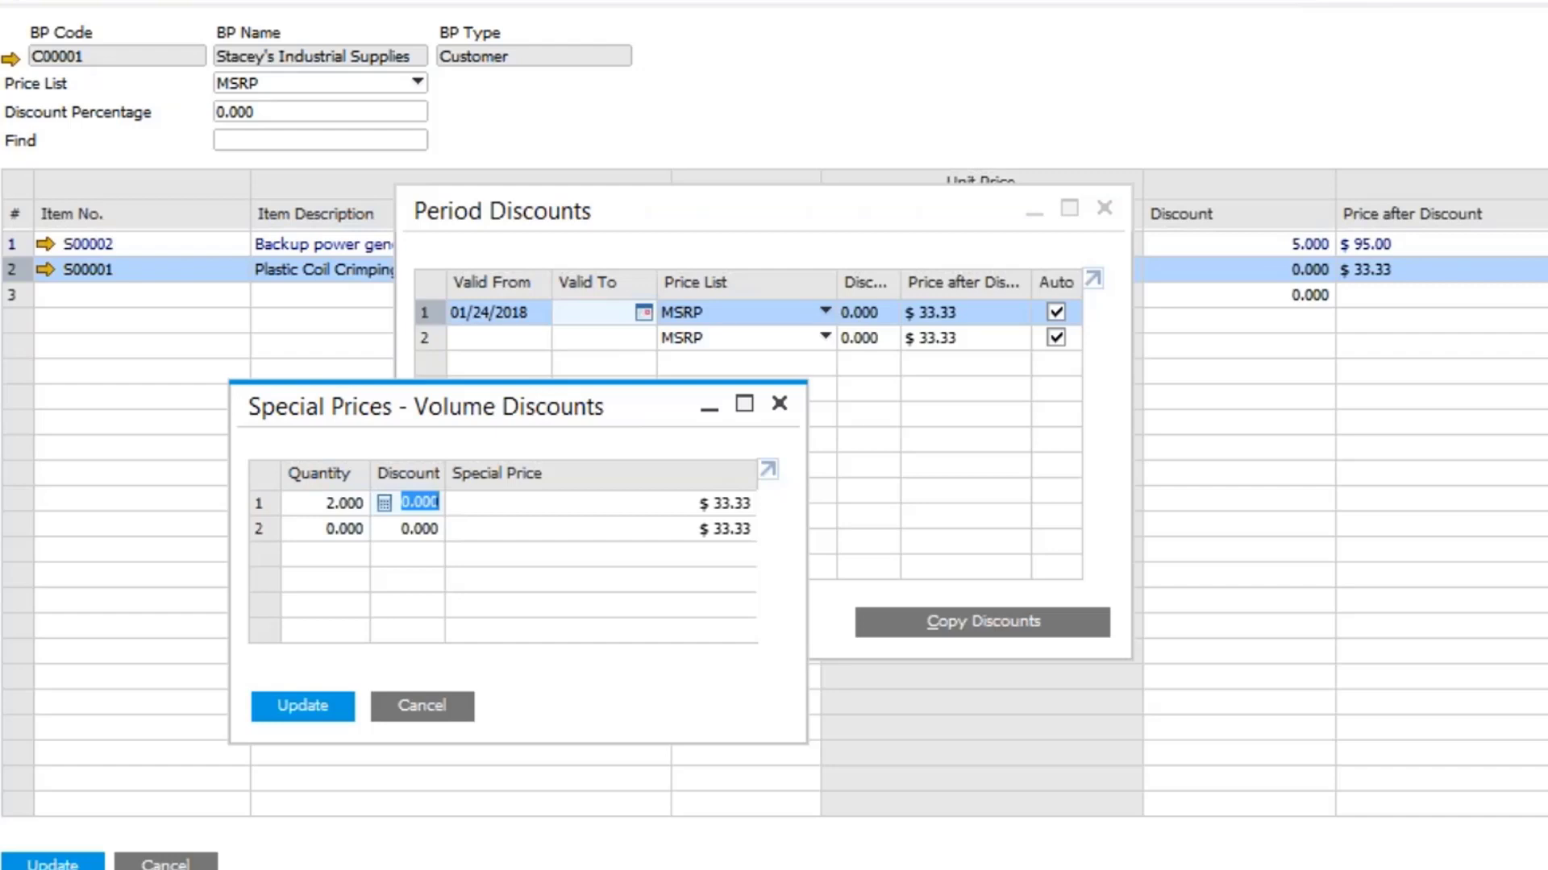
pyautogui.write('25')
pyautogui.press('Tab')
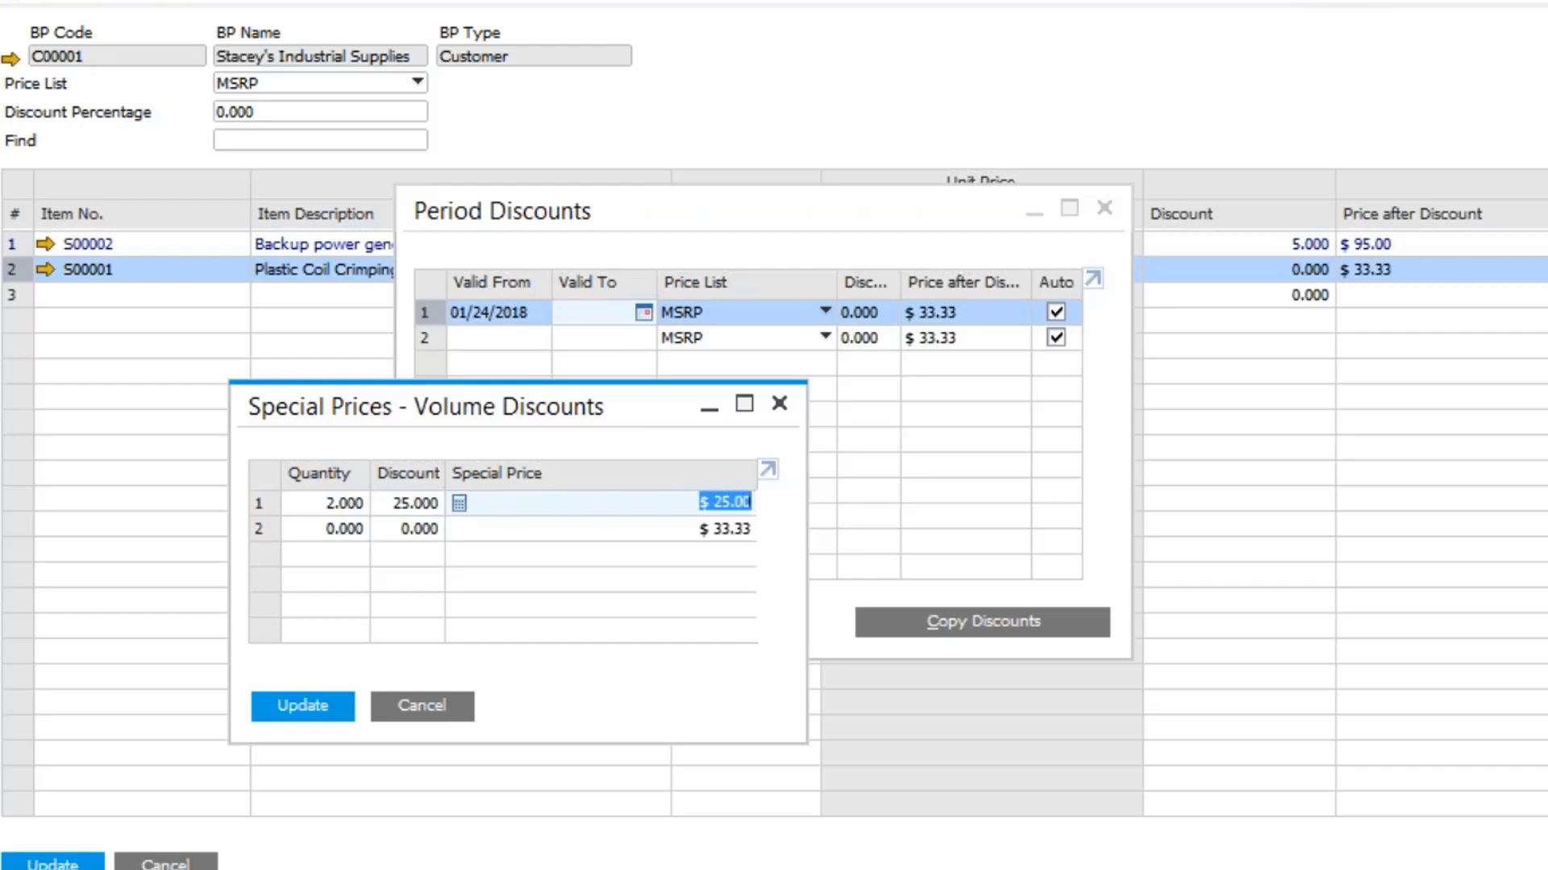
# Step: Add a second volume discount of 33.333% for quantity 3
pyautogui.click(331, 524)
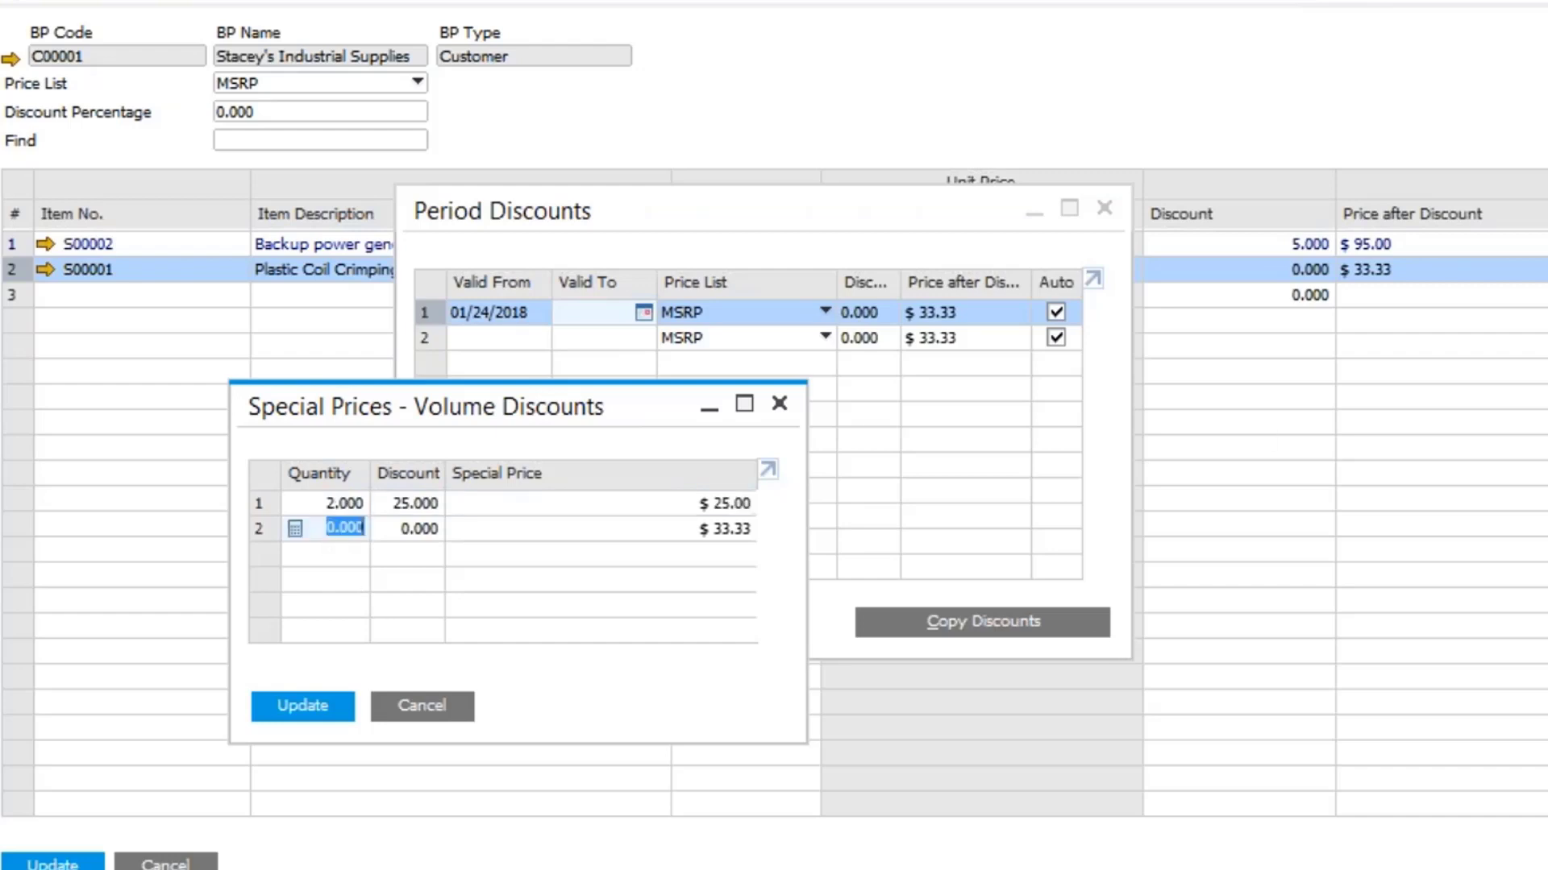
pyautogui.write('3')
pyautogui.press('Tab')
pyautogui.write('3')
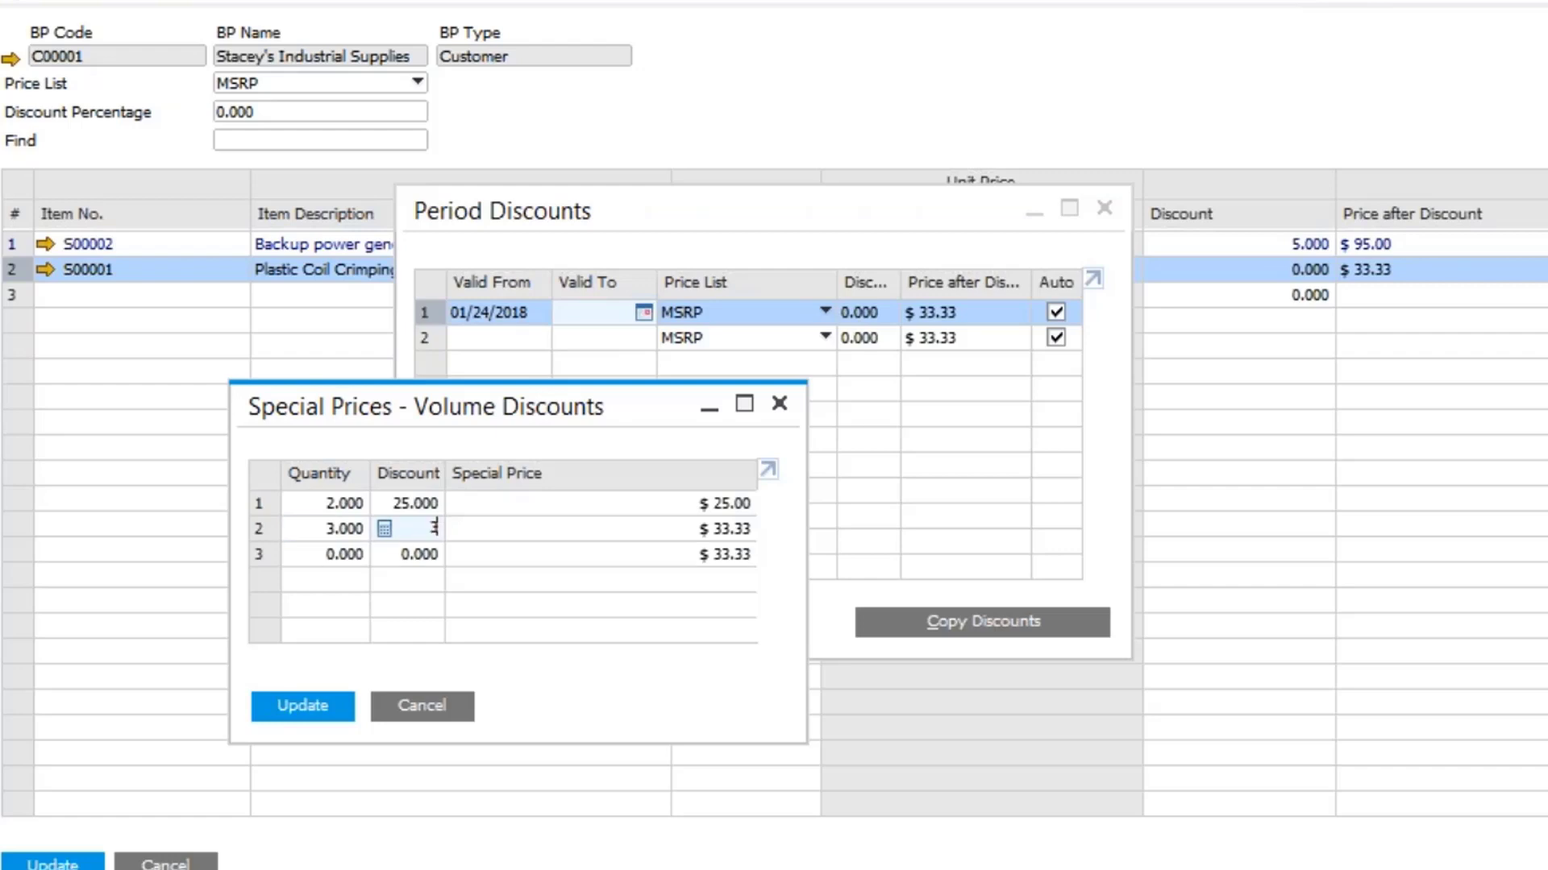
pyautogui.write('3.333')
pyautogui.press('Tab')
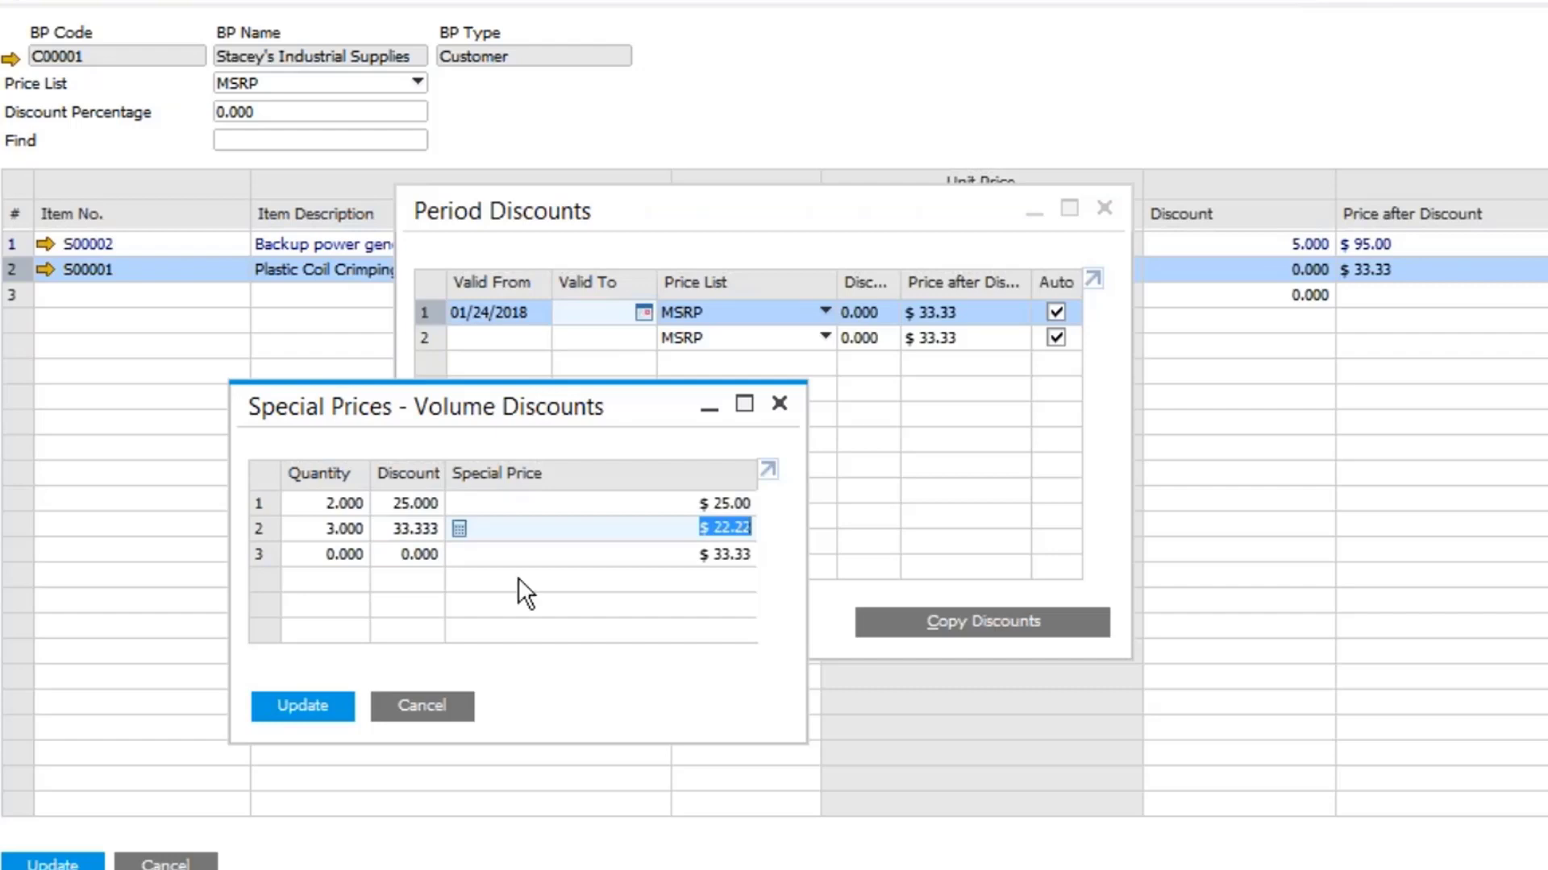
# Step: Save the volume discounts, period discounts and customer's special prices, and restore the Special Prices window to its smaller size
pyautogui.click(299, 703)
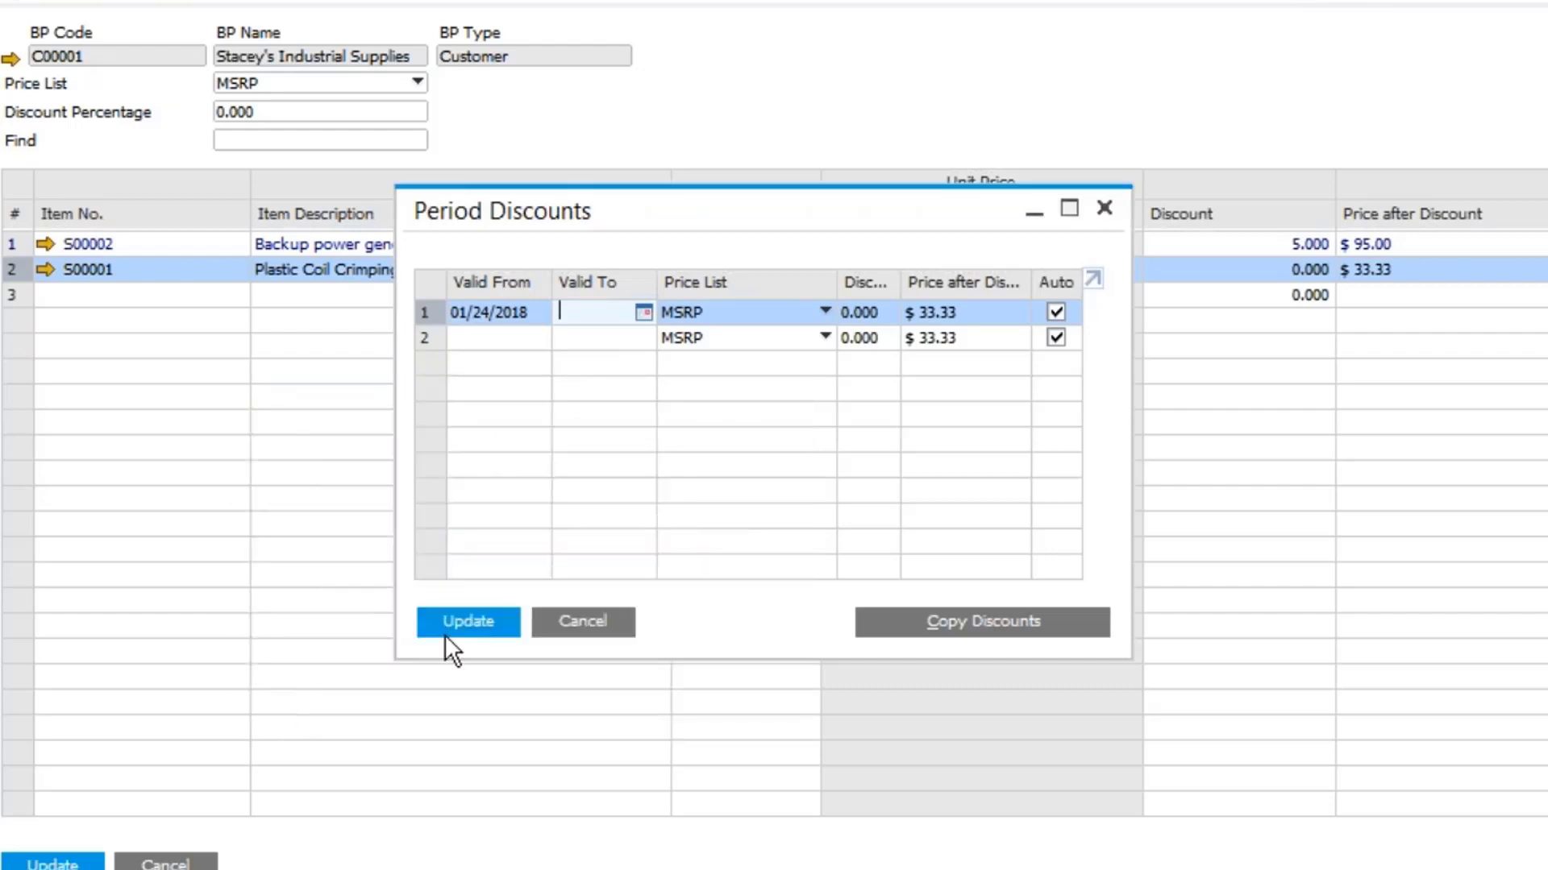
pyautogui.click(457, 622)
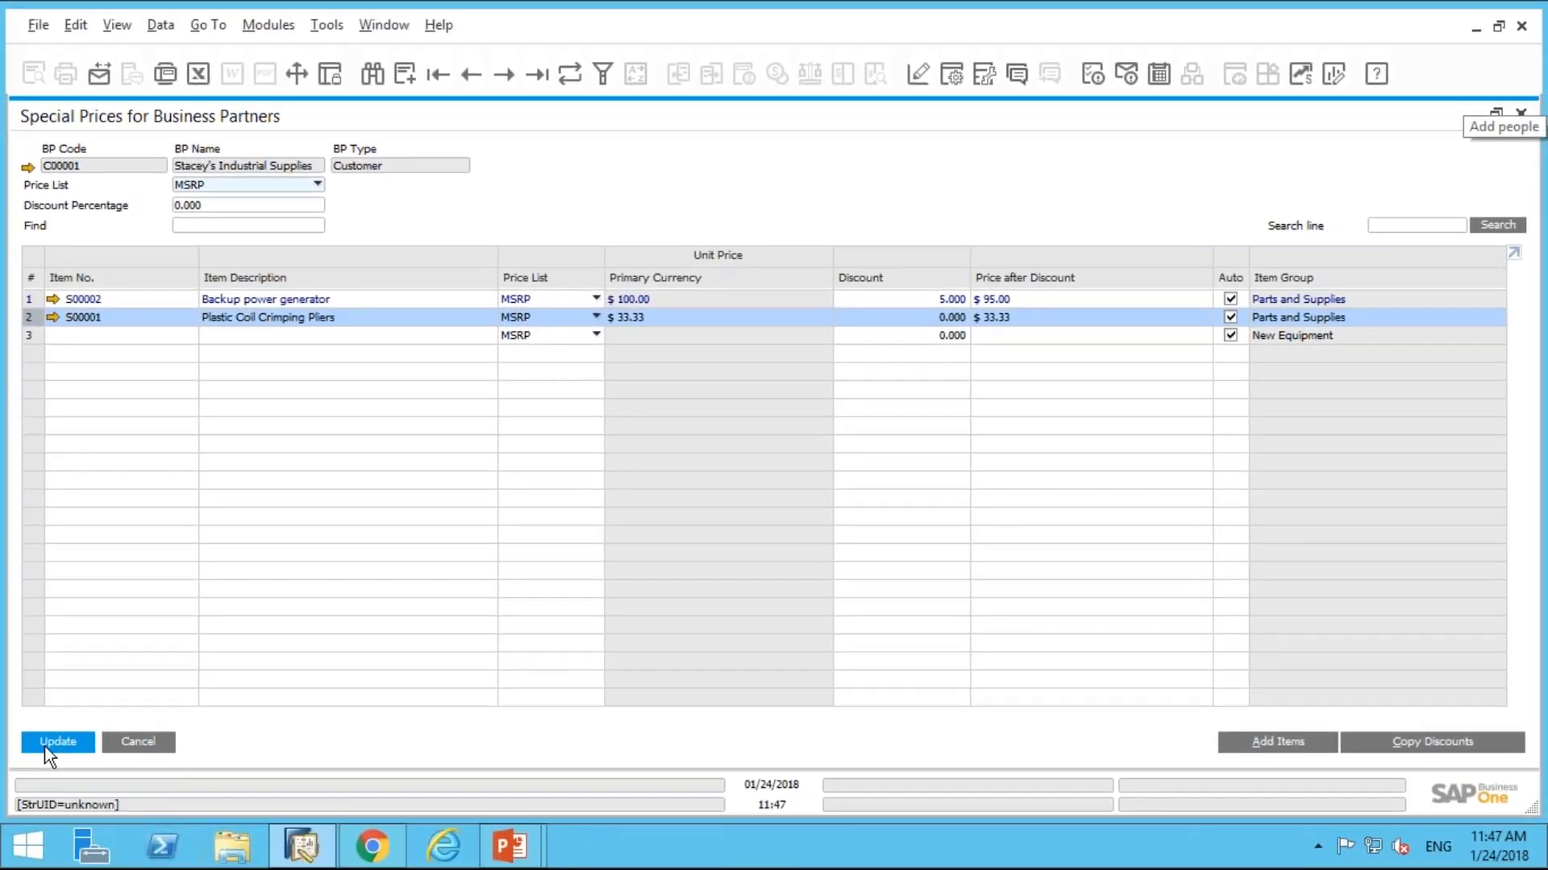
pyautogui.click(46, 749)
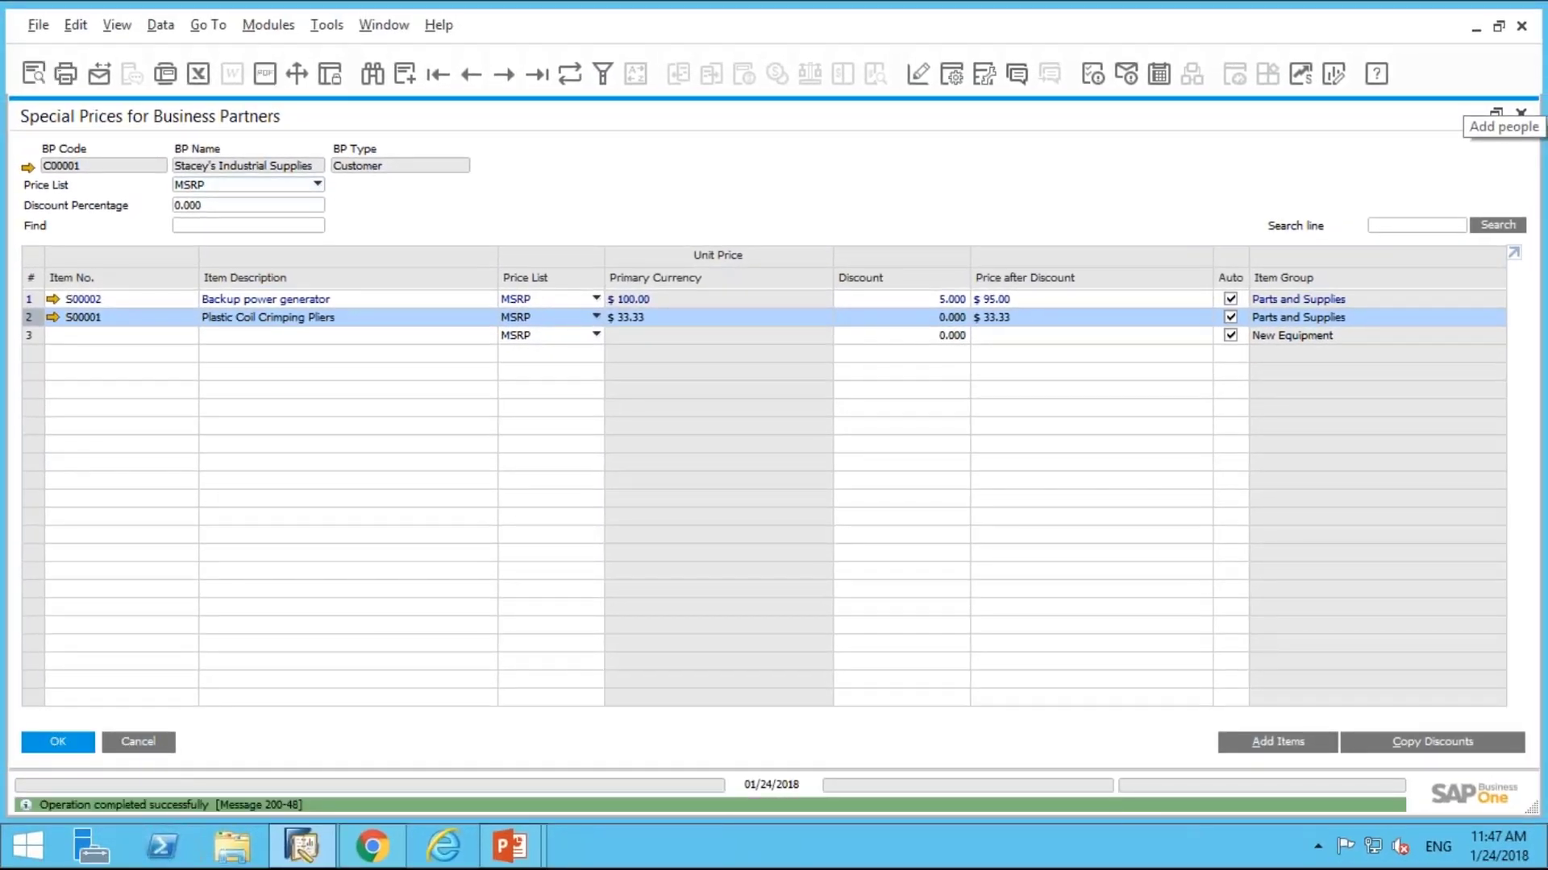
pyautogui.click(1497, 112)
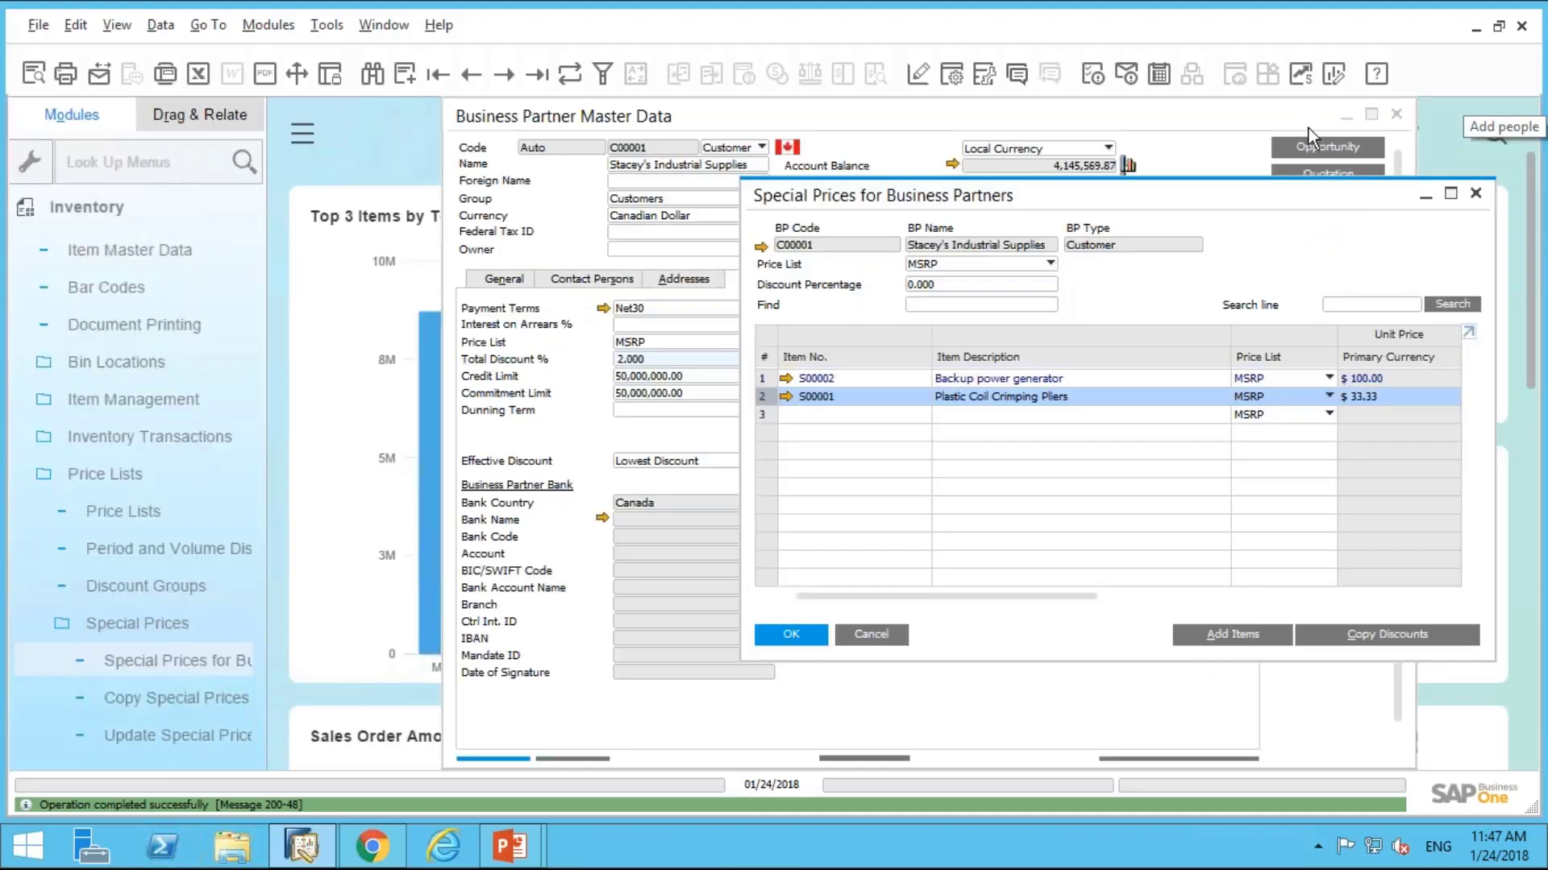
# Step: Start a new sales order from the customer's master data and enter item S00001 on the first line
pyautogui.moveTo(1371, 187); pyautogui.dragTo(717, 276)
pyautogui.click(1309, 202)
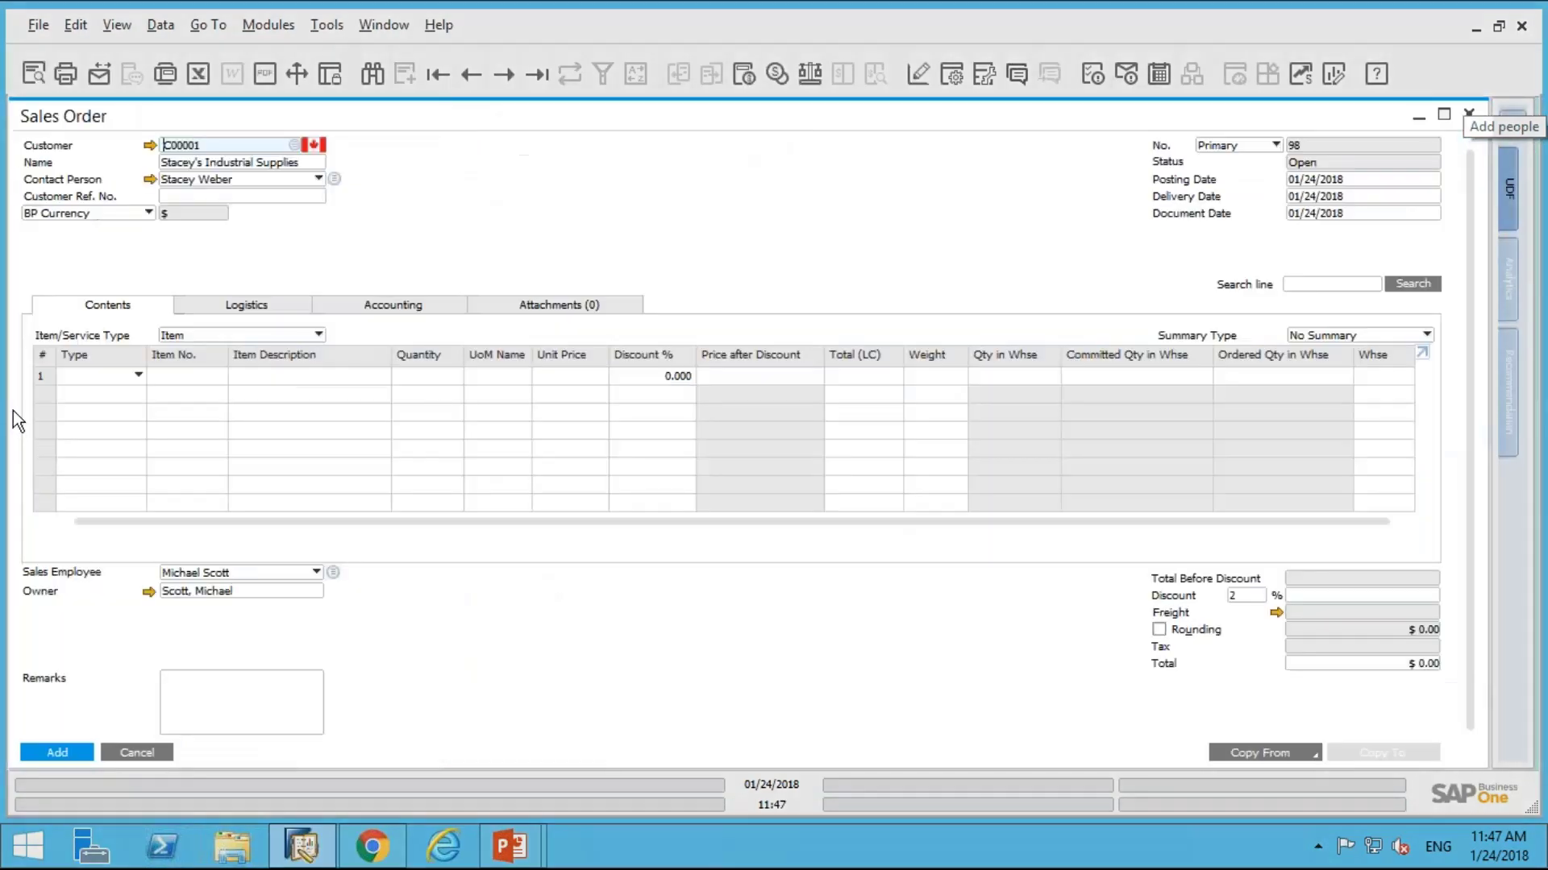
pyautogui.click(214, 382)
pyautogui.write('S')
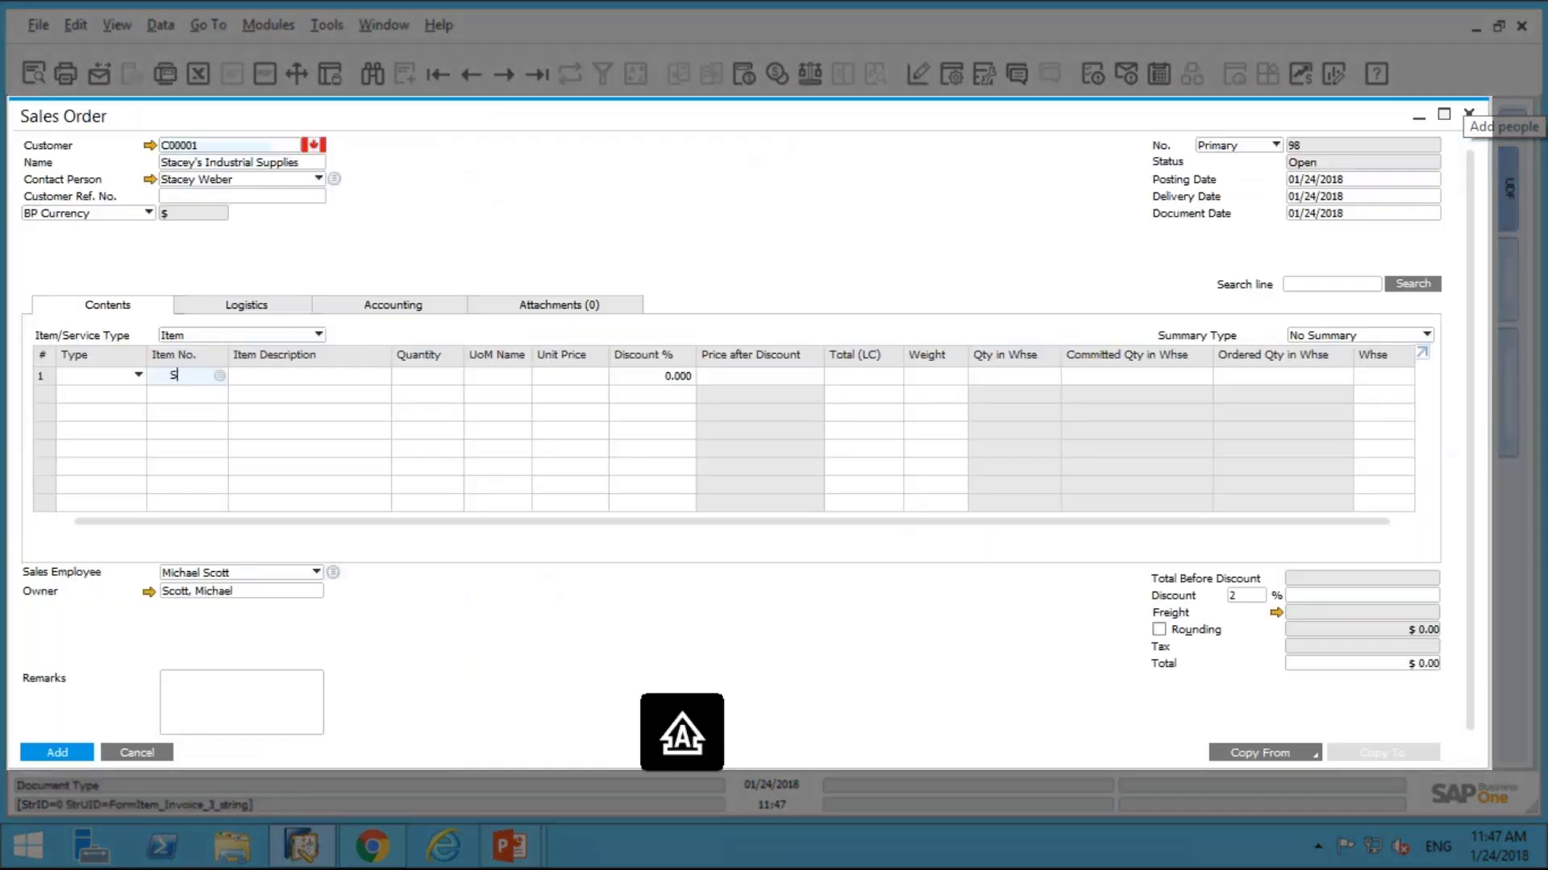
pyautogui.write('00001')
pyautogui.press('Tab')
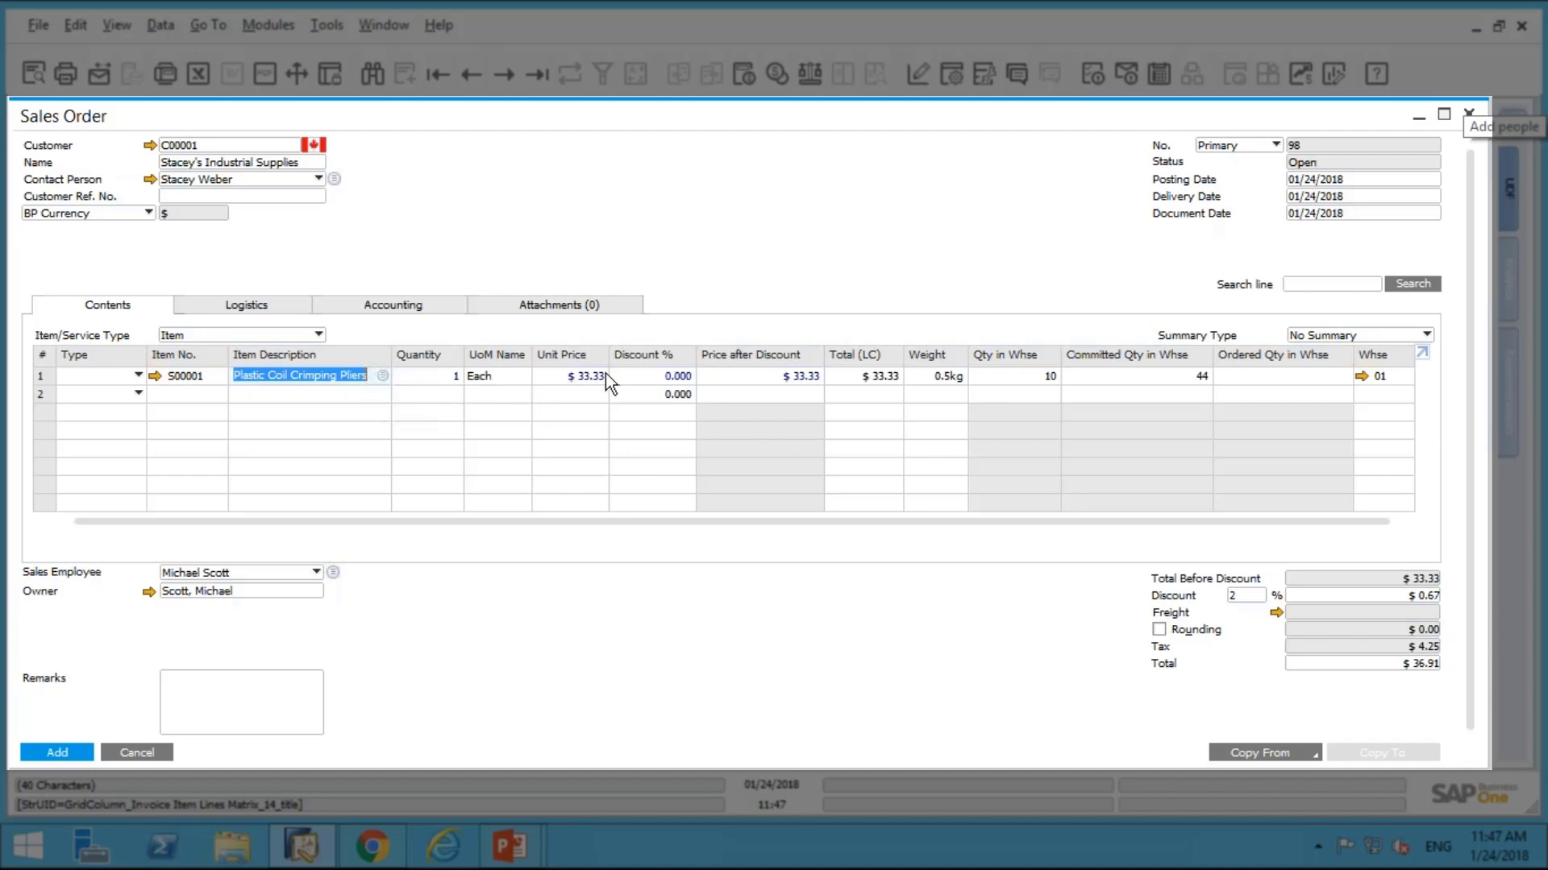
# Step: Test the volume discounts on the order's S00001 line with a quantity of 2 and a quantity of 3
pyautogui.click(448, 377)
pyautogui.write('2')
pyautogui.press('Tab')
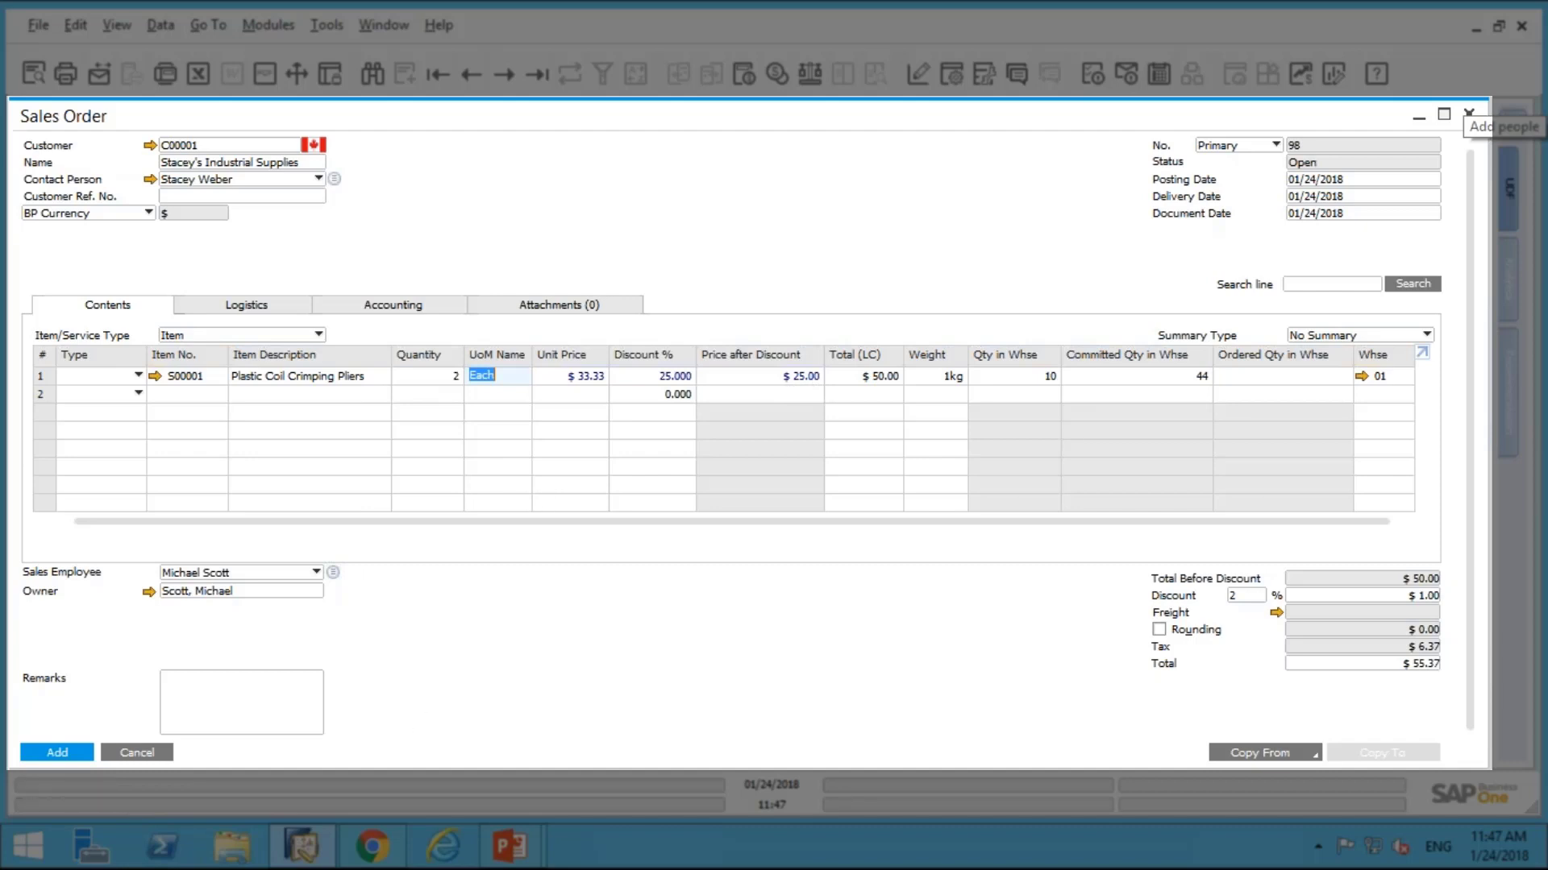
pyautogui.moveTo(386, 849)
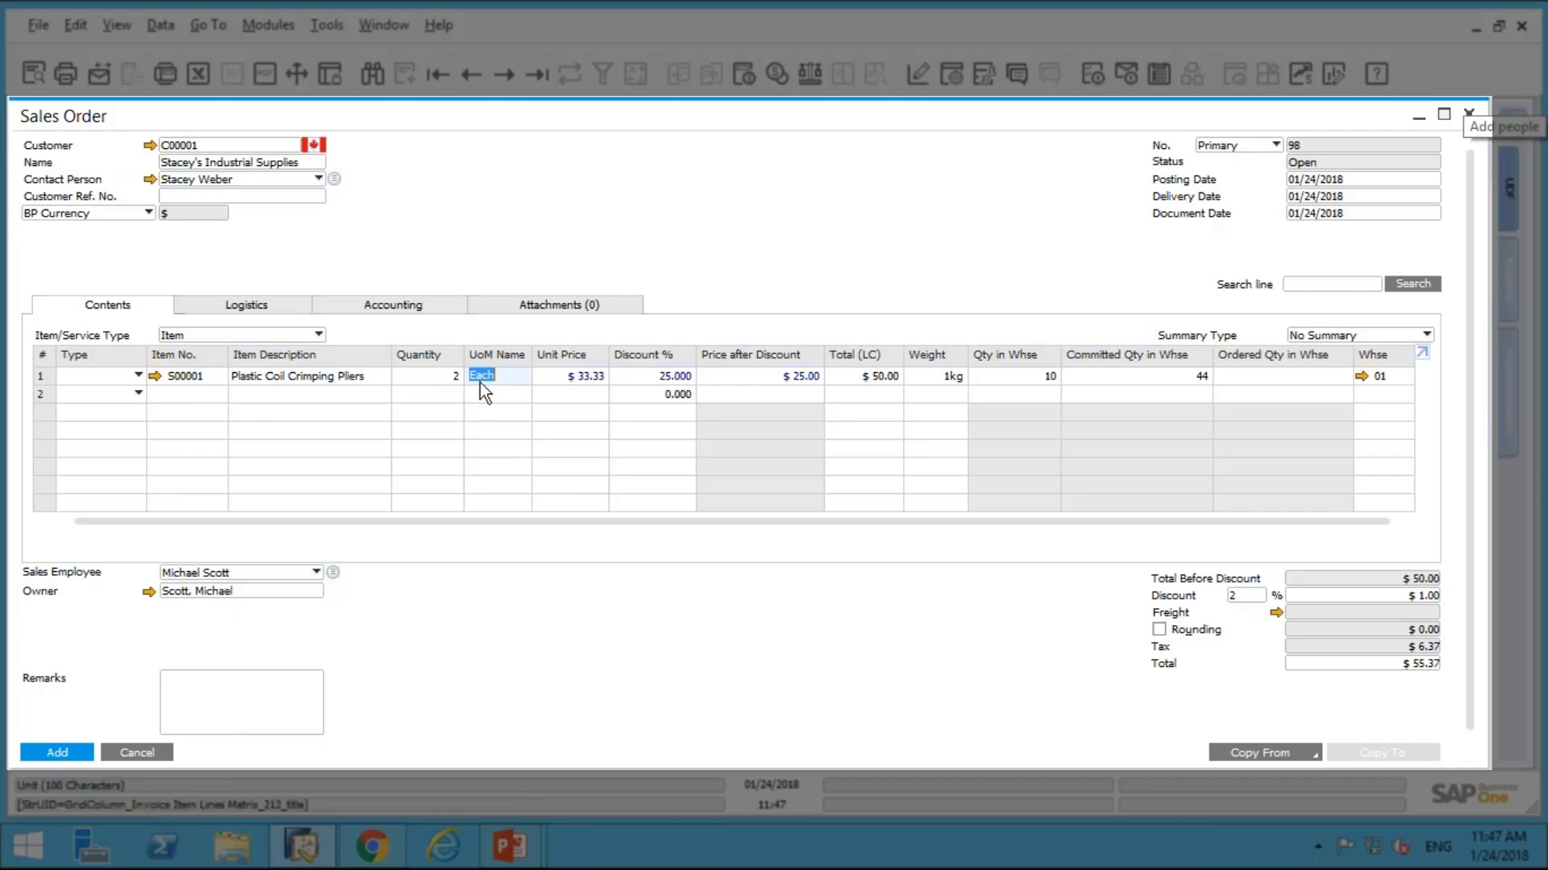
pyautogui.hotkey('shift', 'Tab')
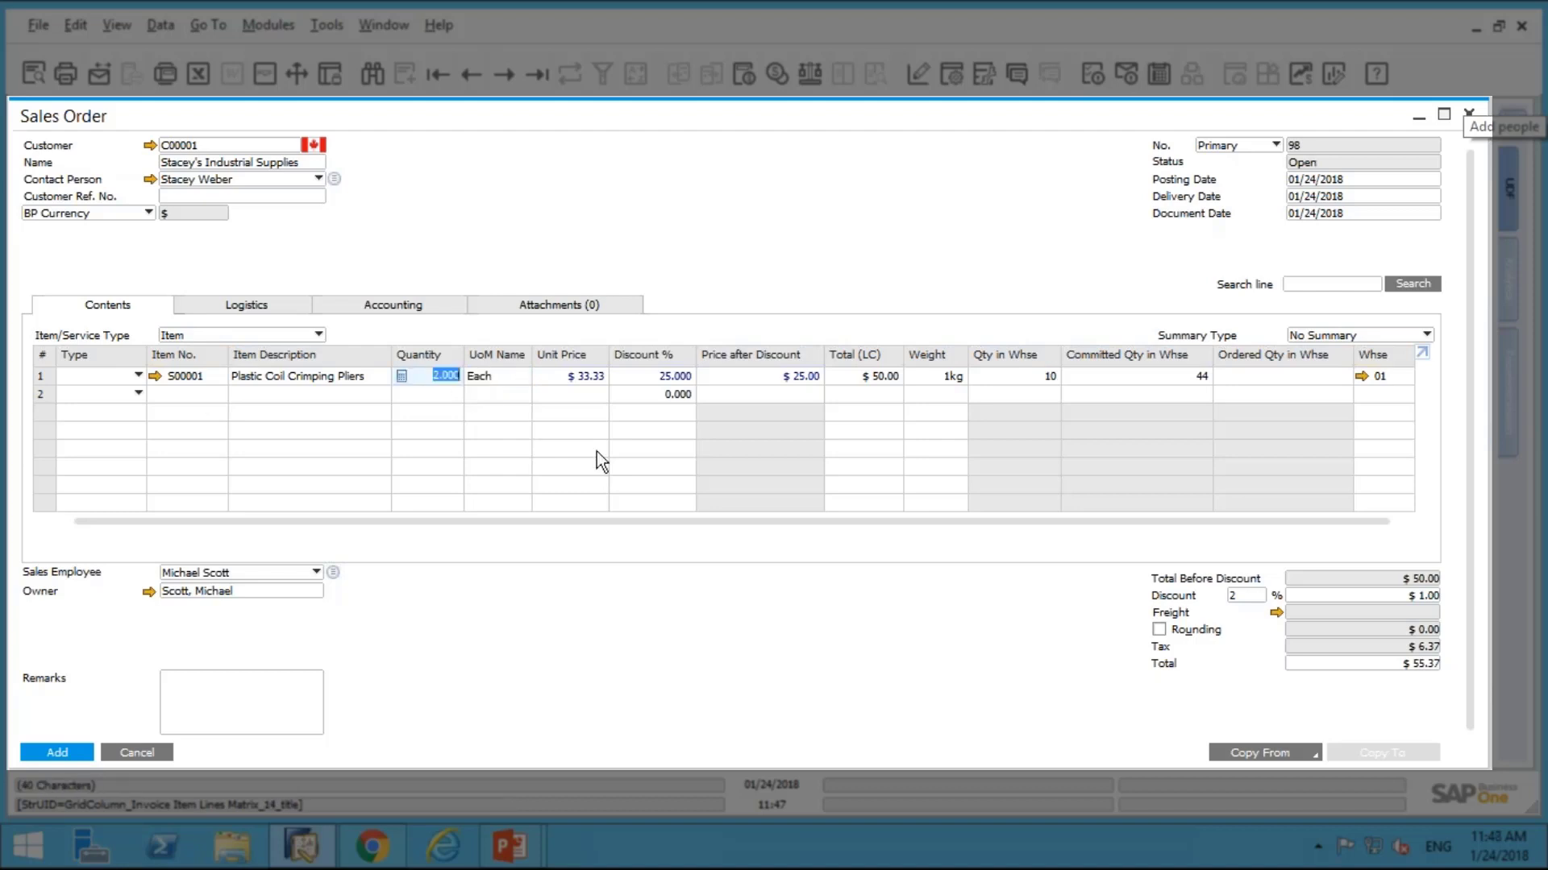
pyautogui.write('3')
pyautogui.press('Tab')
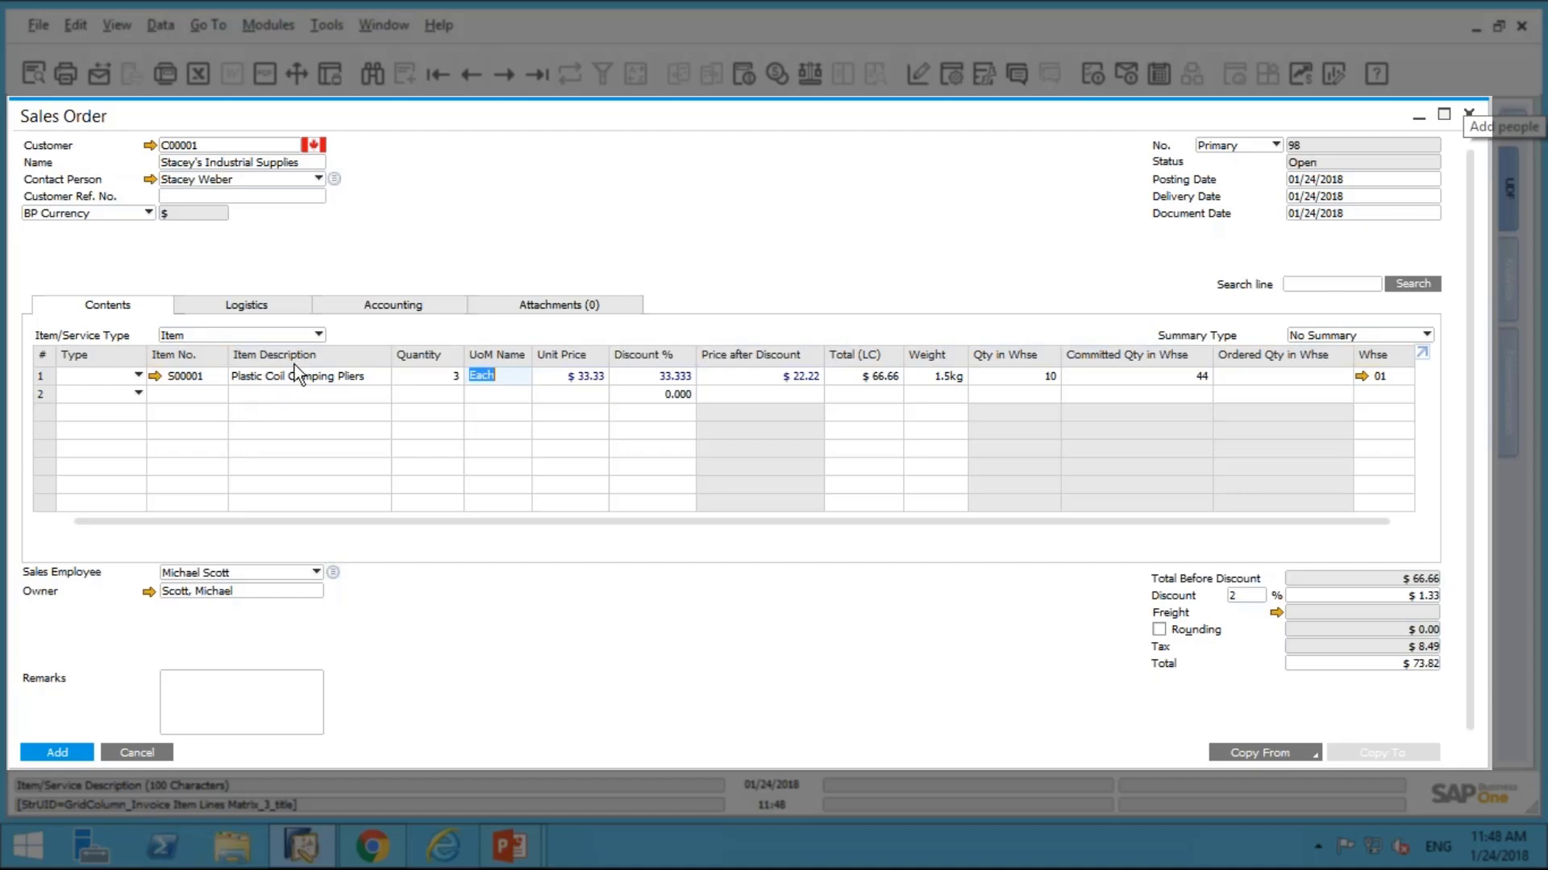
# Step: Set the order's S00001 line quantity to 10, try to add the sales order, and acknowledge the free 6-pack message
pyautogui.click(427, 377)
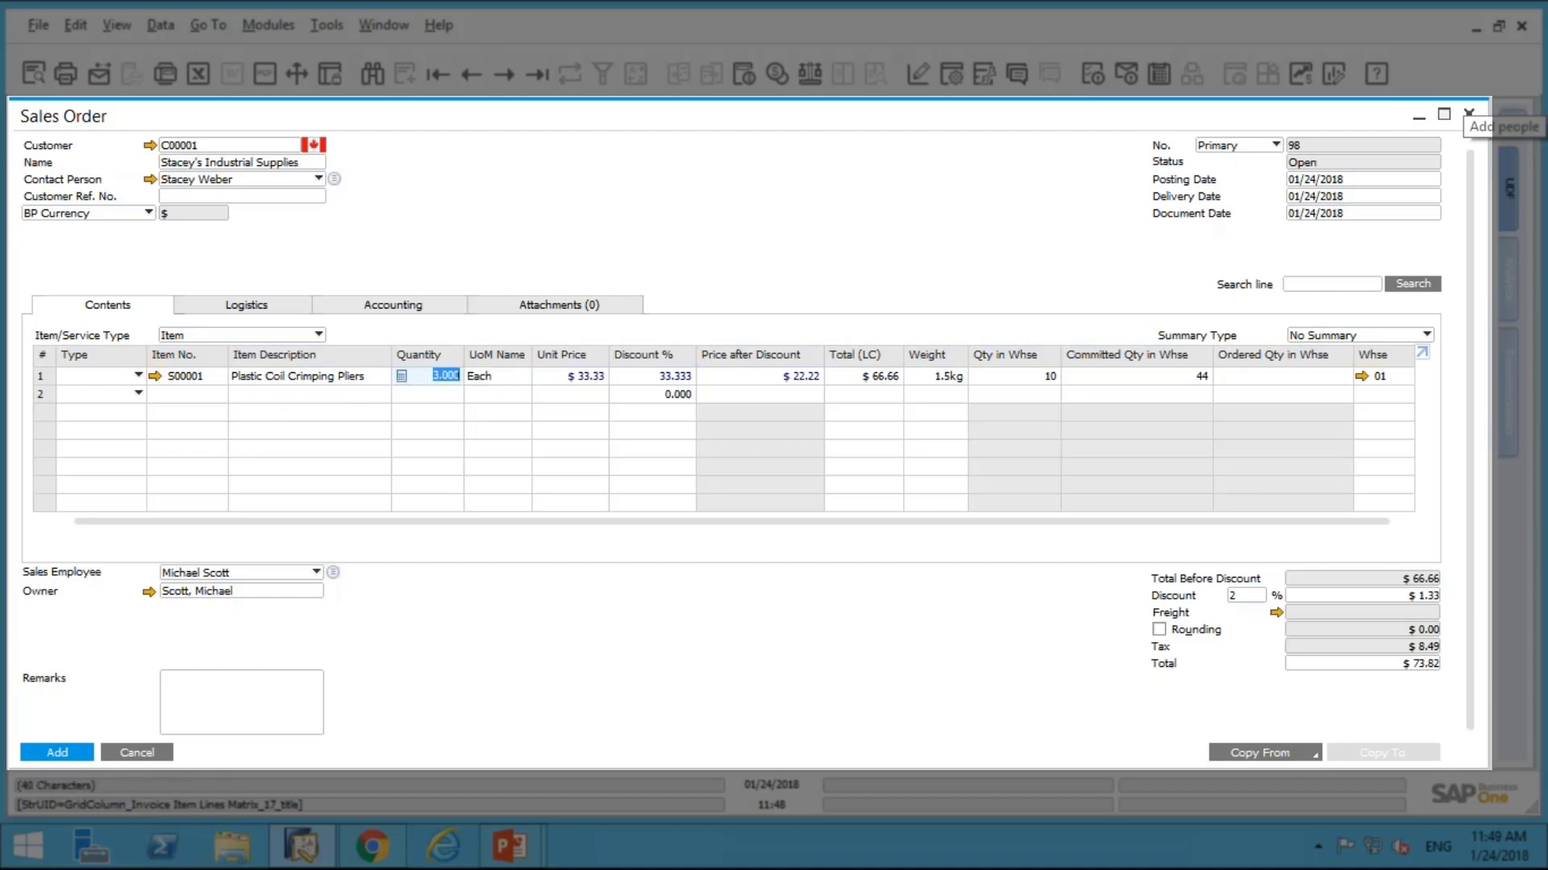
pyautogui.write('10')
pyautogui.press('Tab')
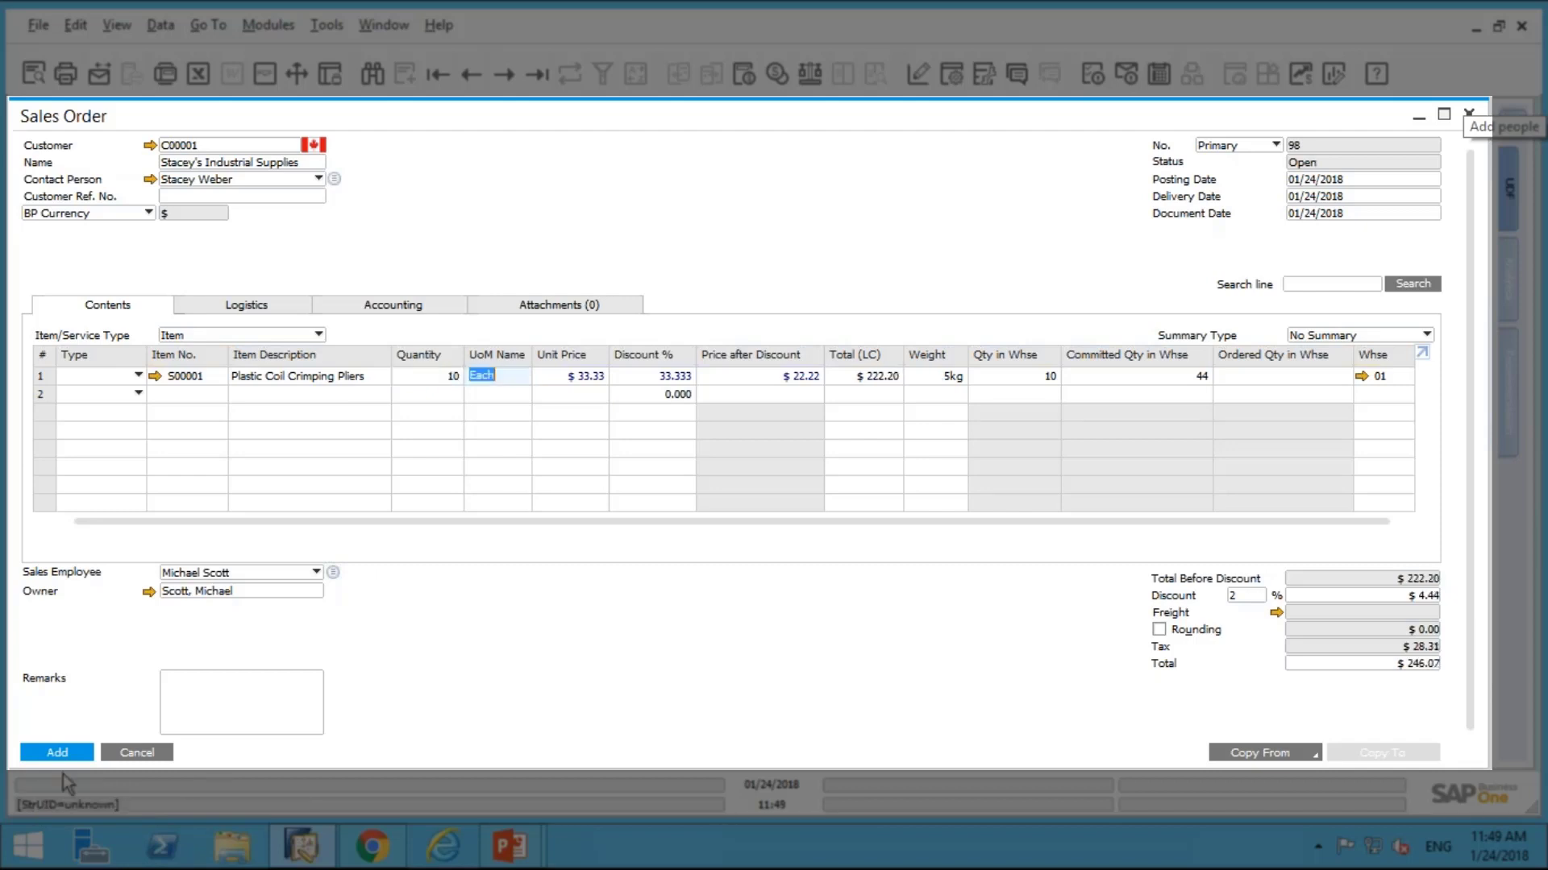
pyautogui.click(64, 751)
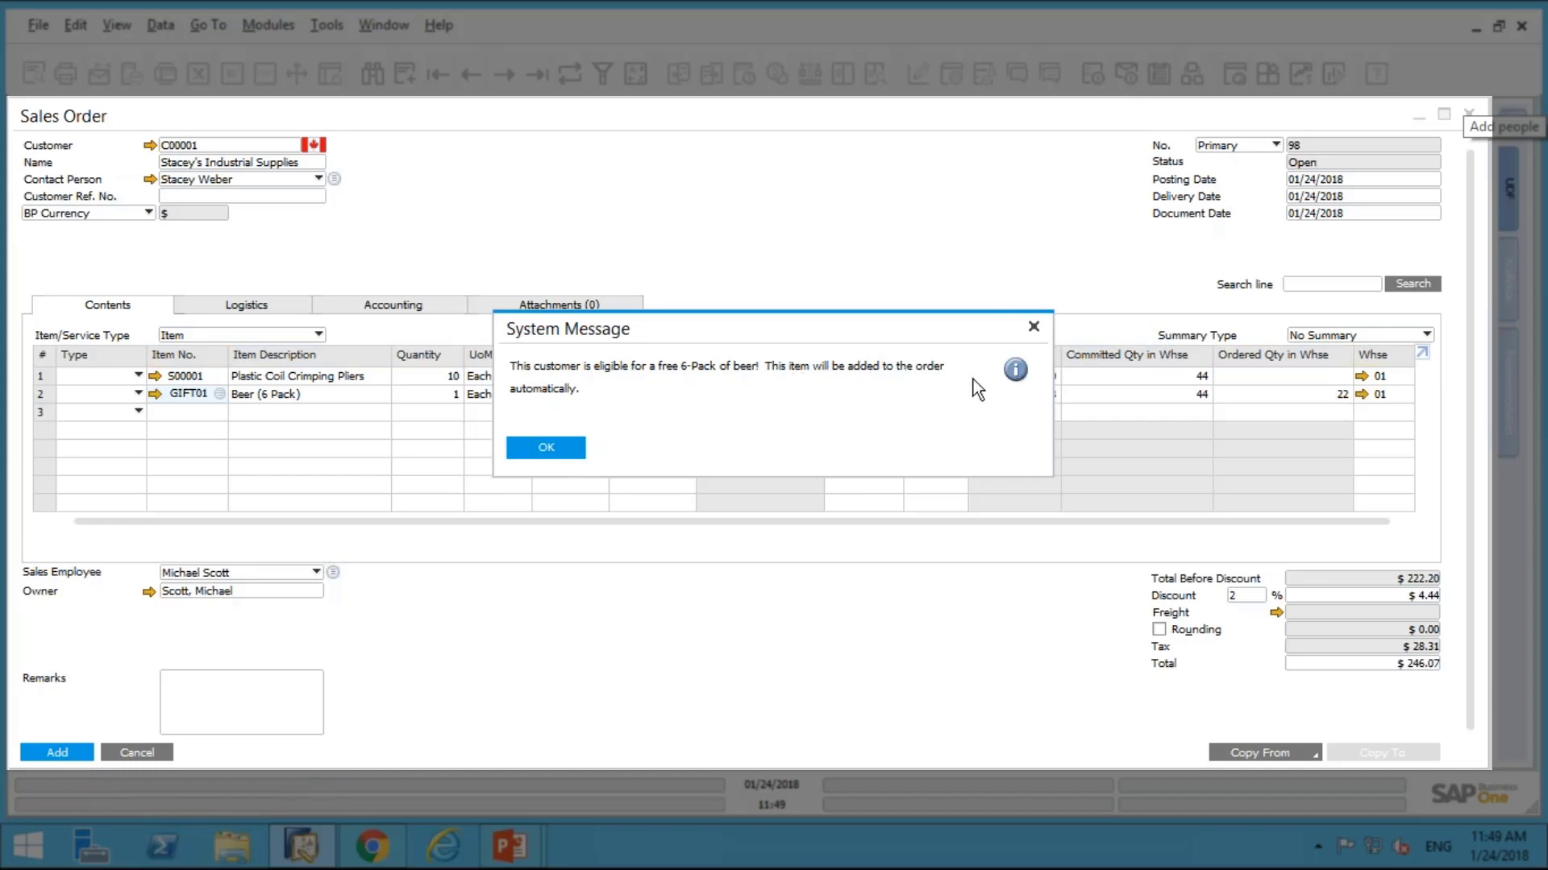
pyautogui.click(545, 447)
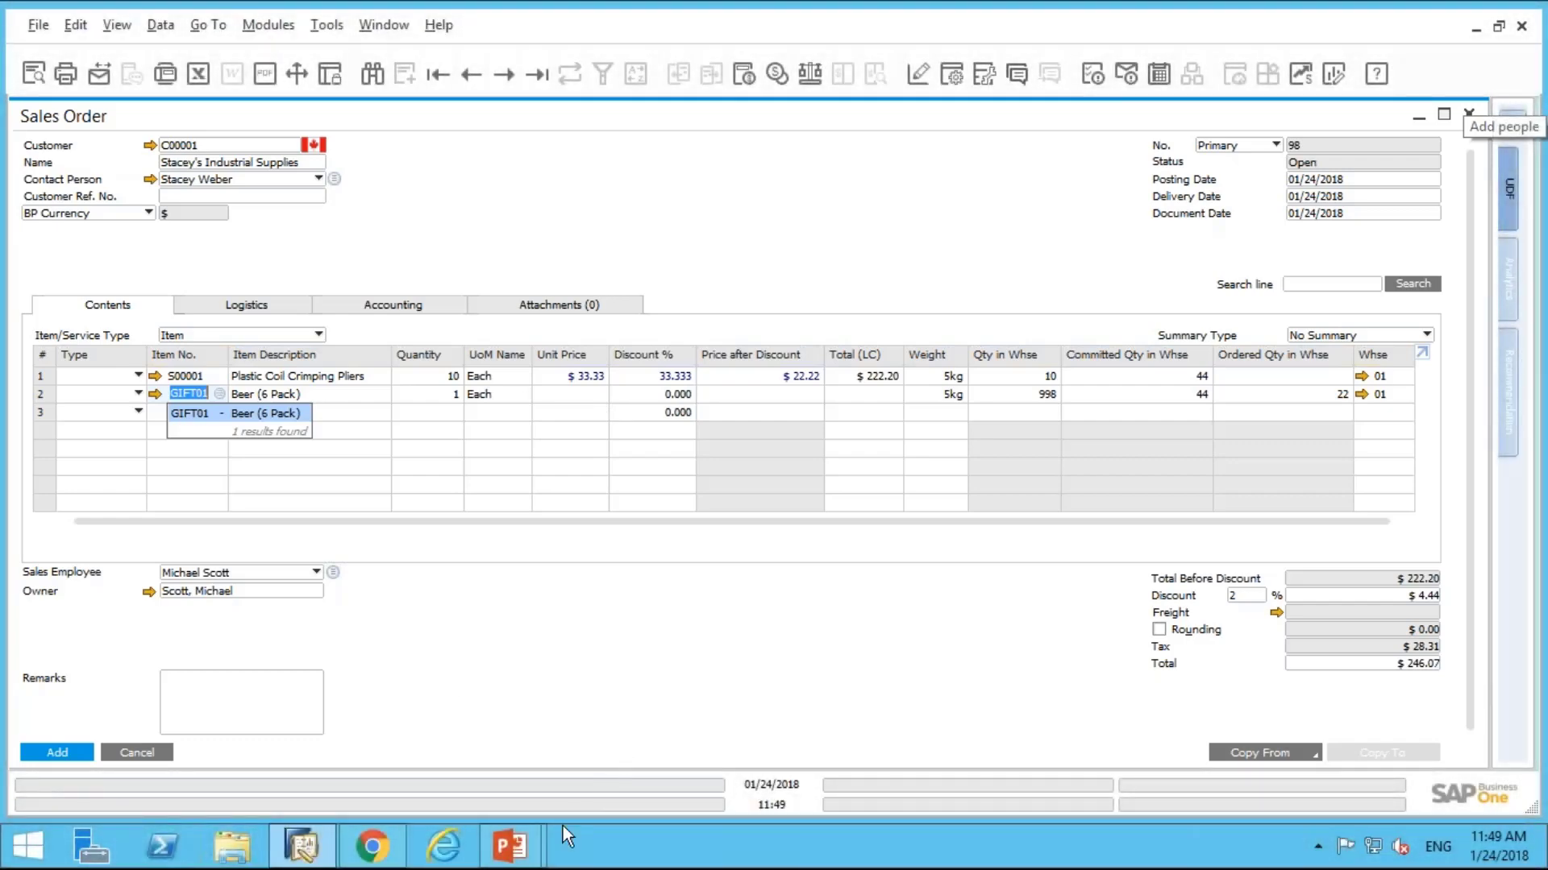
# Step: Switch to Chrome, look through the Webinars page of the ProjectLine website, and return to SAP Business One
pyautogui.click(372, 847)
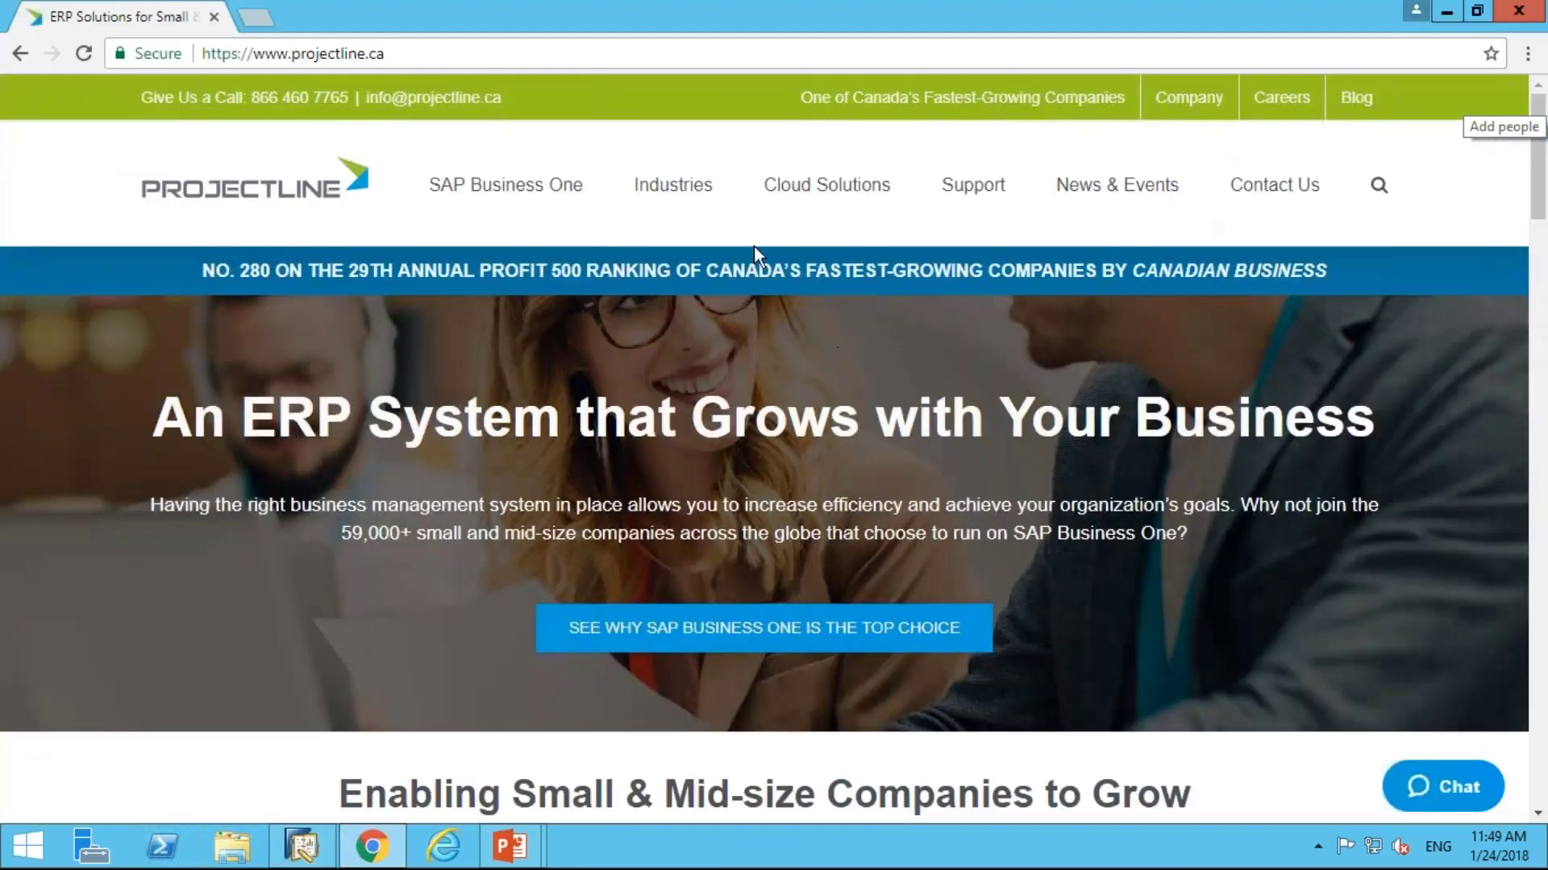
pyautogui.moveTo(976, 197)
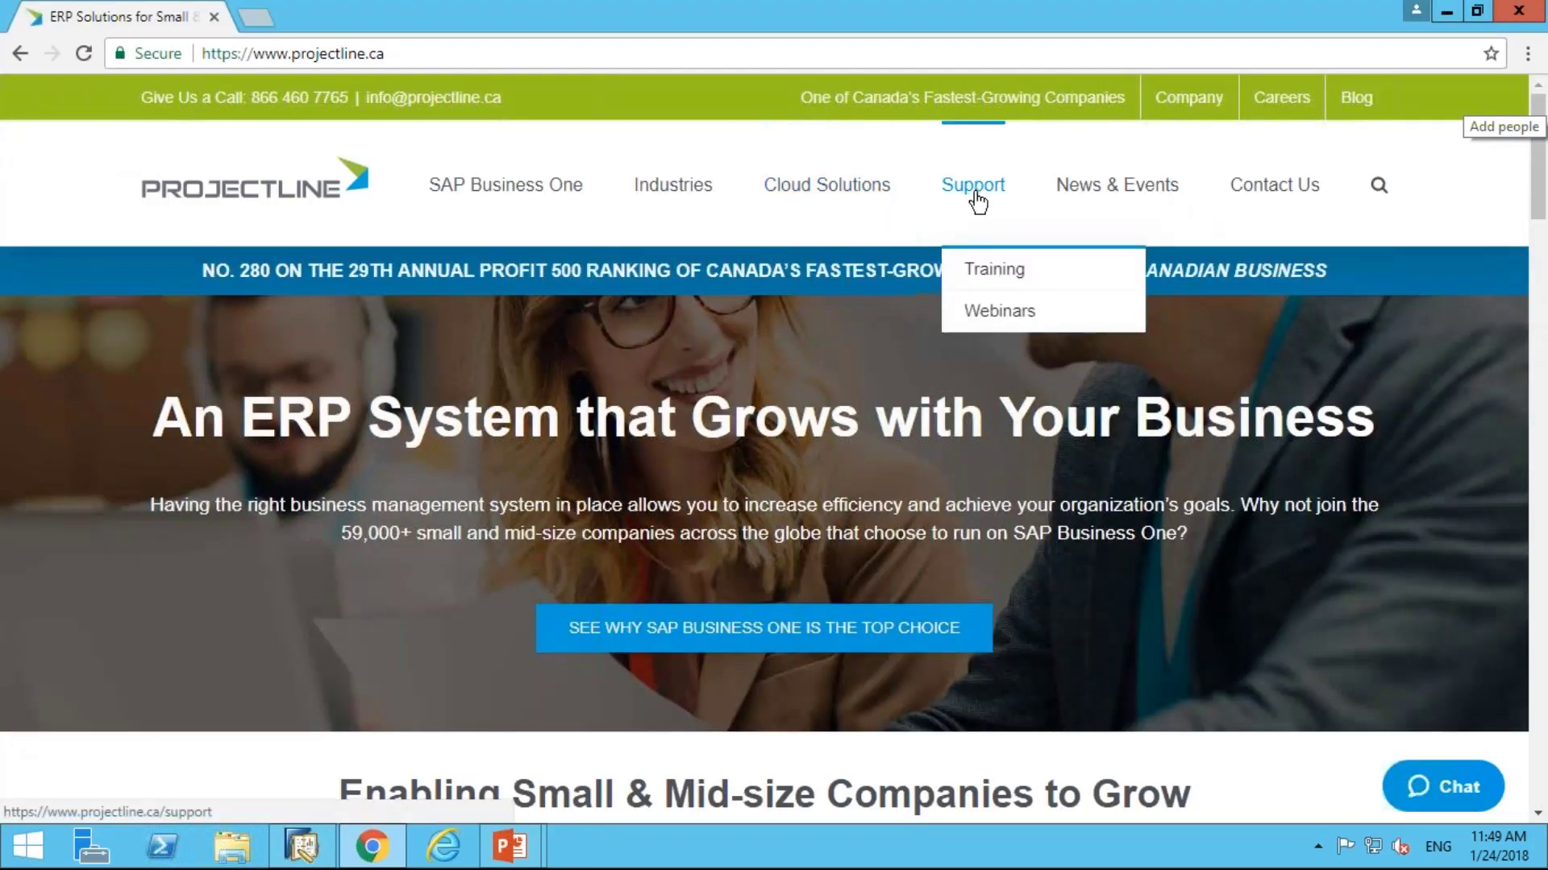
pyautogui.click(1009, 319)
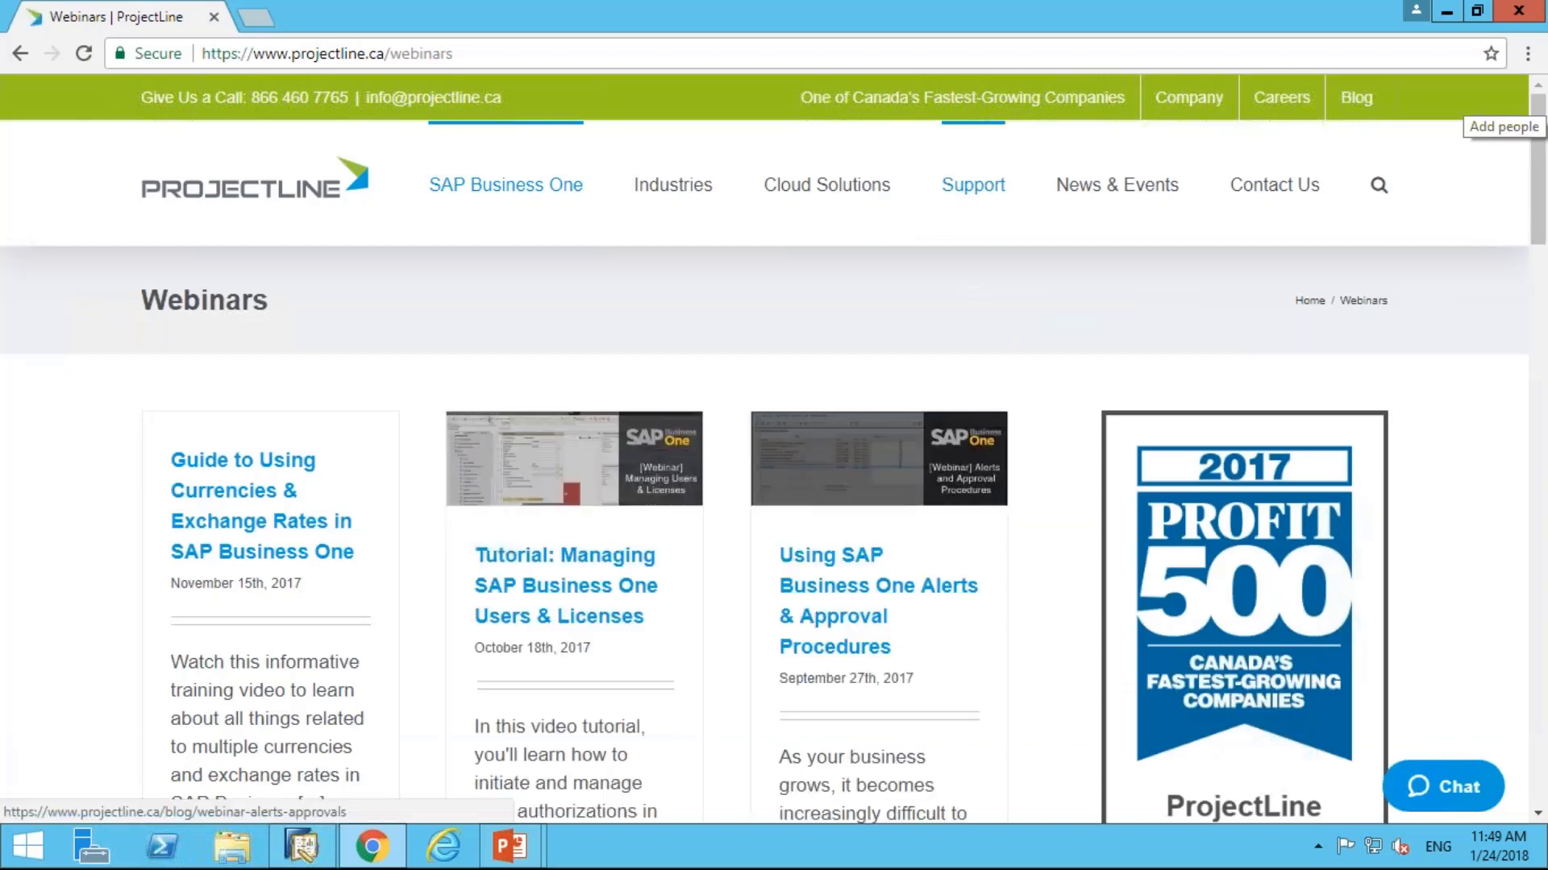
pyautogui.scroll(-3, 764, 500)
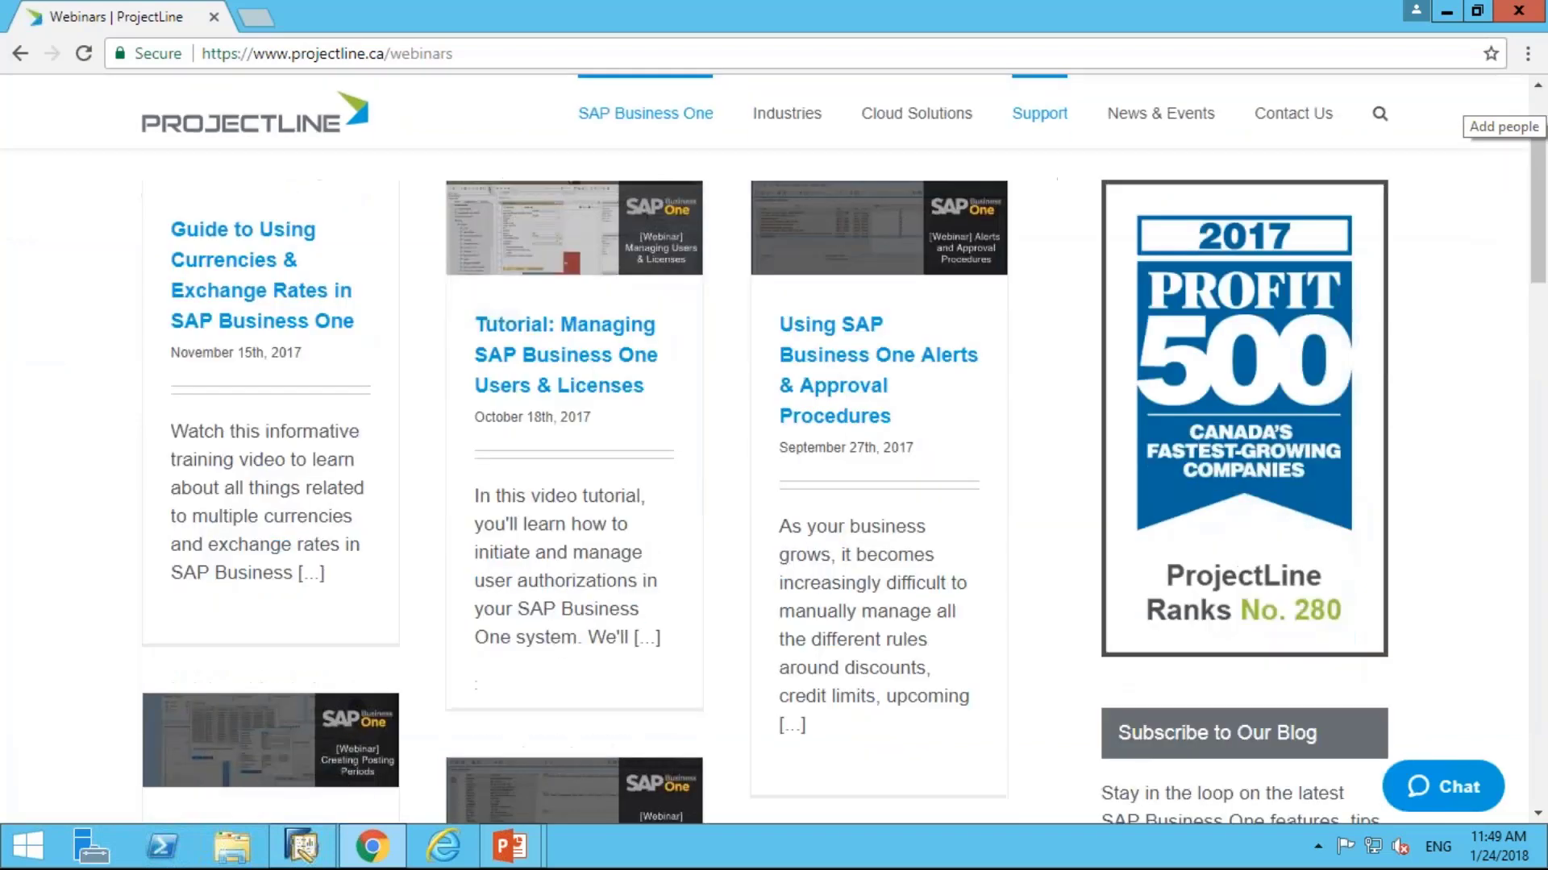
pyautogui.scroll(-4, 1088, 550)
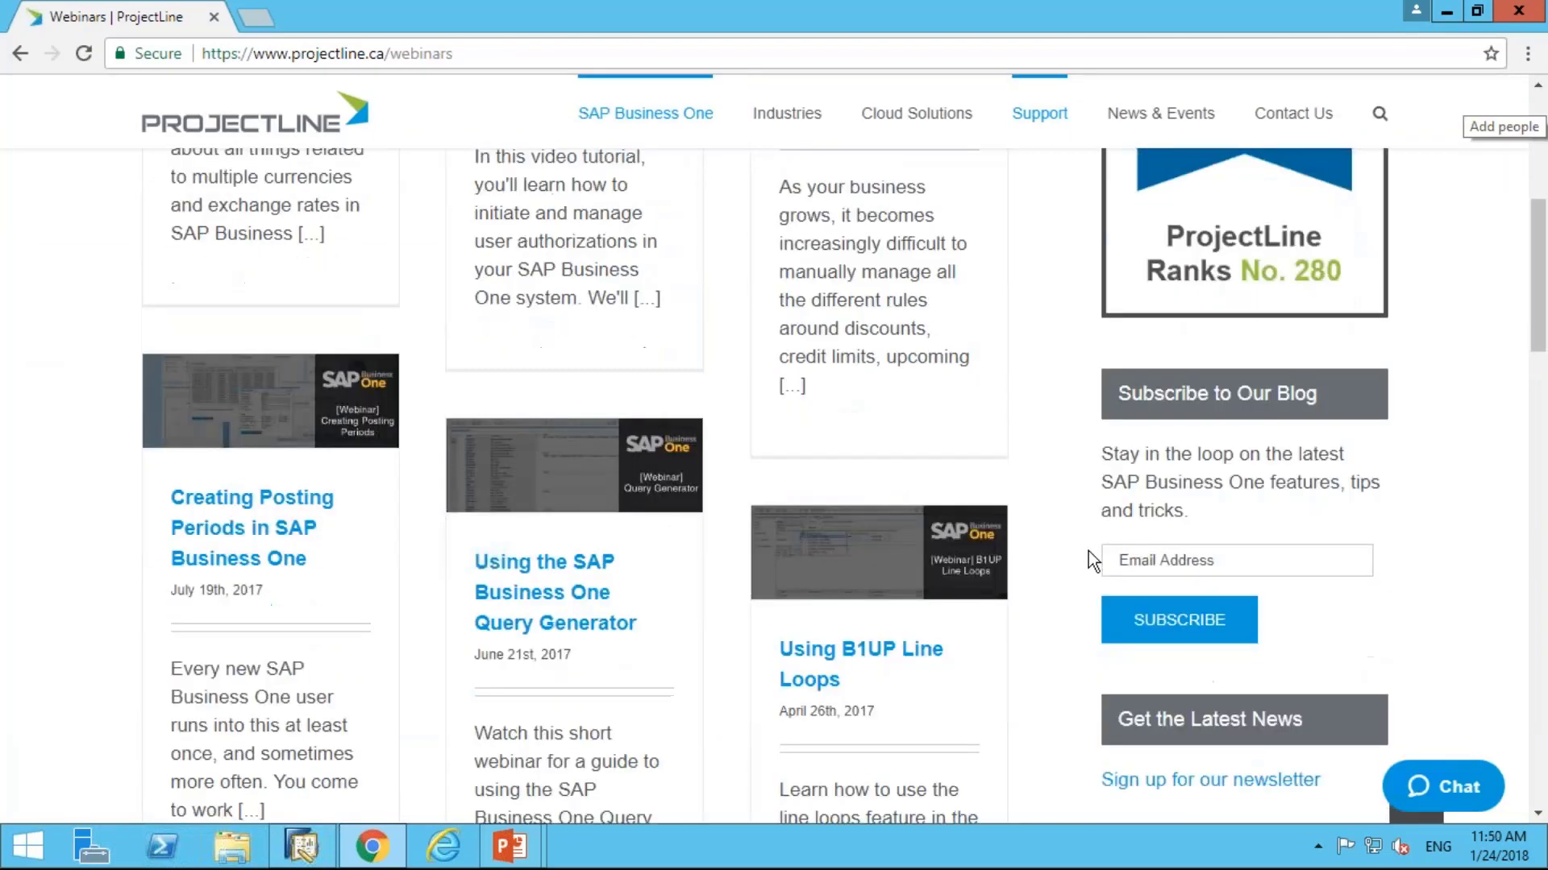
pyautogui.scroll(-3, 1088, 552)
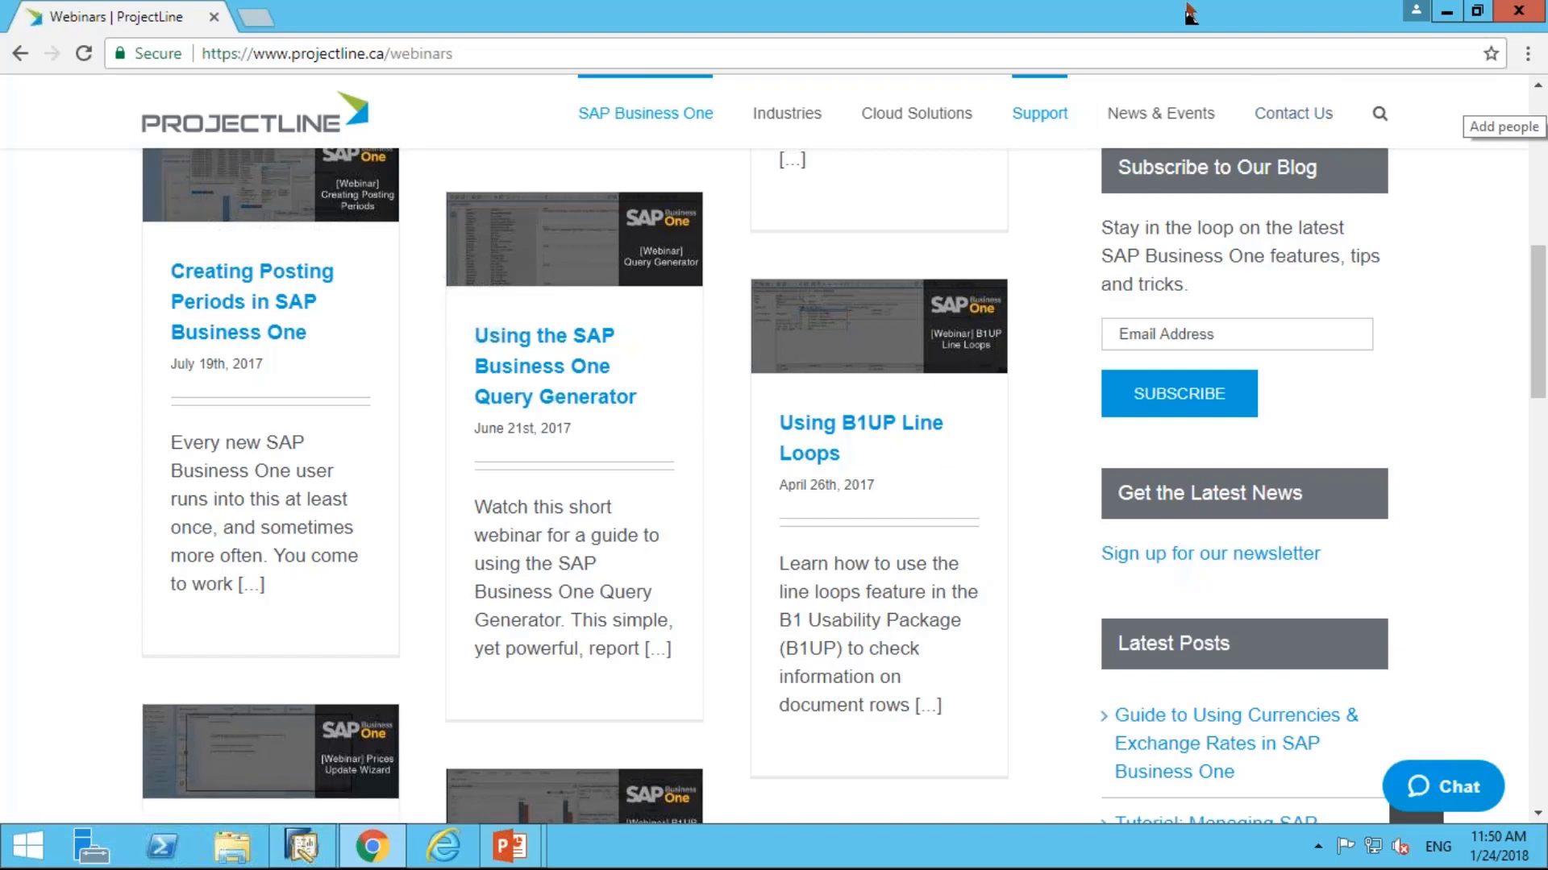
pyautogui.click(1446, 13)
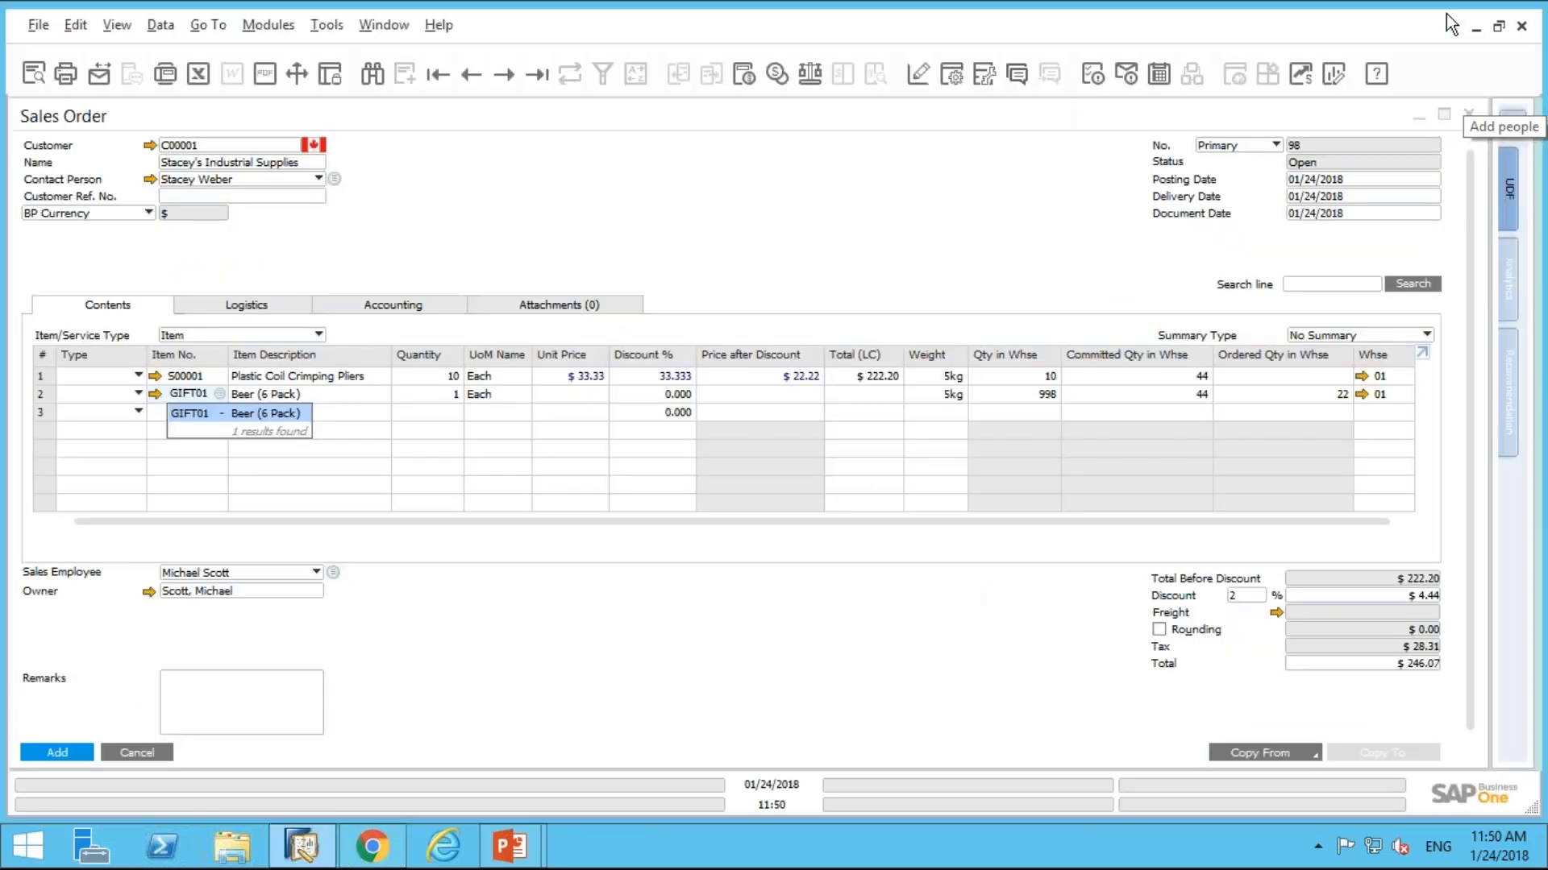
# Step: Discard the unsaved sales order and bring the customer's Special Prices for Business Partners window forward at full size
pyautogui.click(137, 754)
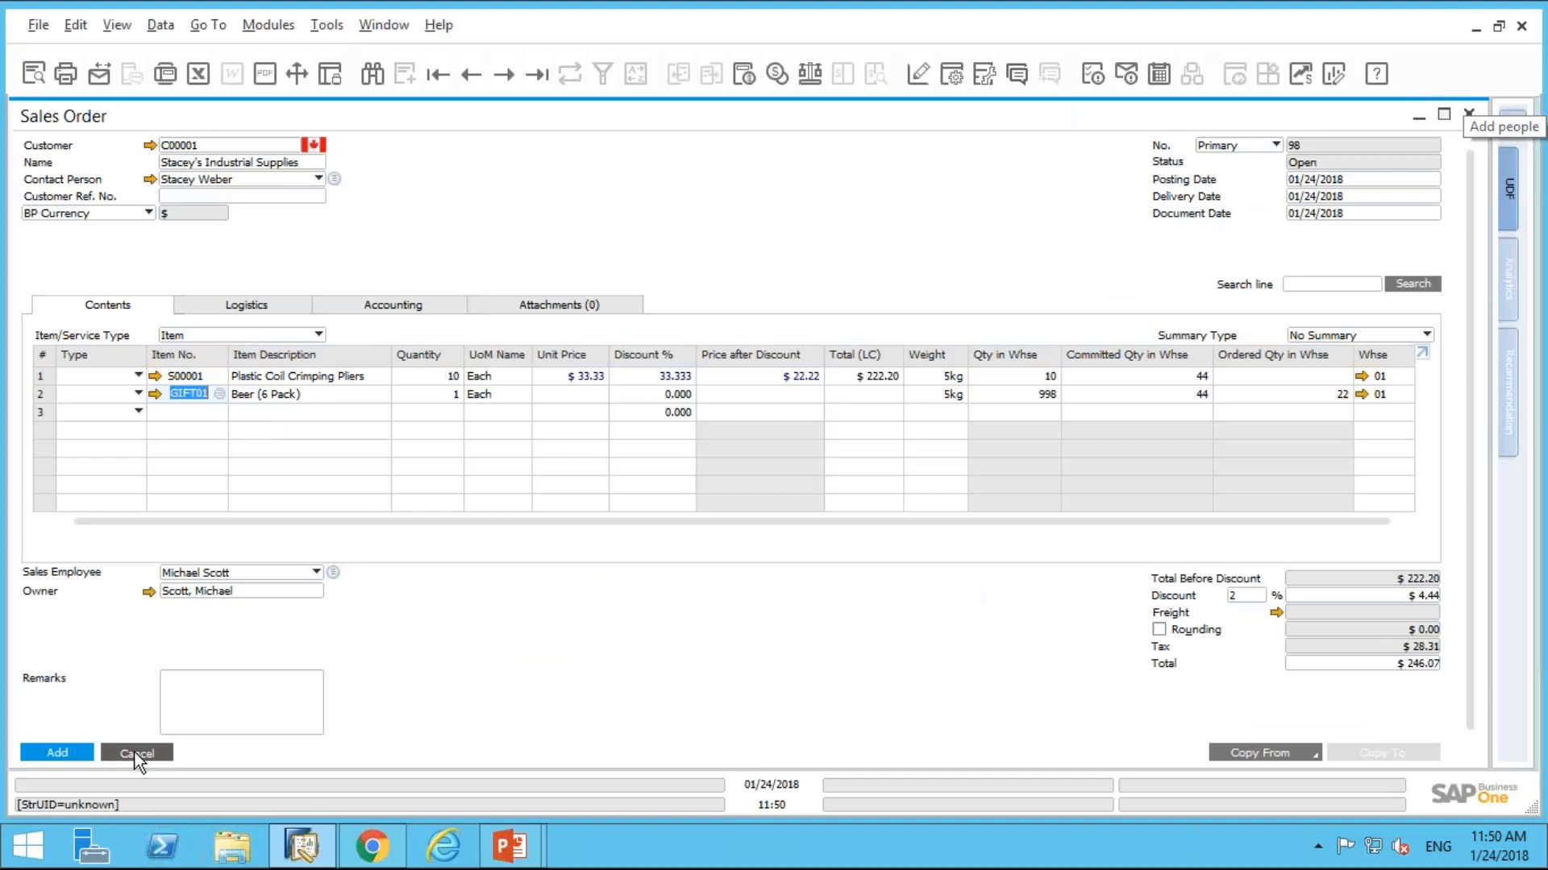
pyautogui.click(137, 754)
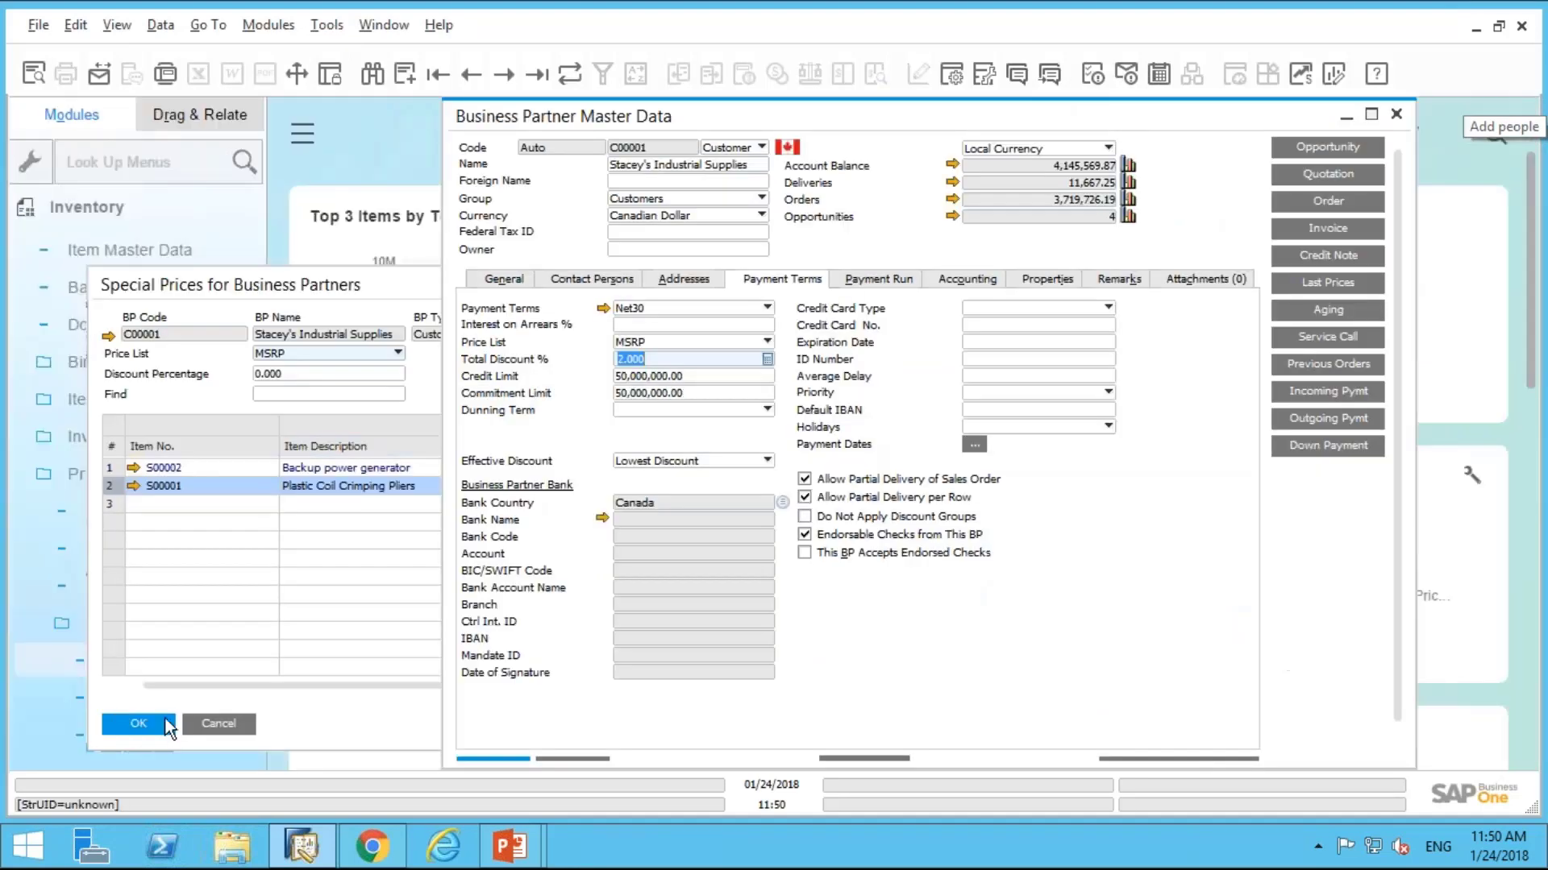
pyautogui.click(375, 567)
pyautogui.click(798, 284)
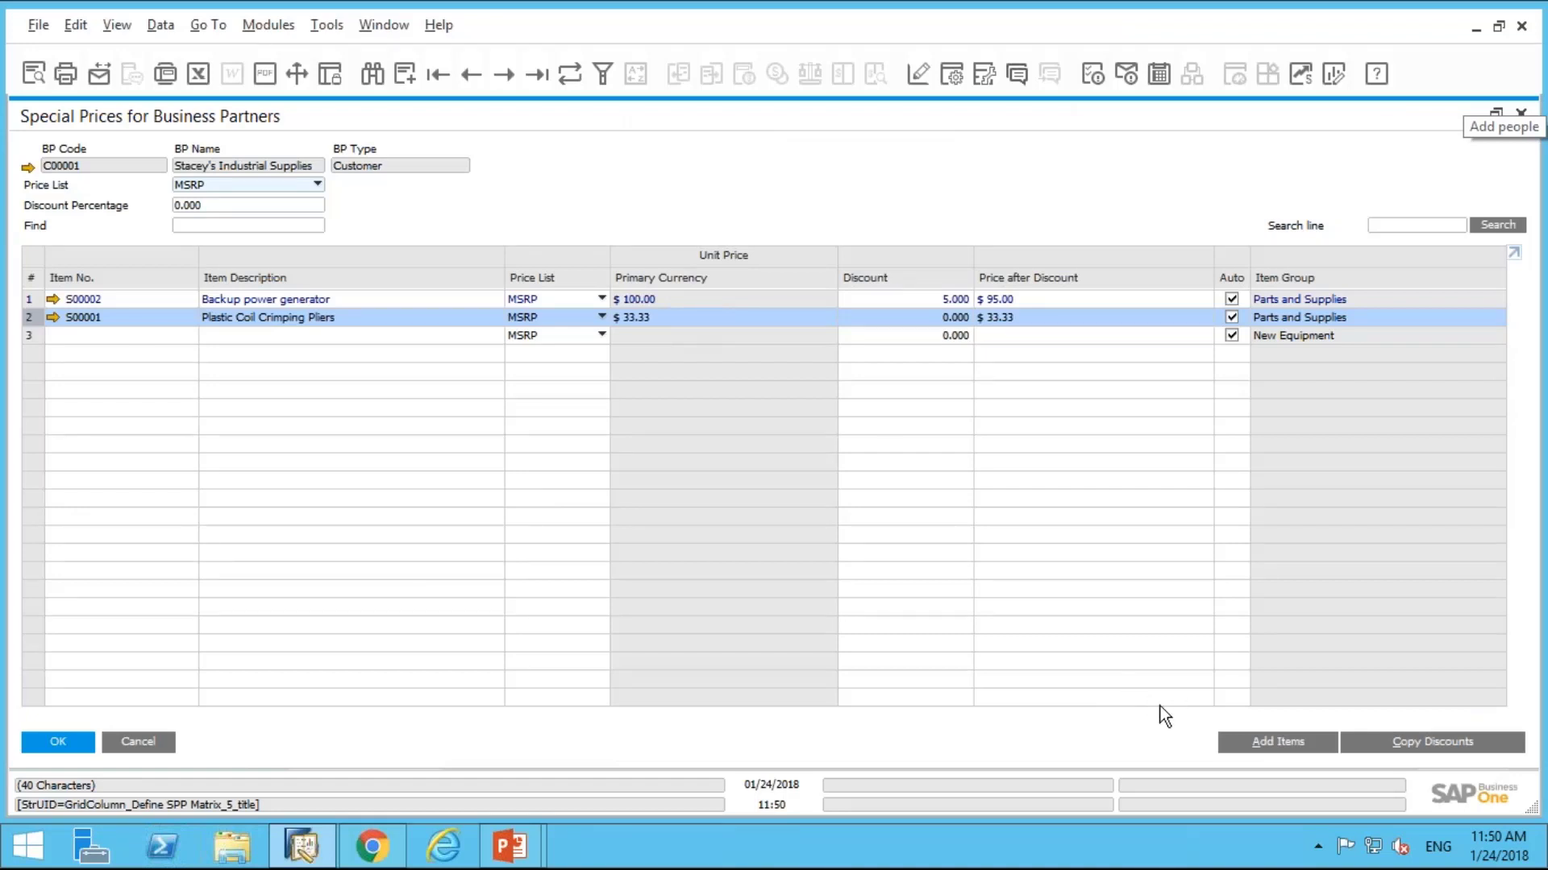
# Step: Search the customer's special price lines for 00002
pyautogui.click(1400, 224)
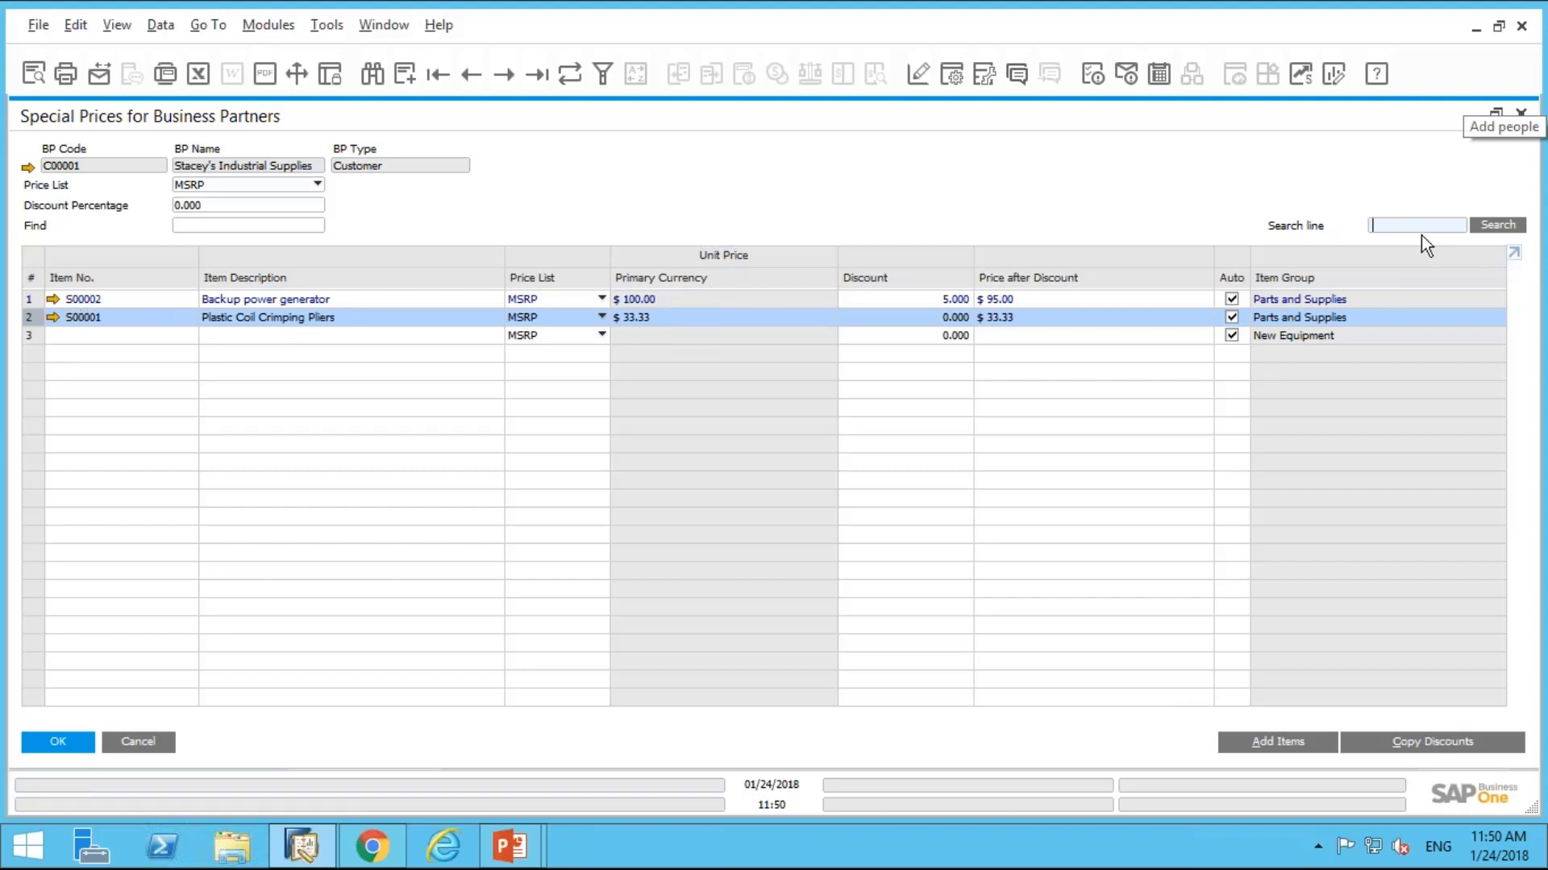
pyautogui.write('00002')
pyautogui.click(1491, 229)
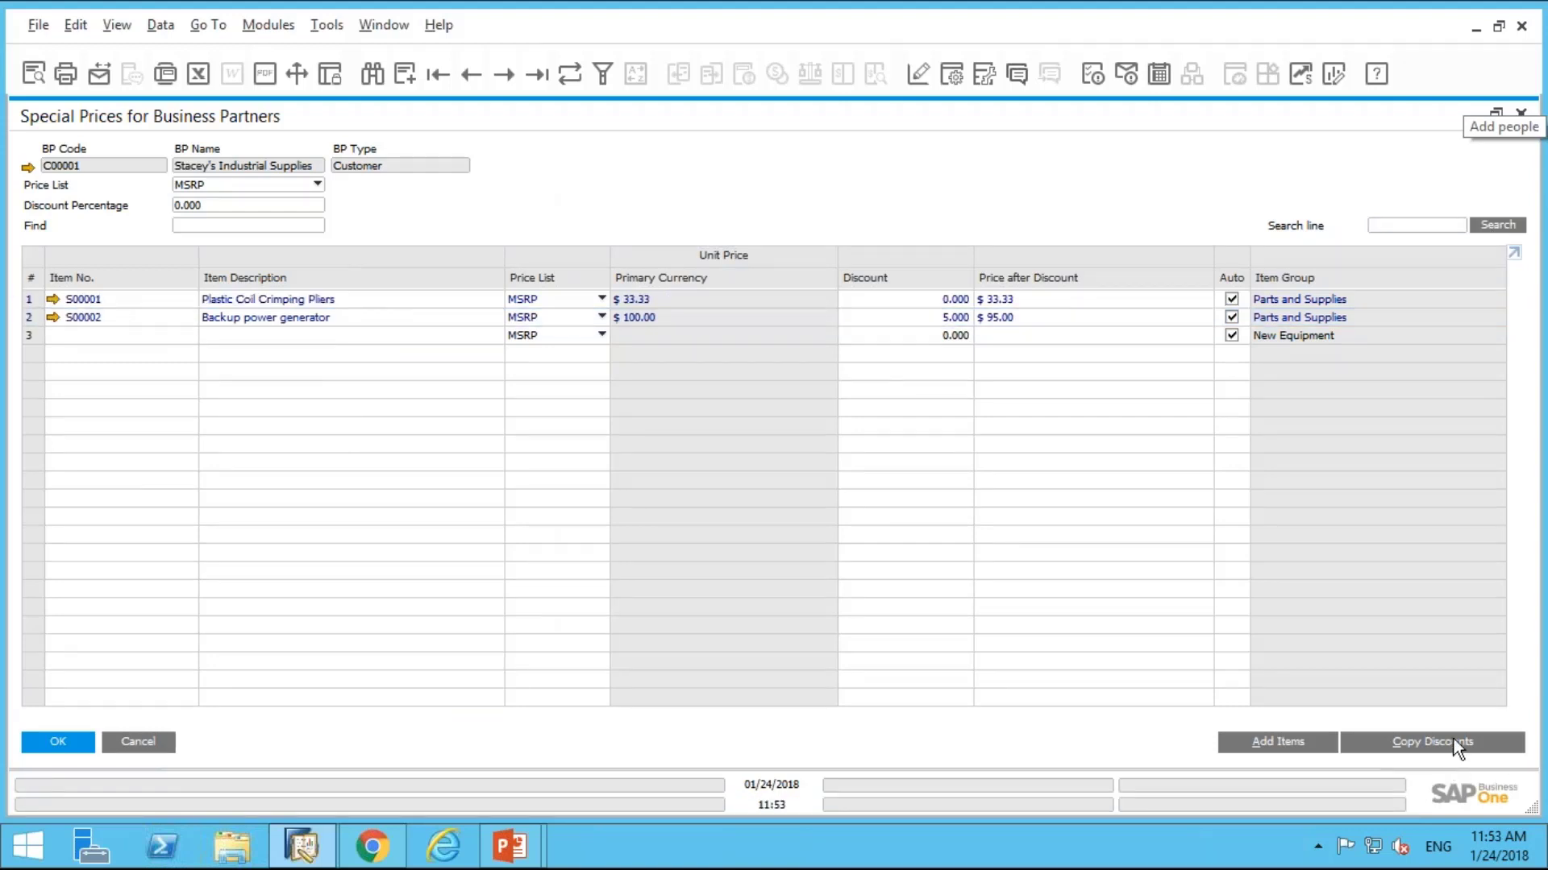
# Step: Examine the Copy Discounts criteria for business partner codes, customer group and properties, and close them without copying
pyautogui.click(1455, 742)
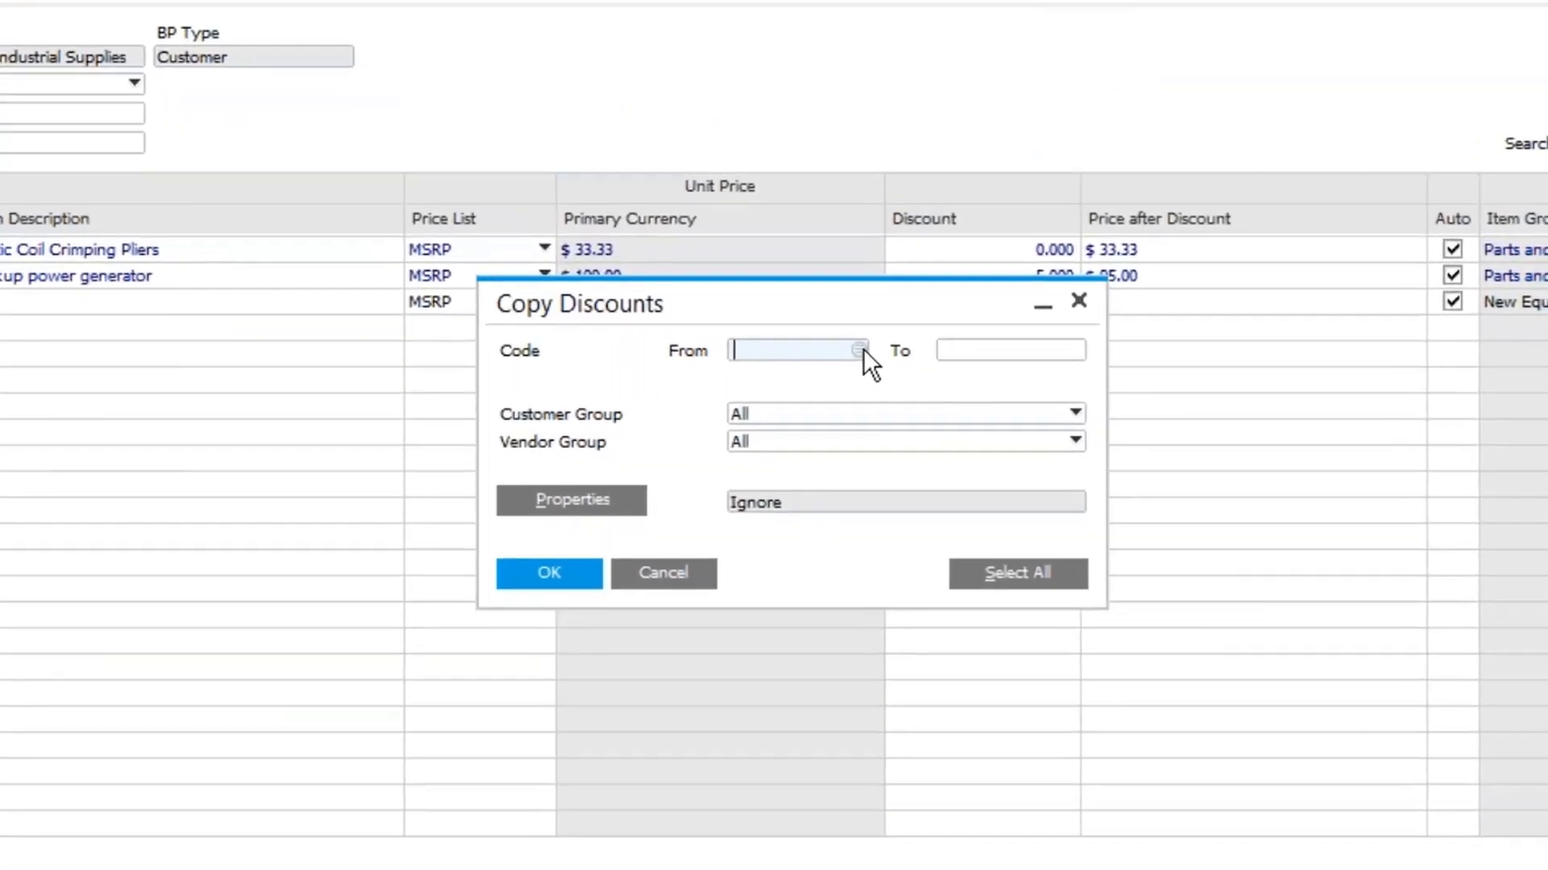
pyautogui.click(1010, 456)
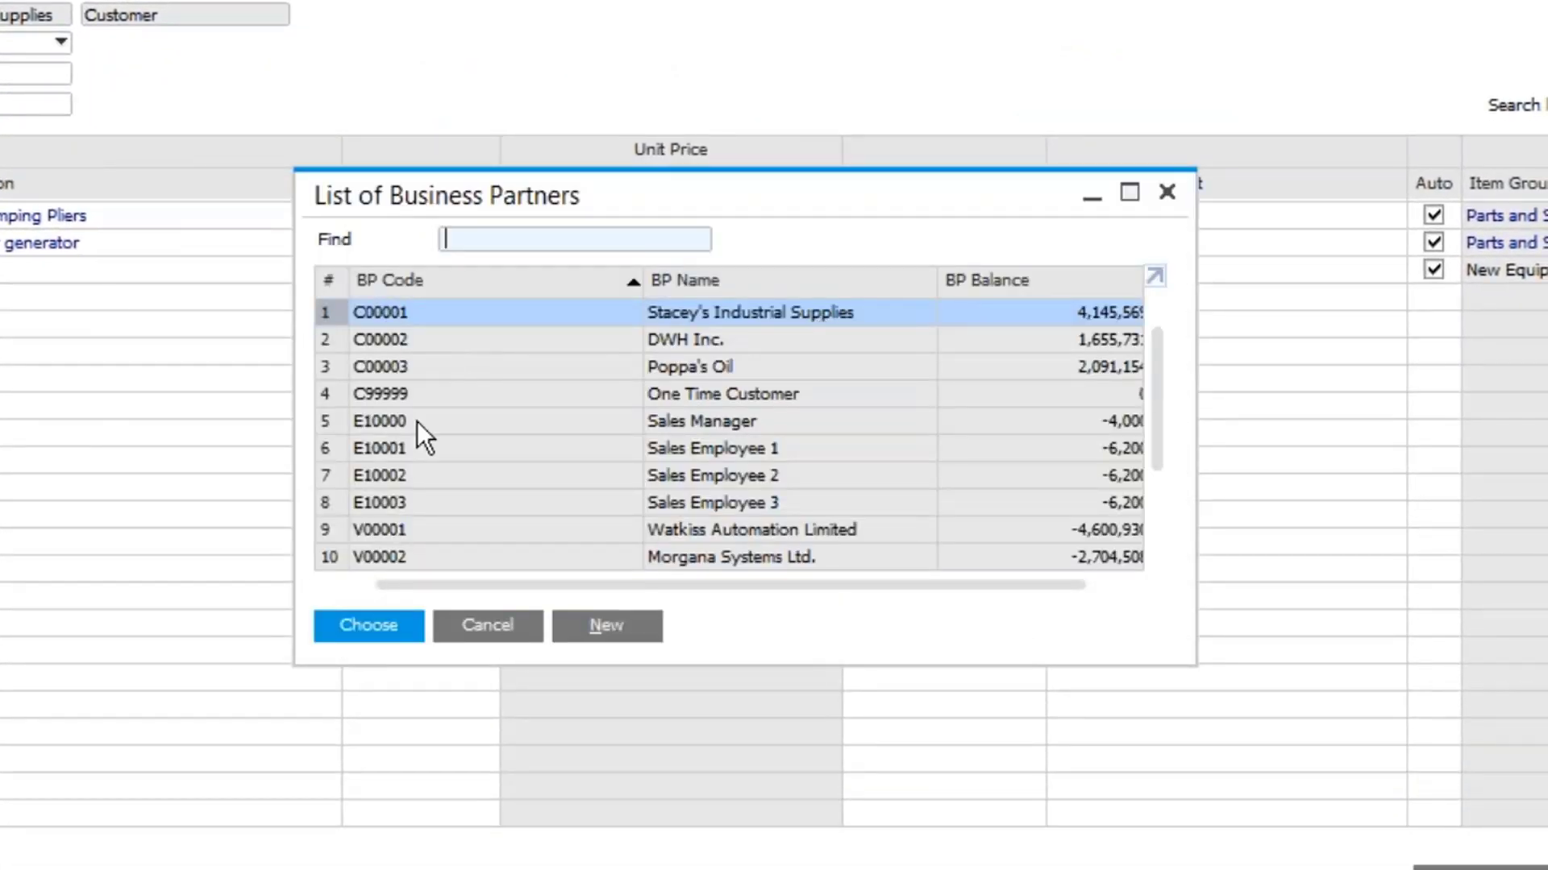
pyautogui.click(519, 637)
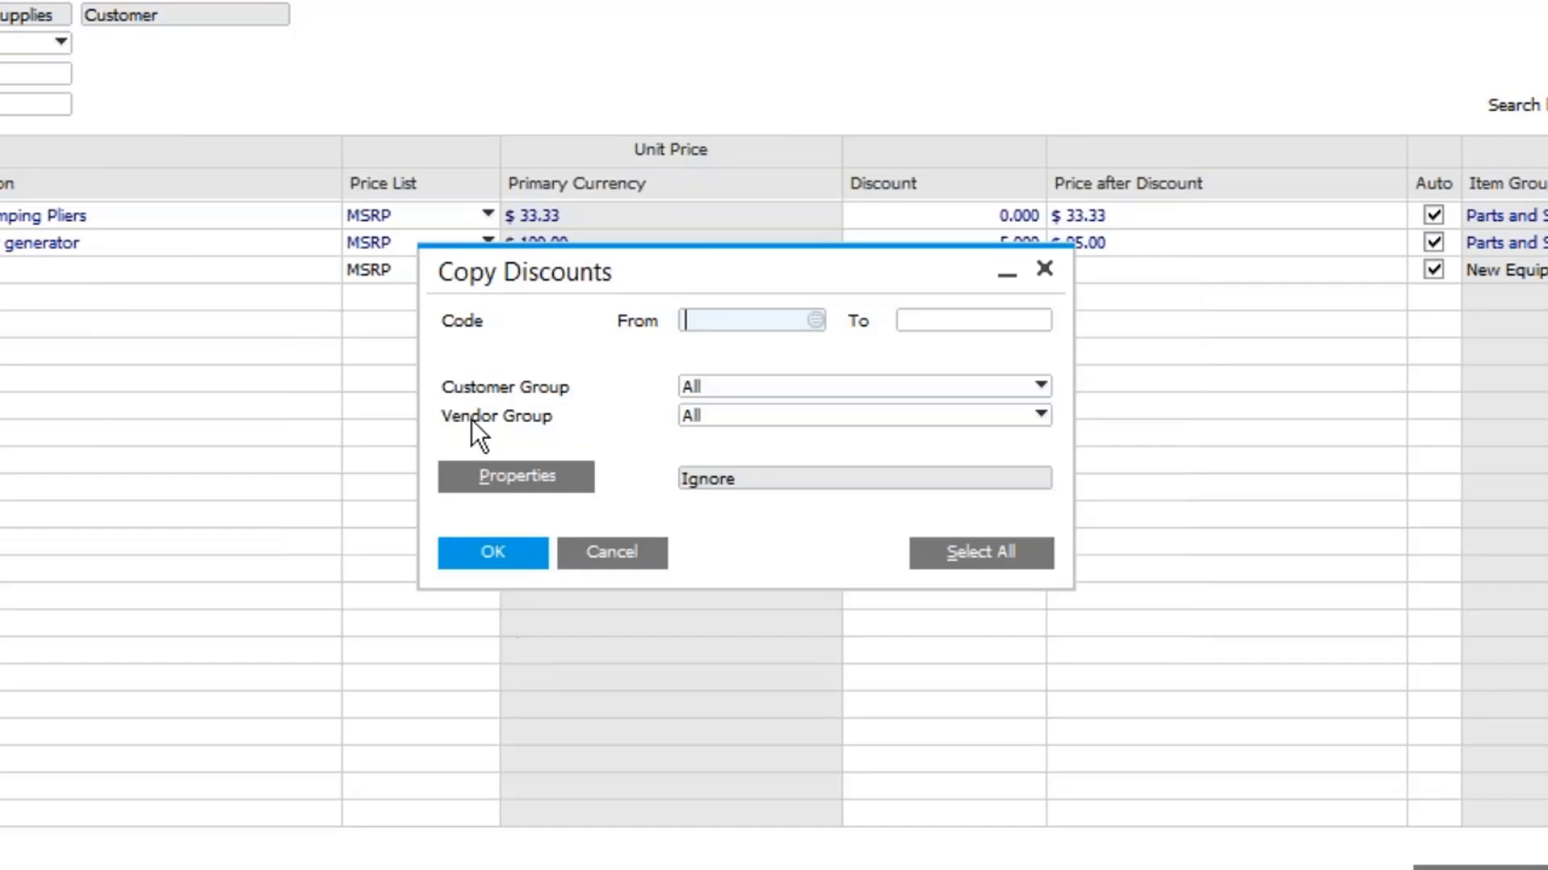
pyautogui.click(694, 390)
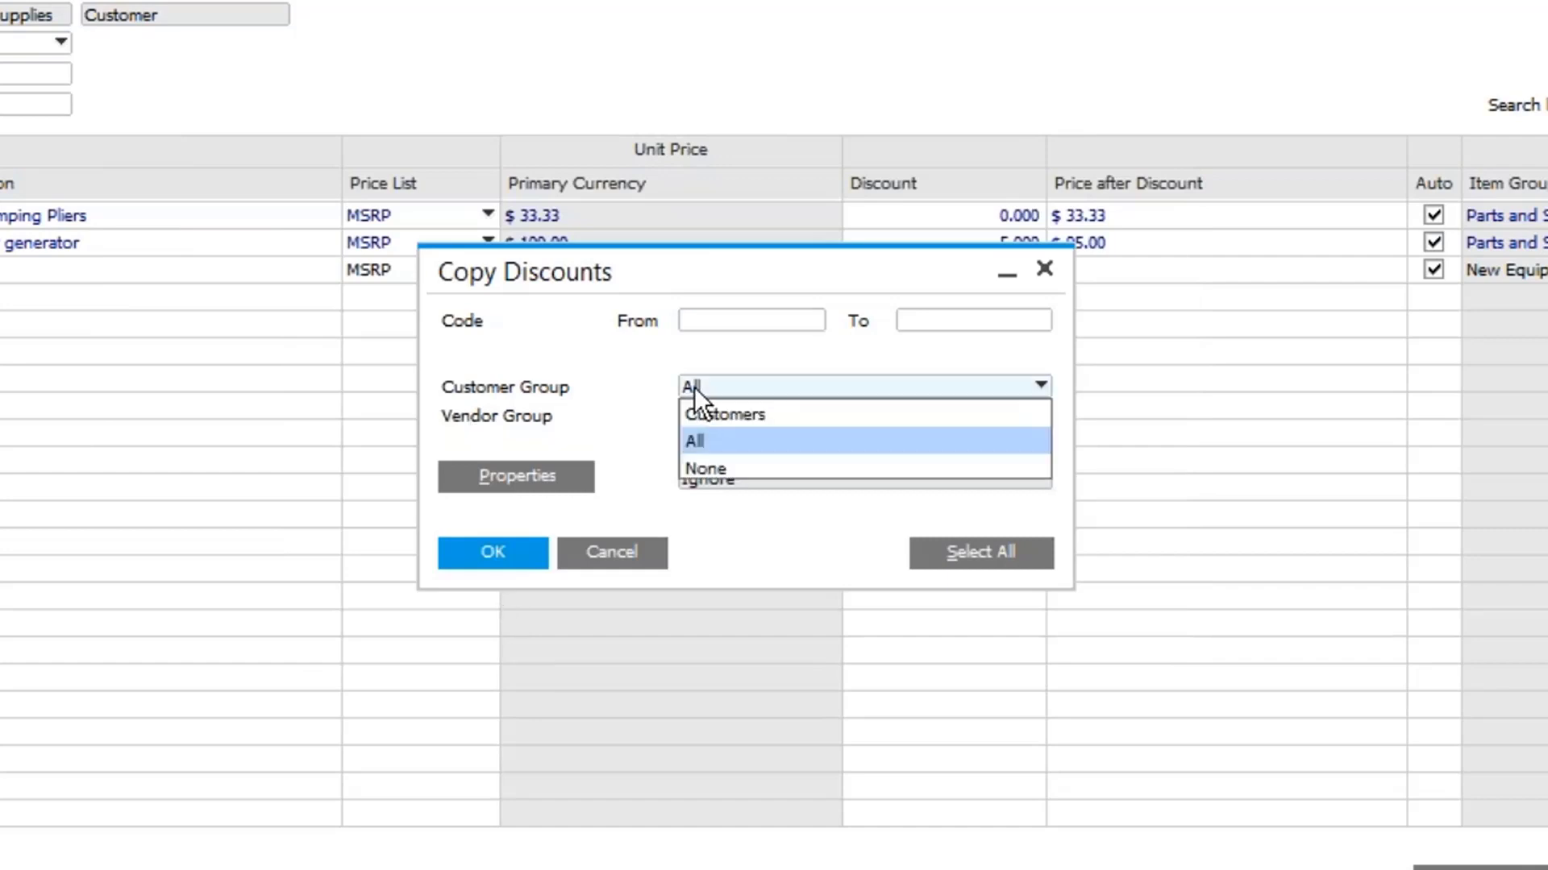
pyautogui.click(694, 387)
pyautogui.click(552, 480)
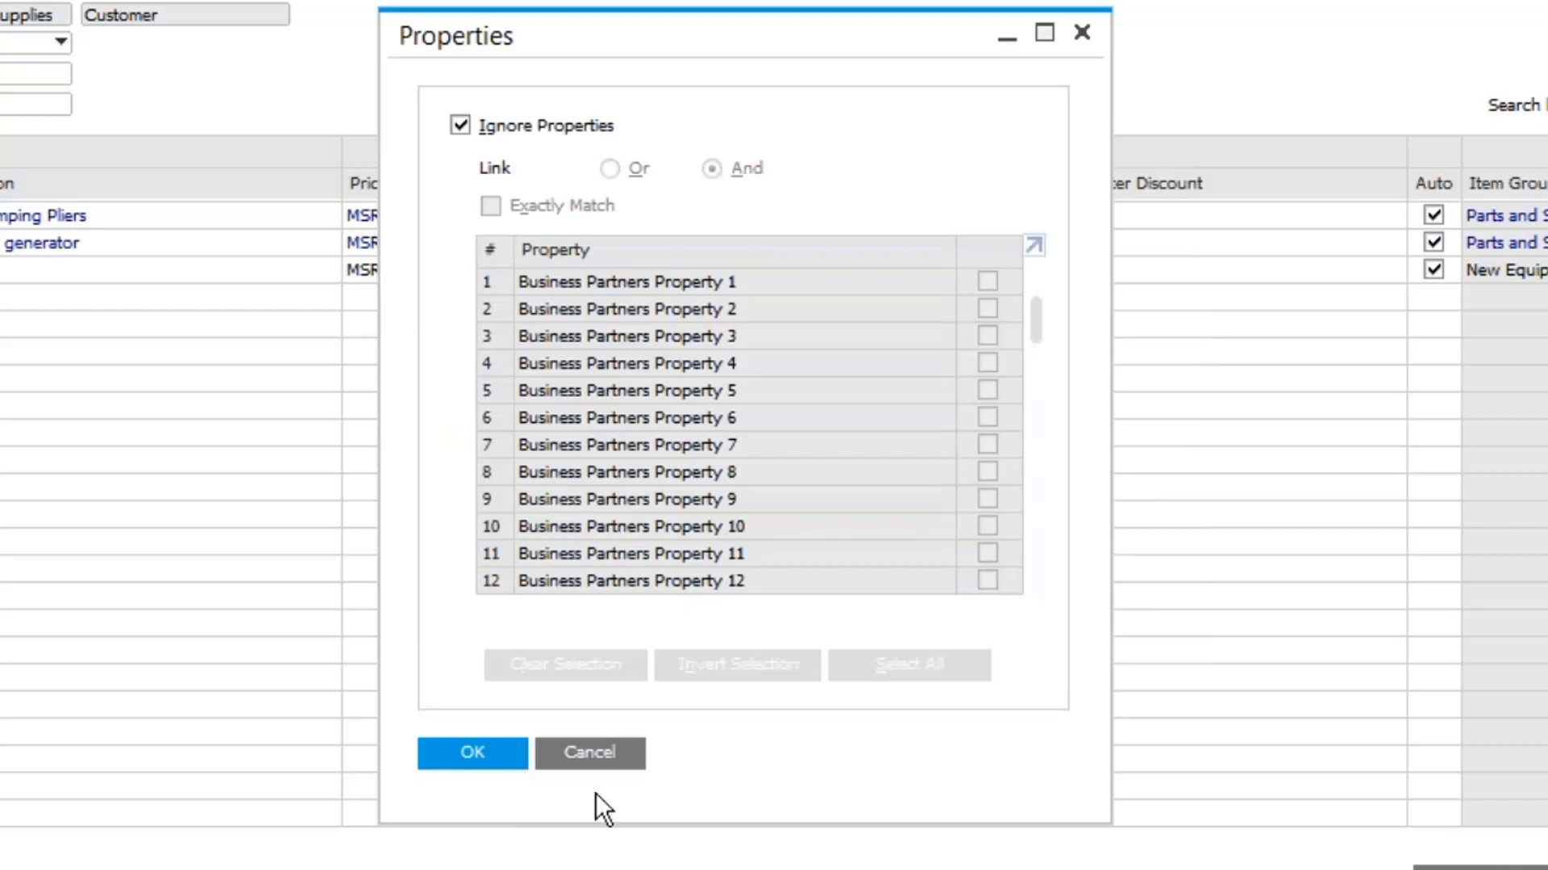
pyautogui.click(598, 753)
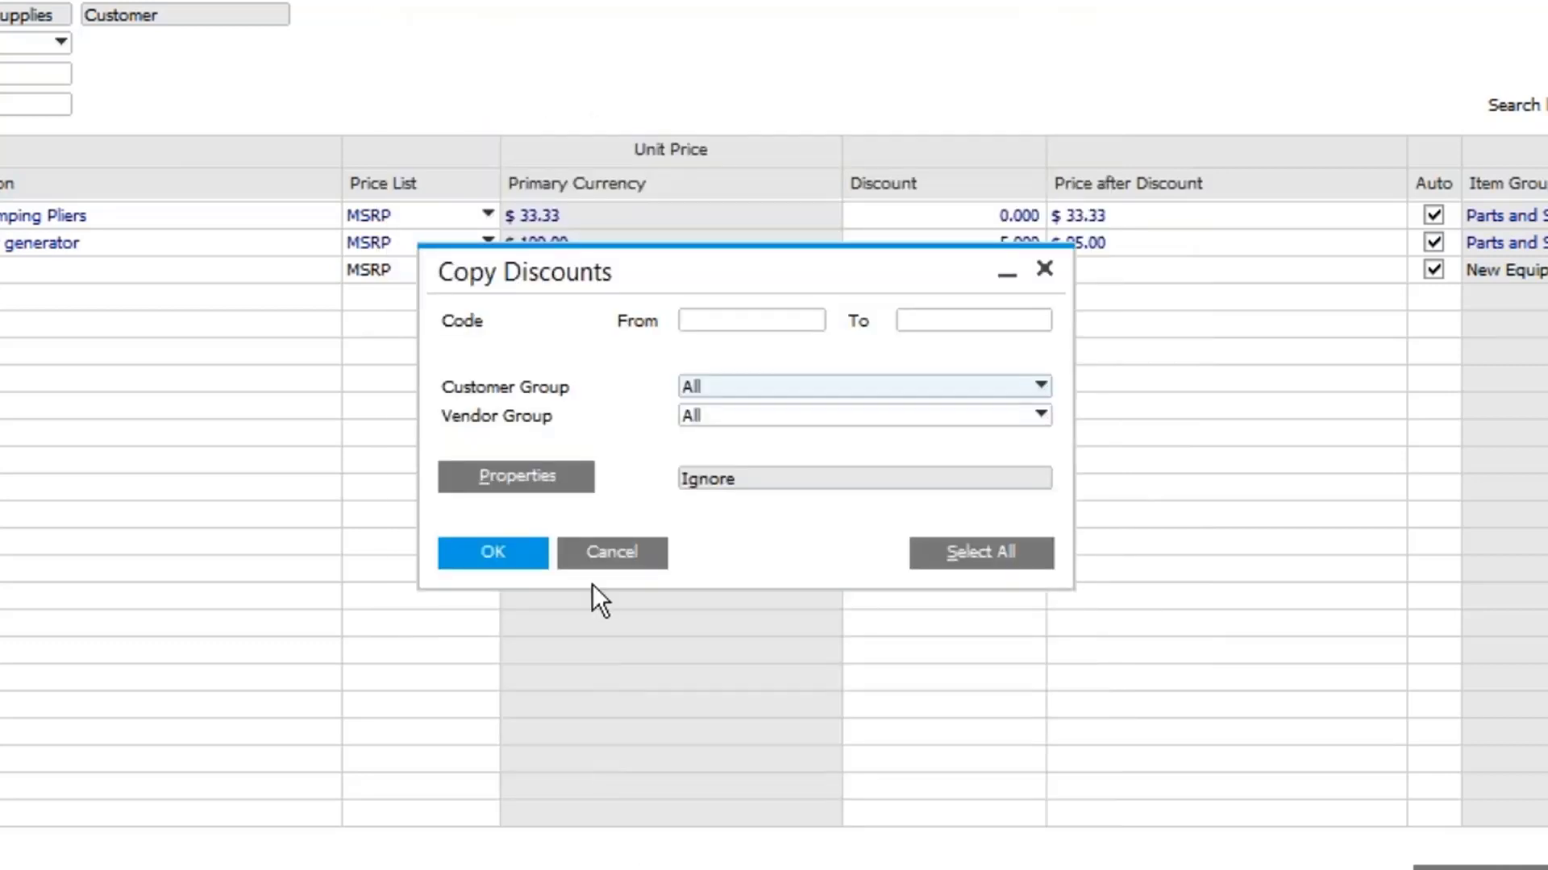
pyautogui.click(635, 564)
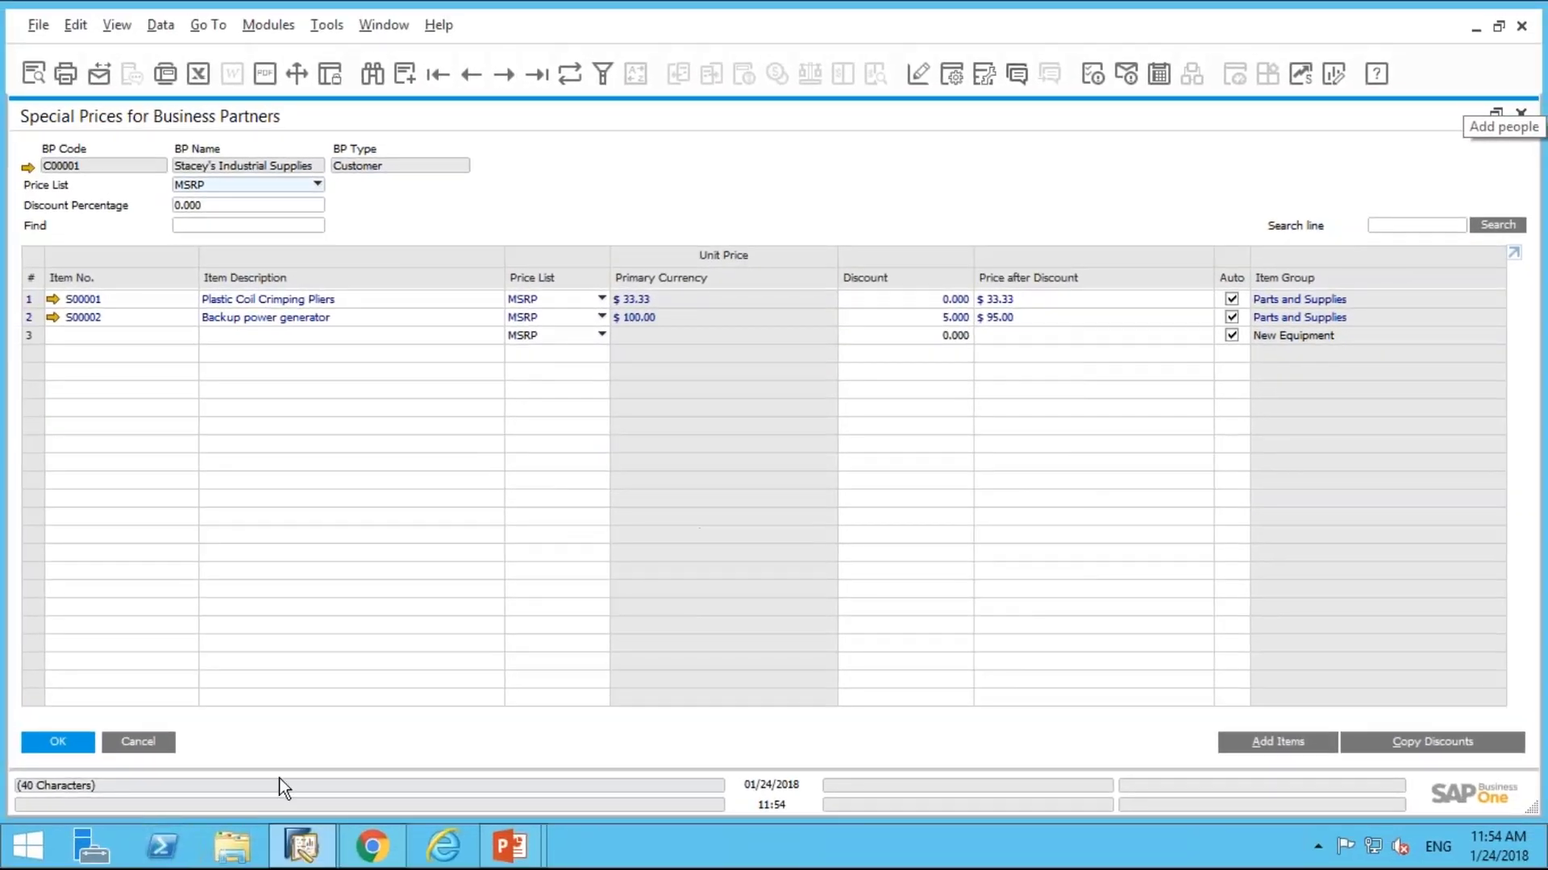
# Step: Close the Special Prices window and open Copy Special Prices to Selection Criteria among the Inventory price list functions
pyautogui.click(129, 743)
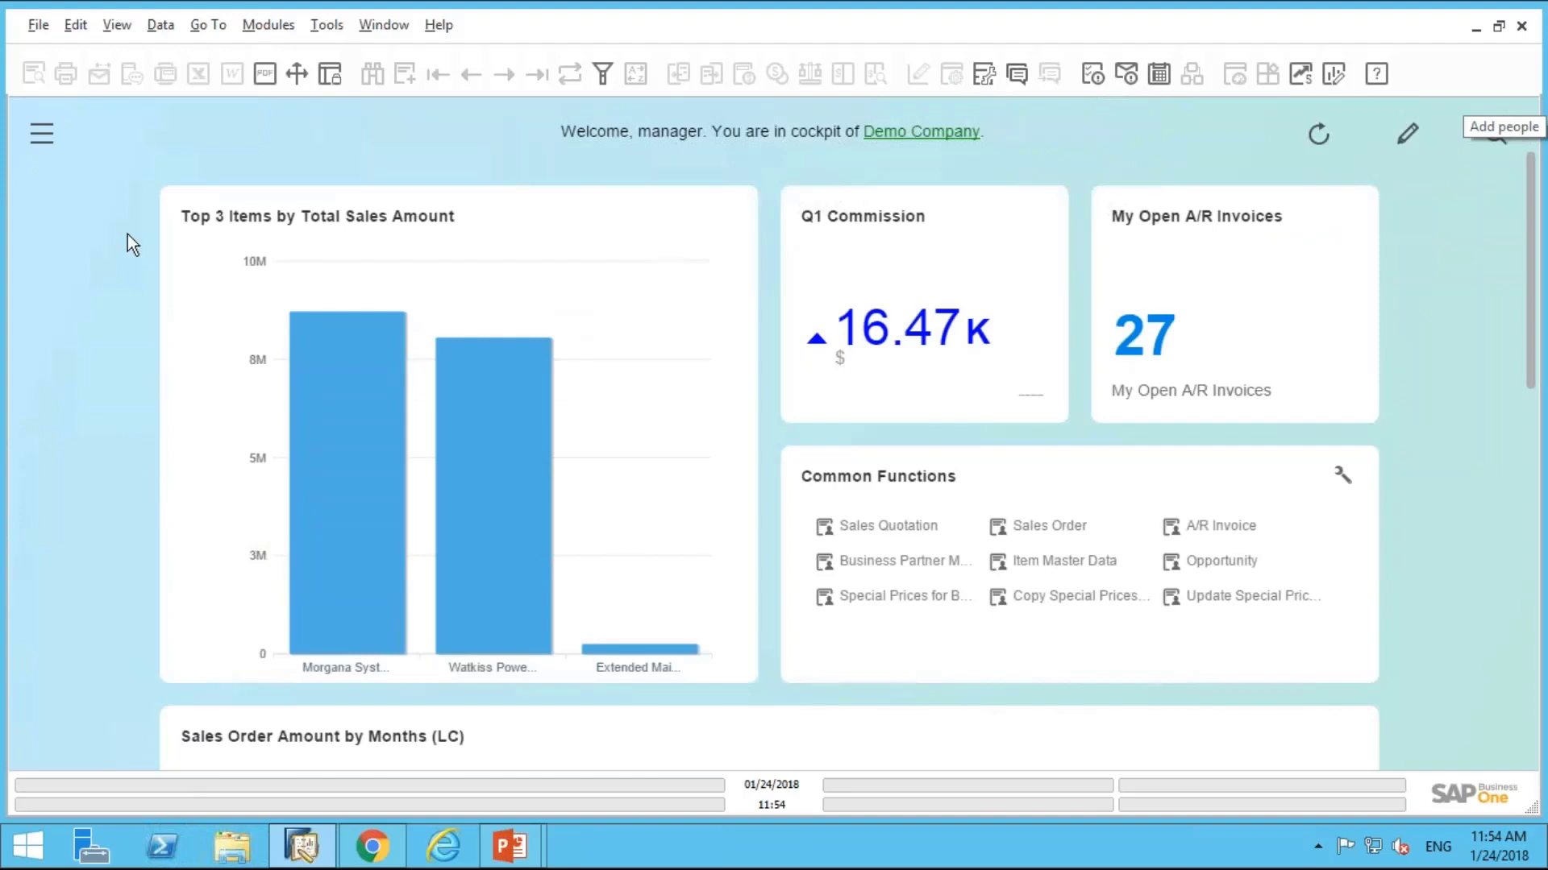
pyautogui.click(42, 133)
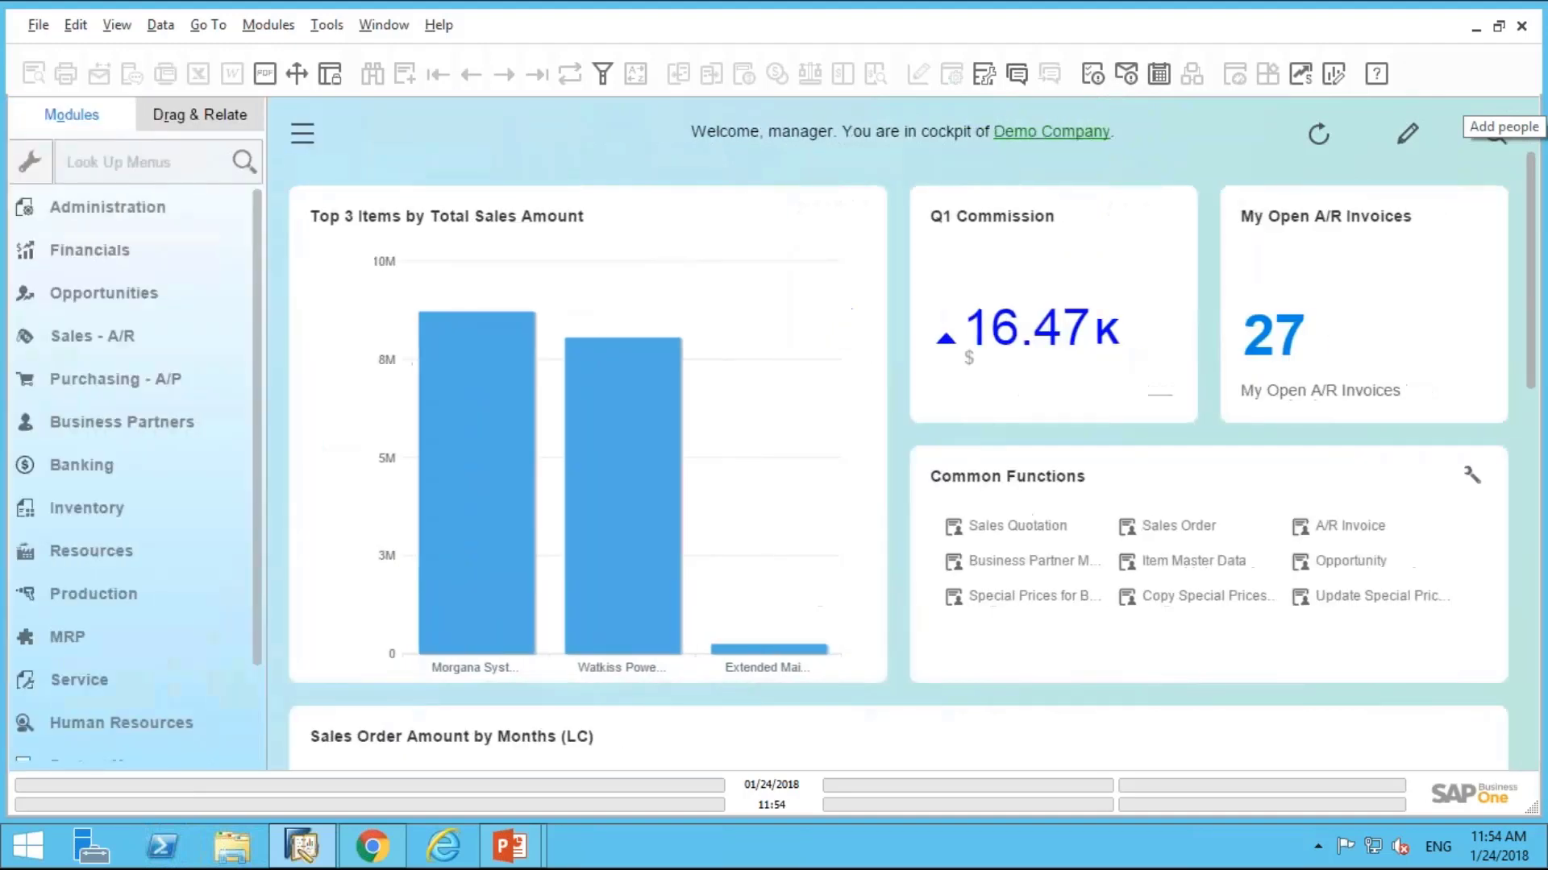
pyautogui.click(75, 506)
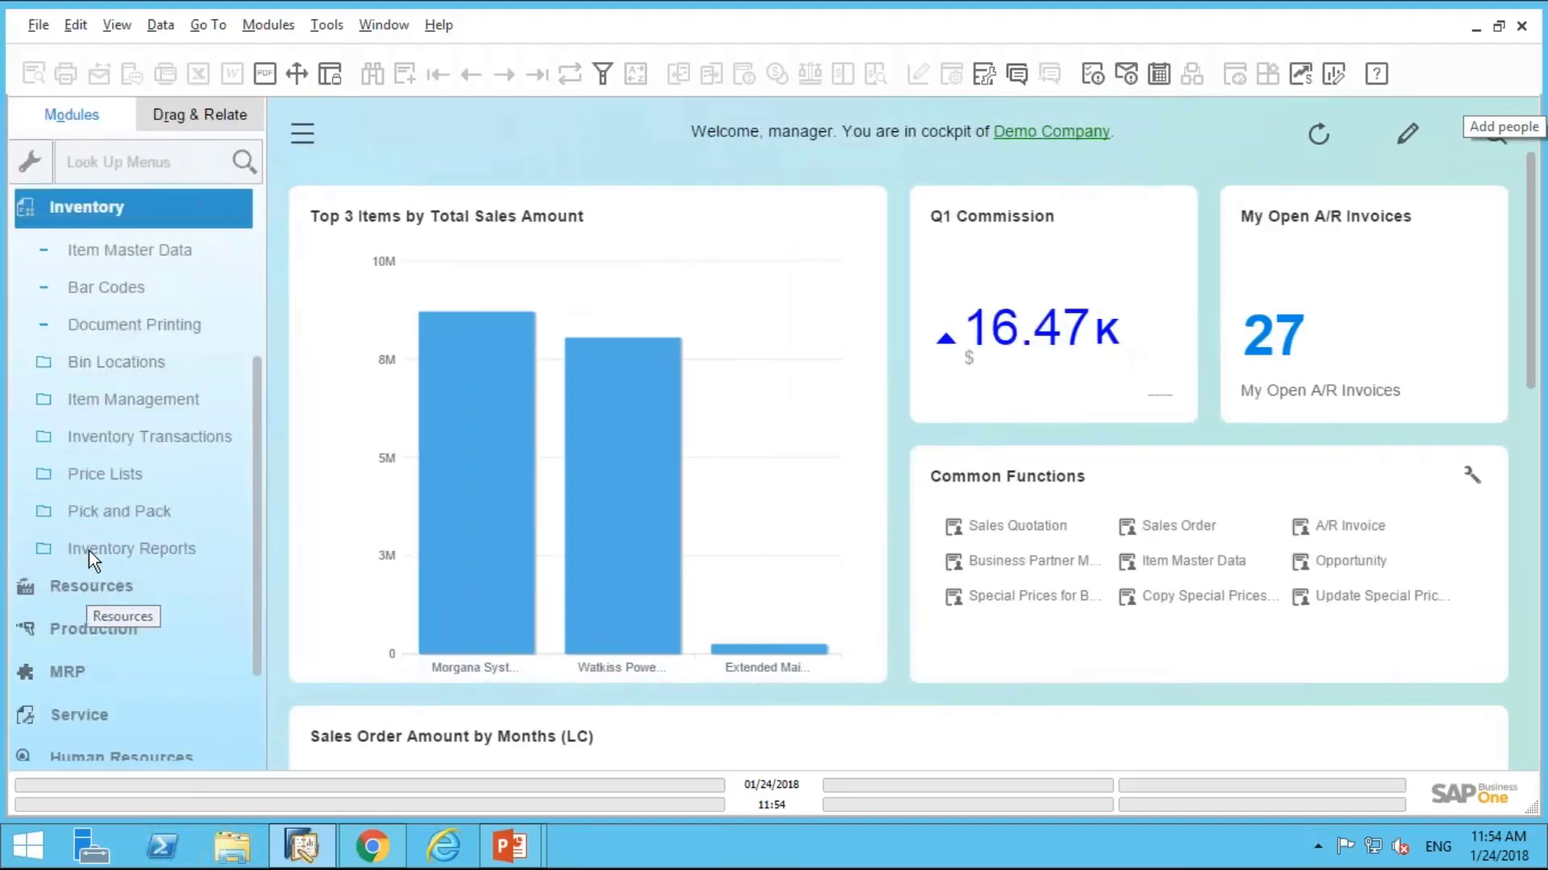
pyautogui.click(91, 472)
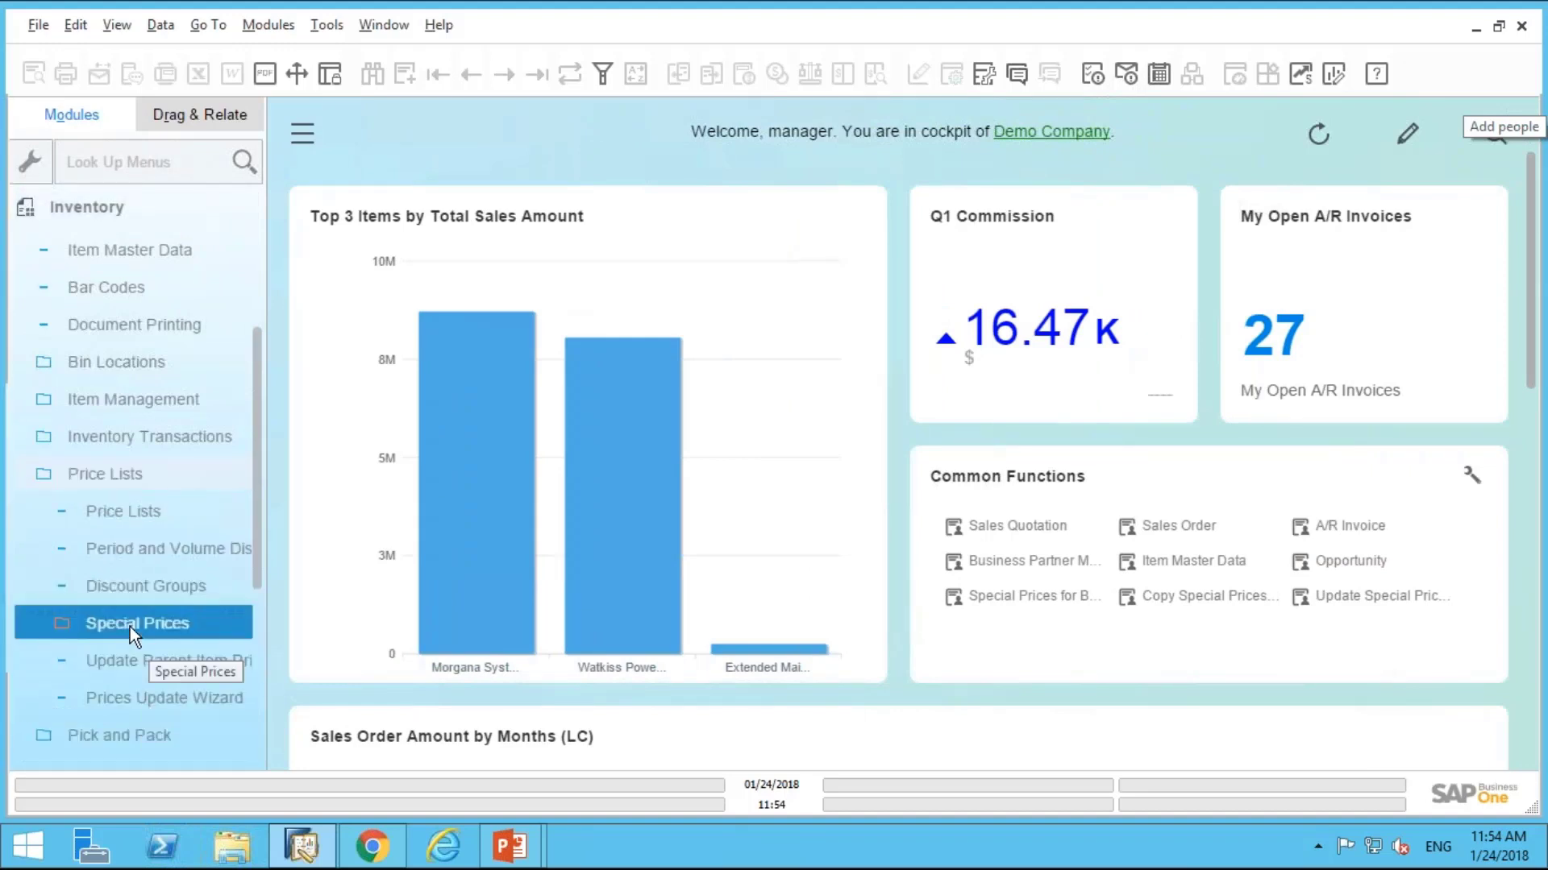
pyautogui.click(129, 627)
pyautogui.click(138, 695)
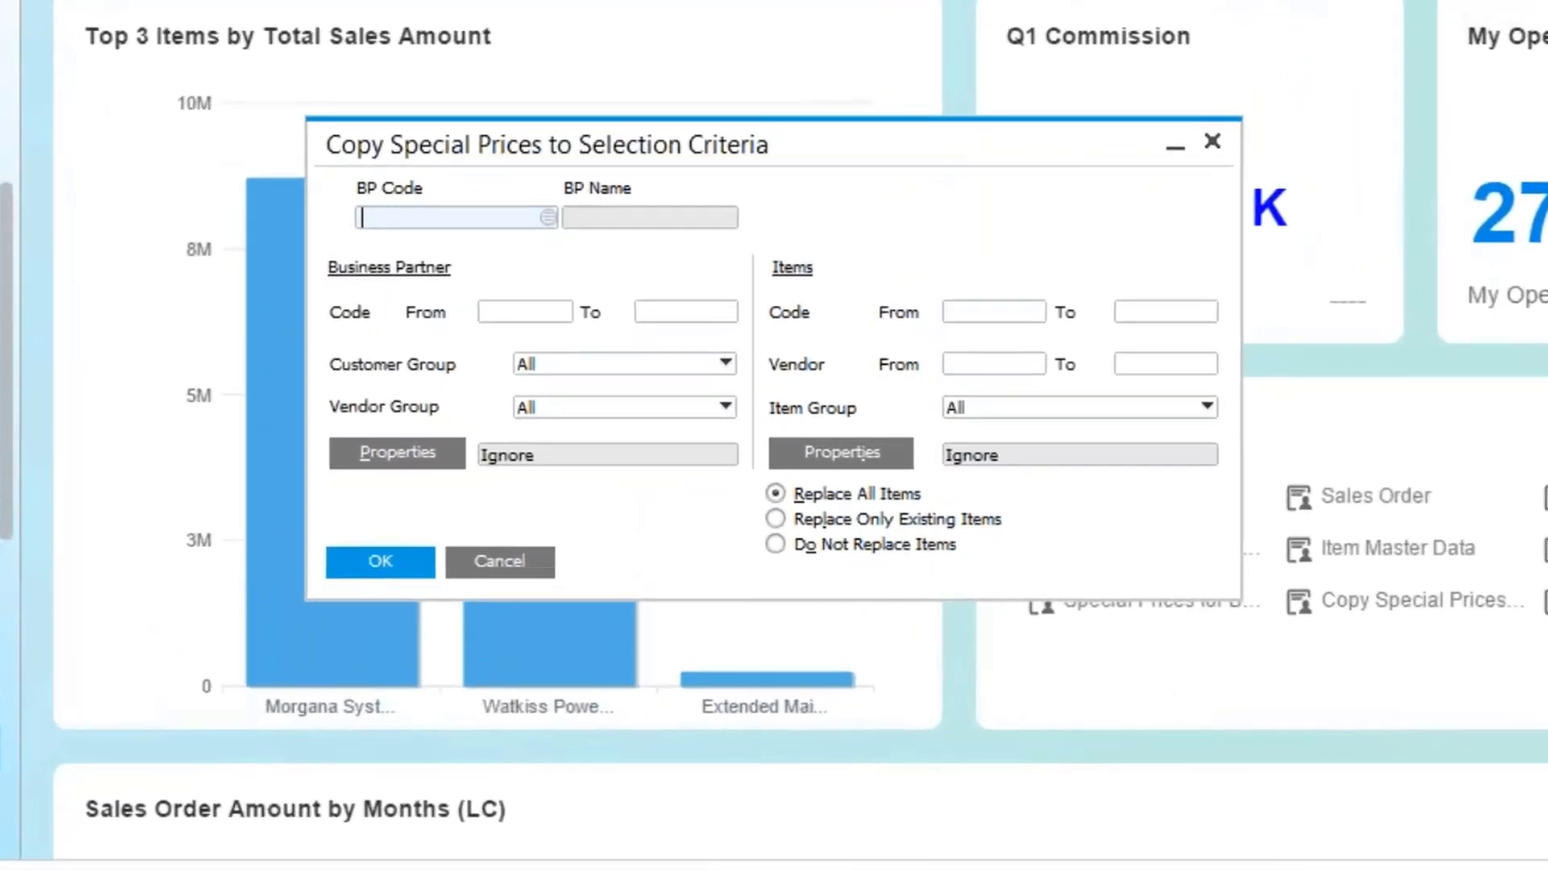
# Step: Choose Stacey's Industrial Supplies as the business partner whose special prices are copied
pyautogui.click(548, 217)
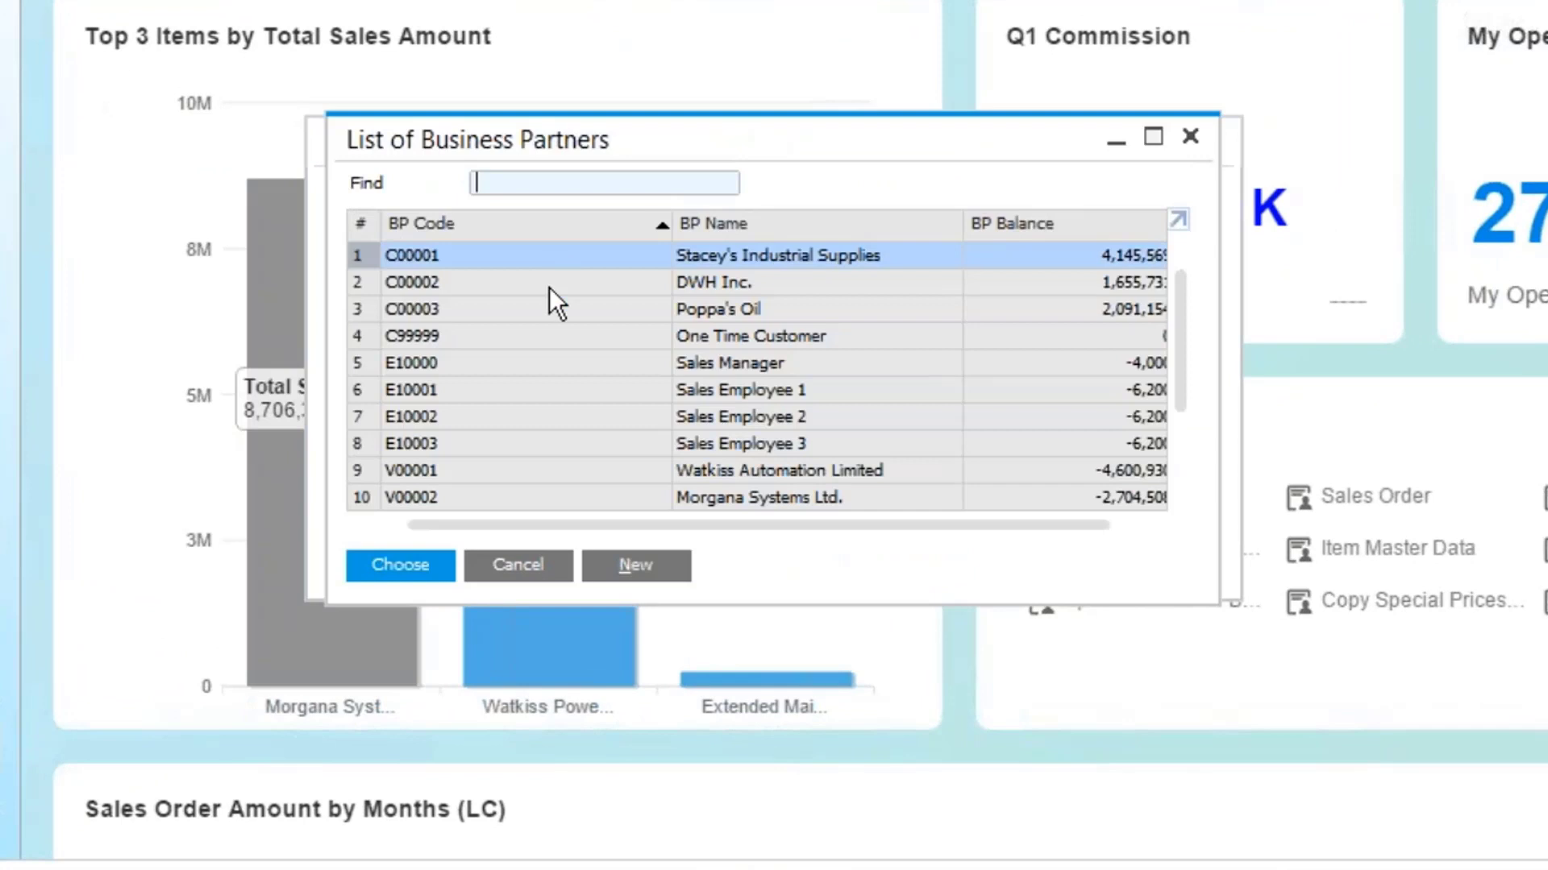
pyautogui.doubleClick(559, 256)
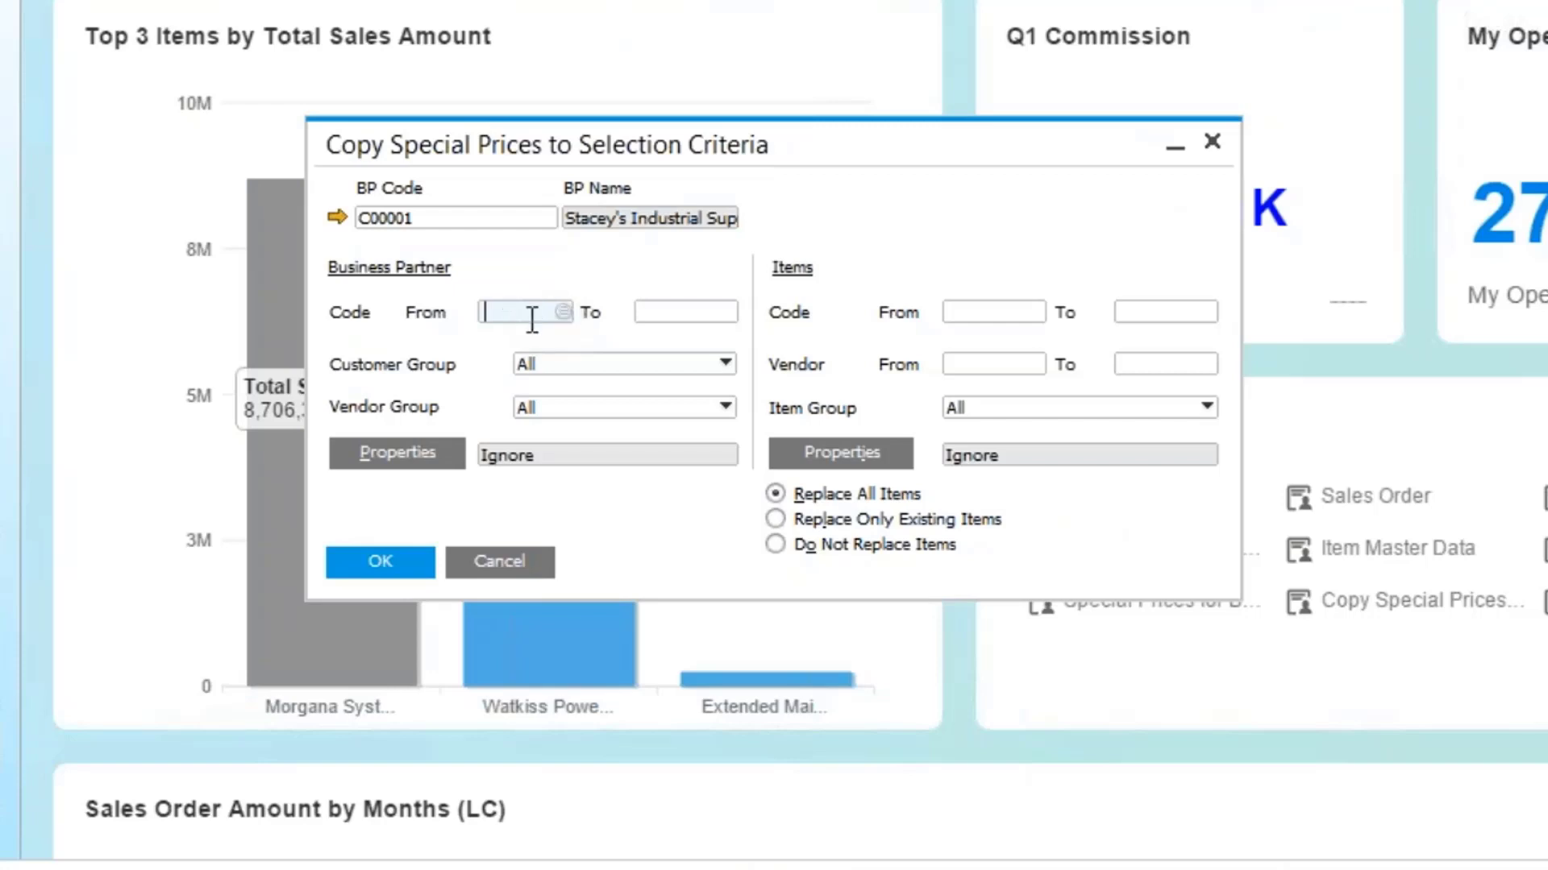
pyautogui.click(977, 311)
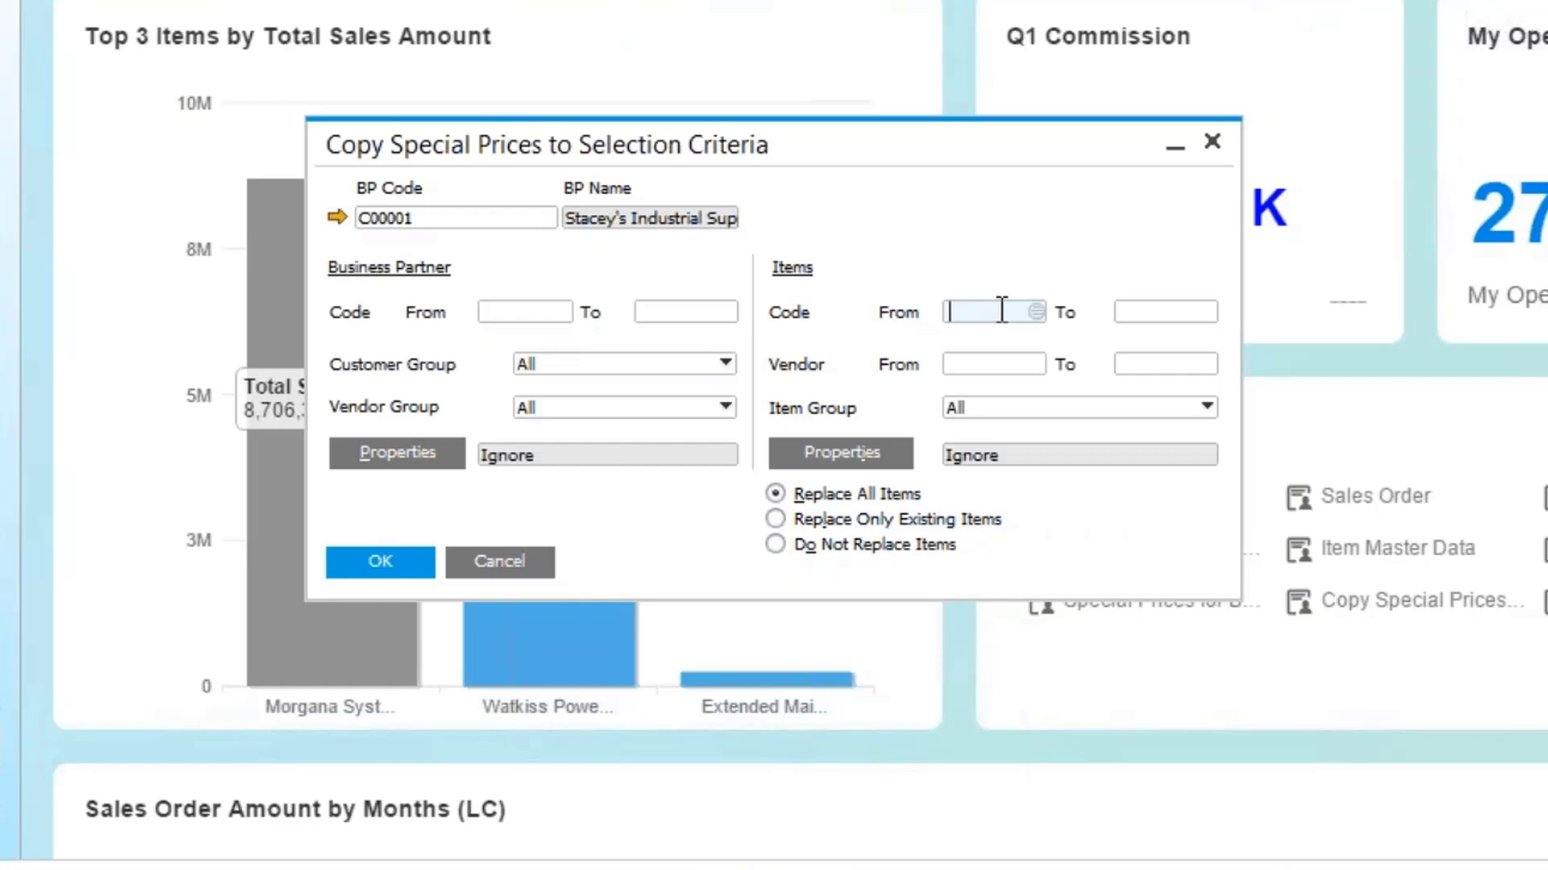
# Step: Limit the business partner code range receiving the copied special prices to Poppa's Oil at both ends
pyautogui.click(531, 311)
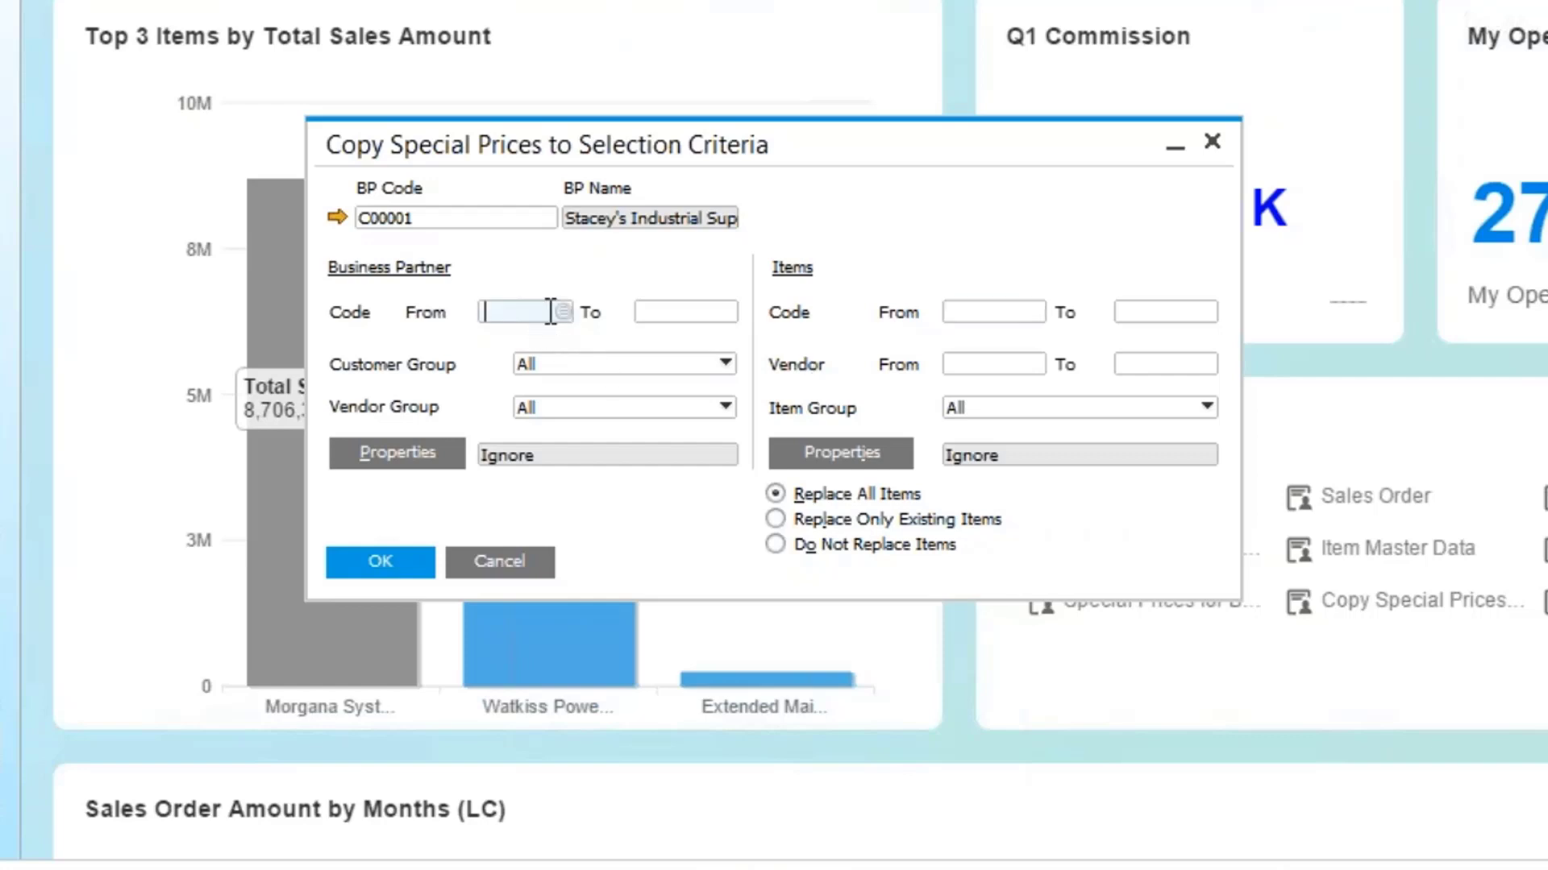
pyautogui.click(567, 312)
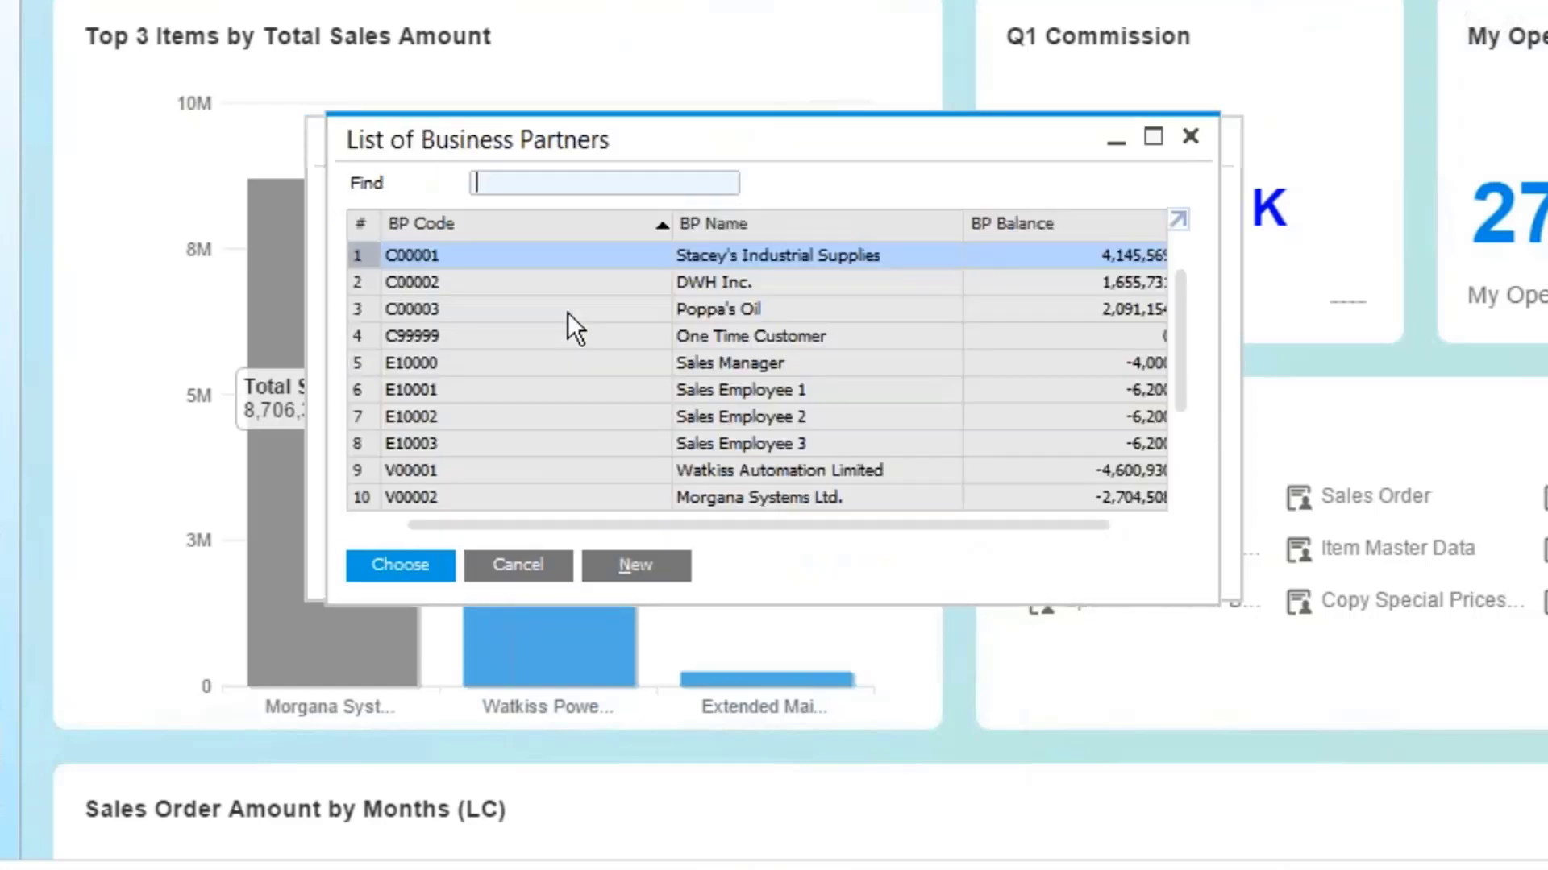
pyautogui.doubleClick(565, 309)
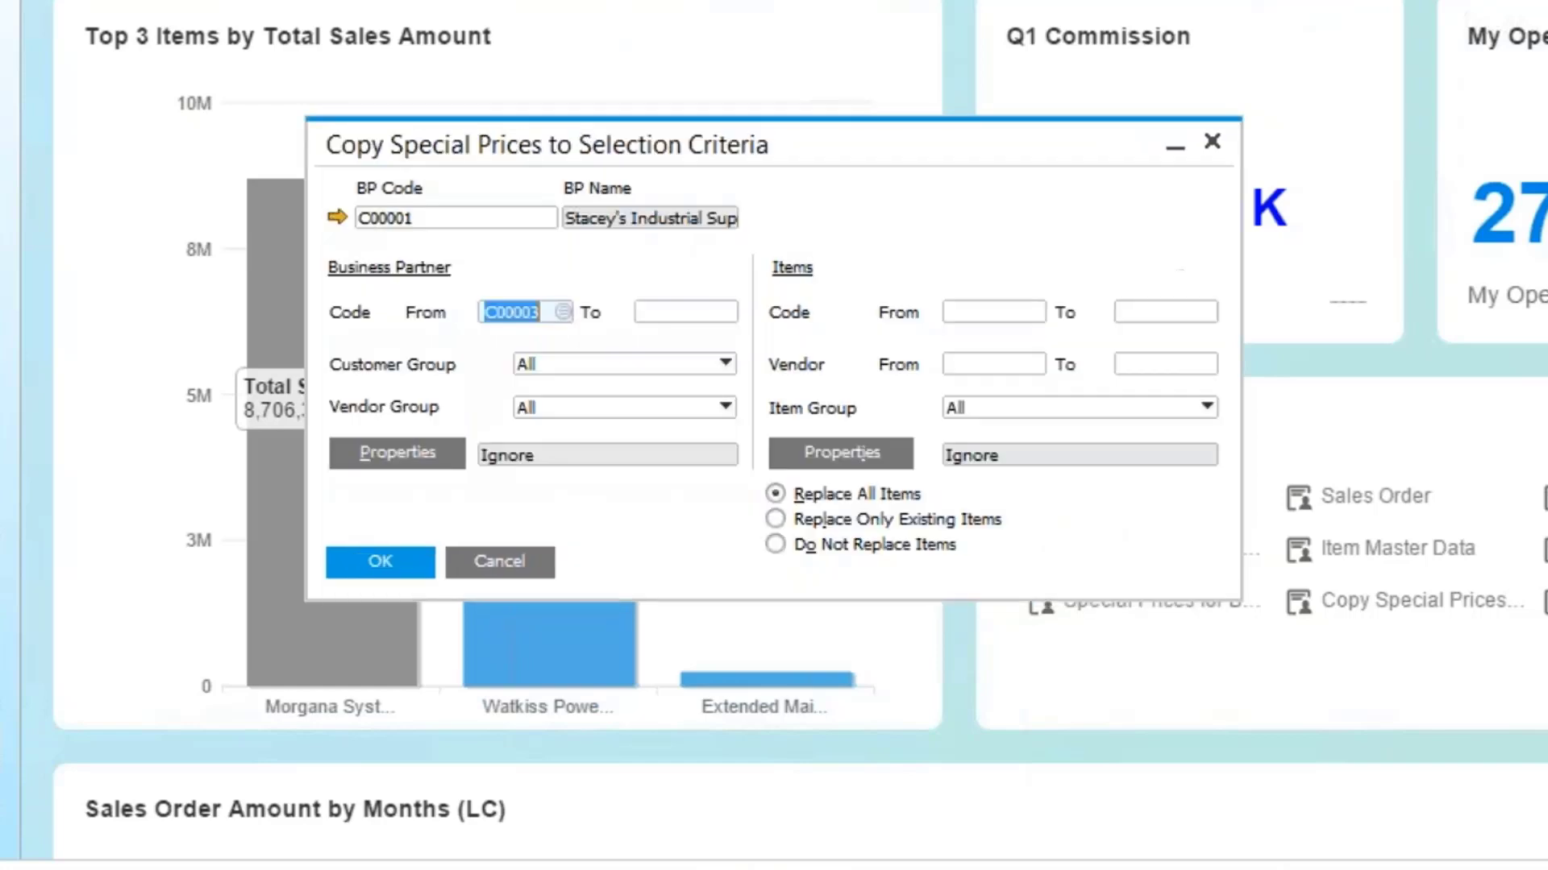
pyautogui.click(666, 313)
pyautogui.press('Tab')
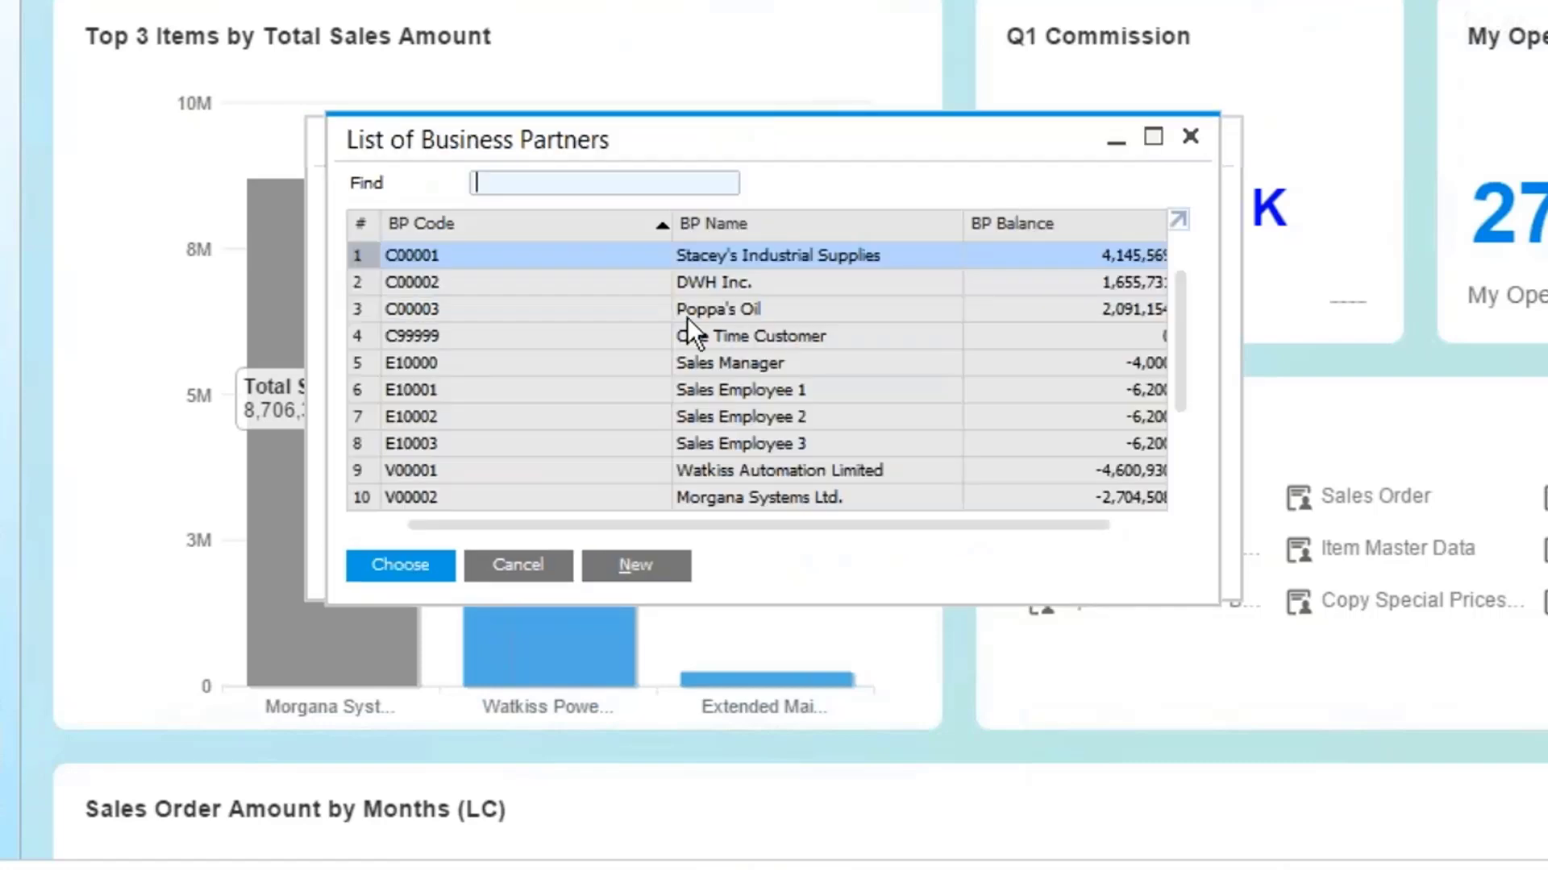
pyautogui.doubleClick(687, 312)
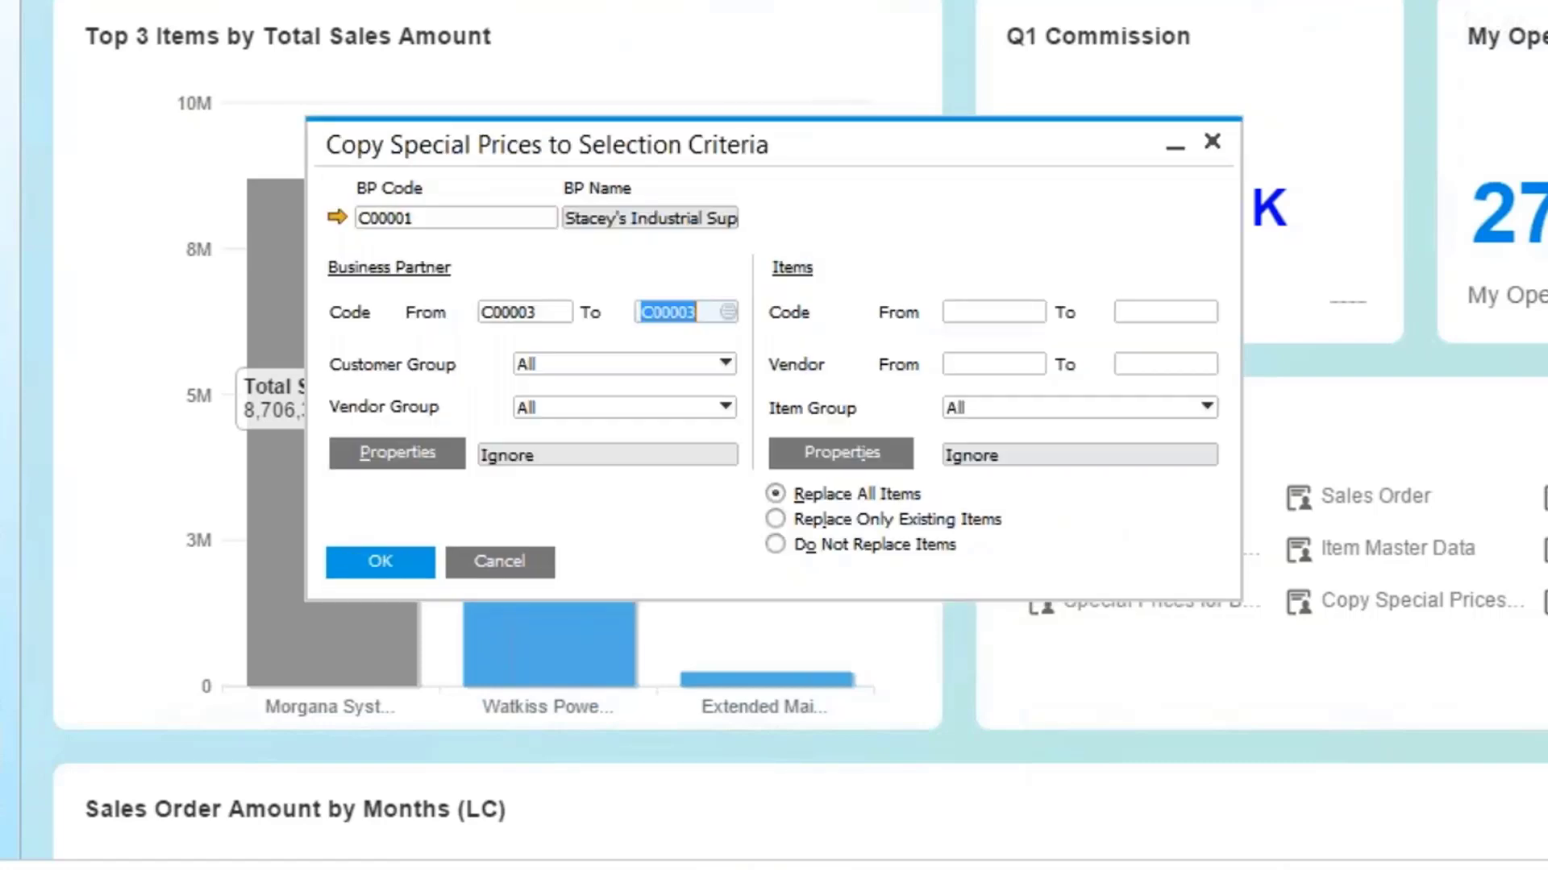
# Step: Copy the special prices with the item code range left blank and Replace All Items active, and close the criteria window
pyautogui.click(978, 320)
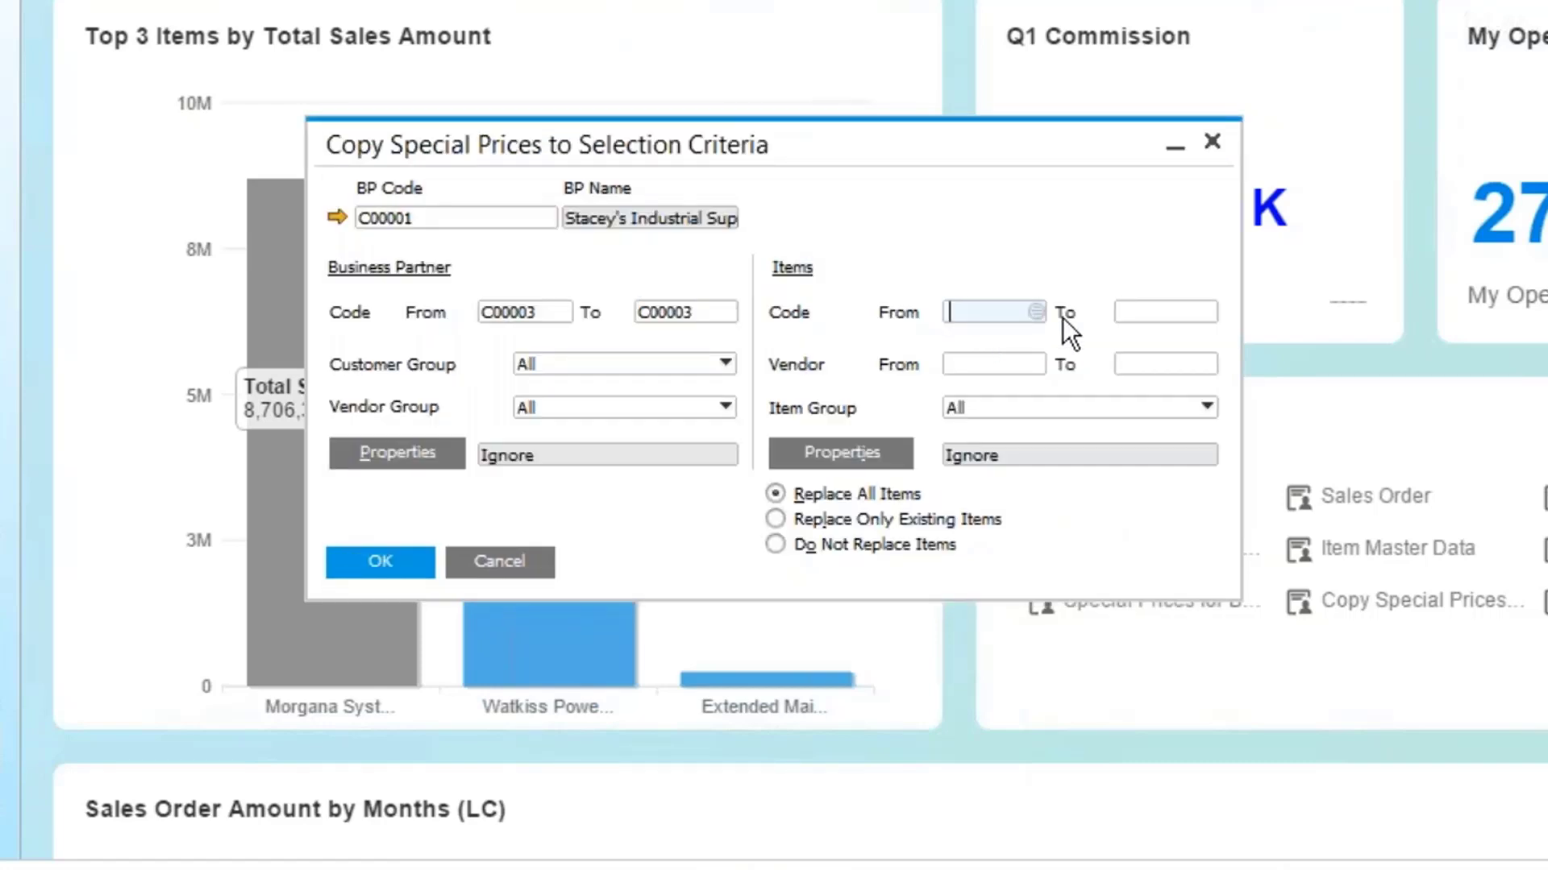
pyautogui.click(1158, 316)
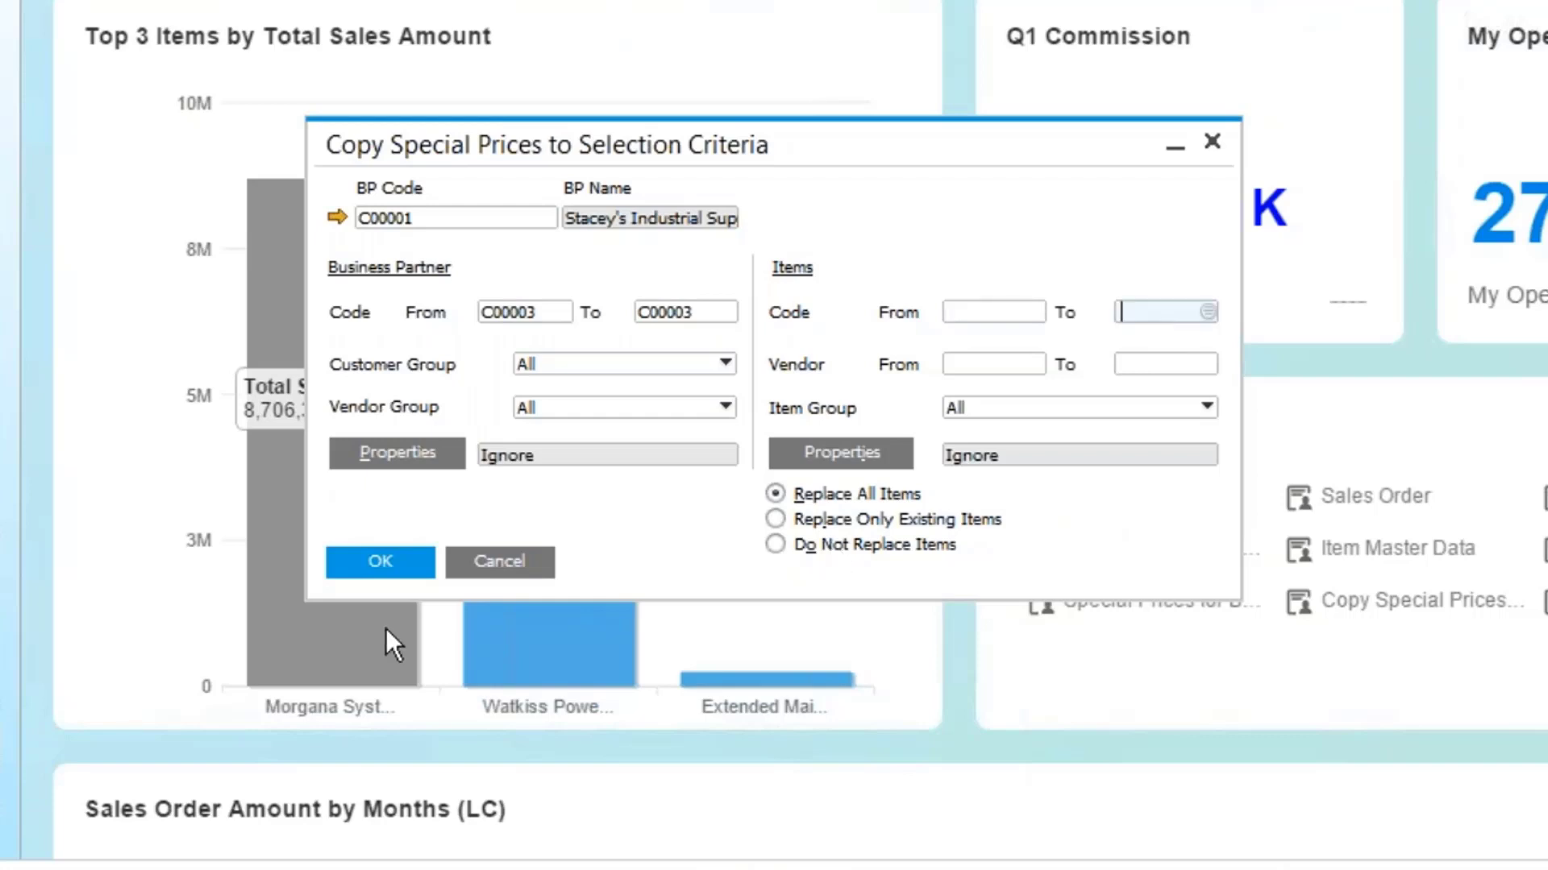
pyautogui.click(393, 563)
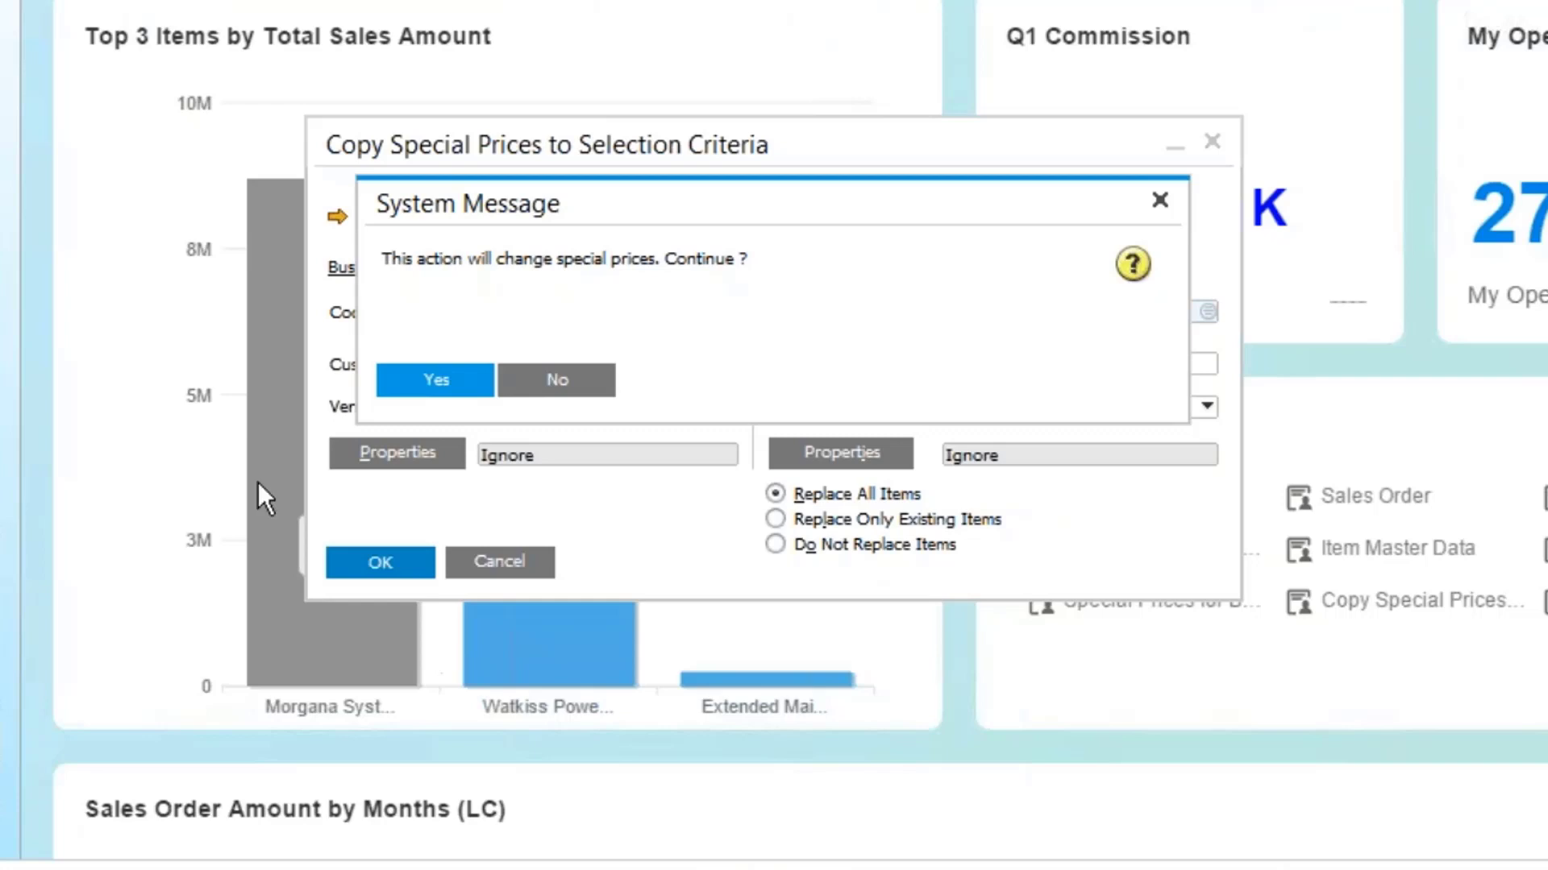
pyautogui.click(433, 381)
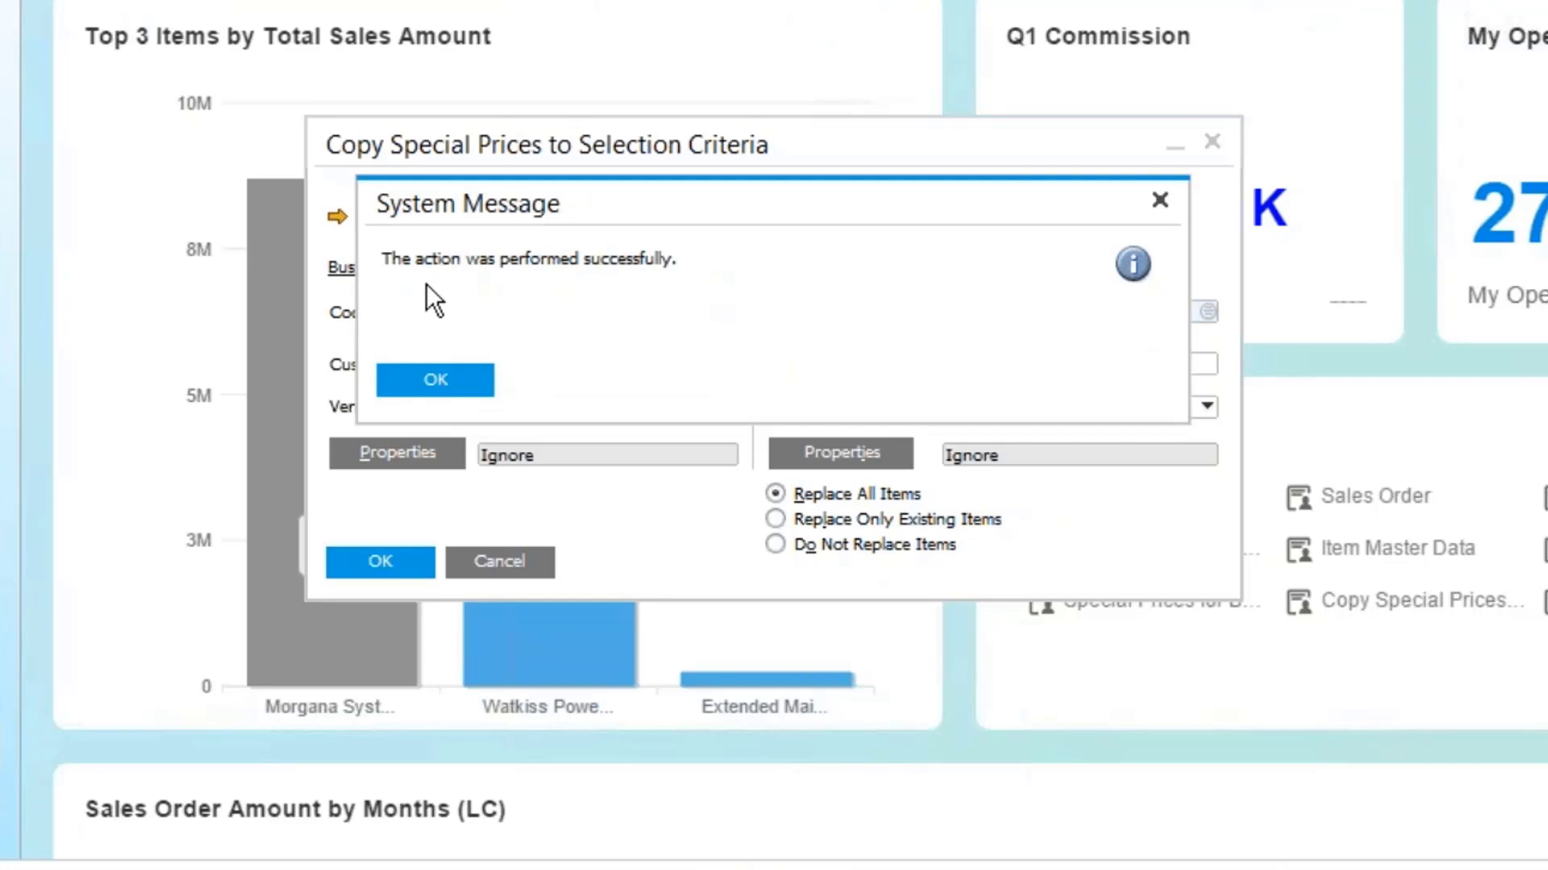
pyautogui.click(476, 378)
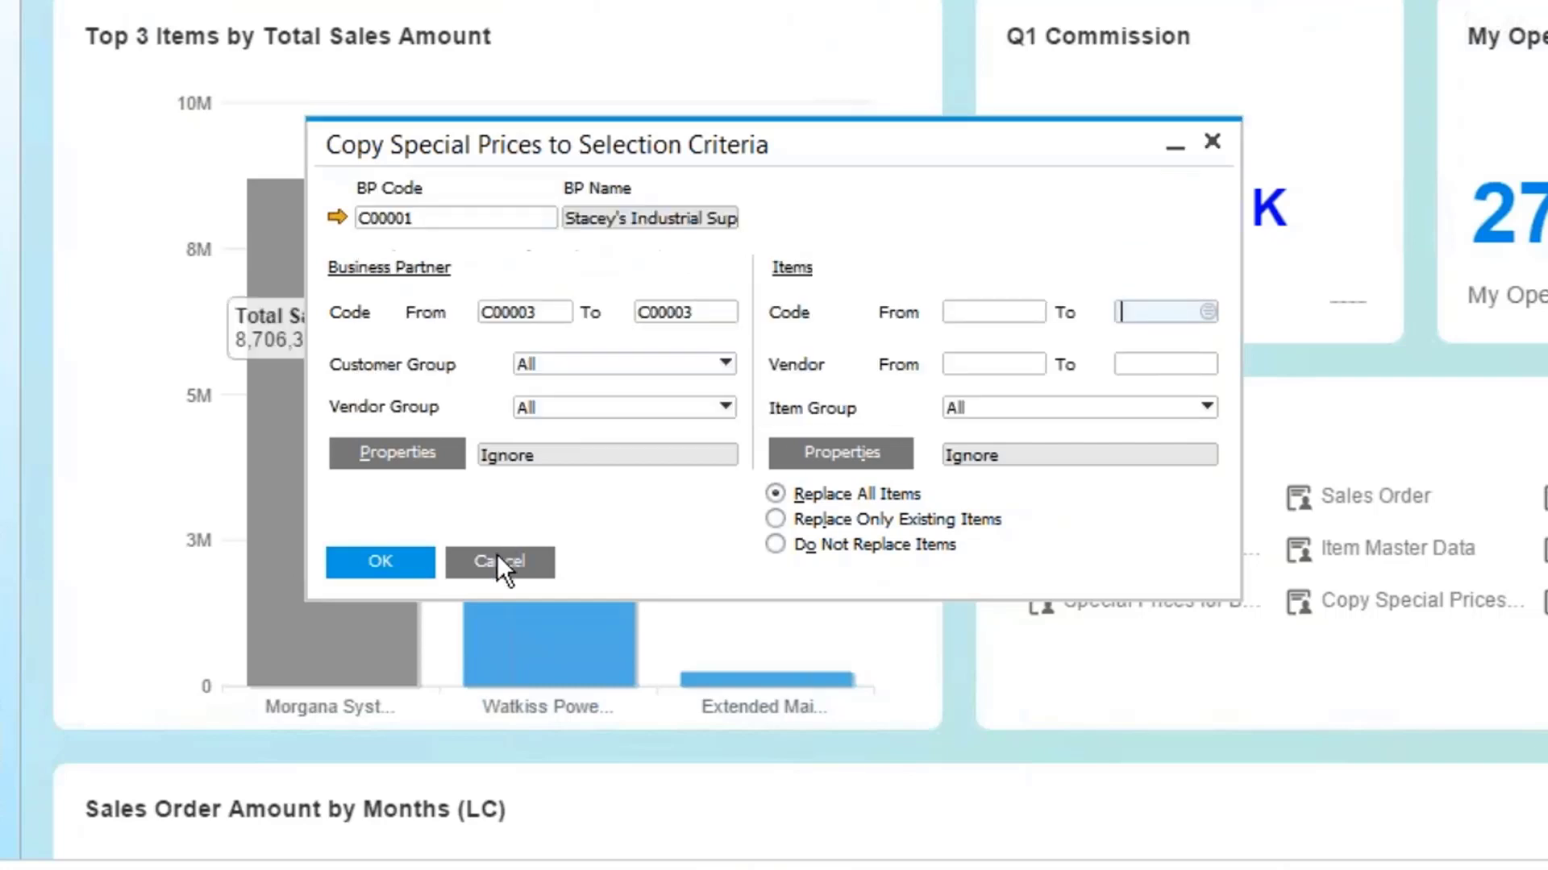
pyautogui.click(496, 558)
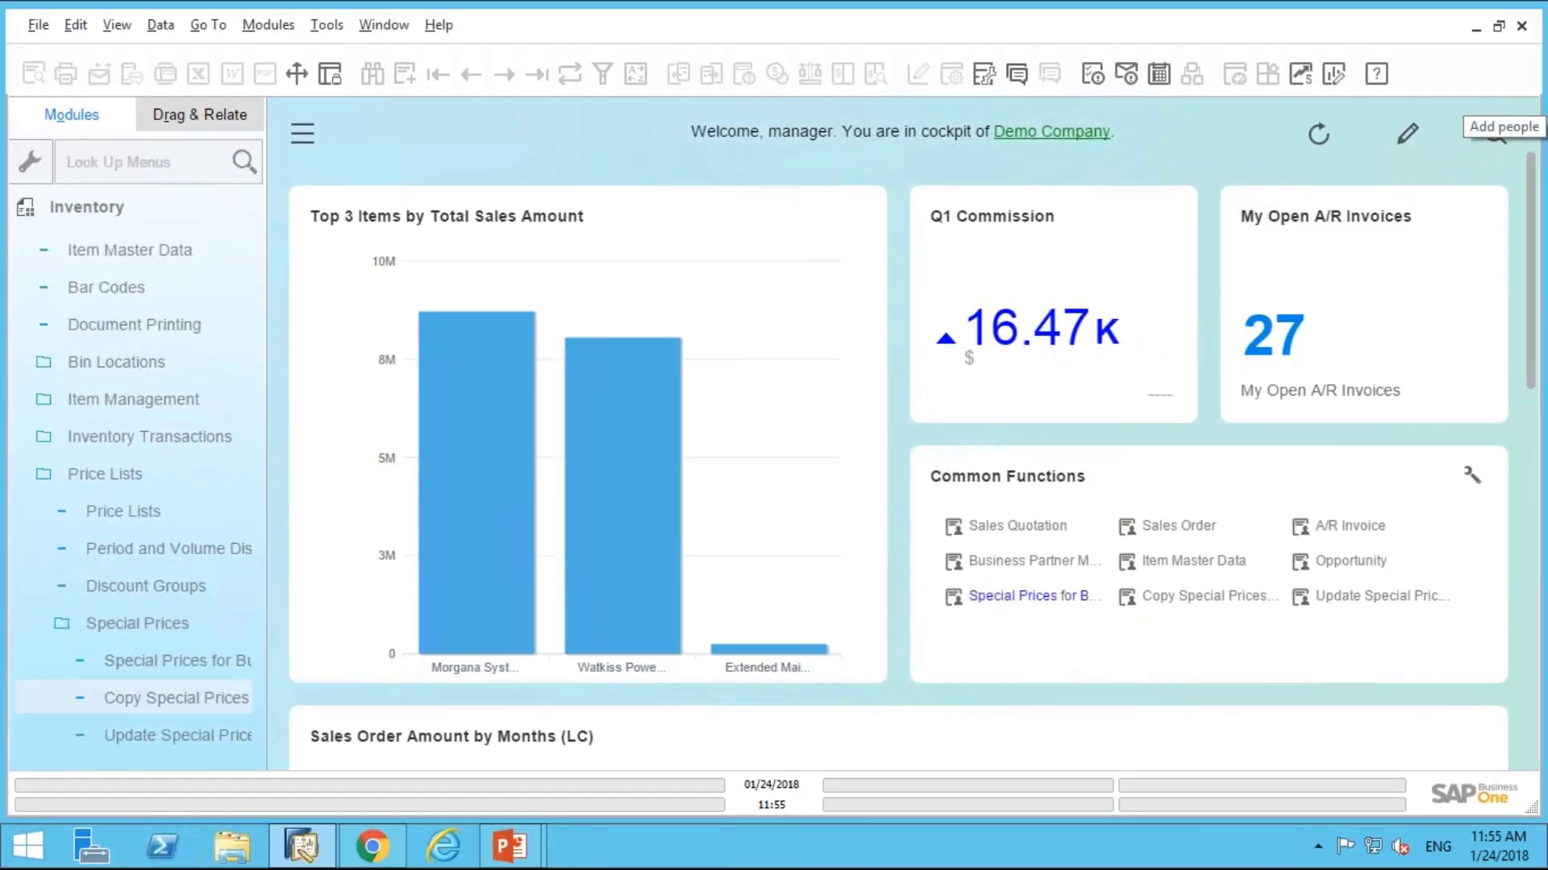
# Step: Open Special Prices for Business Partners and browse the records to Poppa's Oil
pyautogui.click(990, 597)
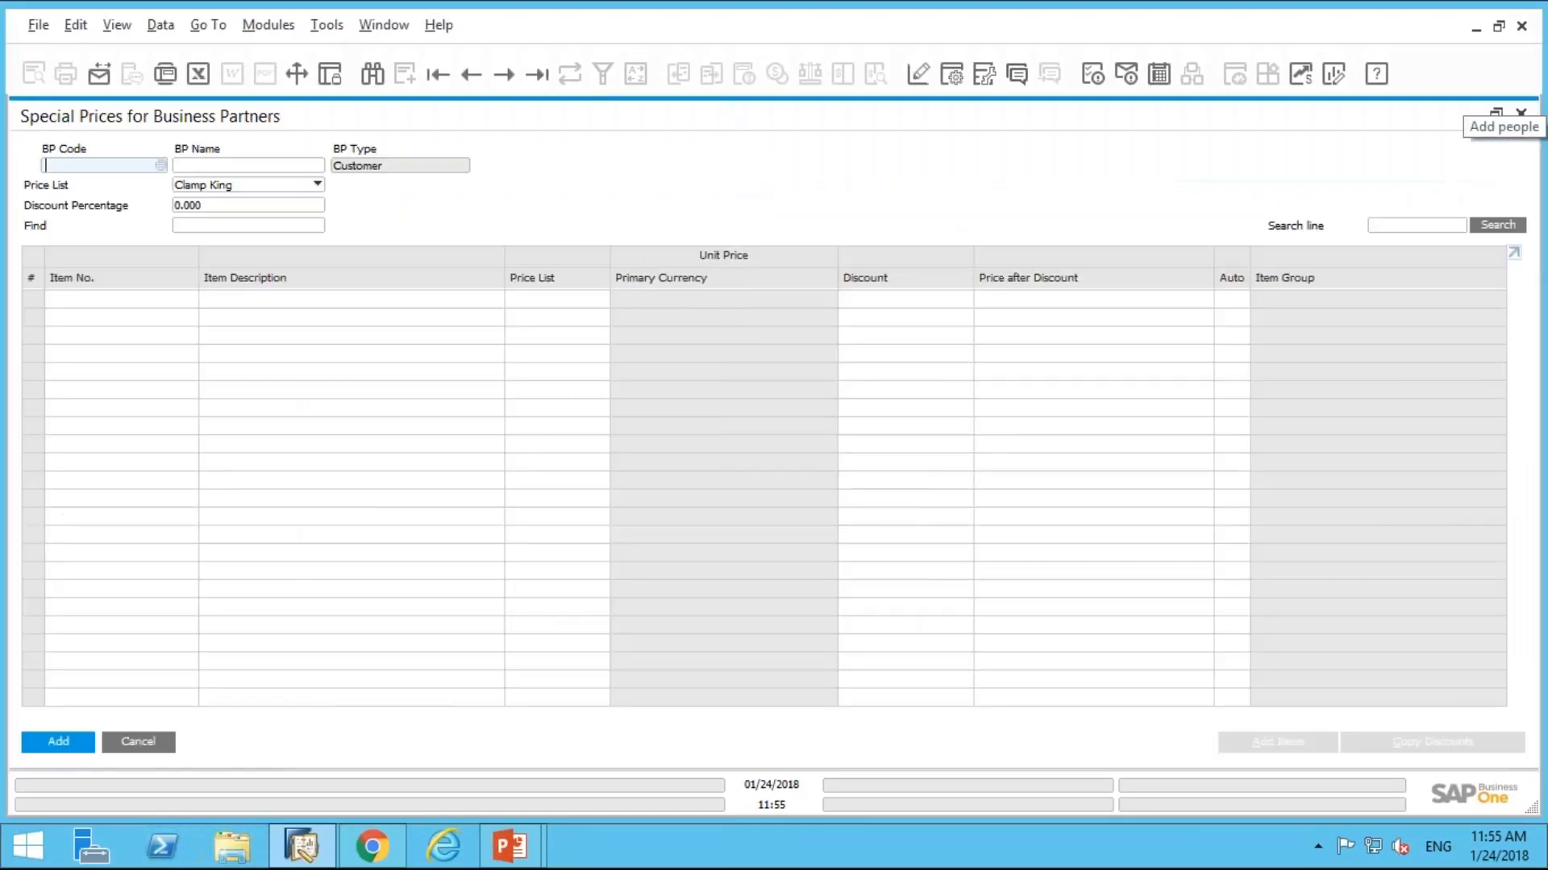
pyautogui.click(504, 74)
pyautogui.click(504, 74)
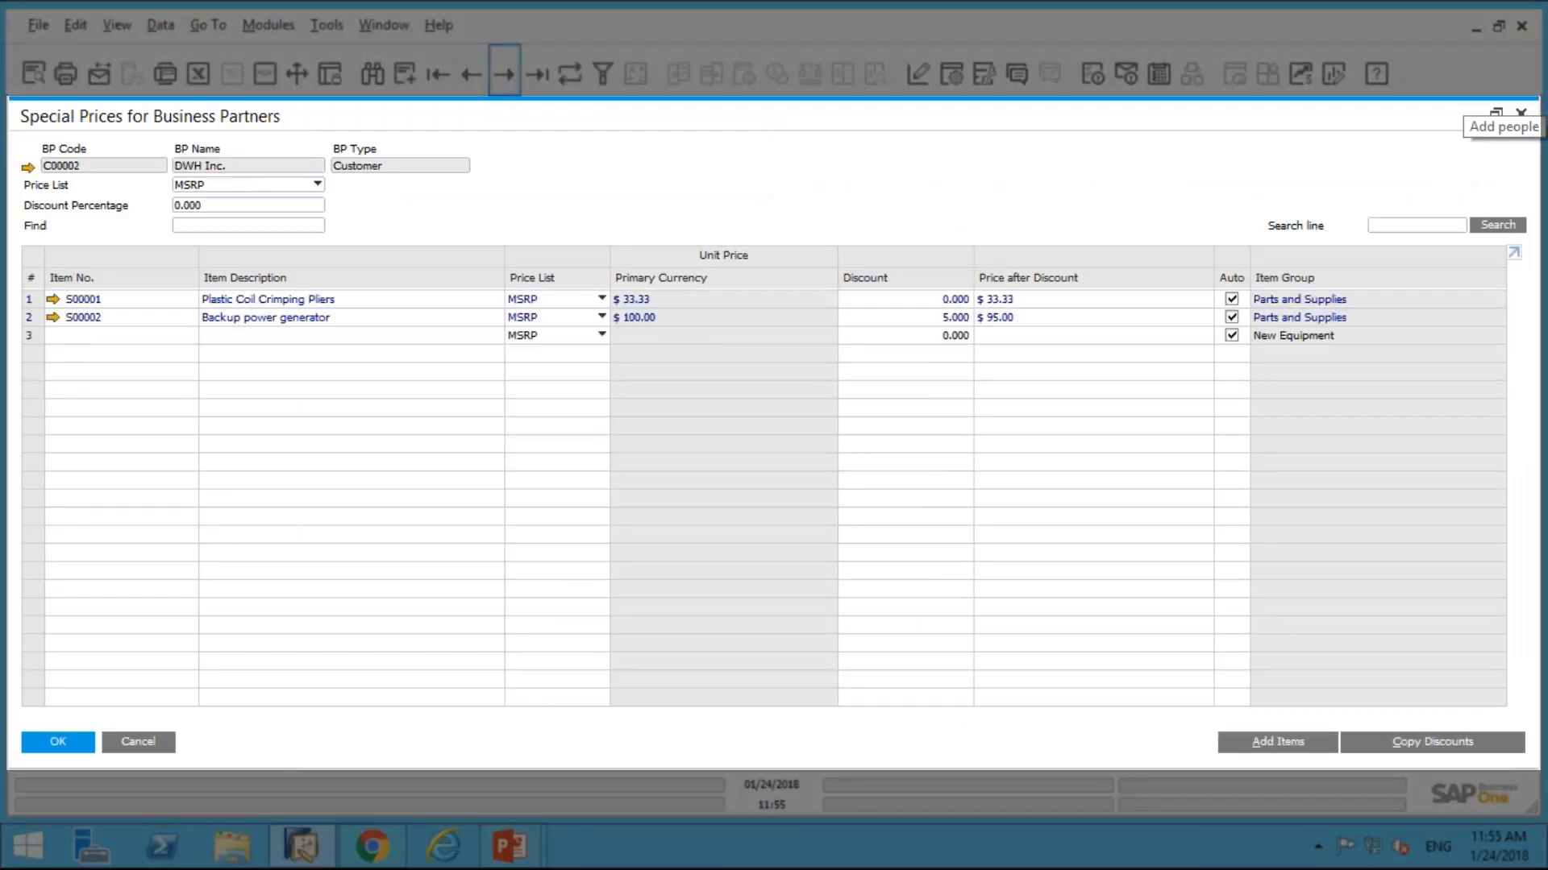
pyautogui.click(504, 74)
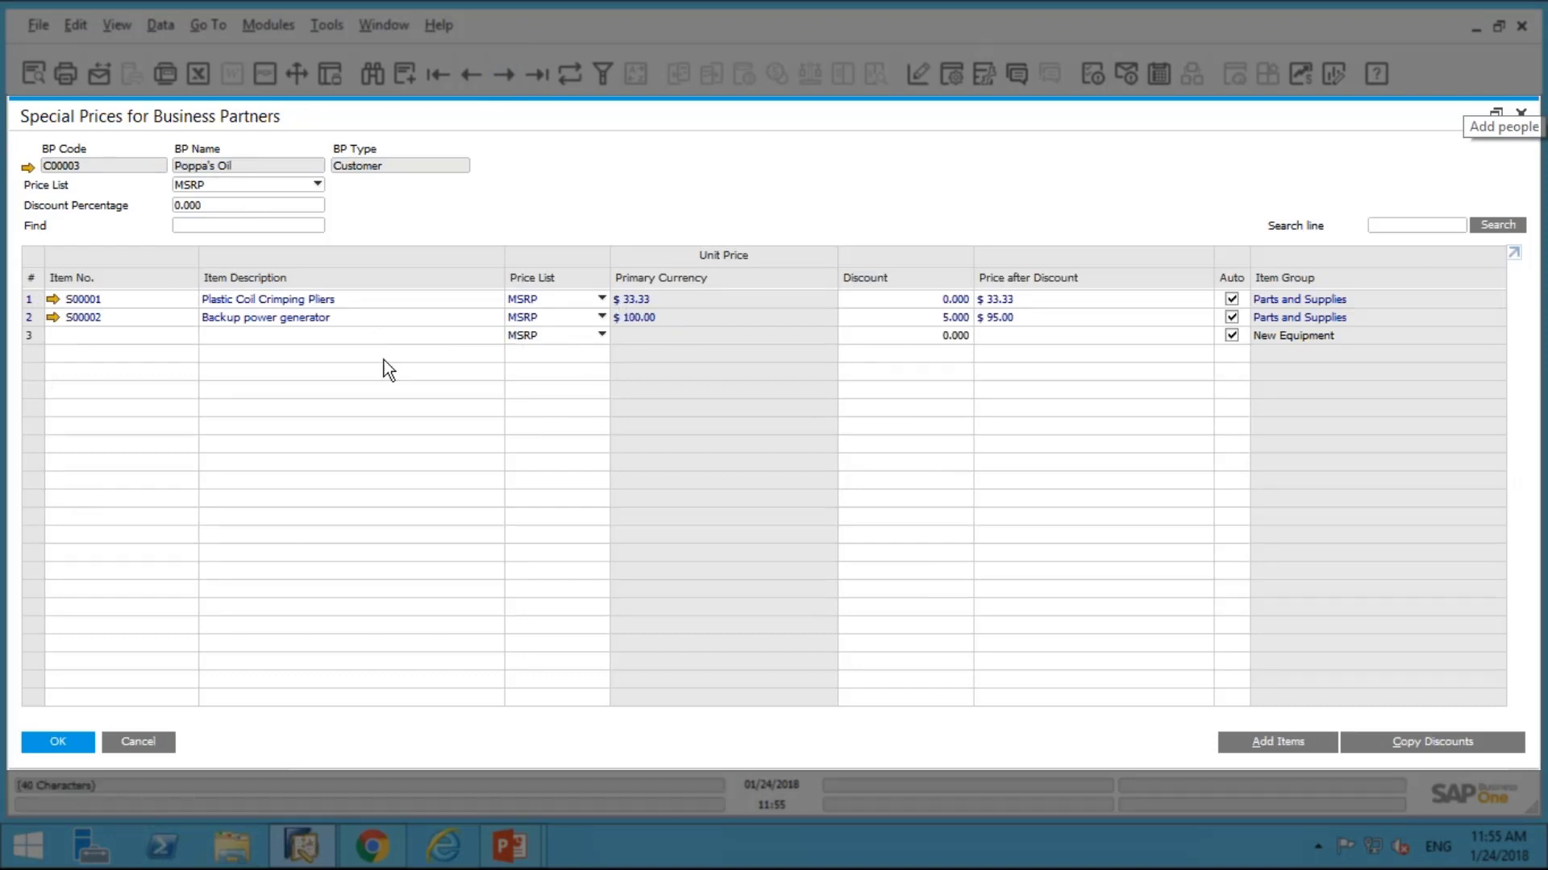
# Step: Examine the period and volume discounts of item S00001 for Poppa's Oil, and close the special prices without changes
pyautogui.doubleClick(29, 300)
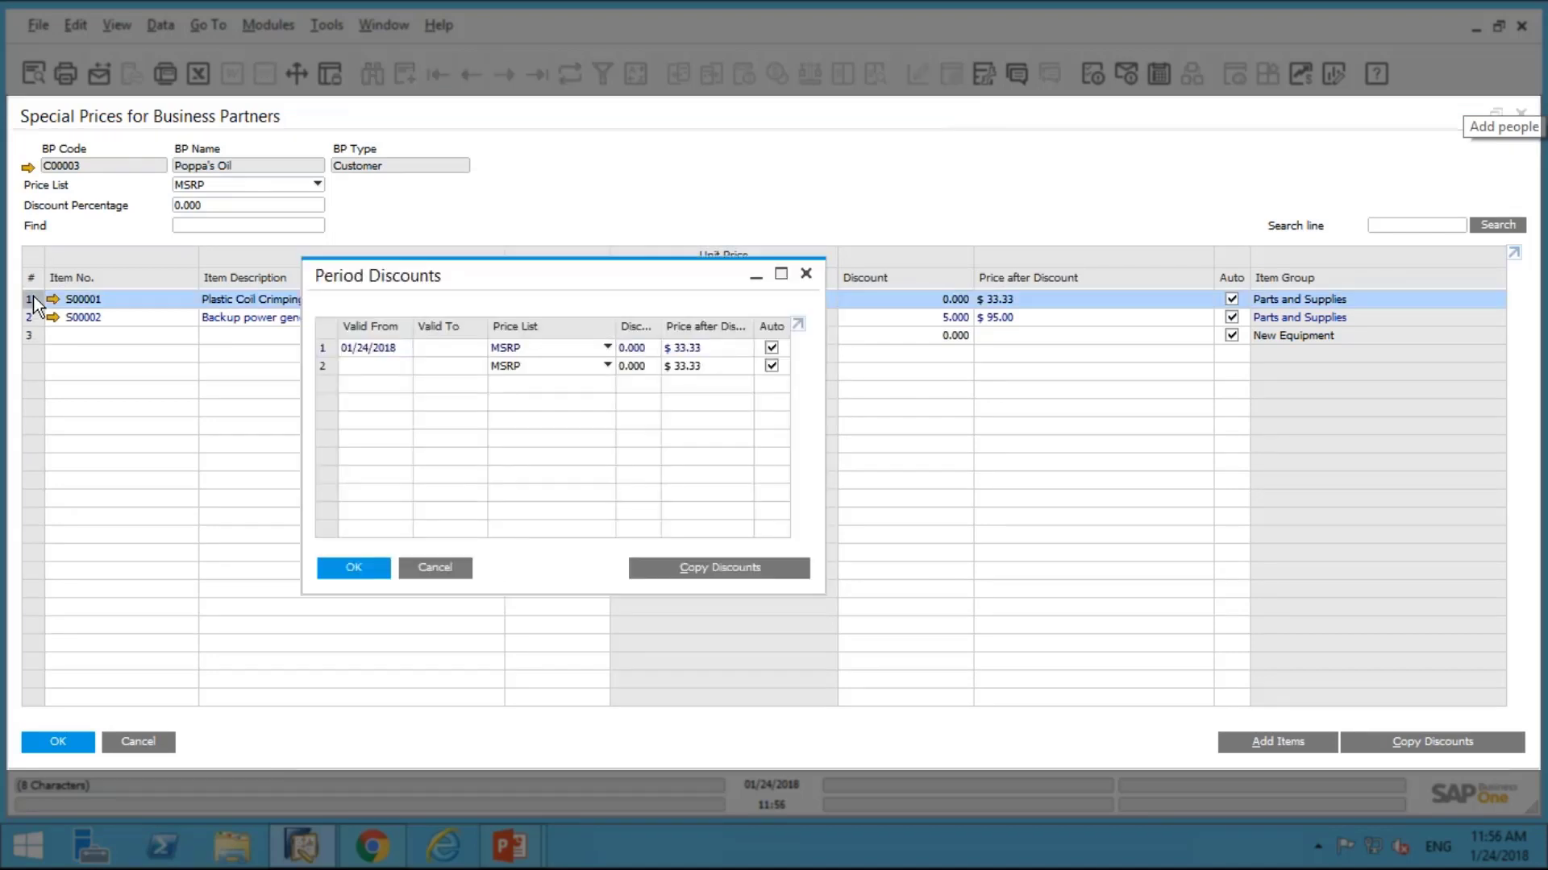
pyautogui.doubleClick(322, 350)
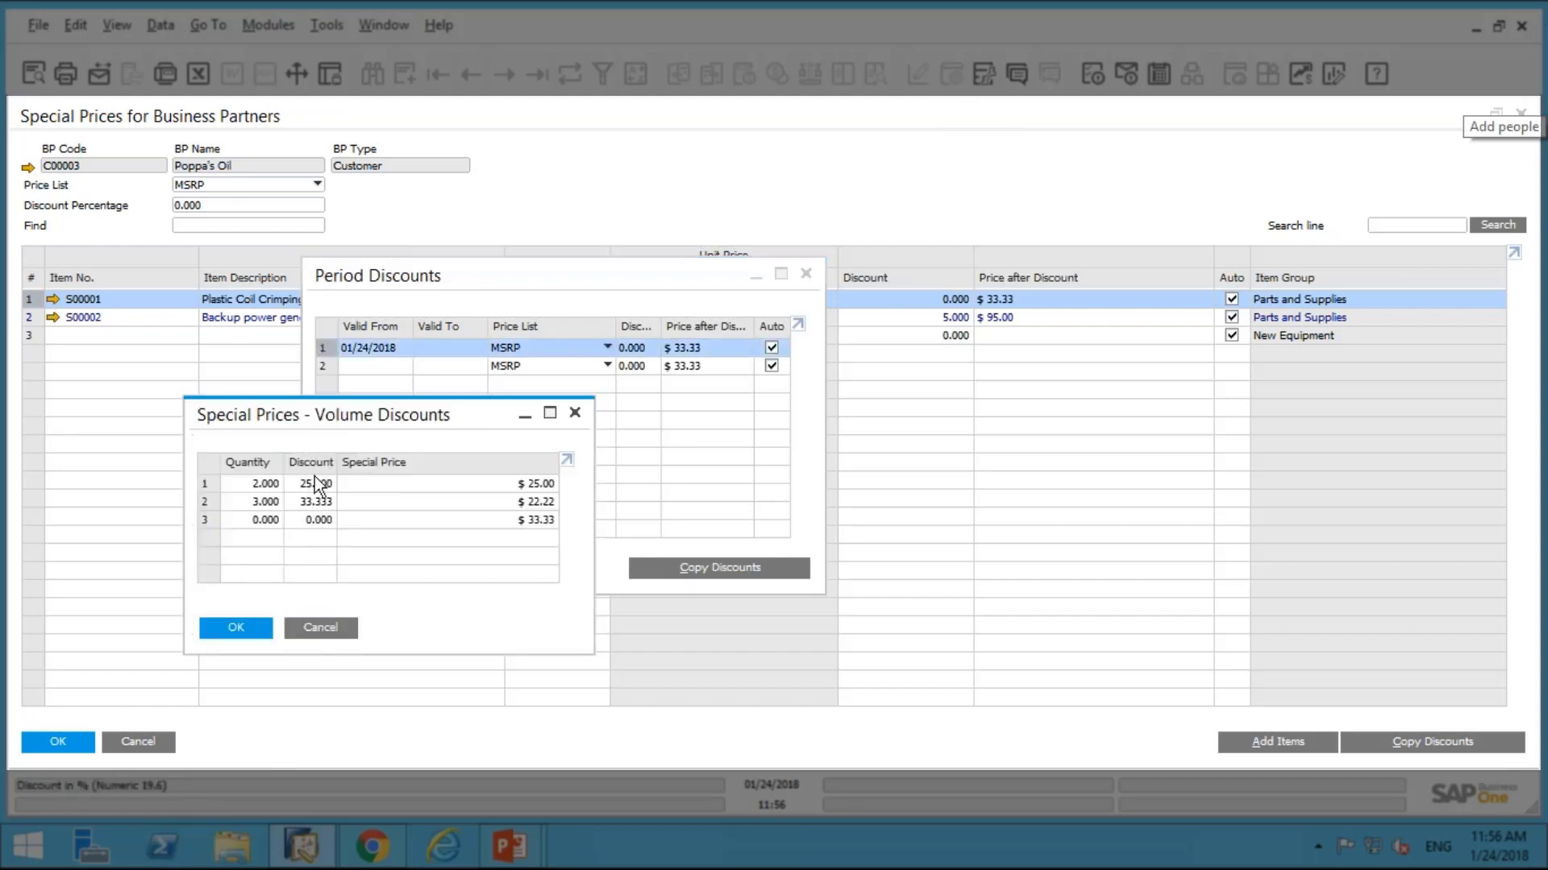
pyautogui.click(341, 629)
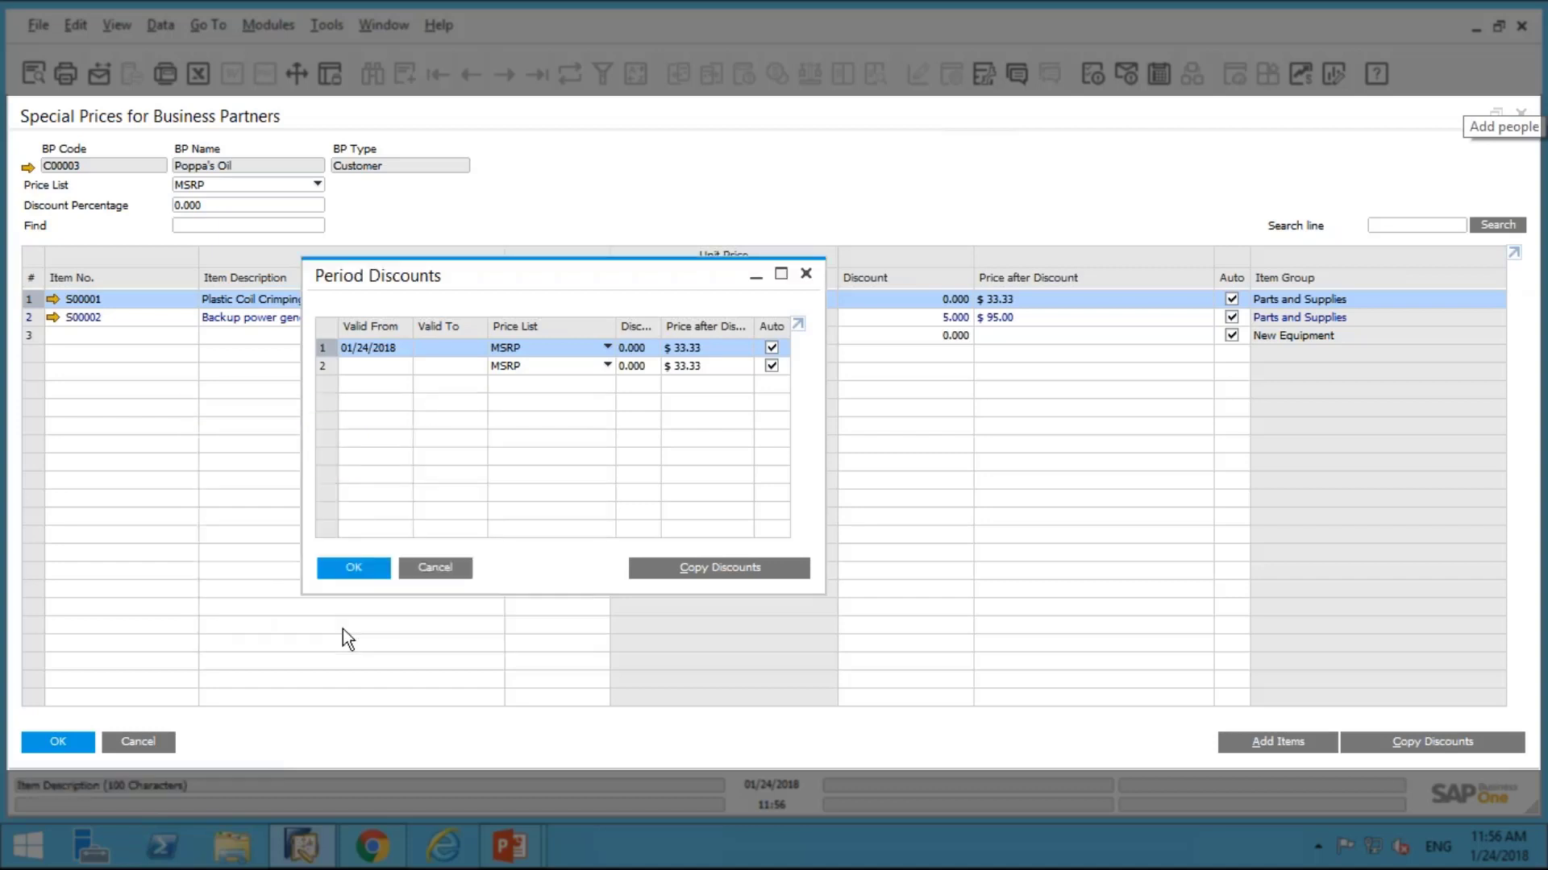
pyautogui.click(437, 574)
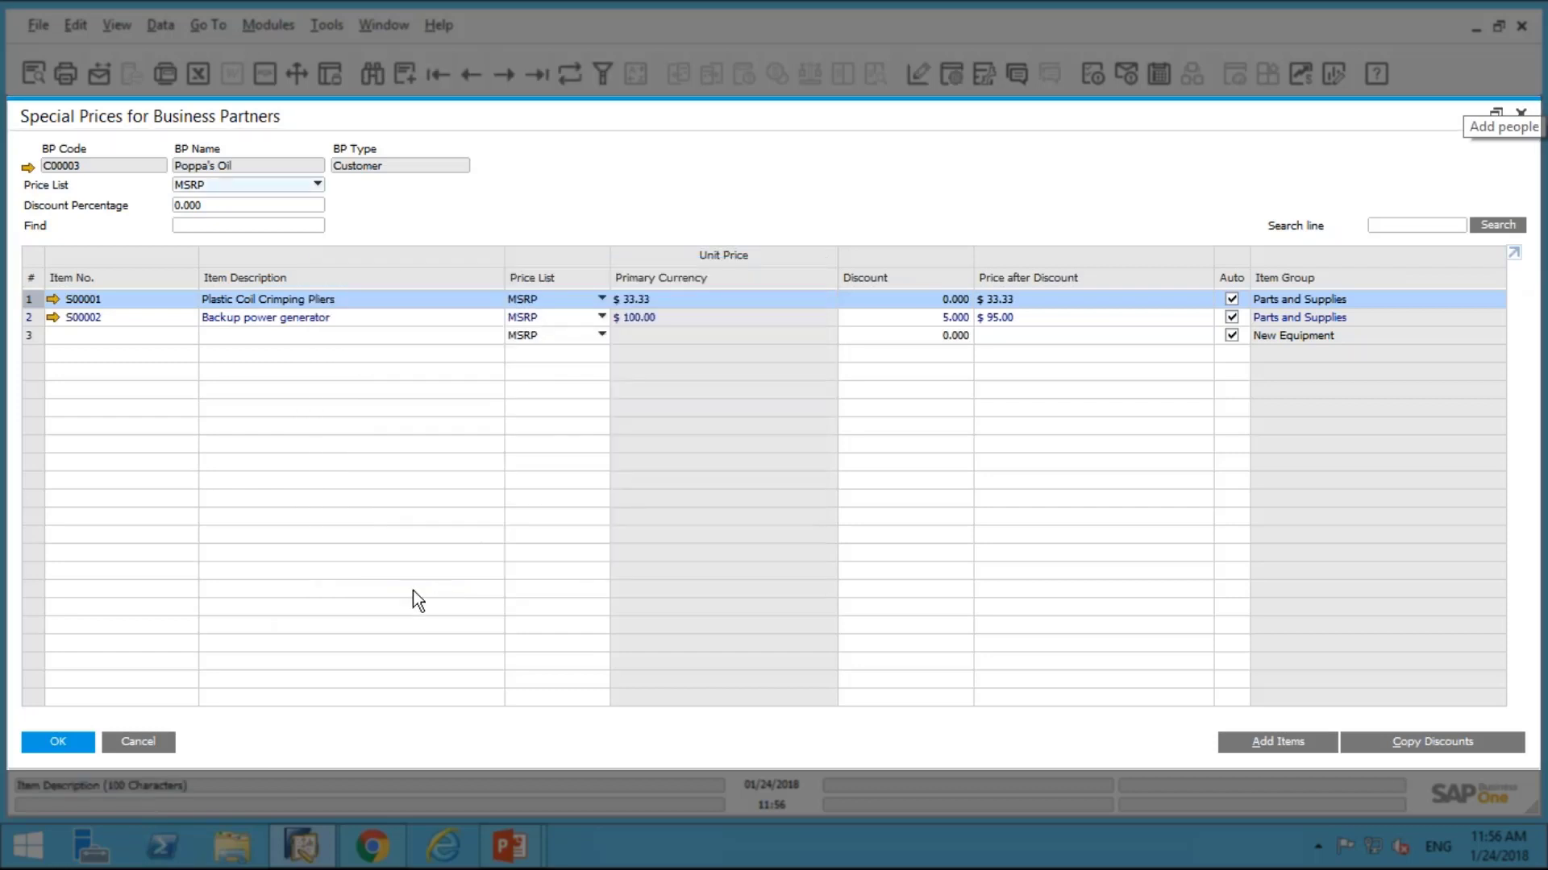
pyautogui.click(168, 748)
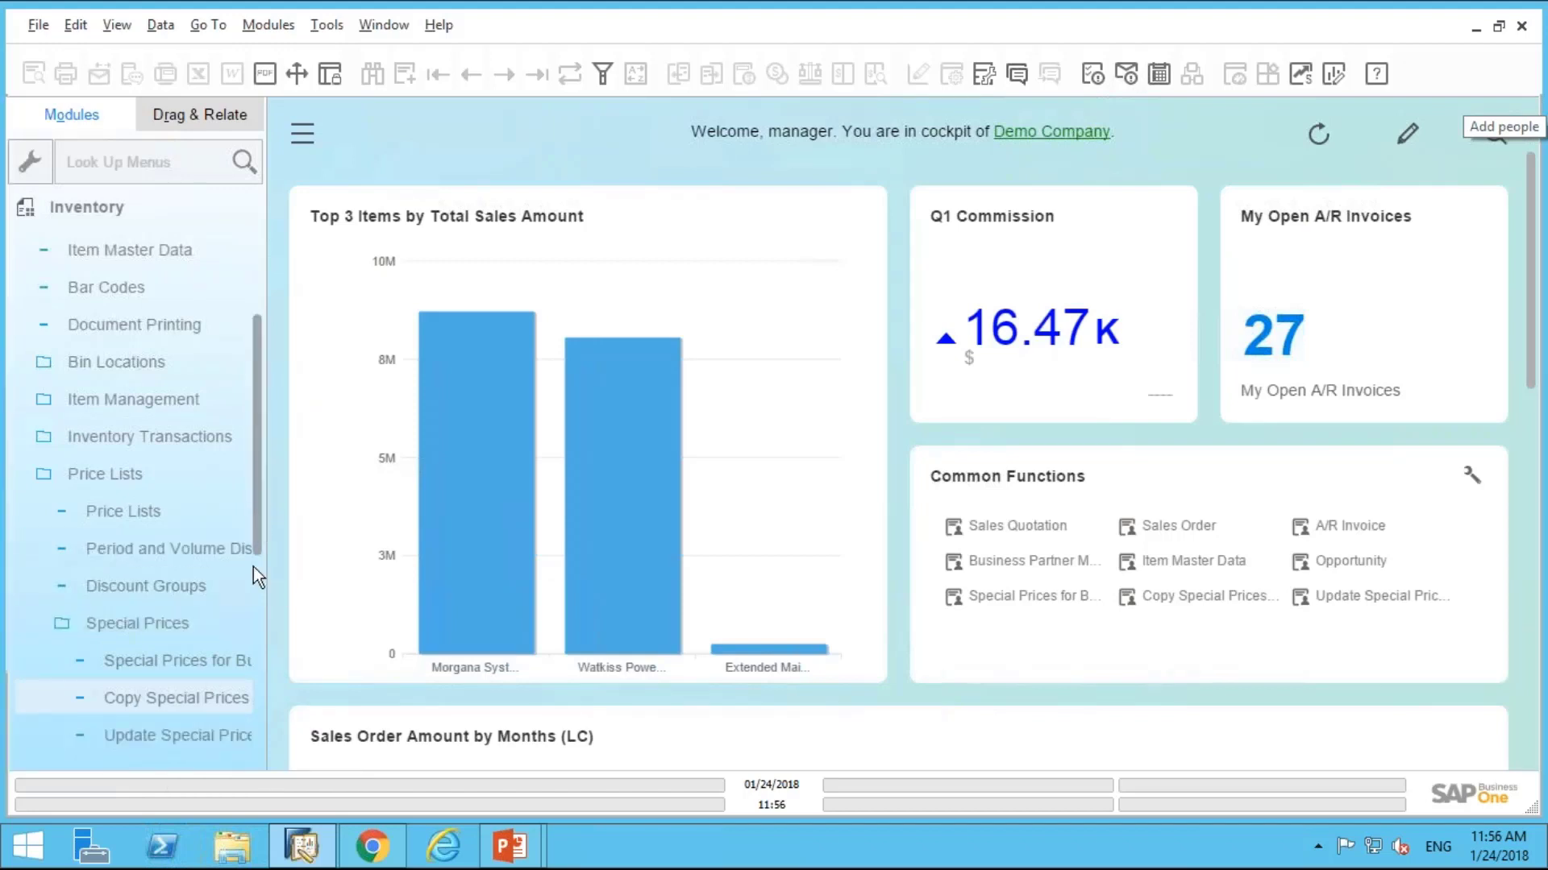
# Step: Open Update Special Prices Globally from the special price functions and place its window clear of the module list
pyautogui.moveTo(254, 519); pyautogui.dragTo(253, 577)
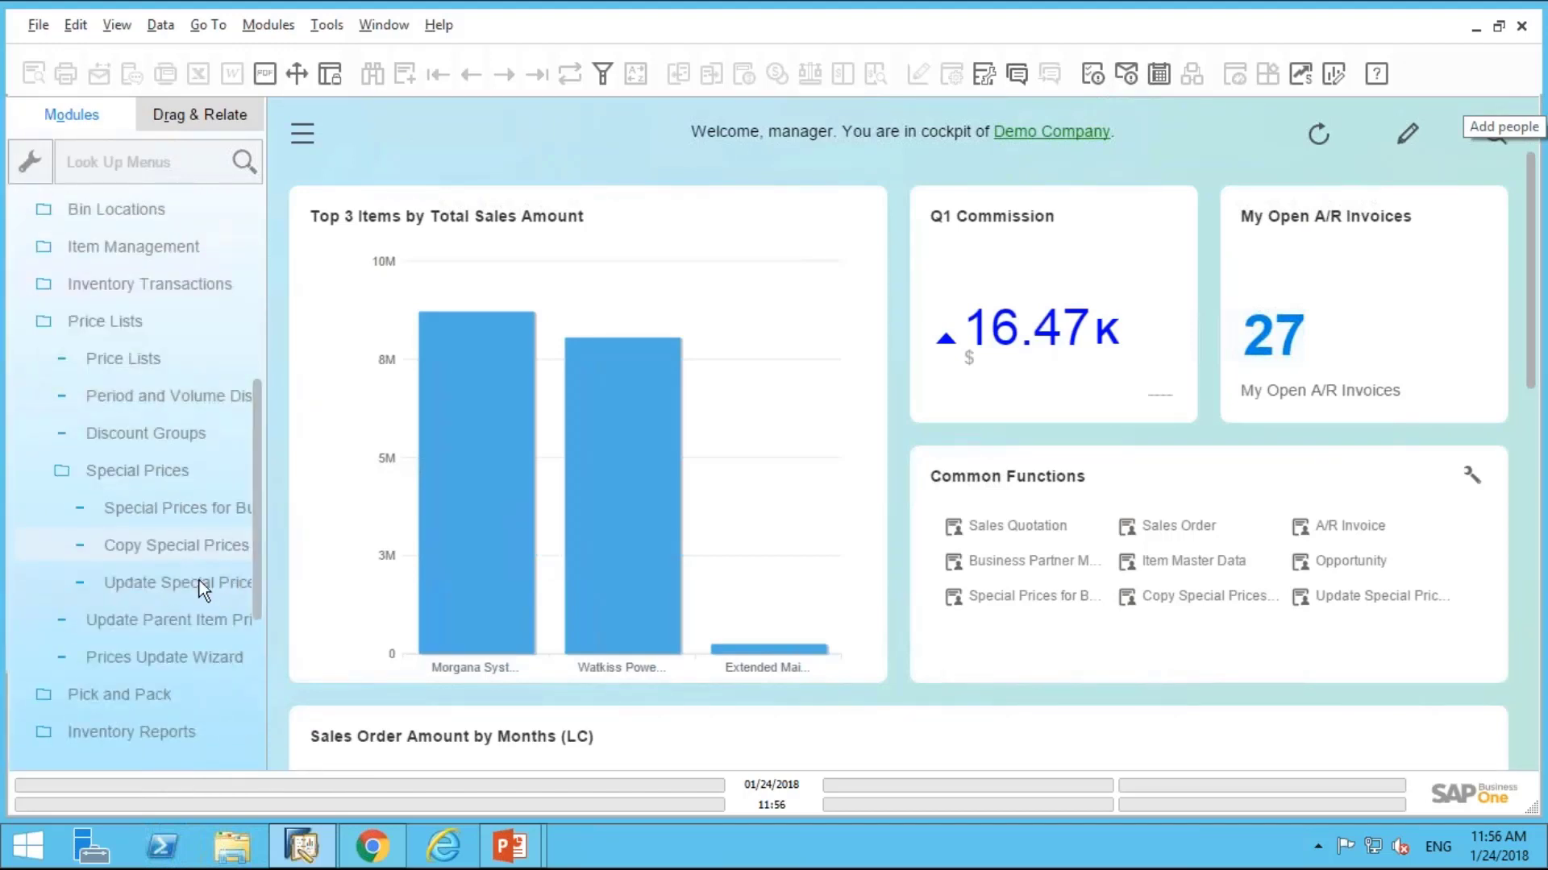
pyautogui.click(192, 588)
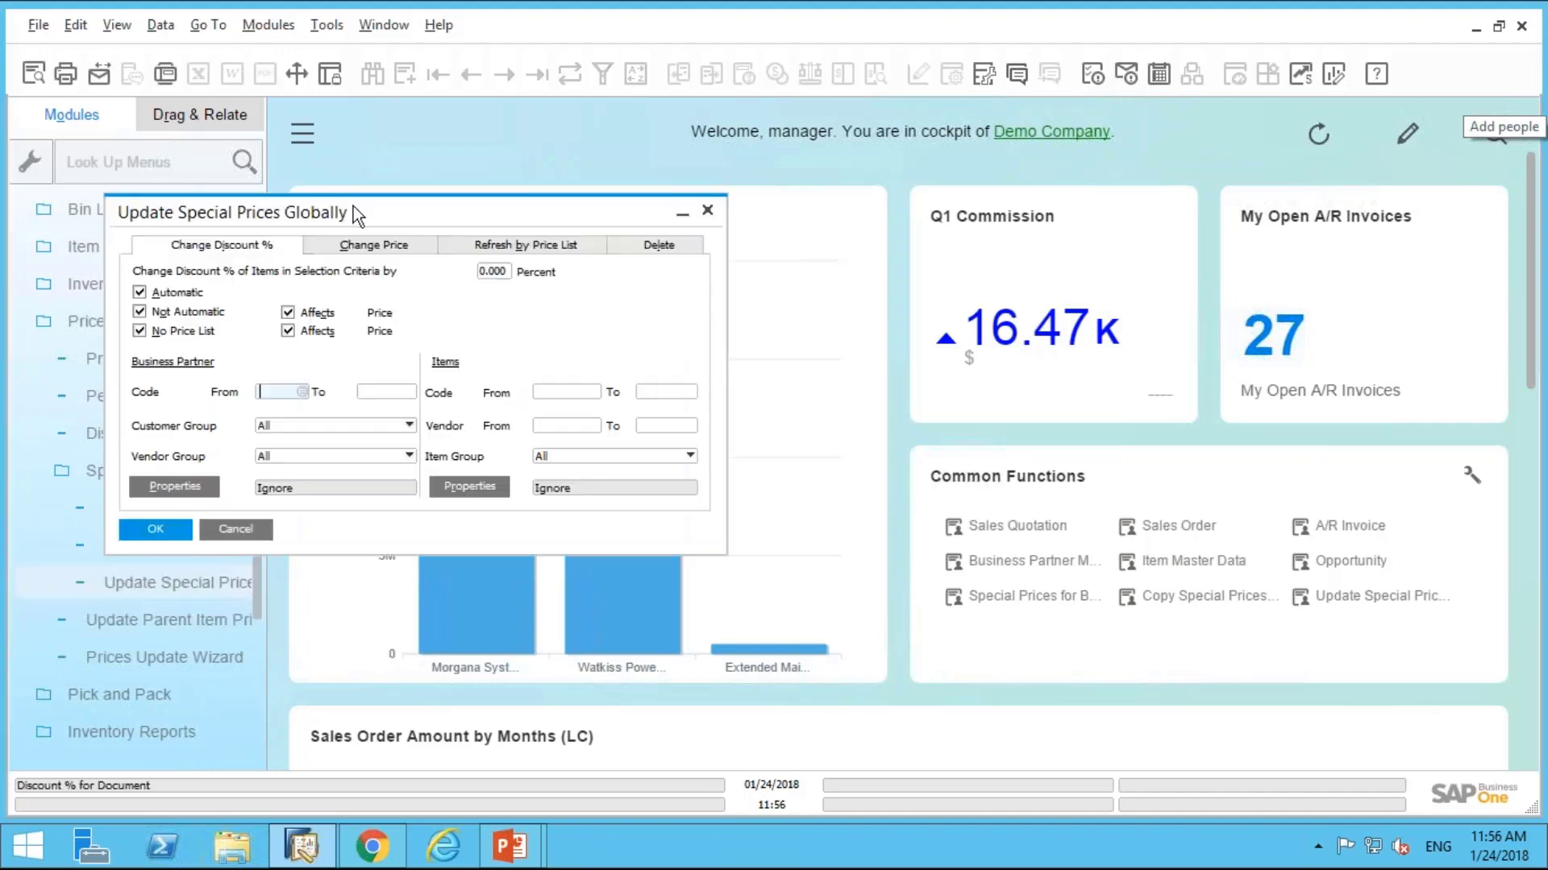
pyautogui.moveTo(392, 213); pyautogui.dragTo(685, 200)
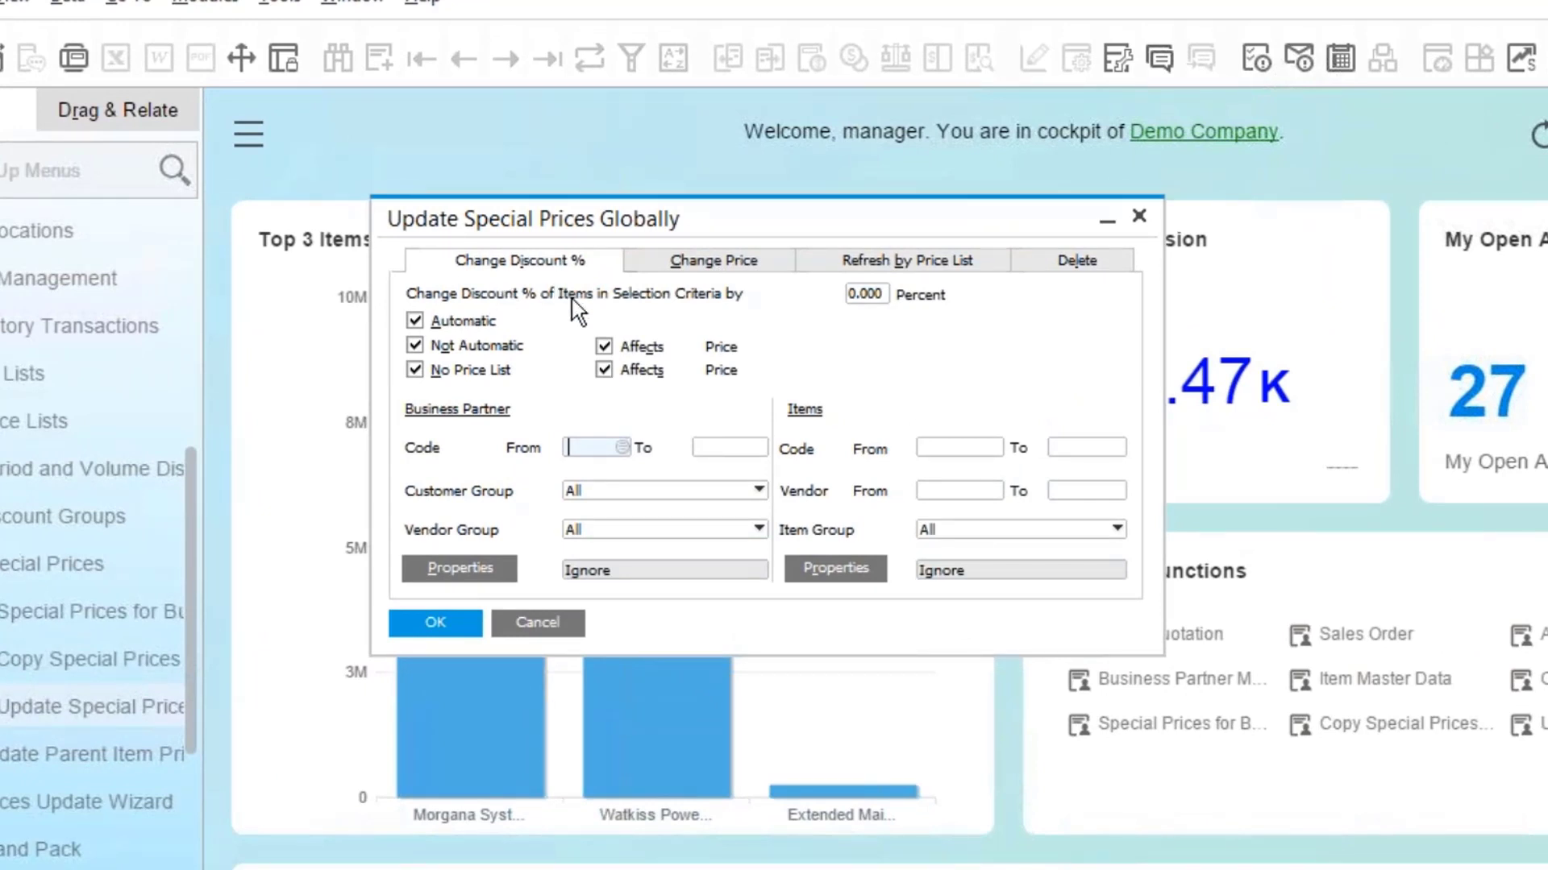
# Step: Display the special prices of Stacey's Industrial Supplies beside the global update window and return to the update window
pyautogui.moveTo(618, 705)
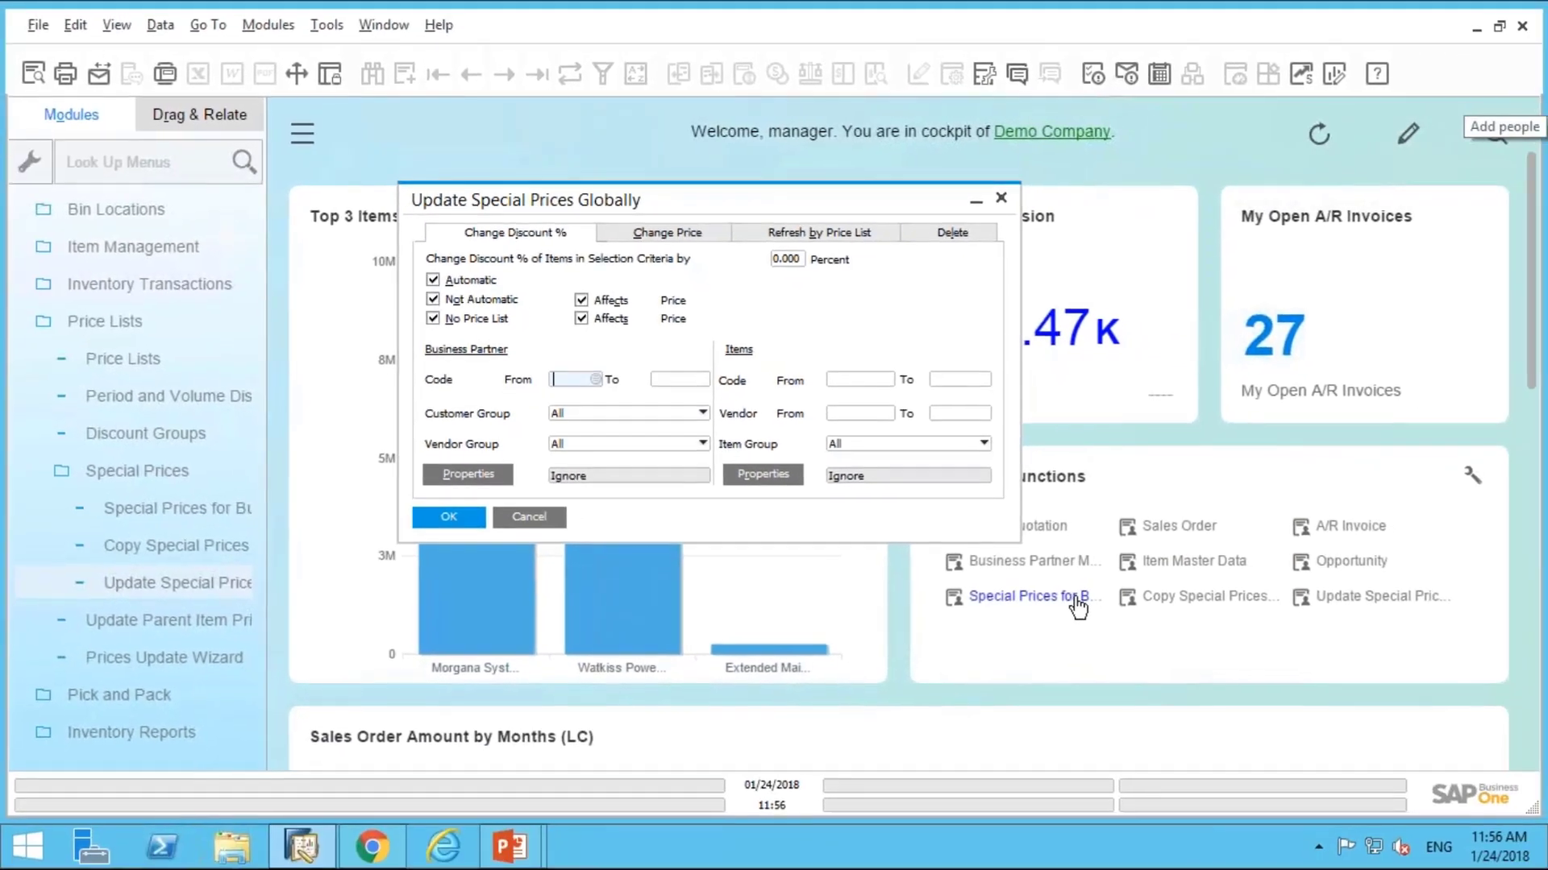
pyautogui.click(1076, 597)
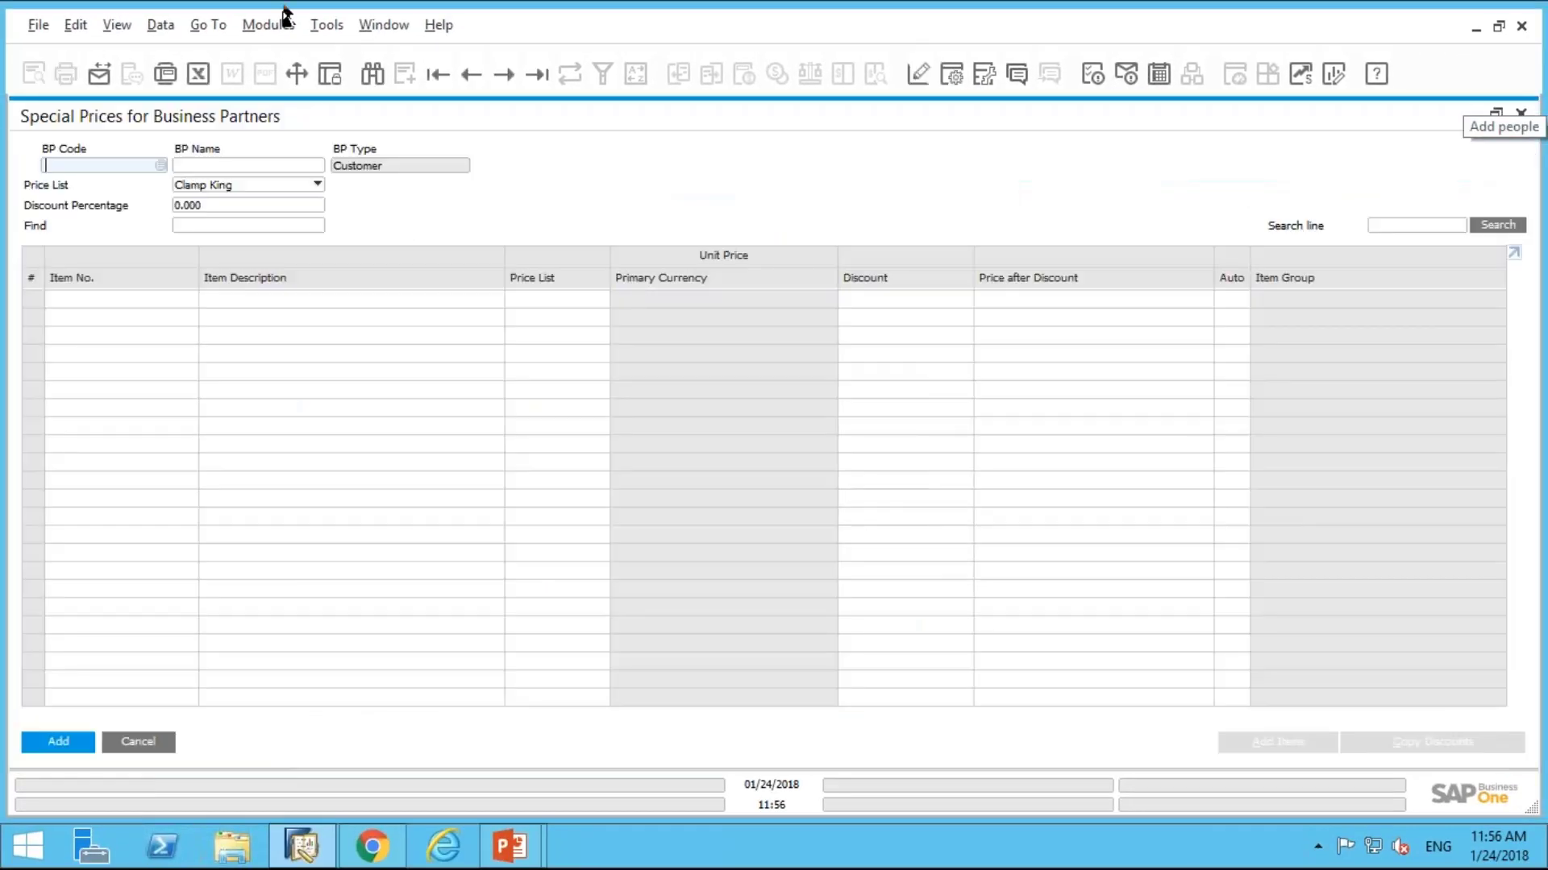
pyautogui.click(508, 74)
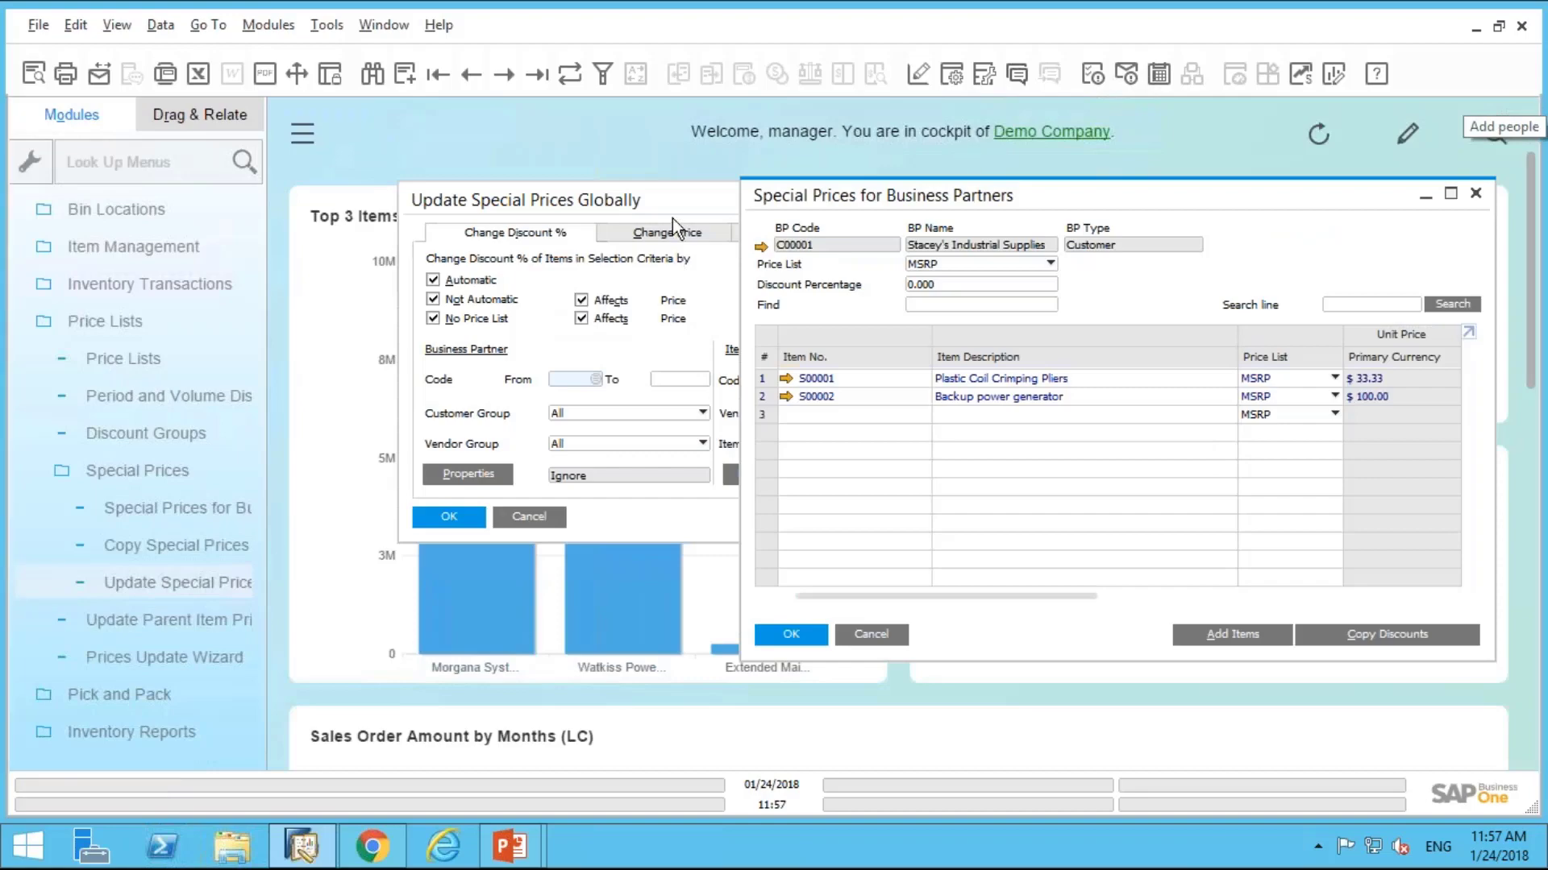
pyautogui.click(674, 193)
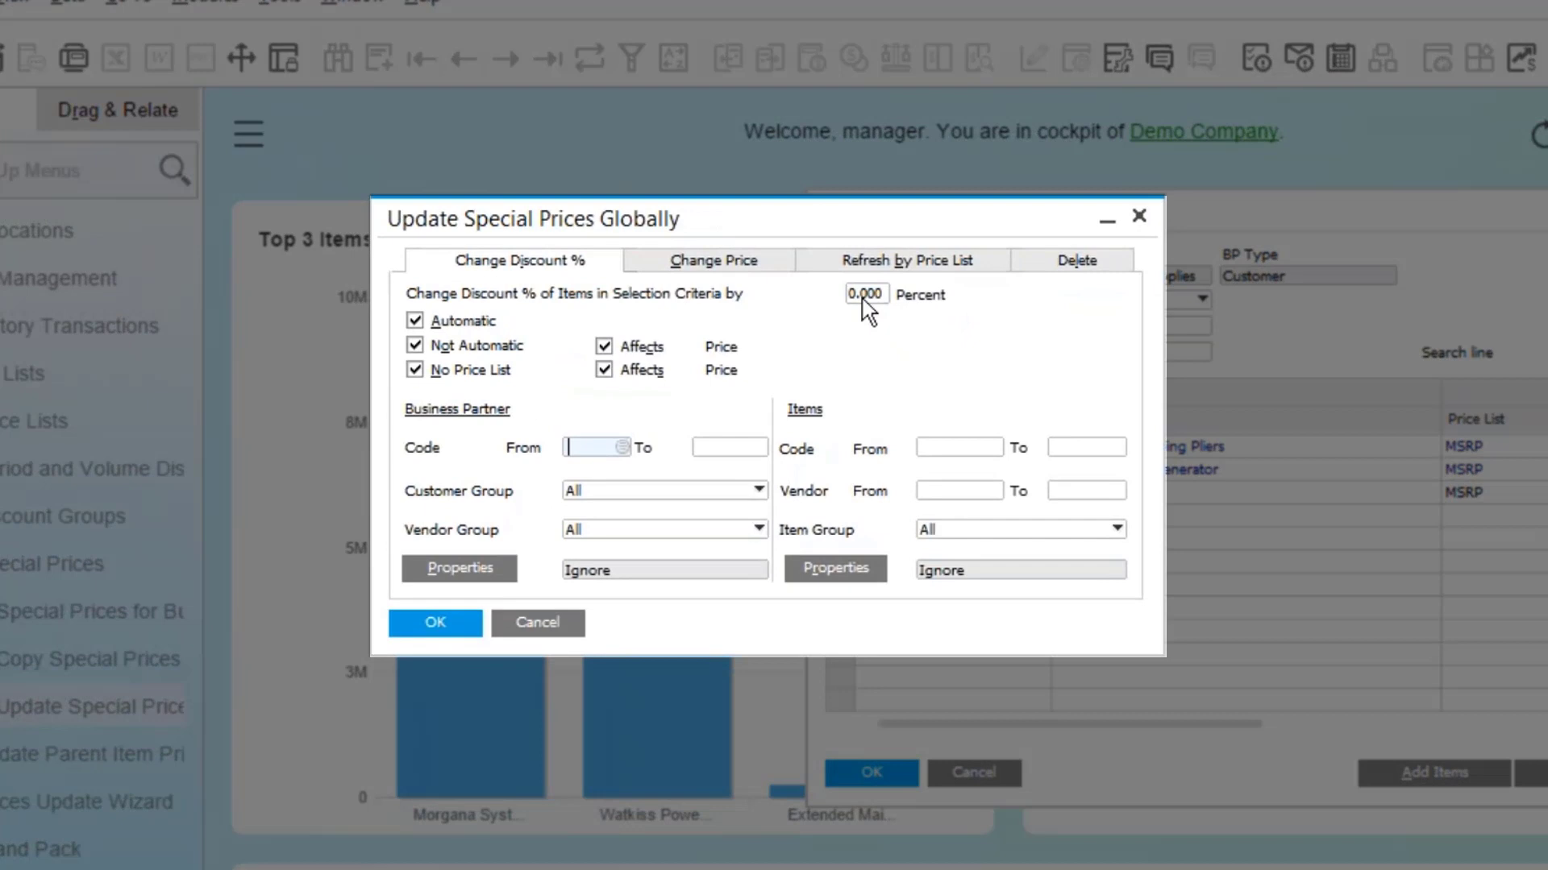
# Step: Set the global discount change to 2 percent and move the update window clear of the customer's special prices
pyautogui.click(862, 297)
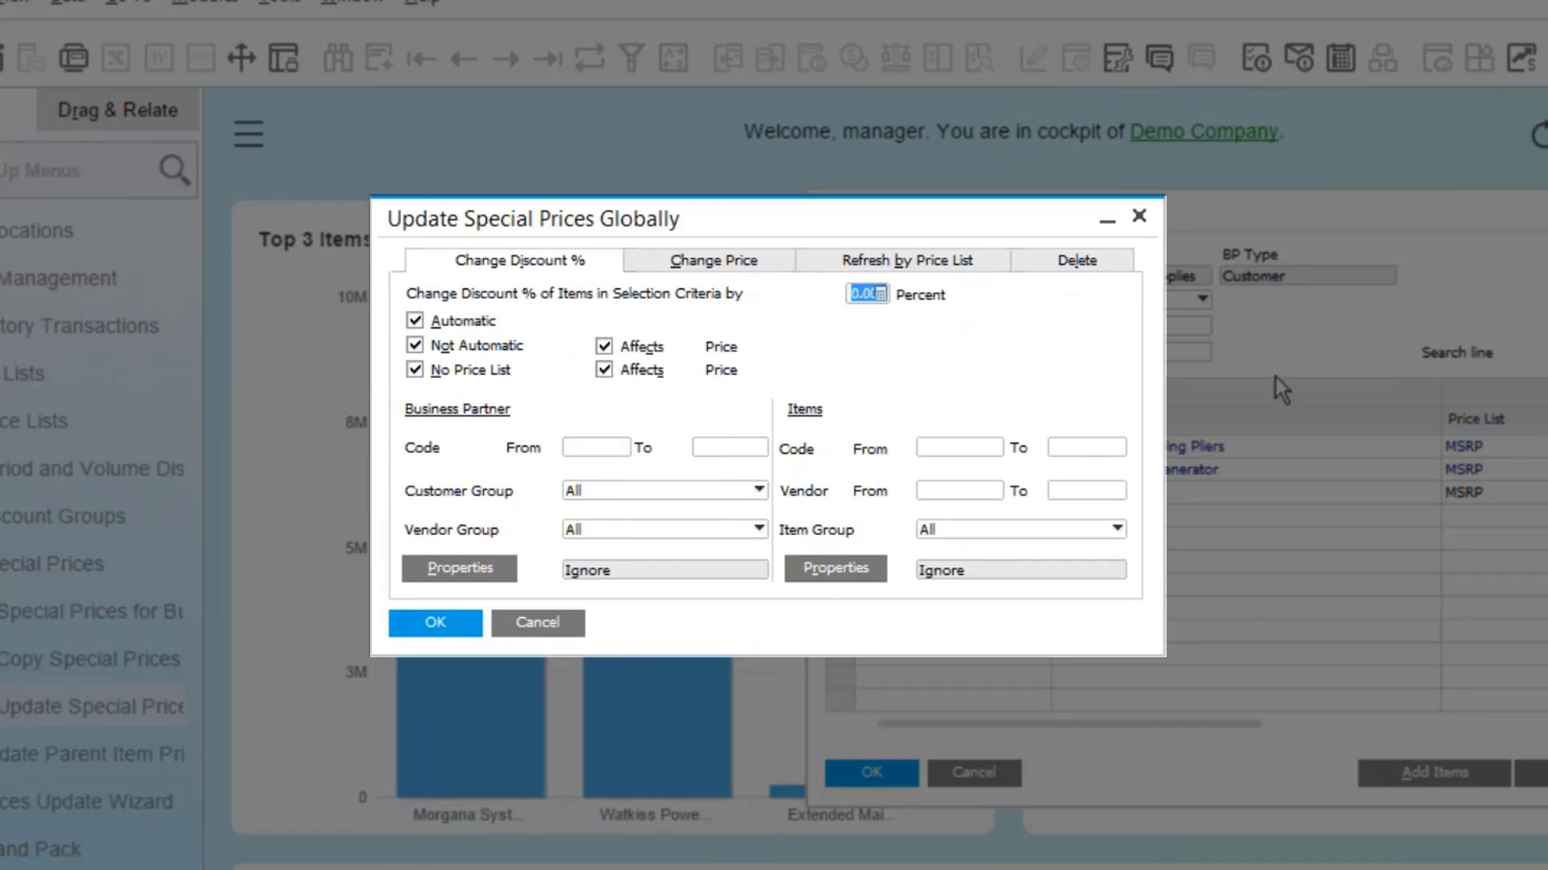
pyautogui.write('2')
pyautogui.click(593, 447)
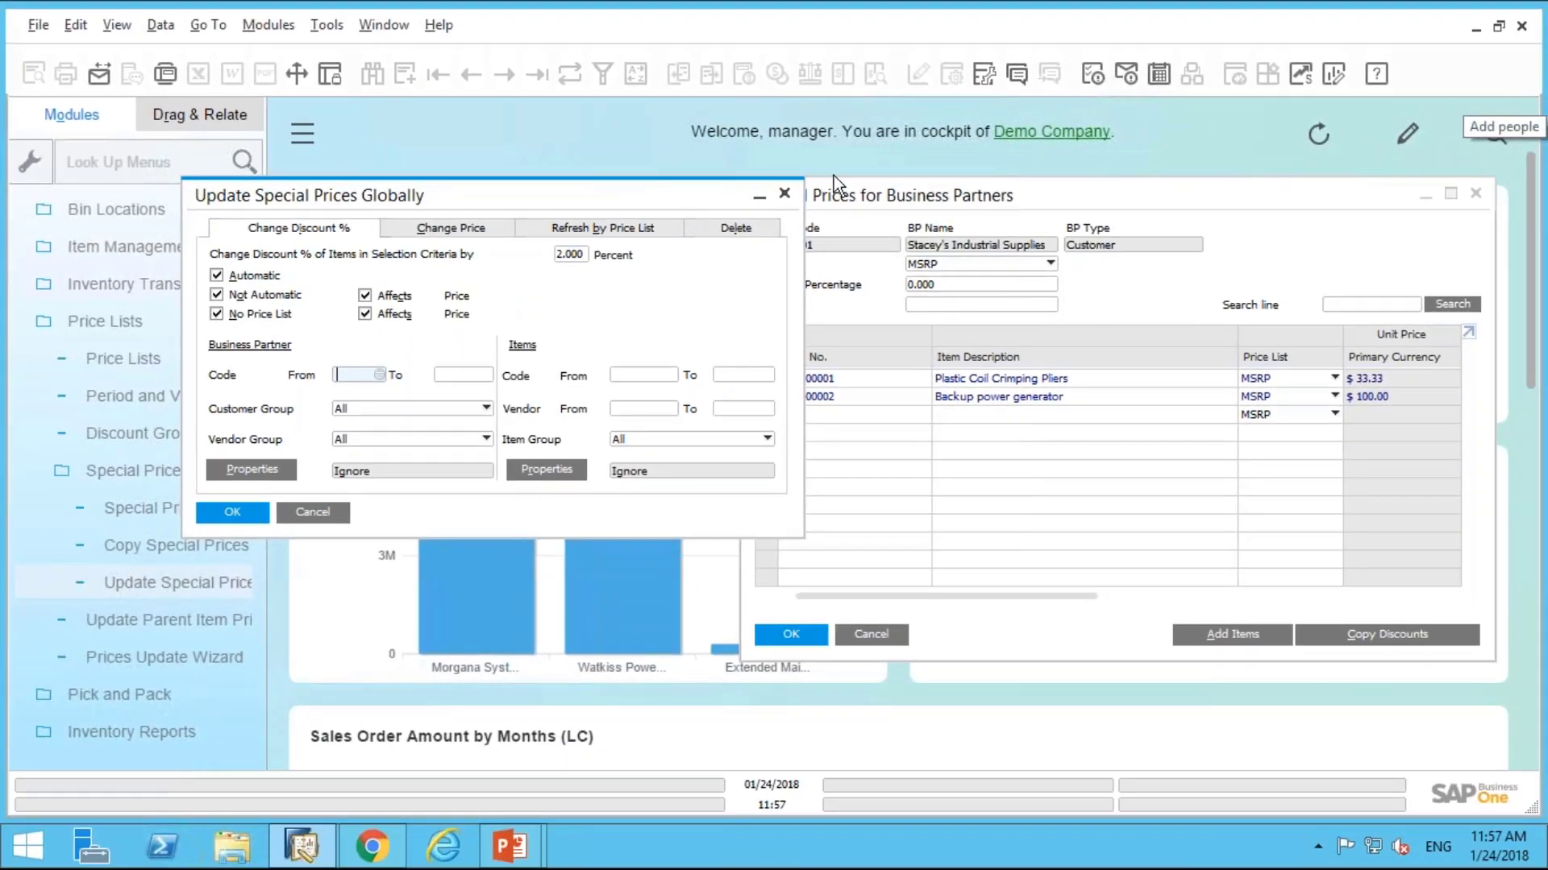
pyautogui.moveTo(641, 193); pyautogui.dragTo(496, 194)
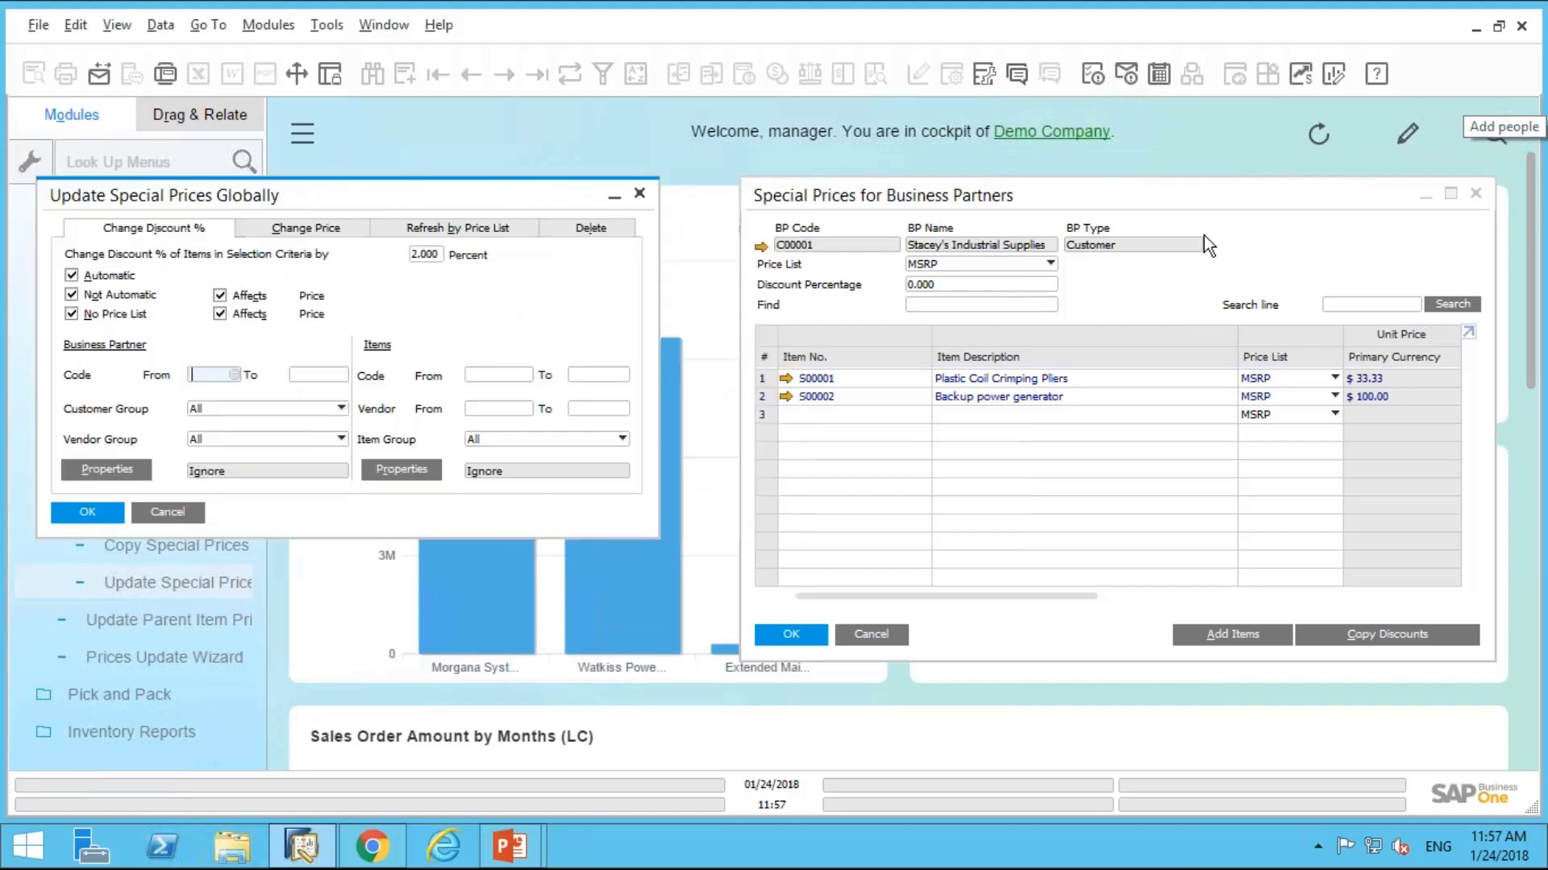
# Step: Maximize the special prices of Stacey's Industrial Supplies to examine the Auto column of its item lines, and restore the window
pyautogui.click(1457, 200)
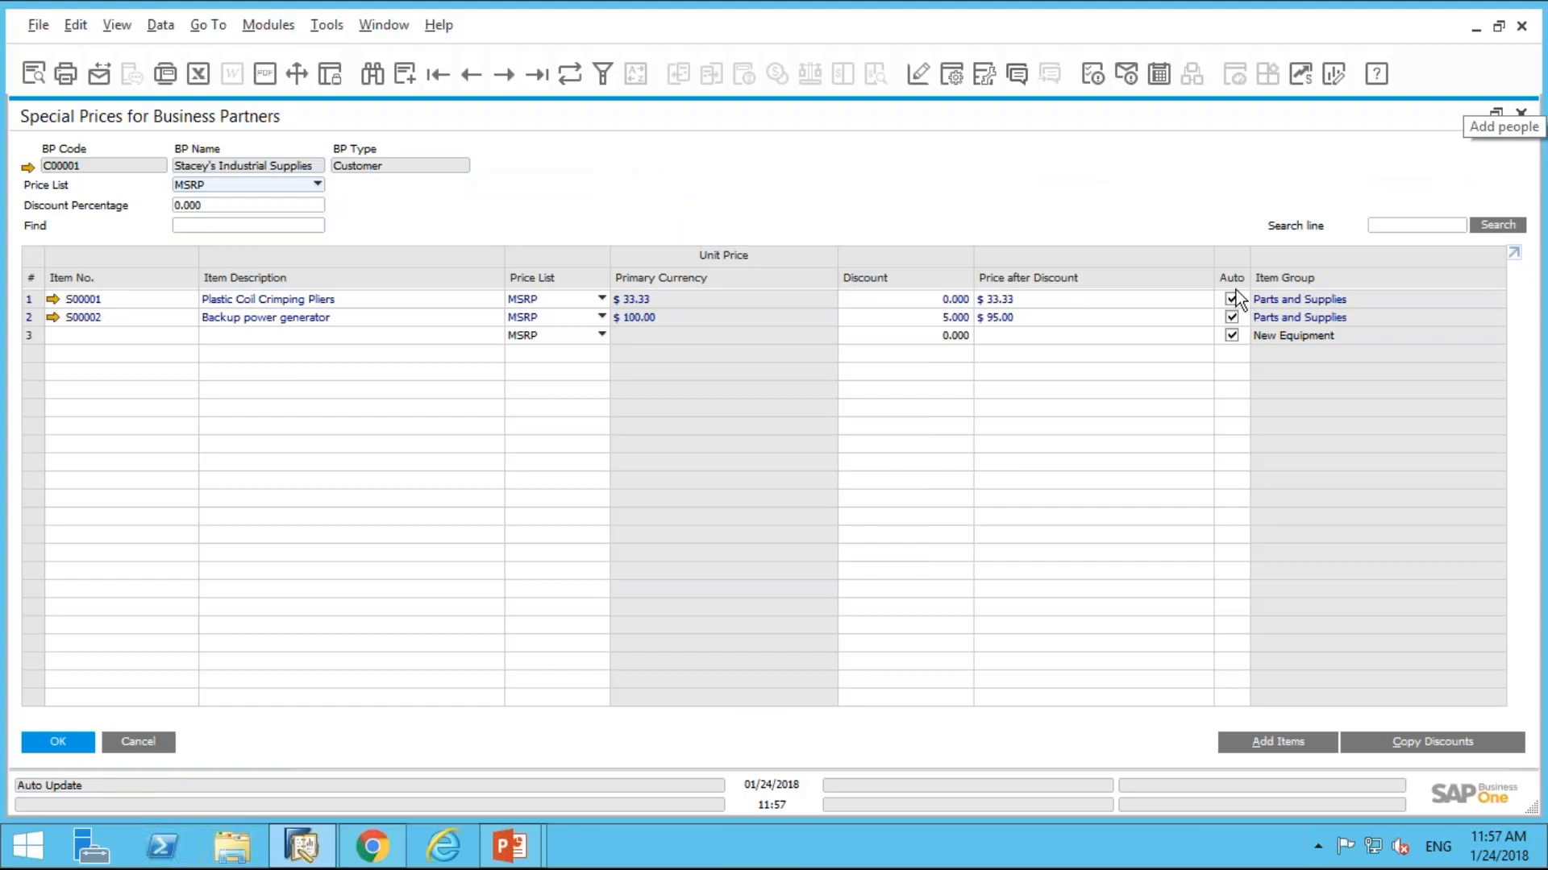
pyautogui.click(1232, 317)
pyautogui.click(1497, 110)
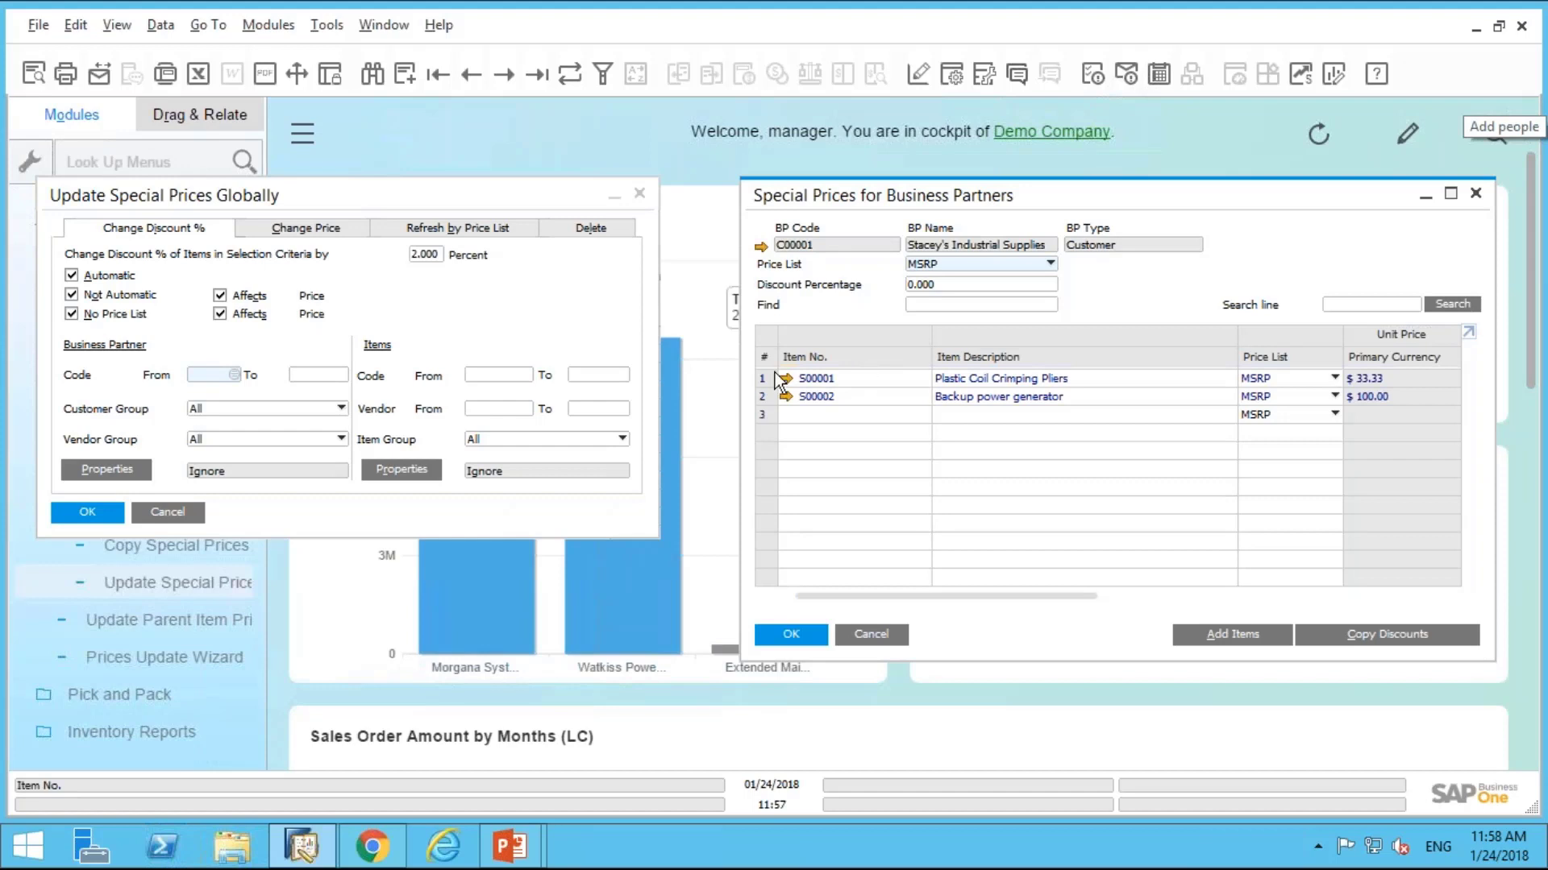
# Step: Set the price list of the Backup power generator special price line to Without Price List
pyautogui.moveTo(1007, 596); pyautogui.dragTo(1370, 597)
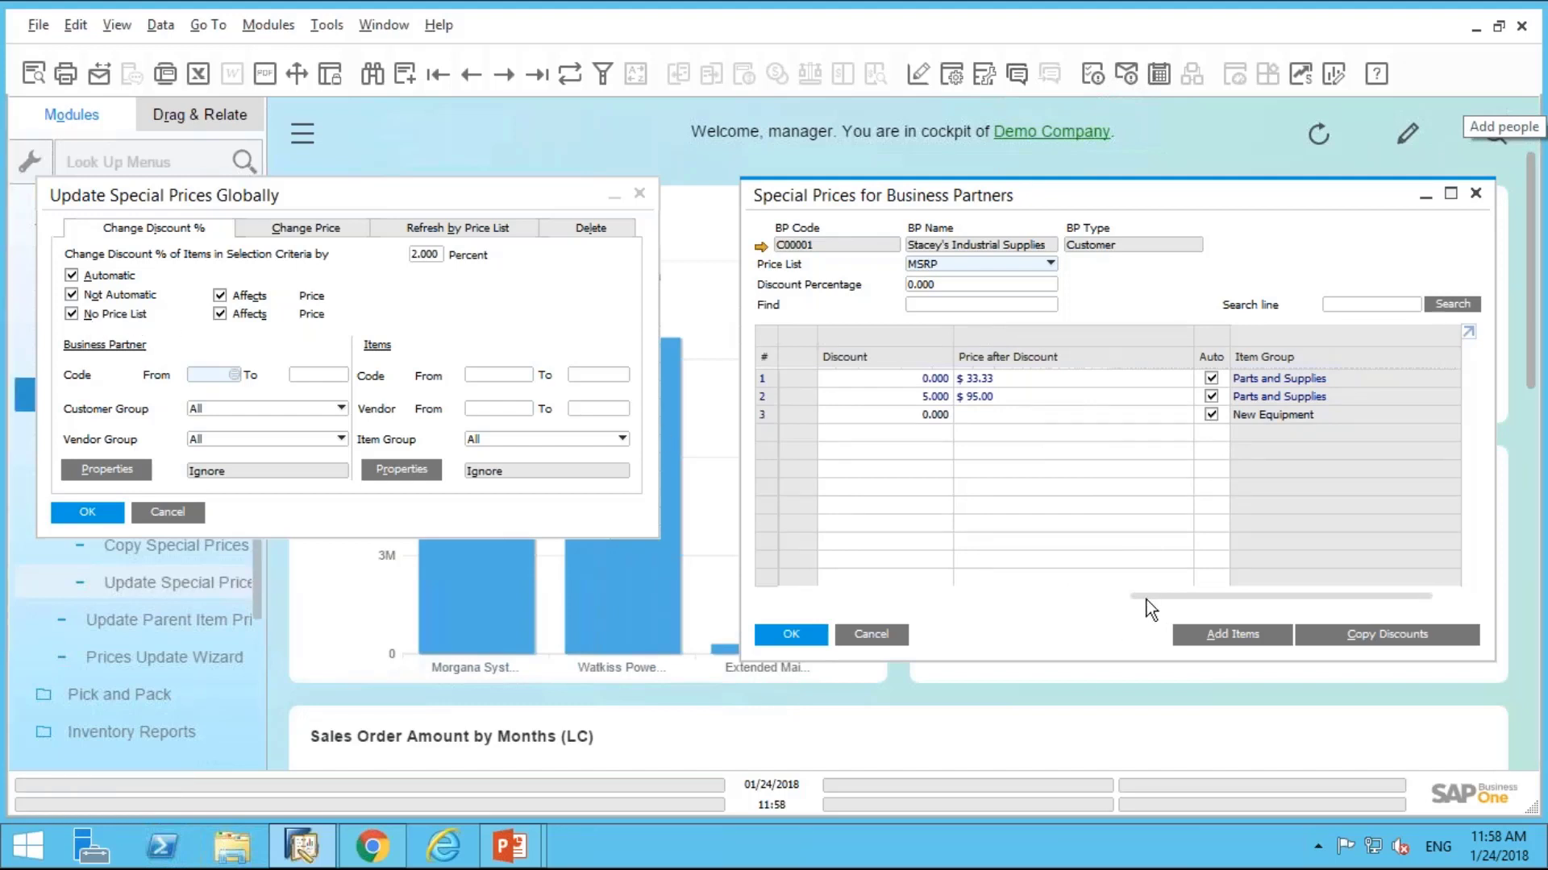
pyautogui.moveTo(1146, 600); pyautogui.dragTo(810, 583)
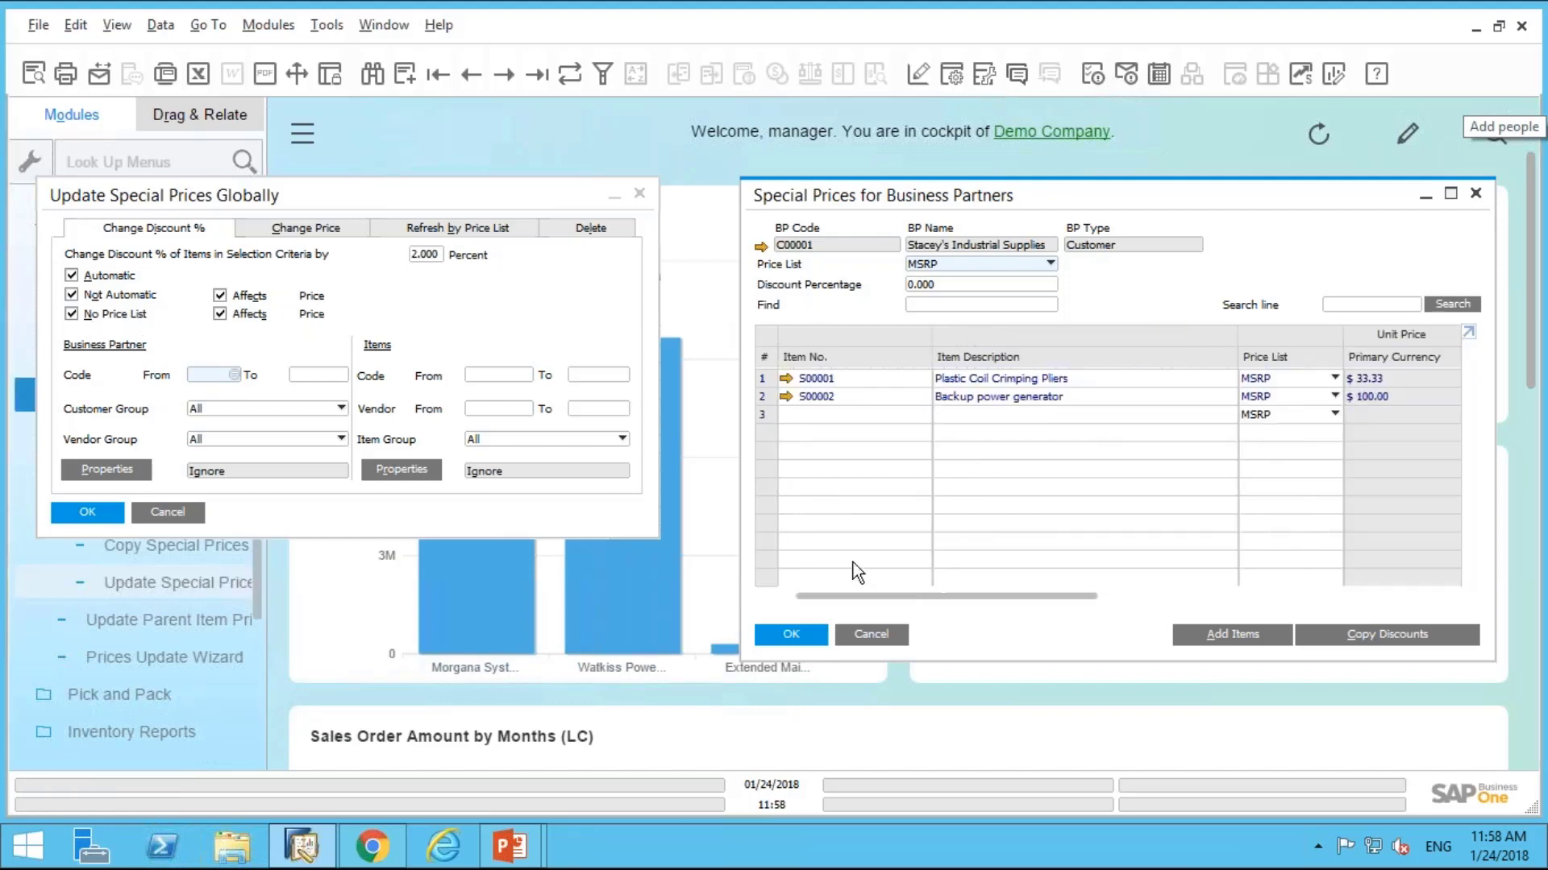
pyautogui.click(1303, 399)
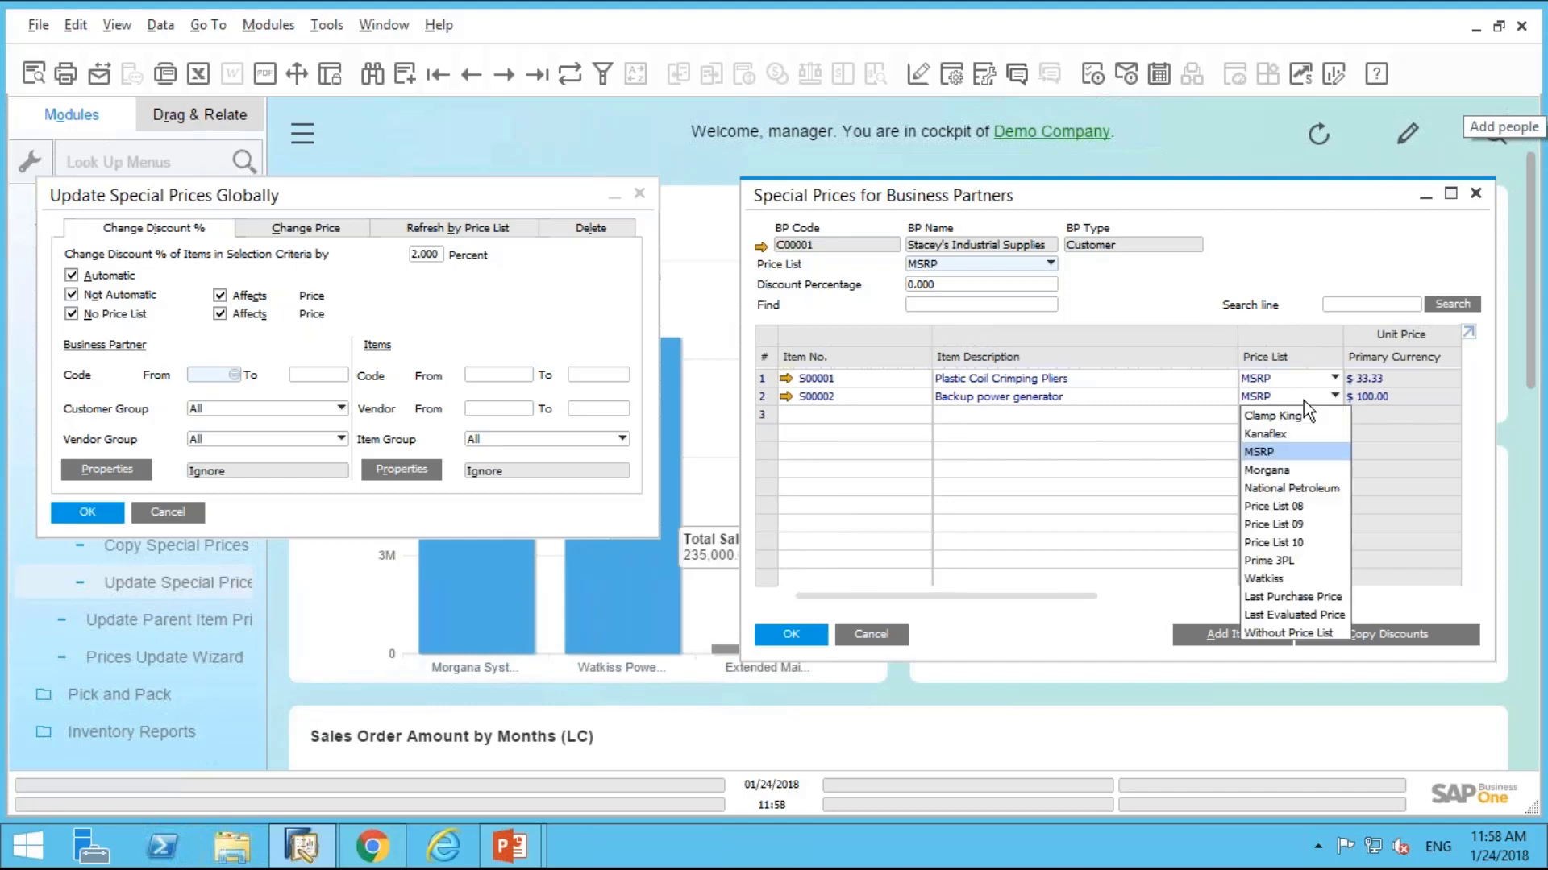
pyautogui.click(1280, 633)
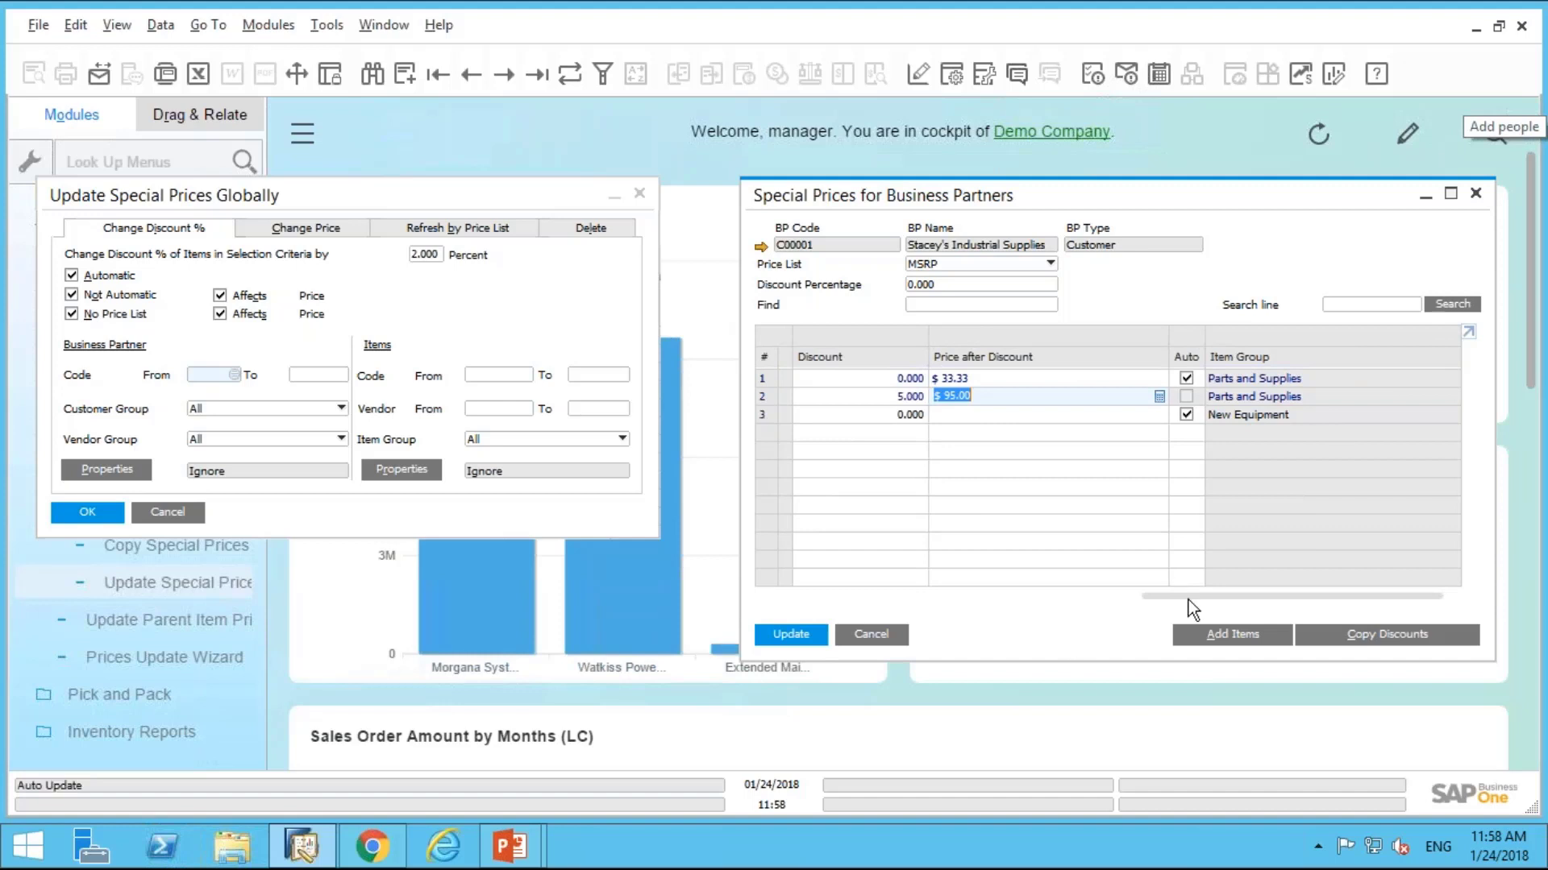
# Step: Set the price list of the Backup power generator line to MSRP and save the customer's special prices
pyautogui.click(951, 594)
pyautogui.click(955, 596)
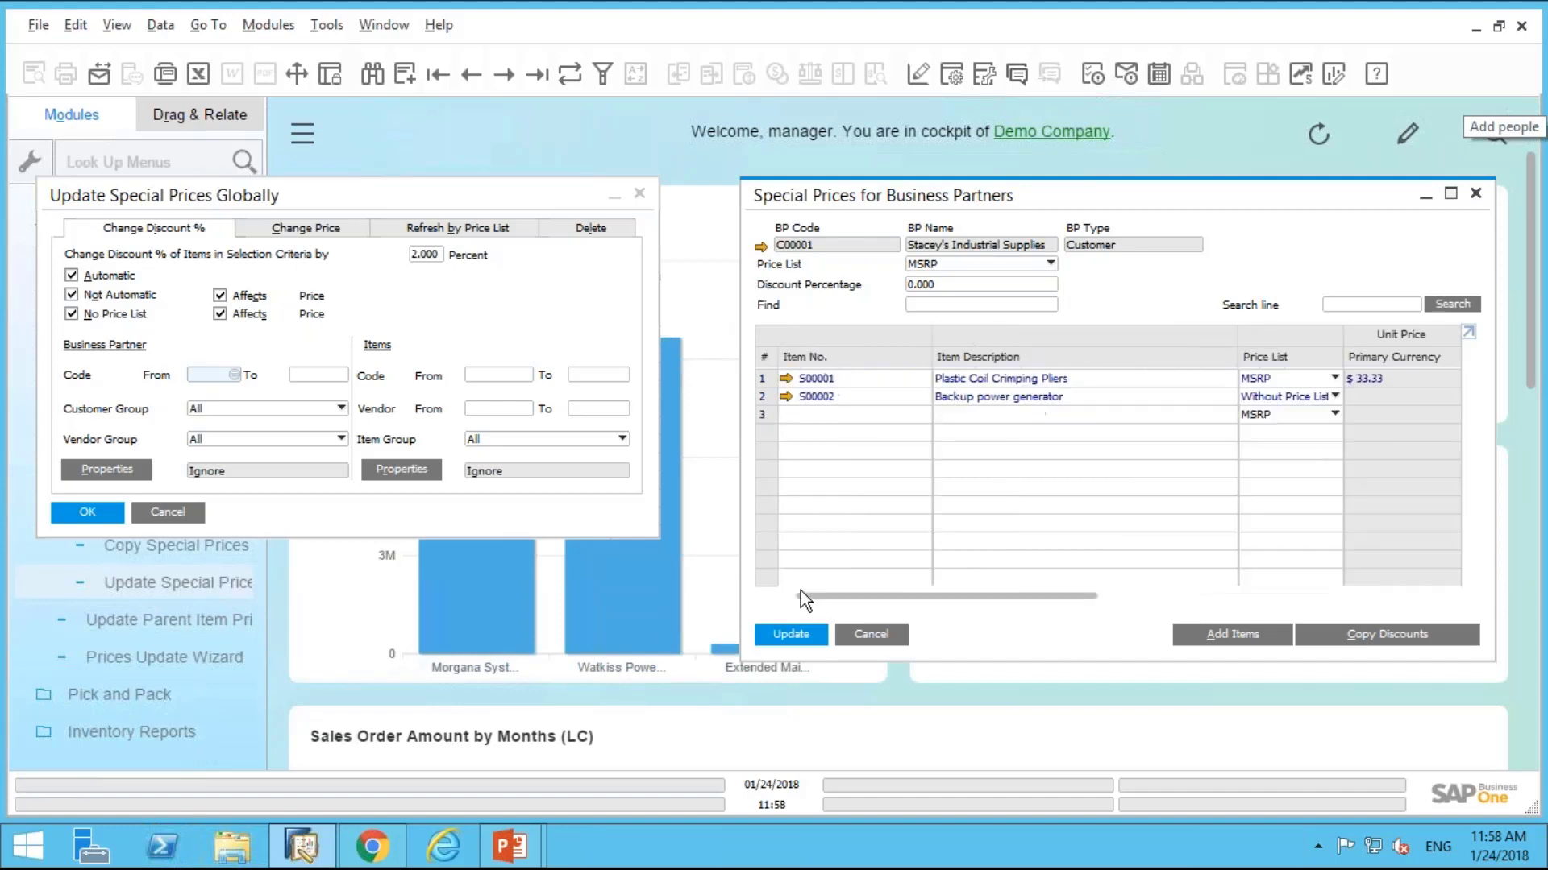
pyautogui.click(1303, 401)
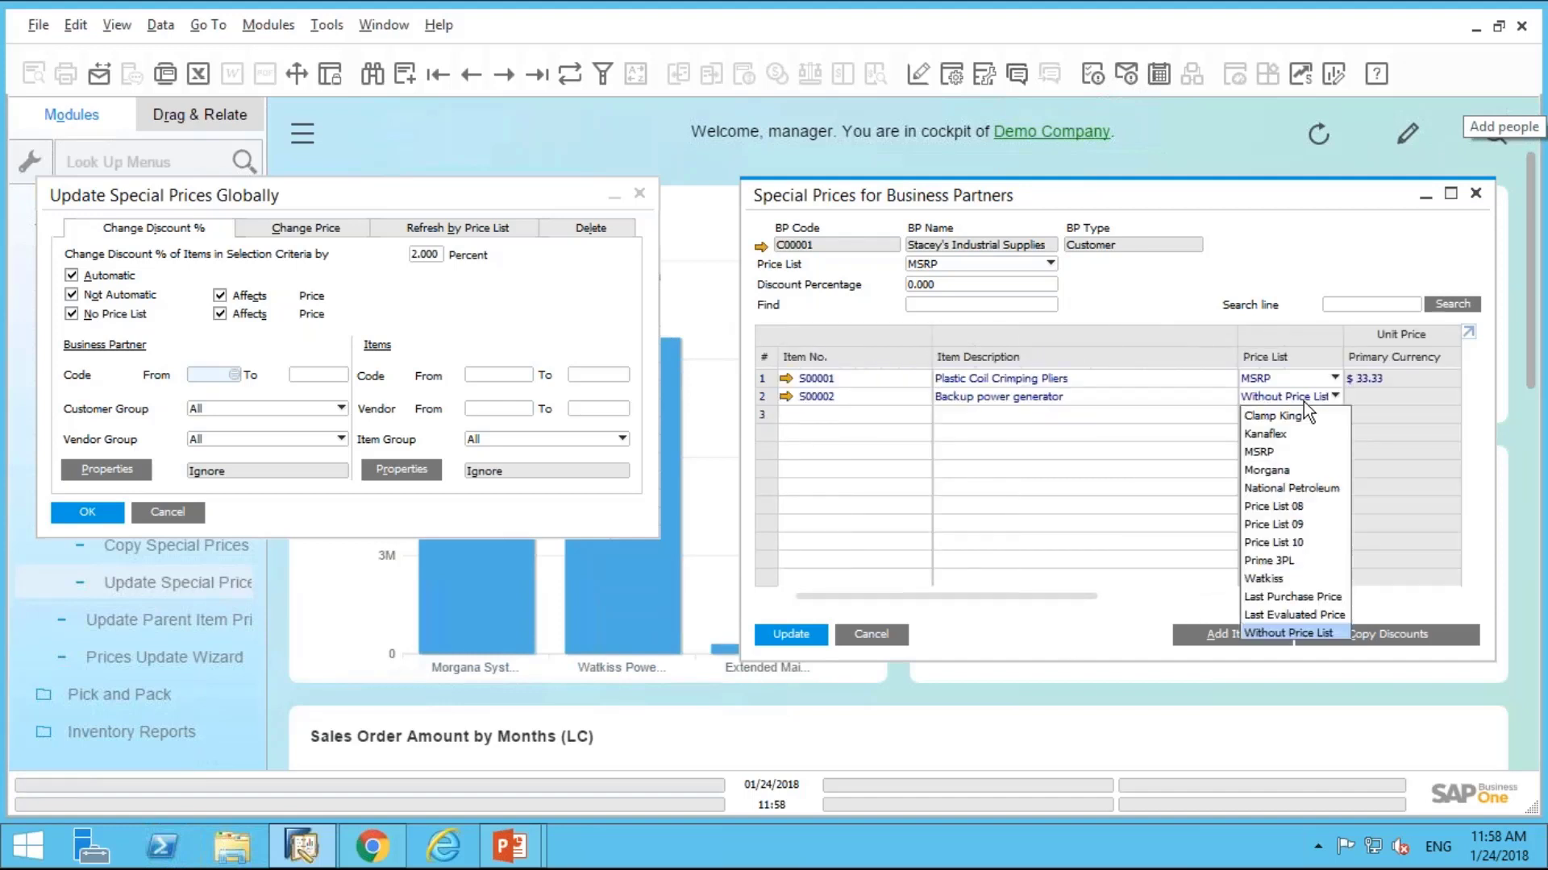
pyautogui.click(1275, 451)
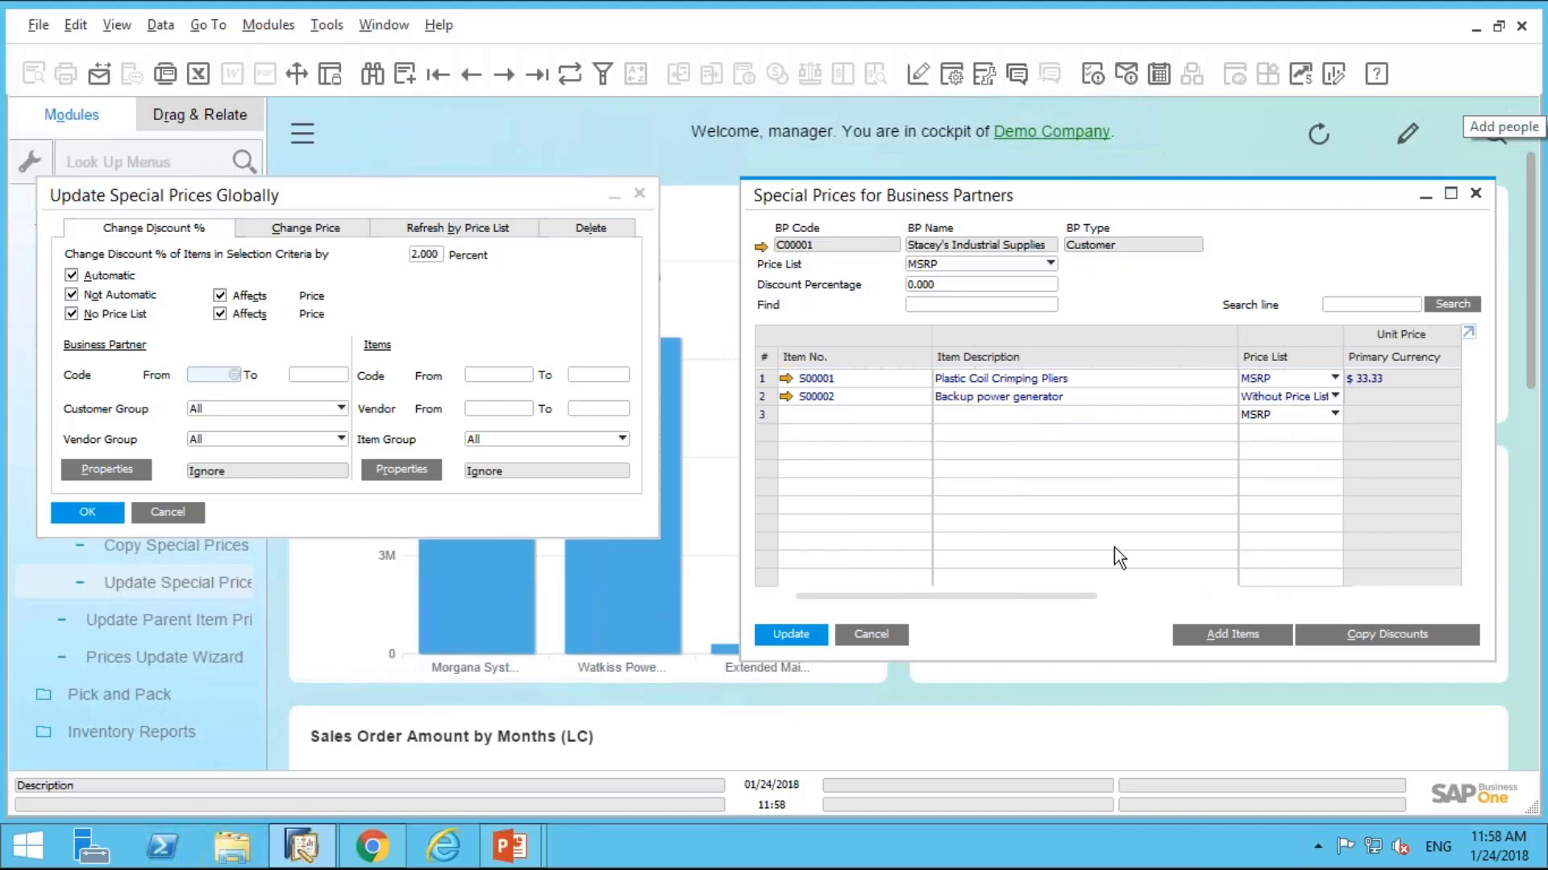
pyautogui.click(801, 627)
# Step: Examine the Change Price options of the global special price update and return to its discount percentage options
pyautogui.click(406, 197)
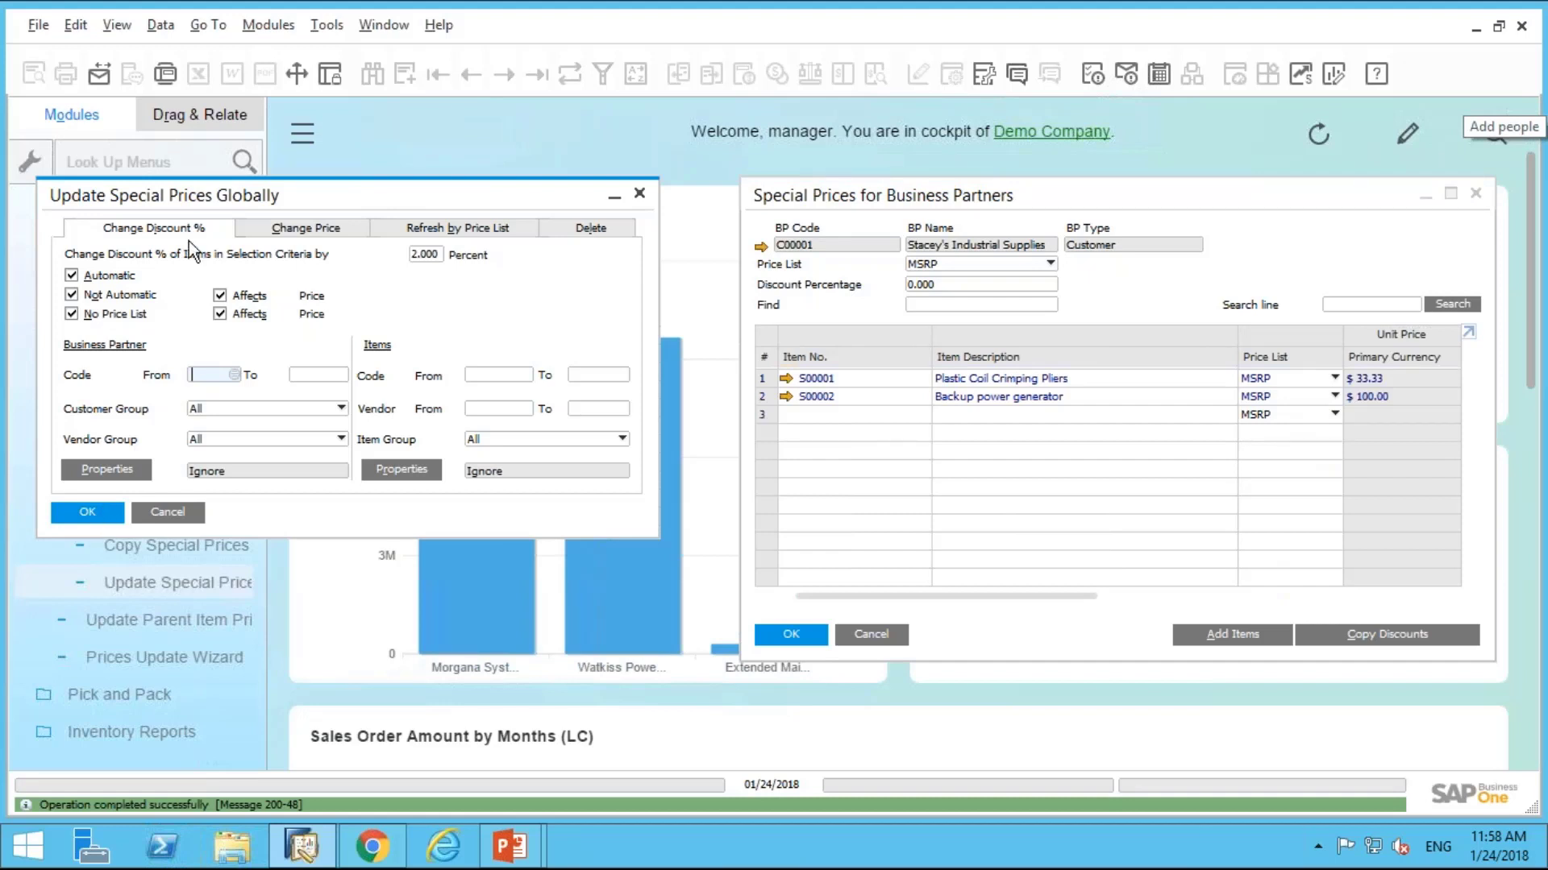
pyautogui.click(294, 227)
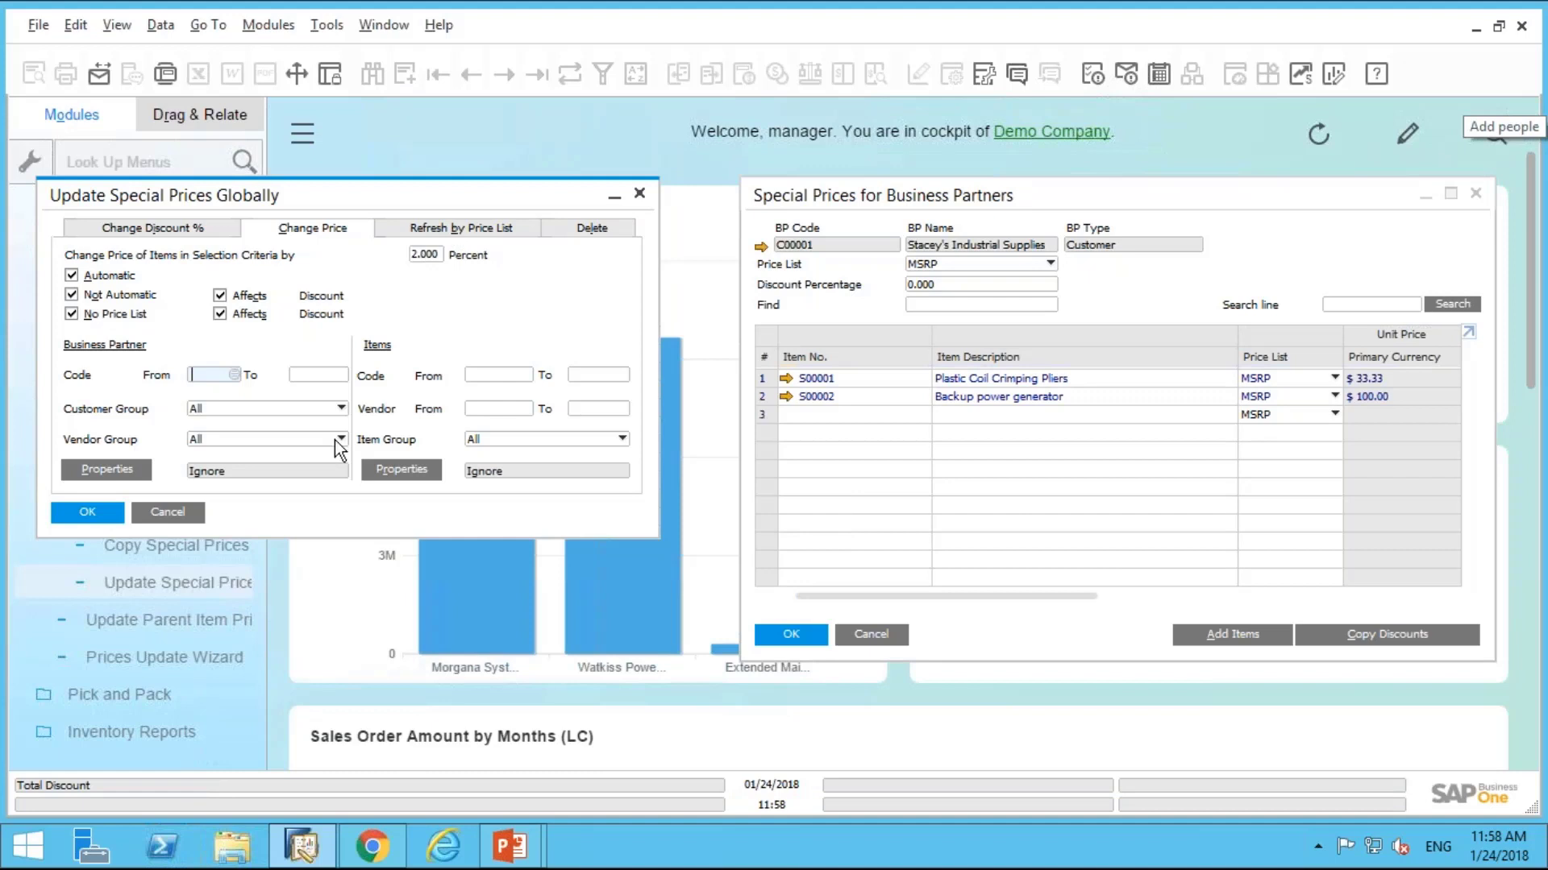
pyautogui.click(121, 231)
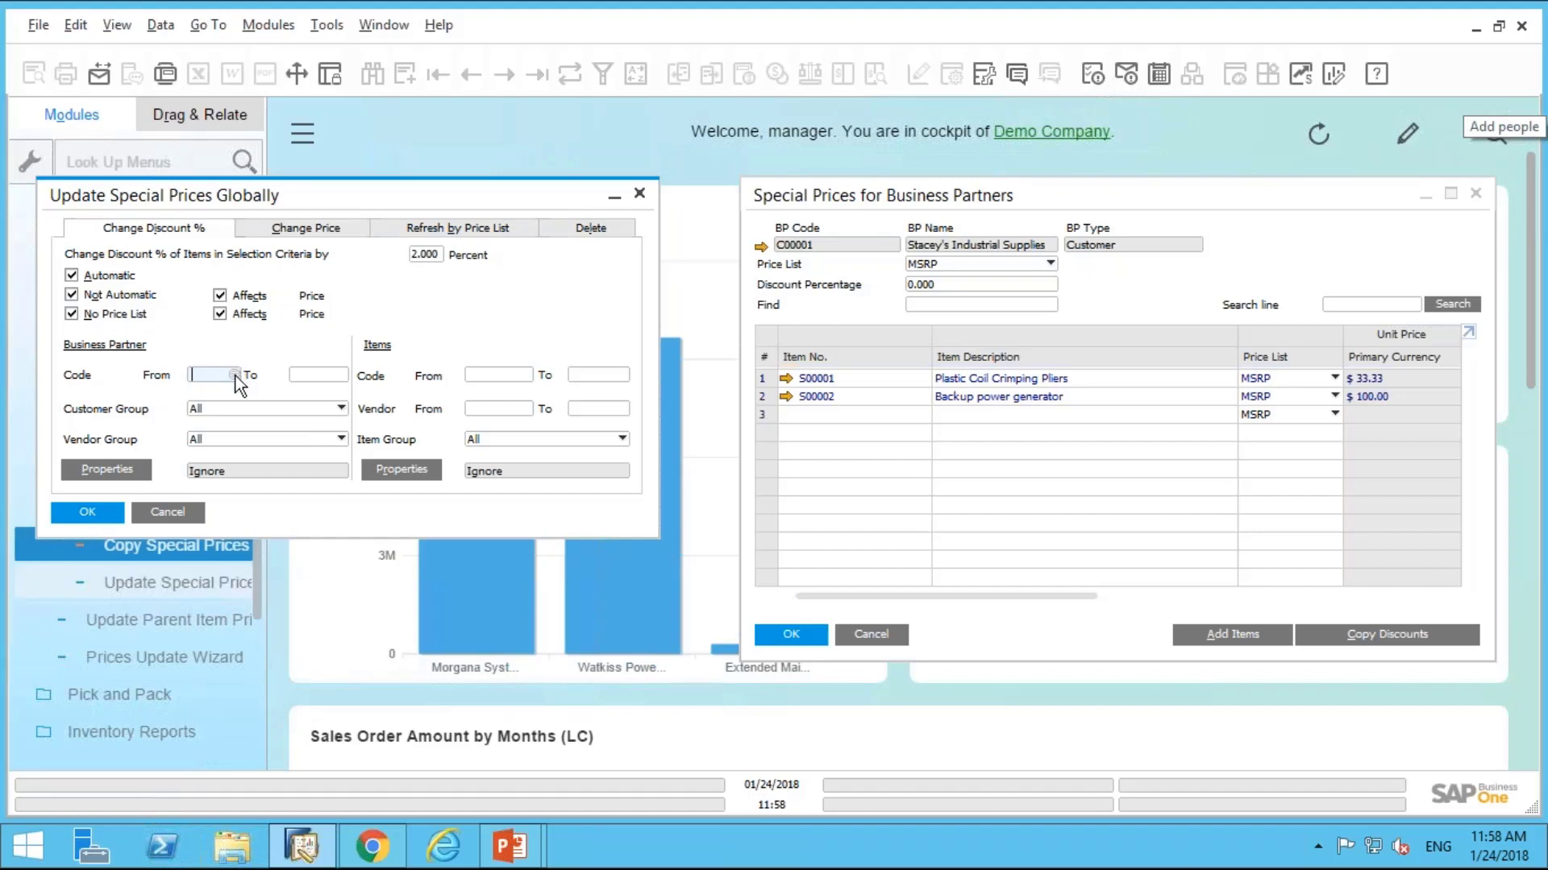
# Step: Move the global update window and limit its business partner range to Stacey's Industrial Supplies at both ends
pyautogui.moveTo(706, 210); pyautogui.dragTo(848, 223)
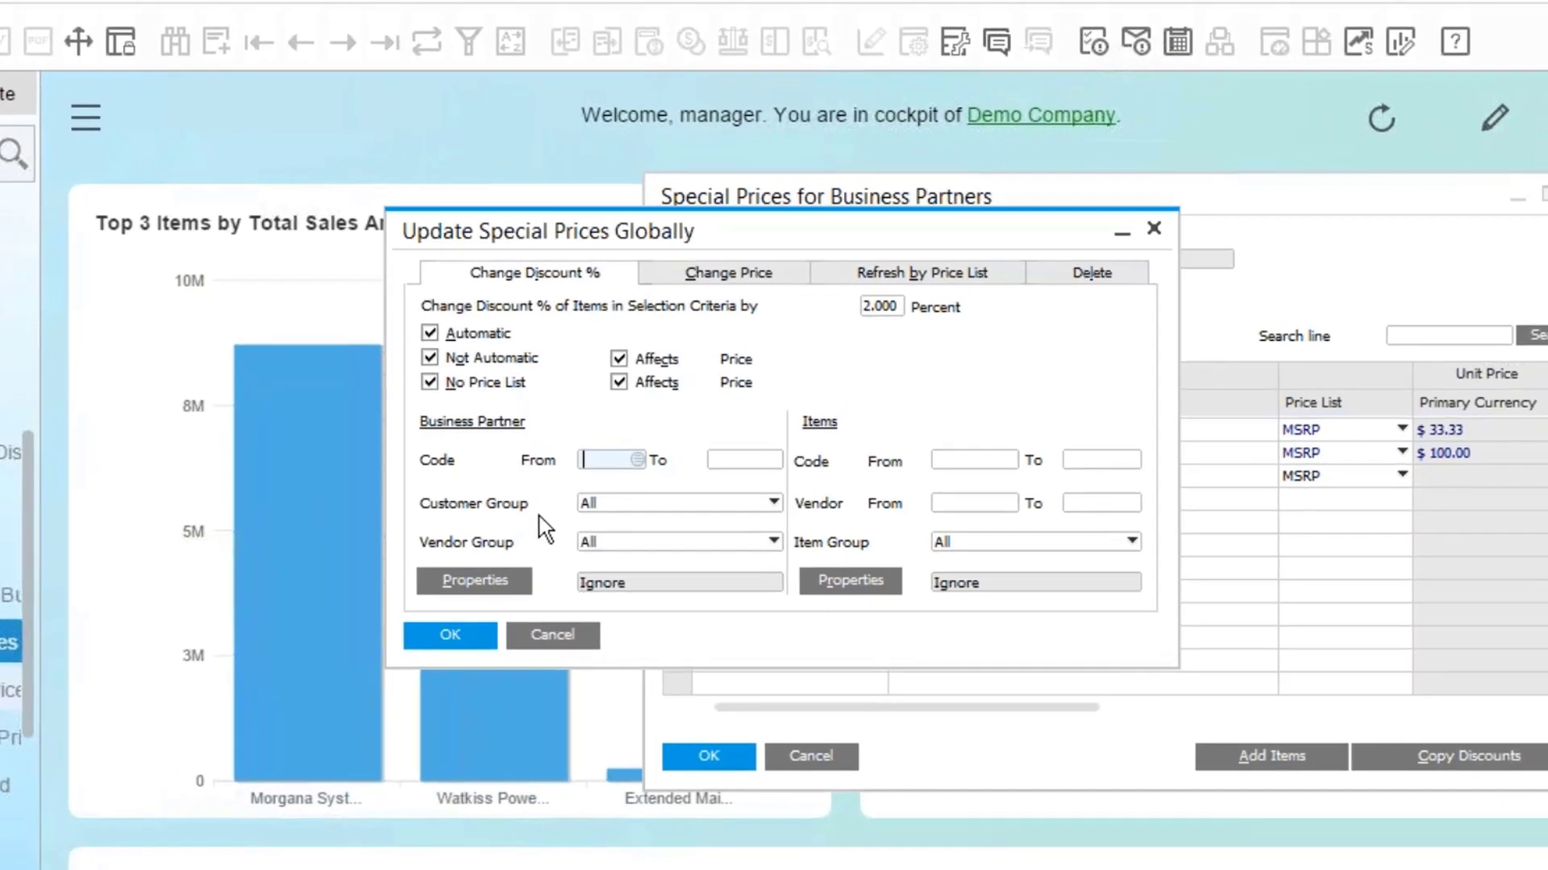
pyautogui.click(639, 461)
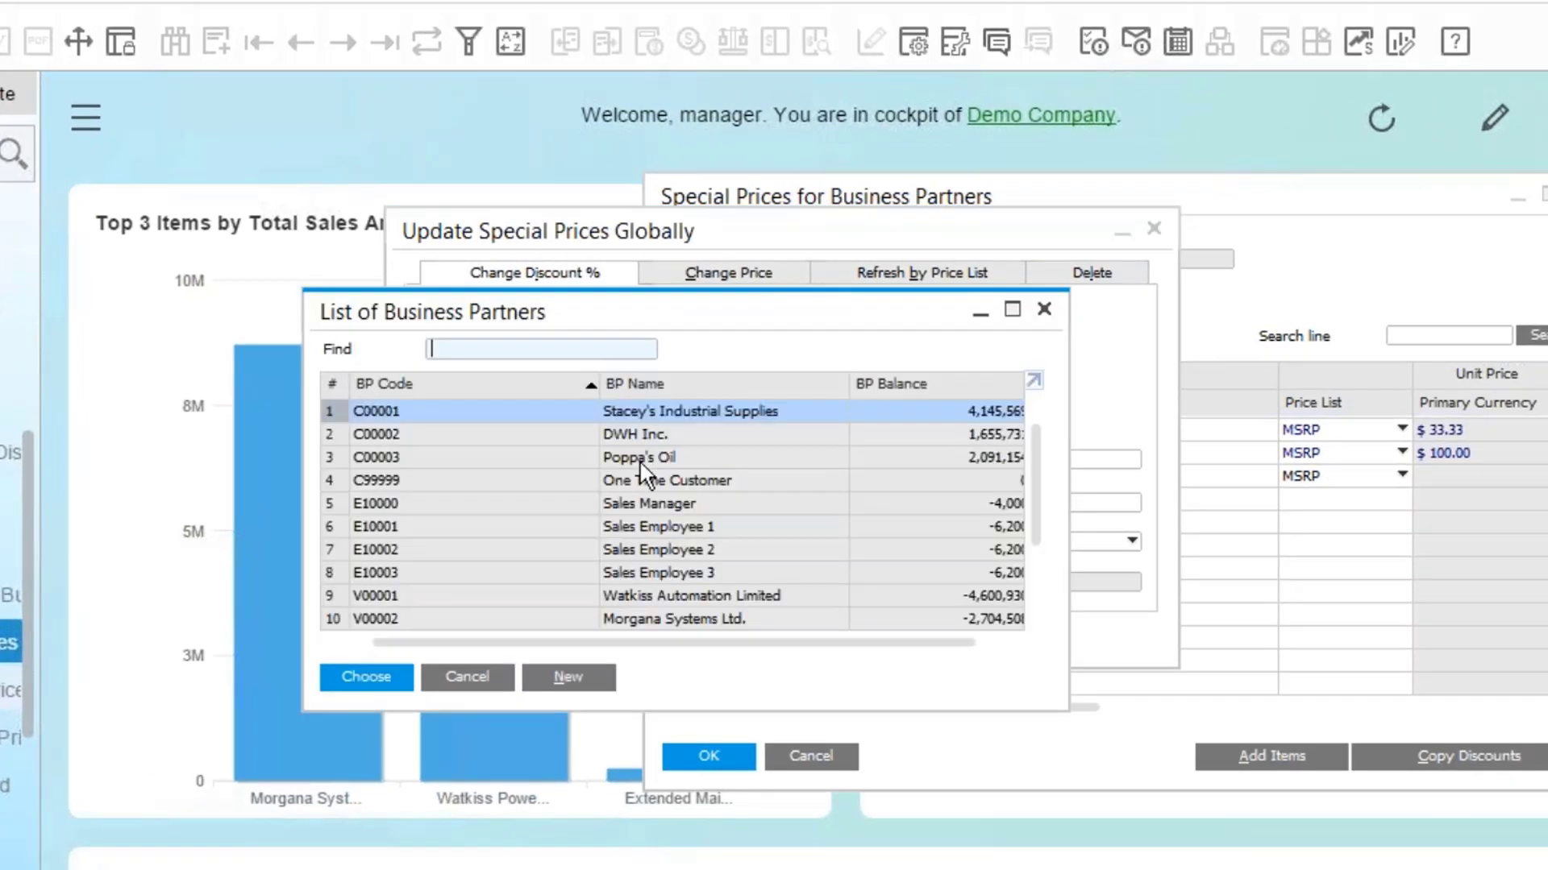
pyautogui.doubleClick(525, 418)
pyautogui.click(757, 460)
pyautogui.click(774, 461)
pyautogui.doubleClick(723, 407)
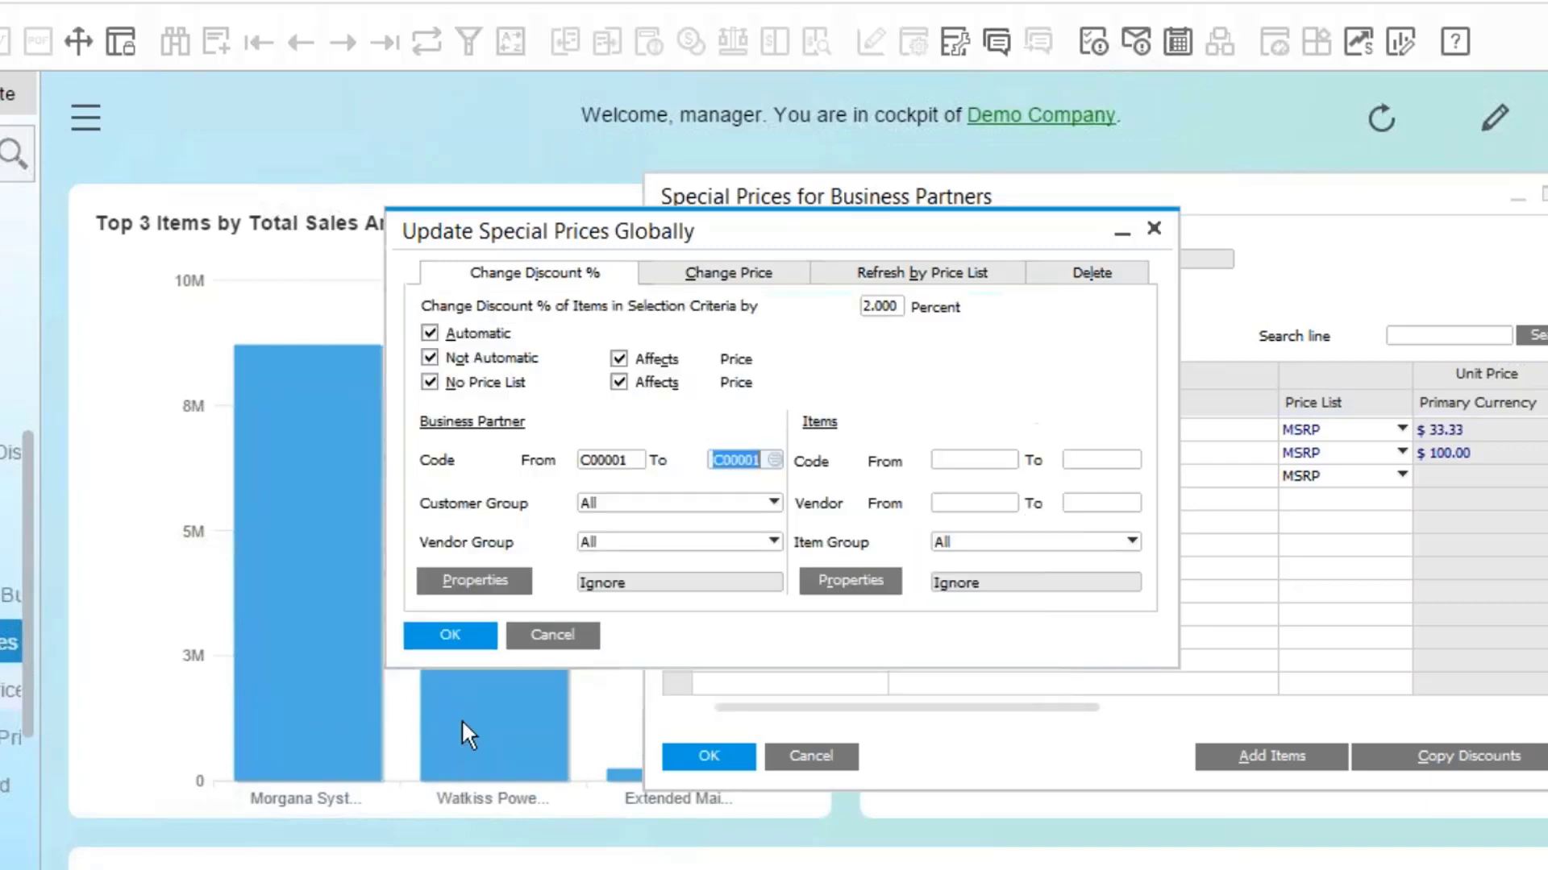
# Step: Run the 2 percent global discount change and confirm the update of the special prices
pyautogui.click(435, 634)
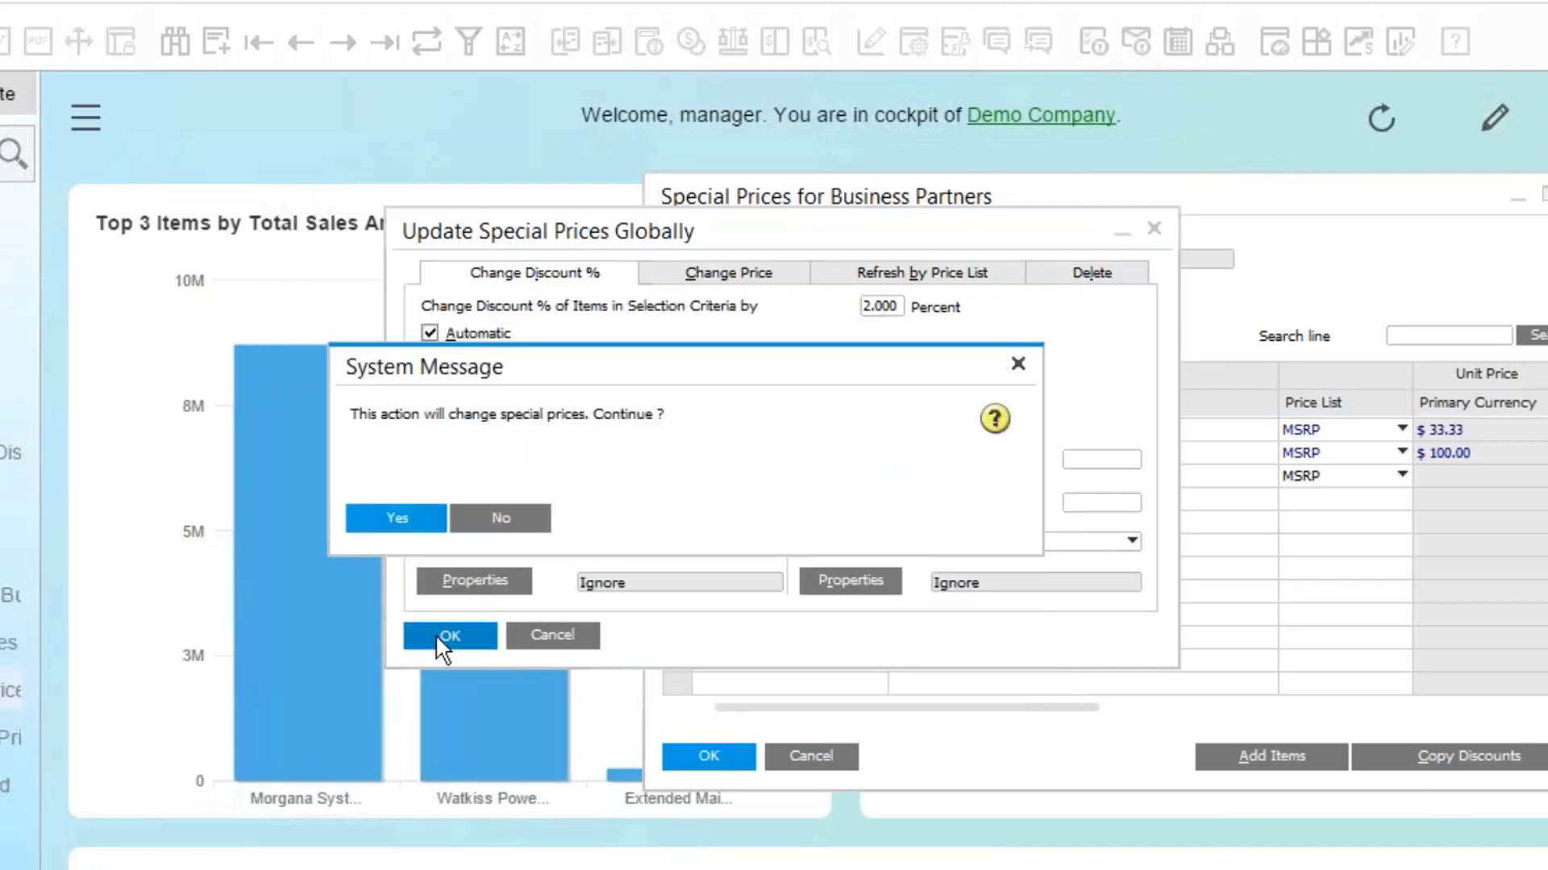
pyautogui.click(395, 517)
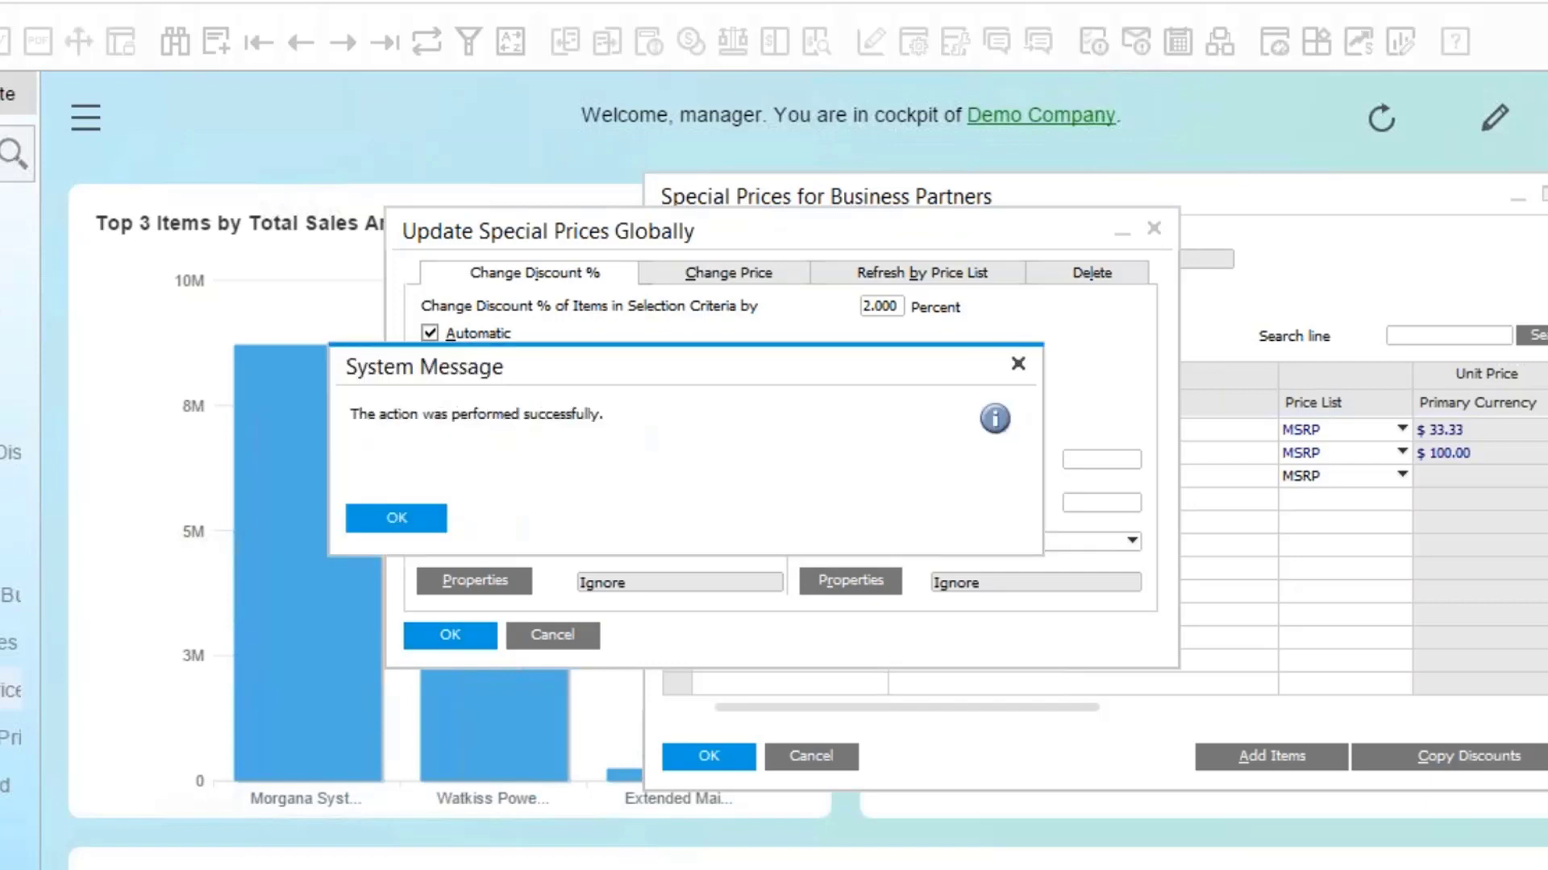
pyautogui.press('Return')
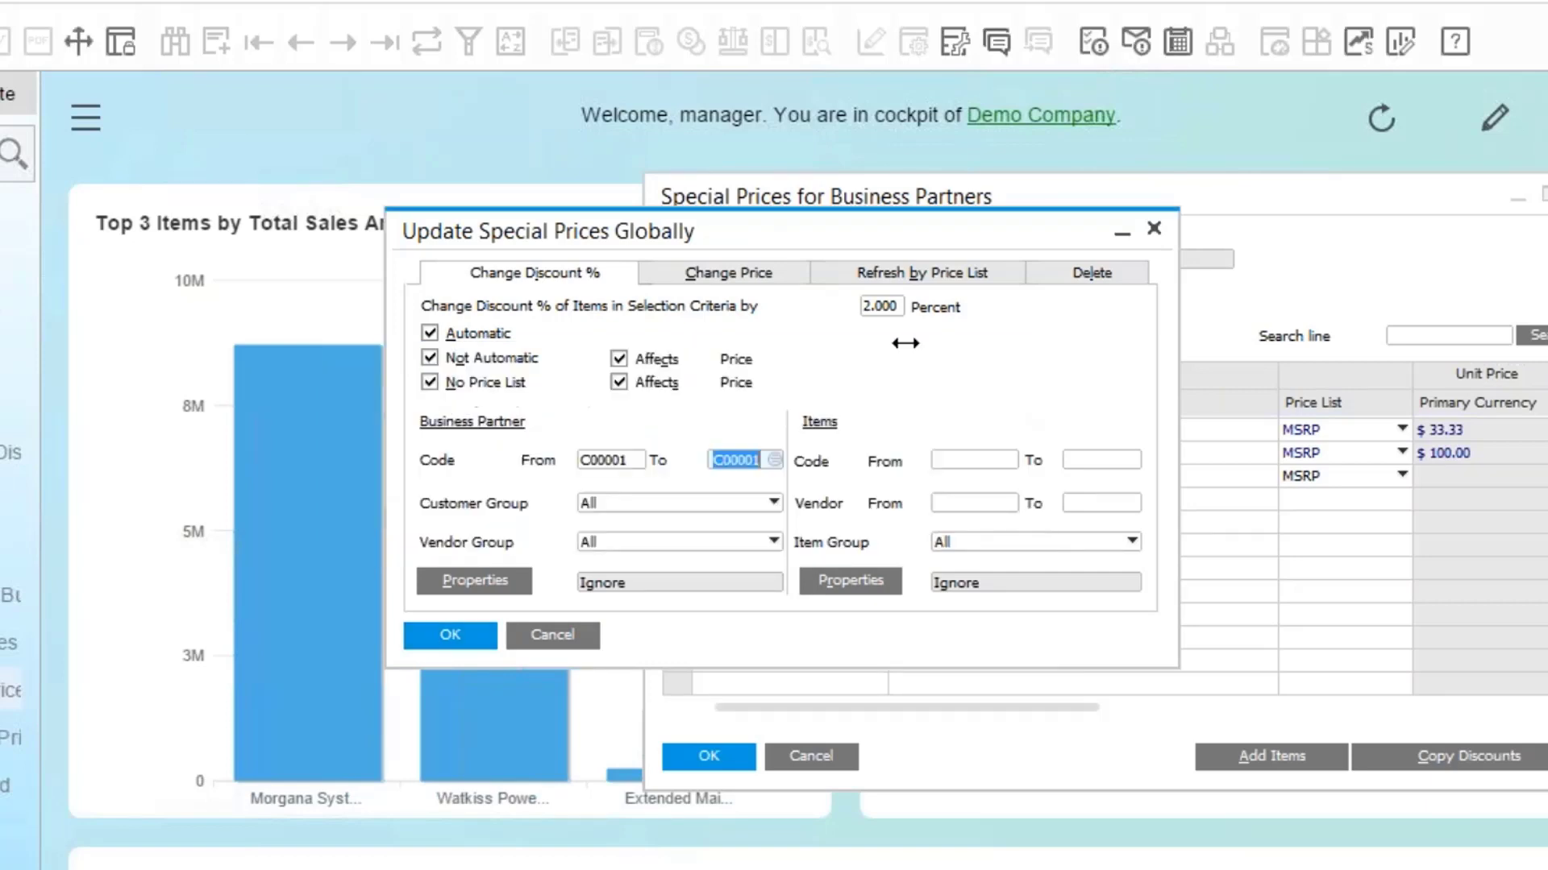
# Step: Display the special prices of Stacey's Industrial Supplies in a maximized window to examine the discounts after the global update
pyautogui.click(1381, 202)
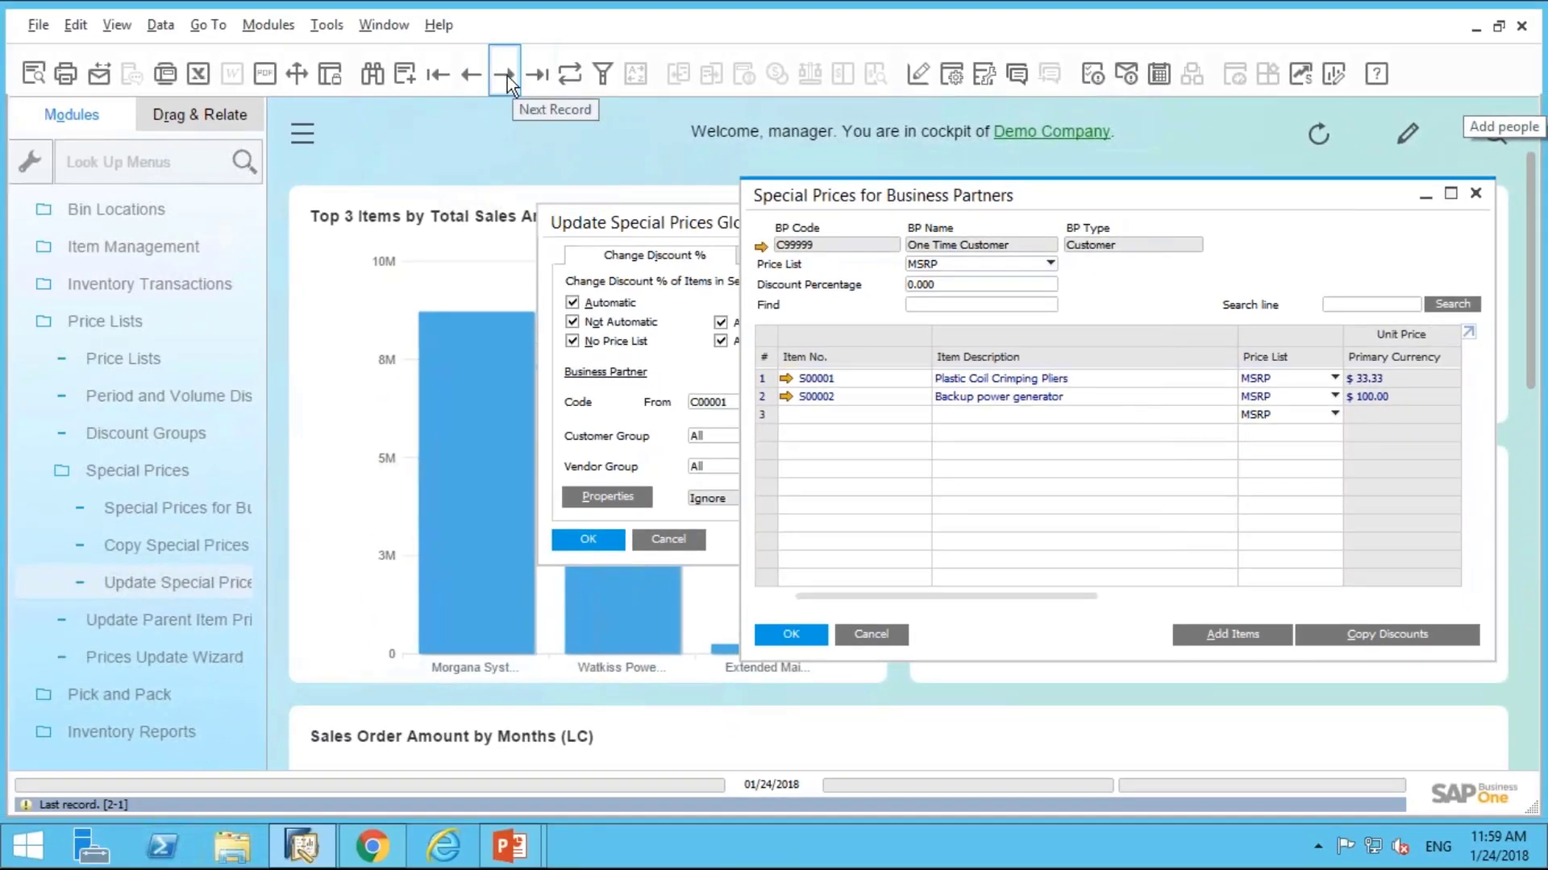
pyautogui.click(454, 65)
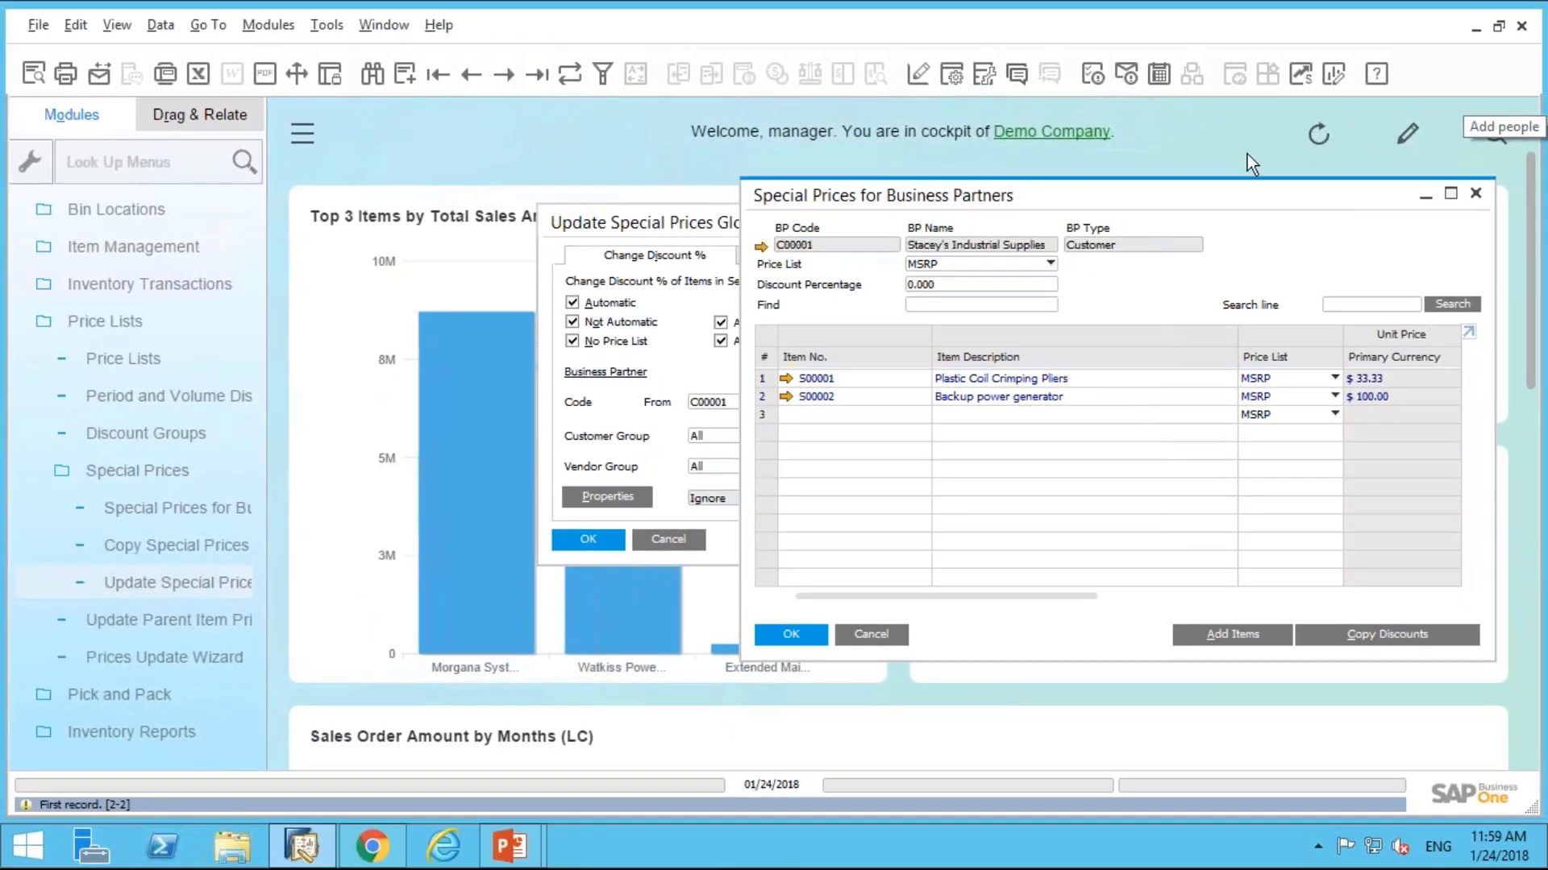
pyautogui.click(1450, 193)
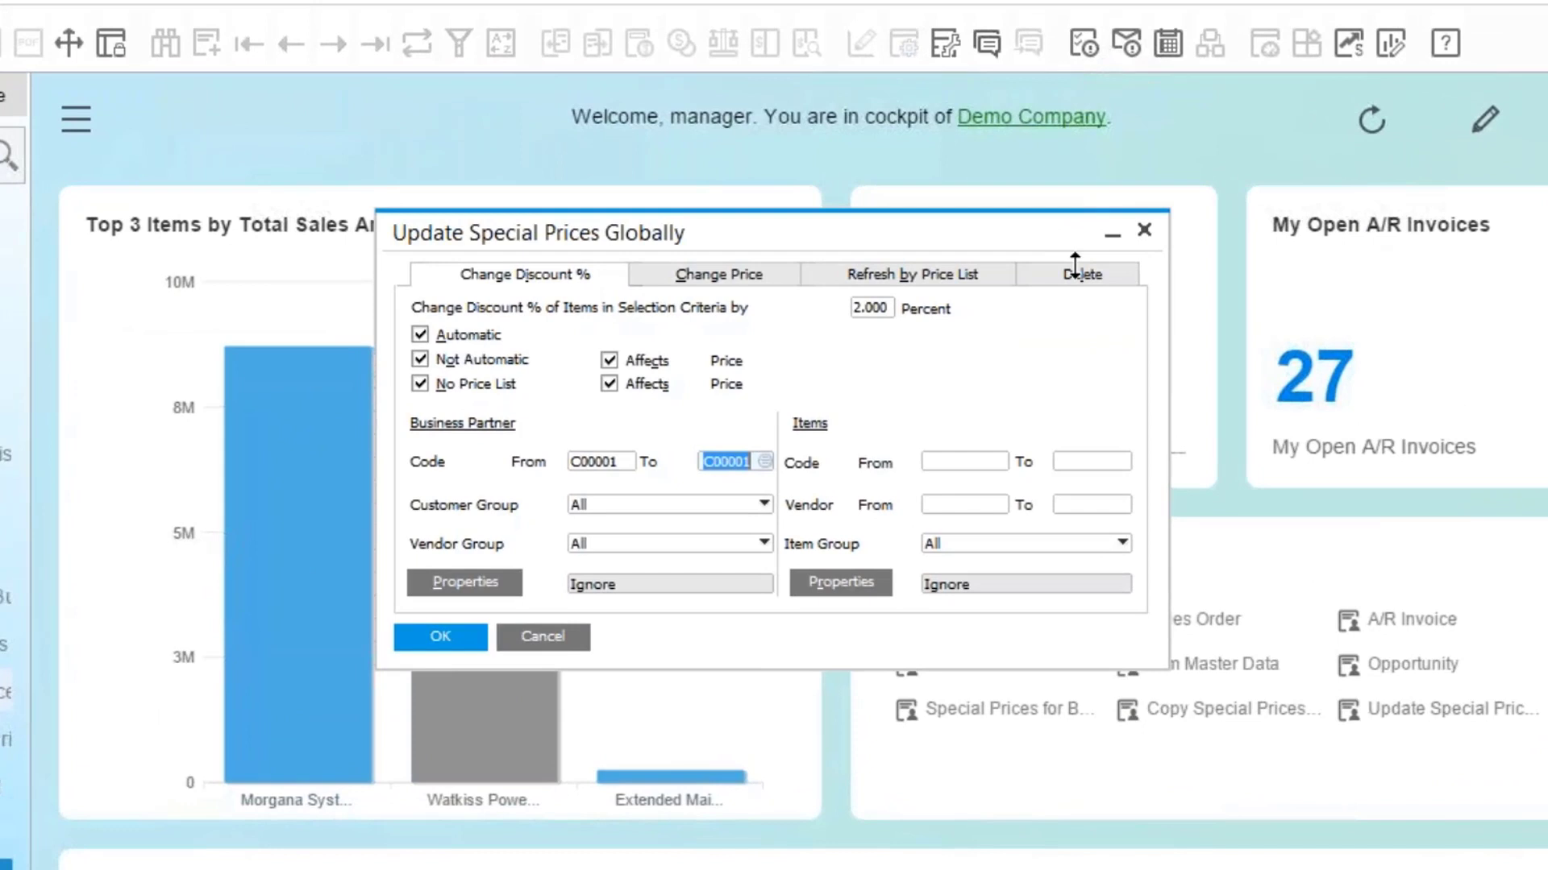
# Step: Delete all special prices of Stacey's Industrial Supplies through the global special price update
pyautogui.click(1075, 269)
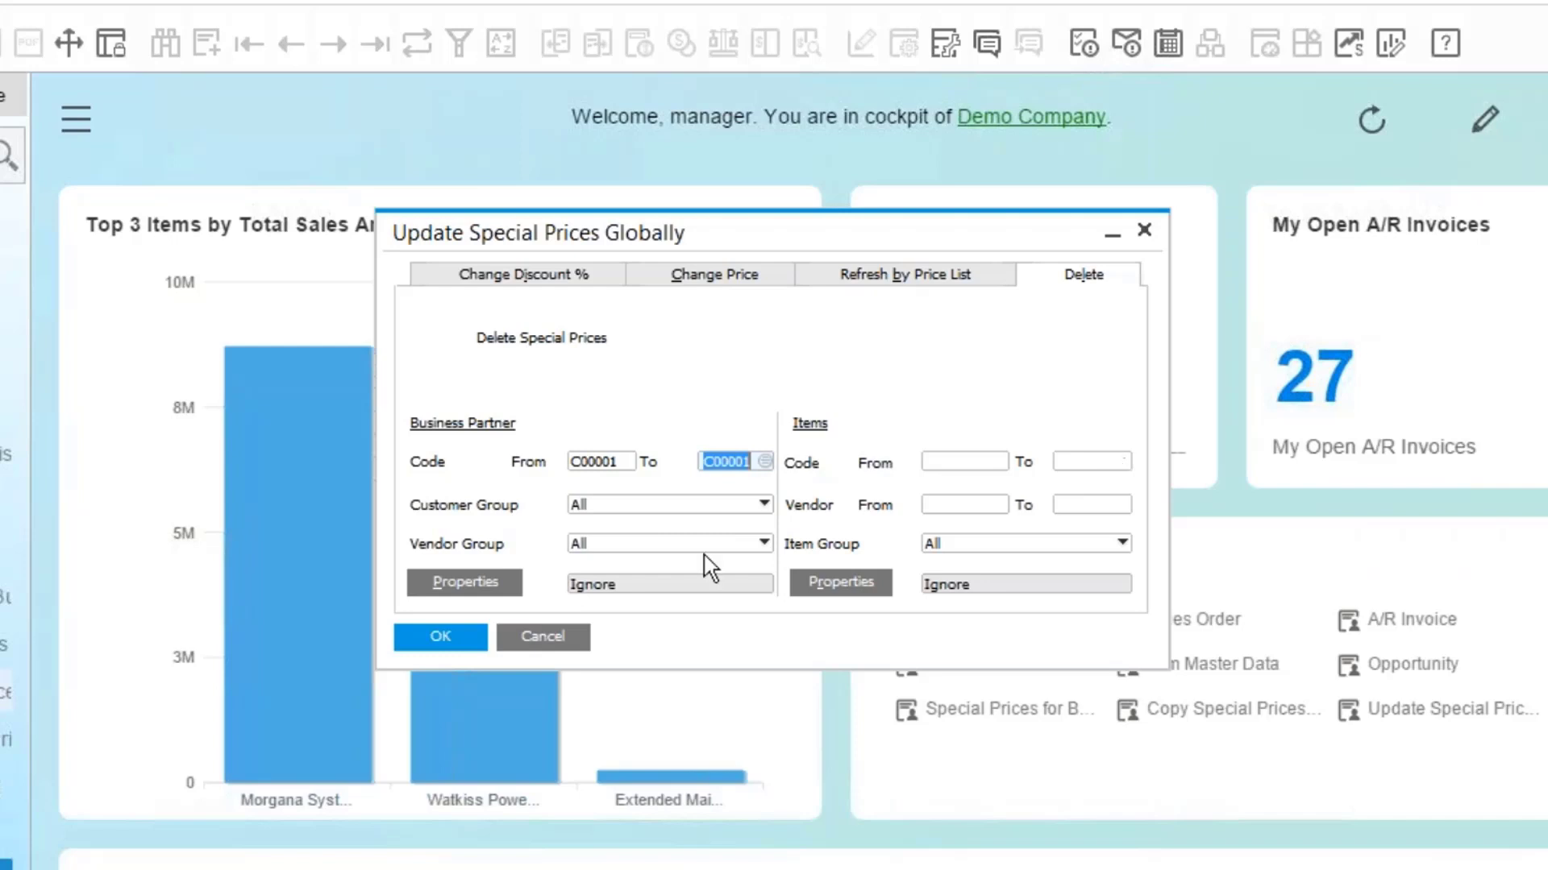
pyautogui.click(435, 638)
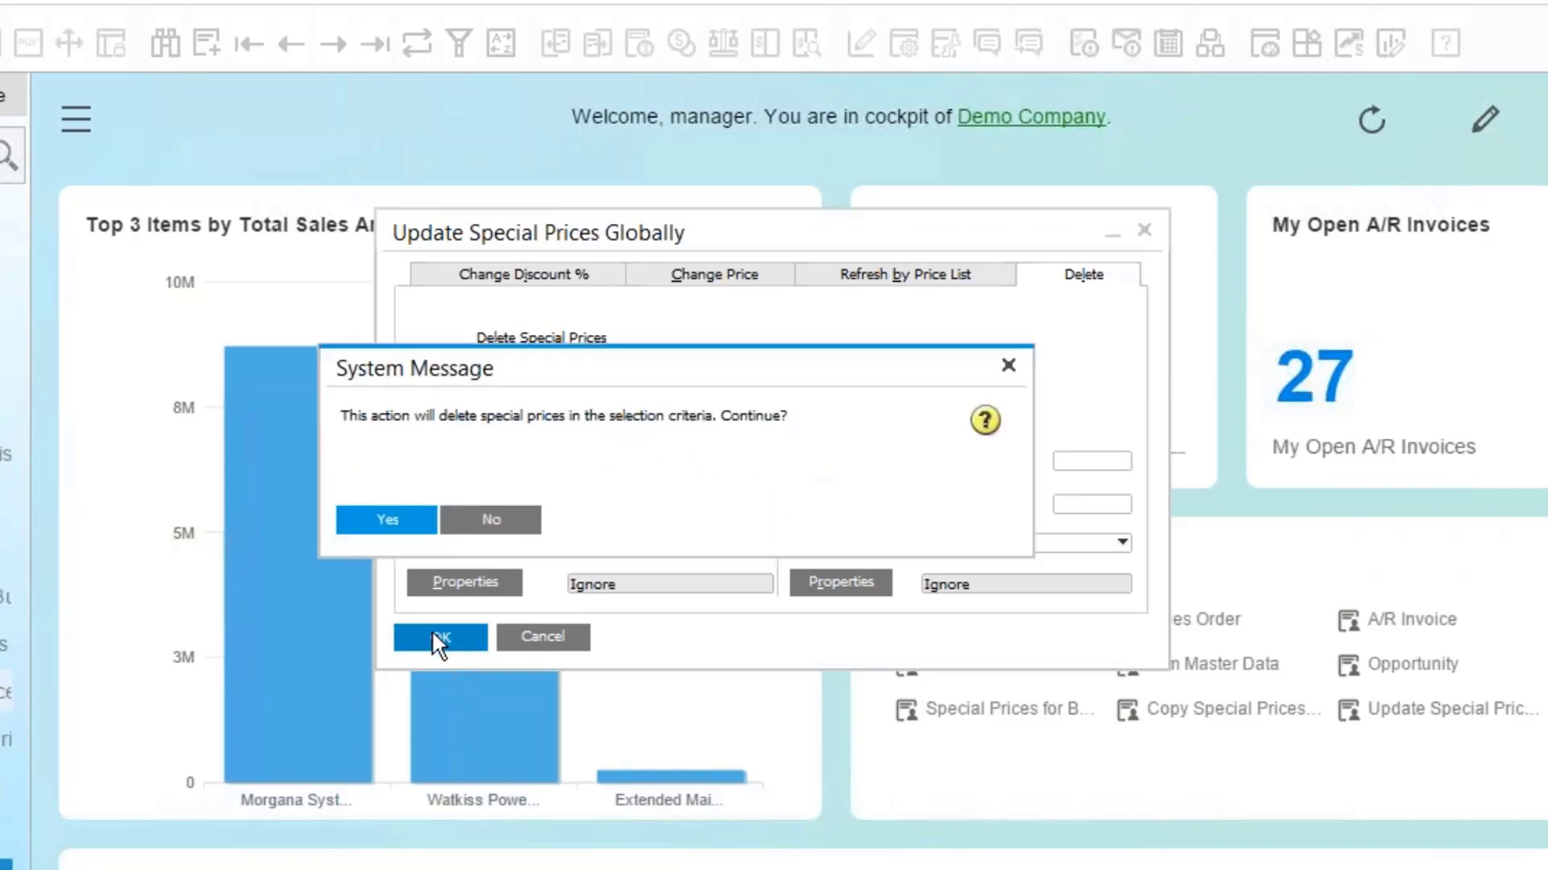
pyautogui.click(389, 520)
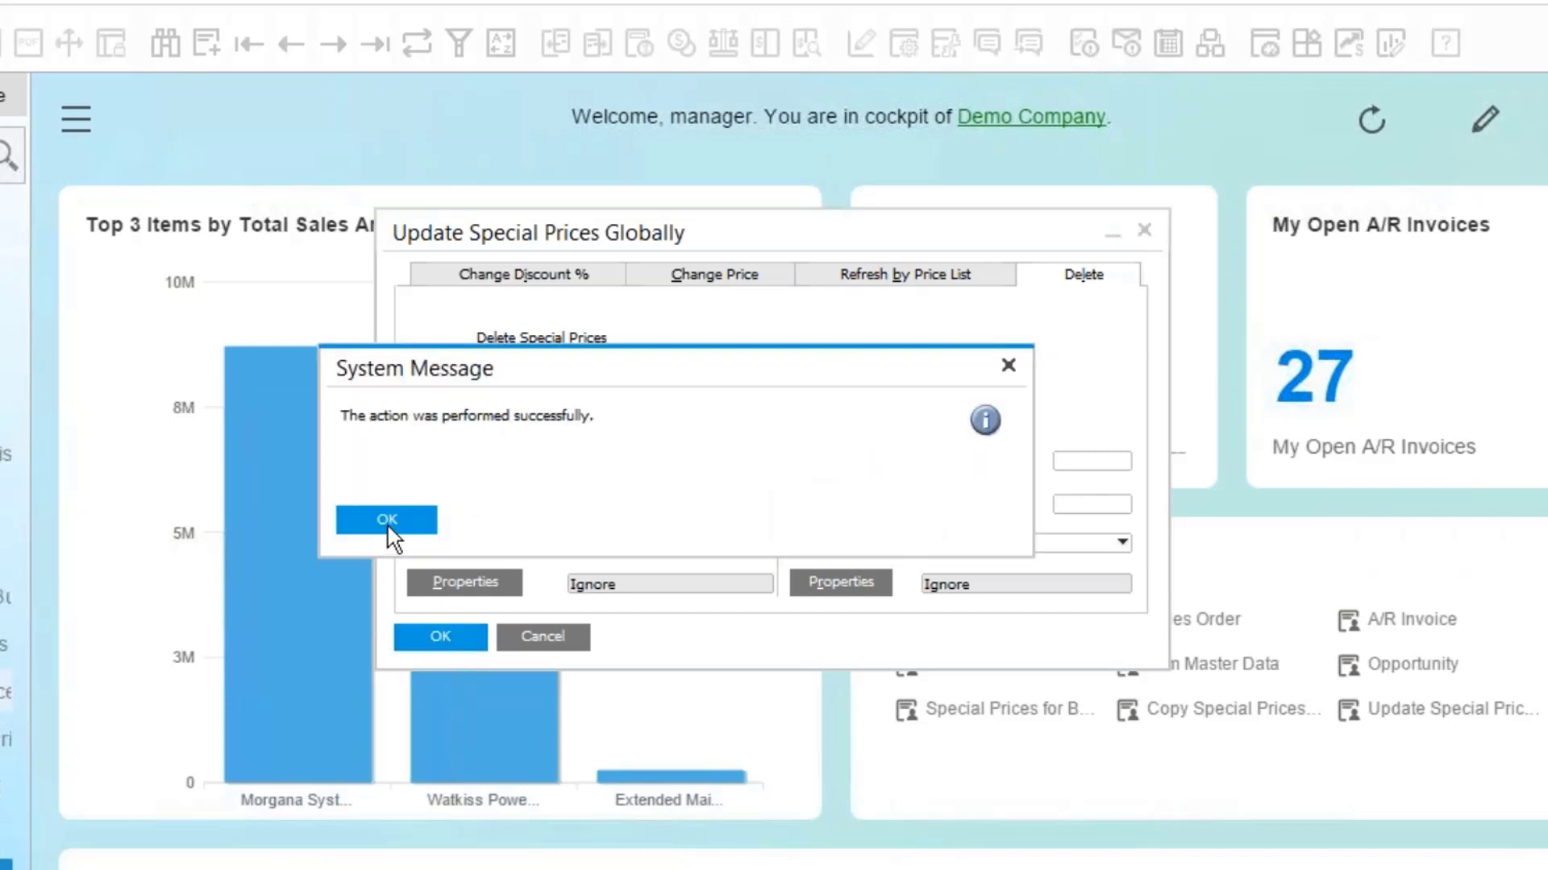
pyautogui.click(387, 520)
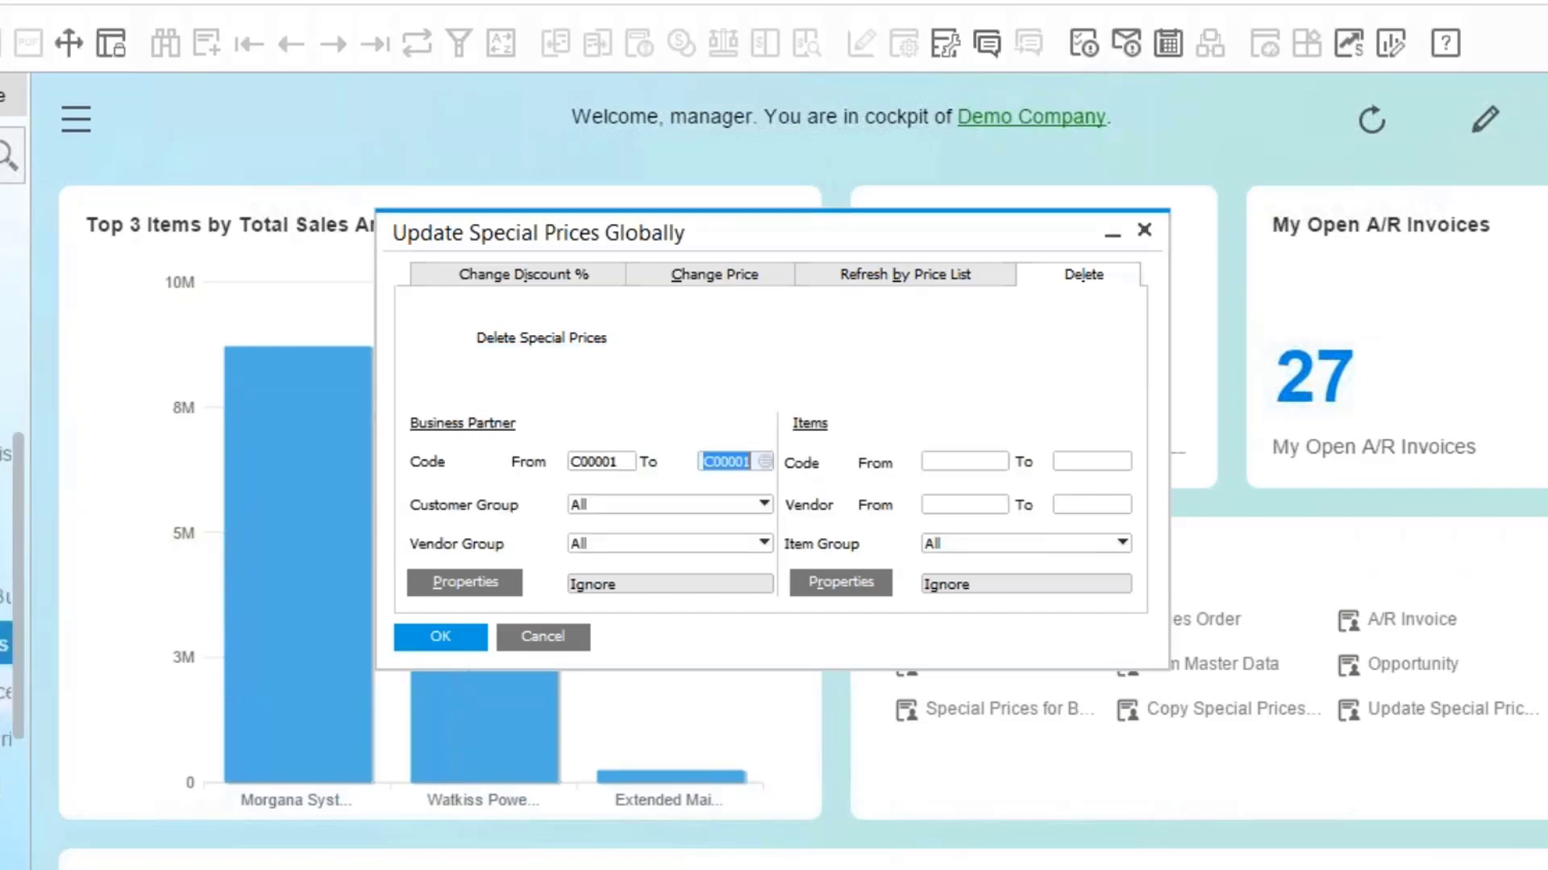
# Step: Look up which business partners still have special prices and close the special price and global update windows
pyautogui.click(6, 644)
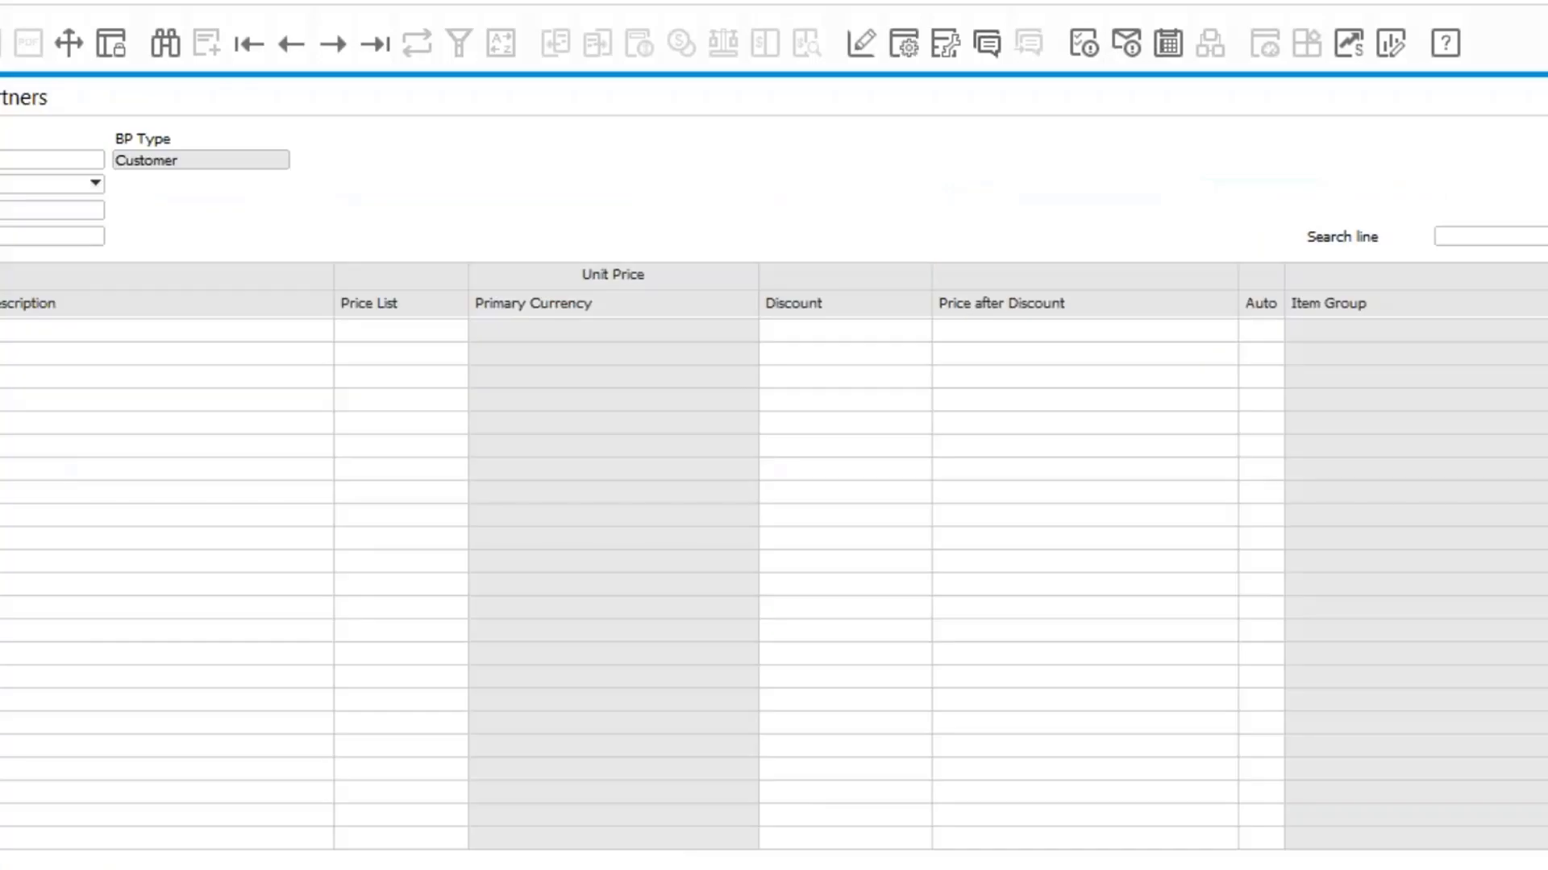
pyautogui.click(363, 57)
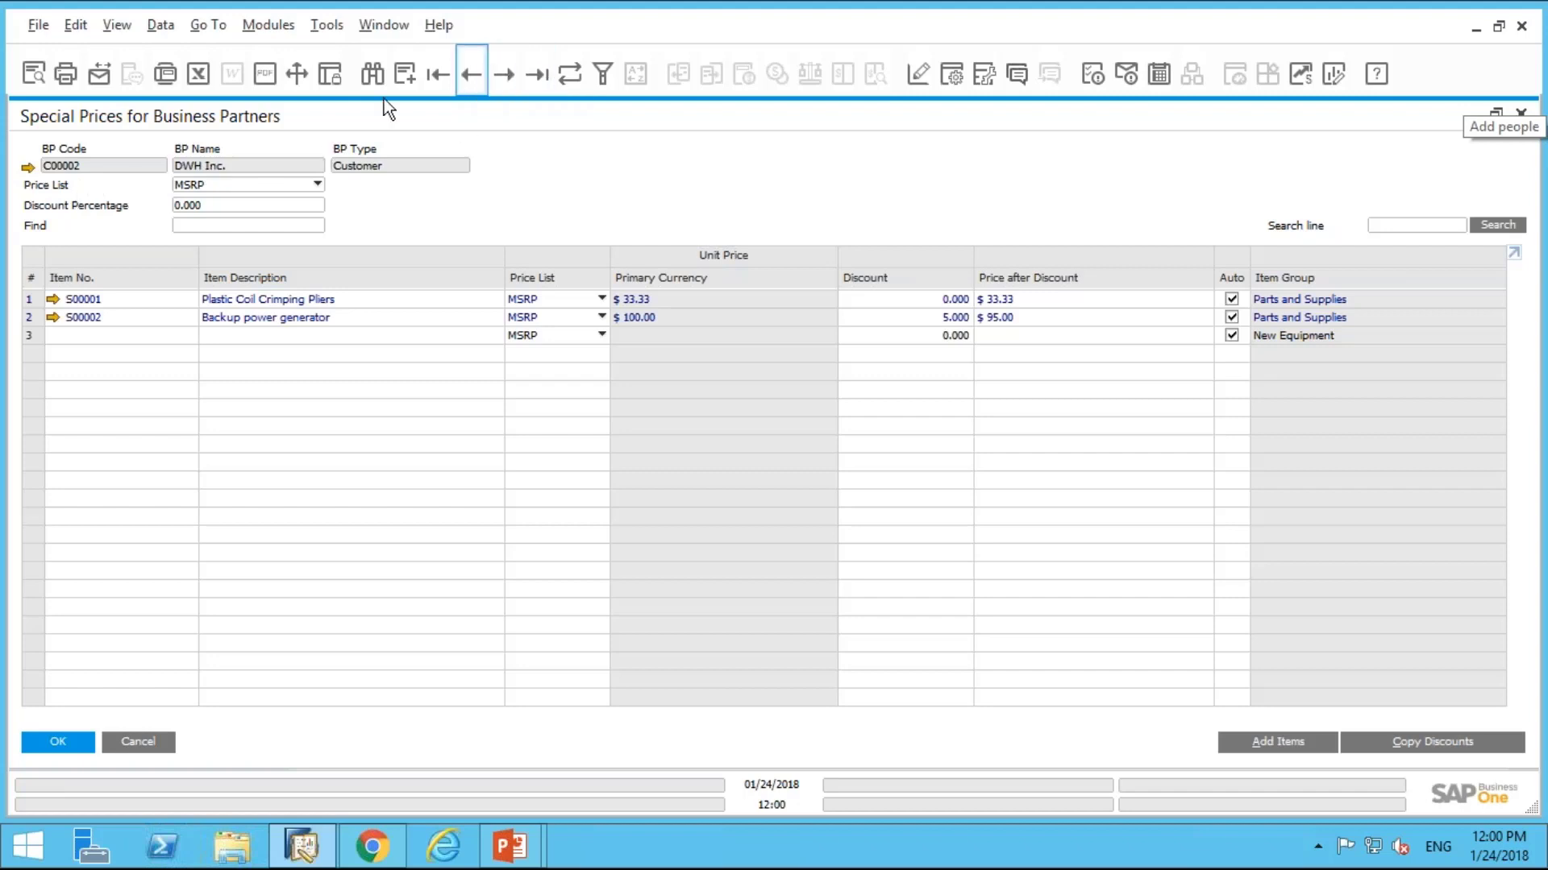
pyautogui.click(372, 73)
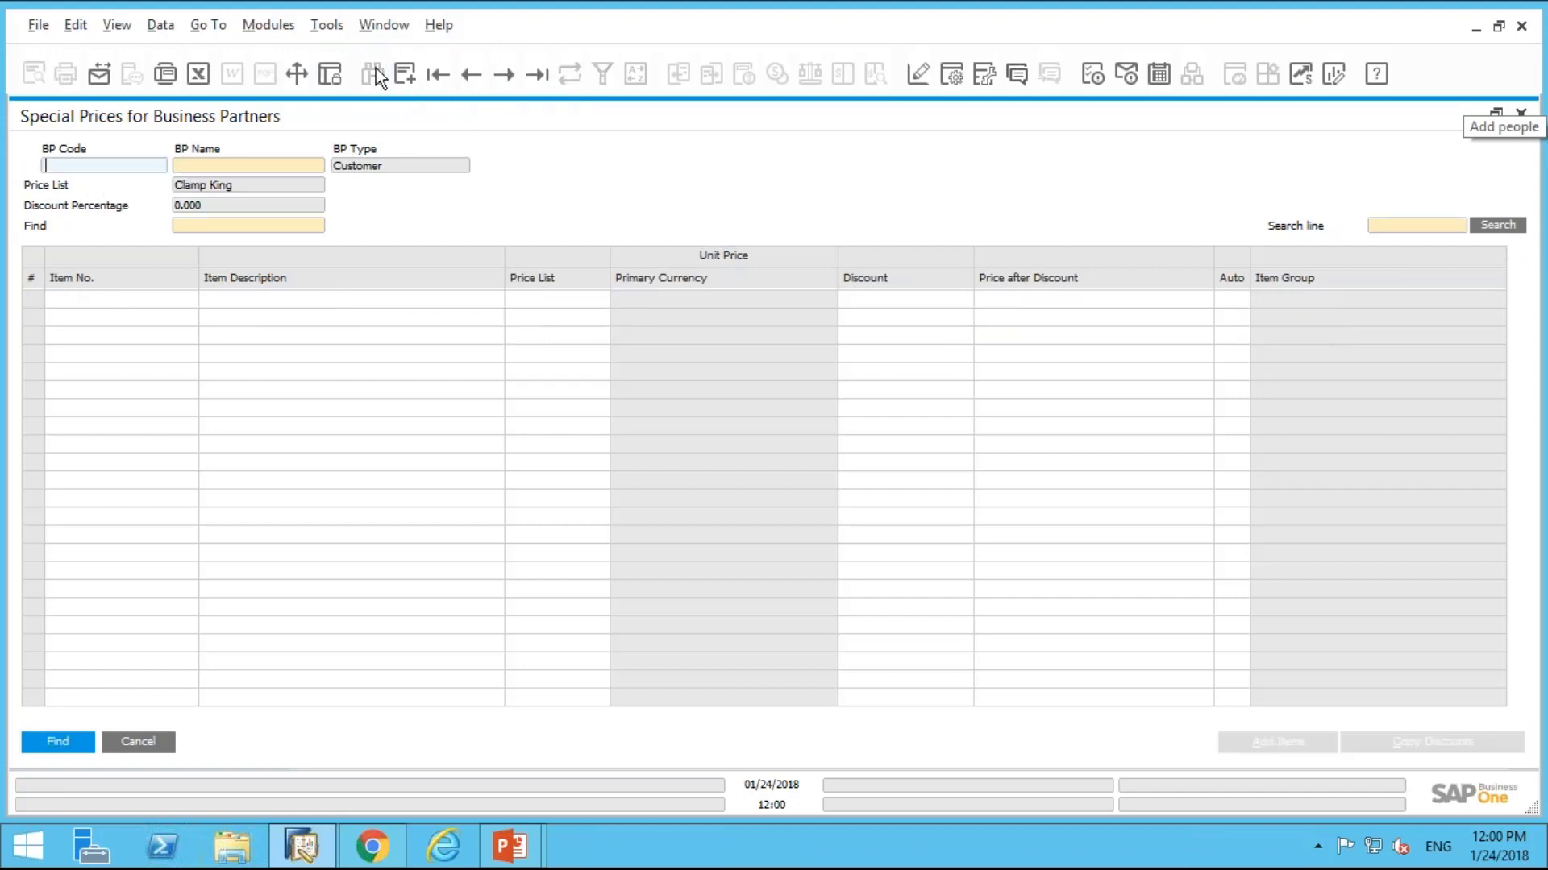
pyautogui.write('*')
pyautogui.press('Return')
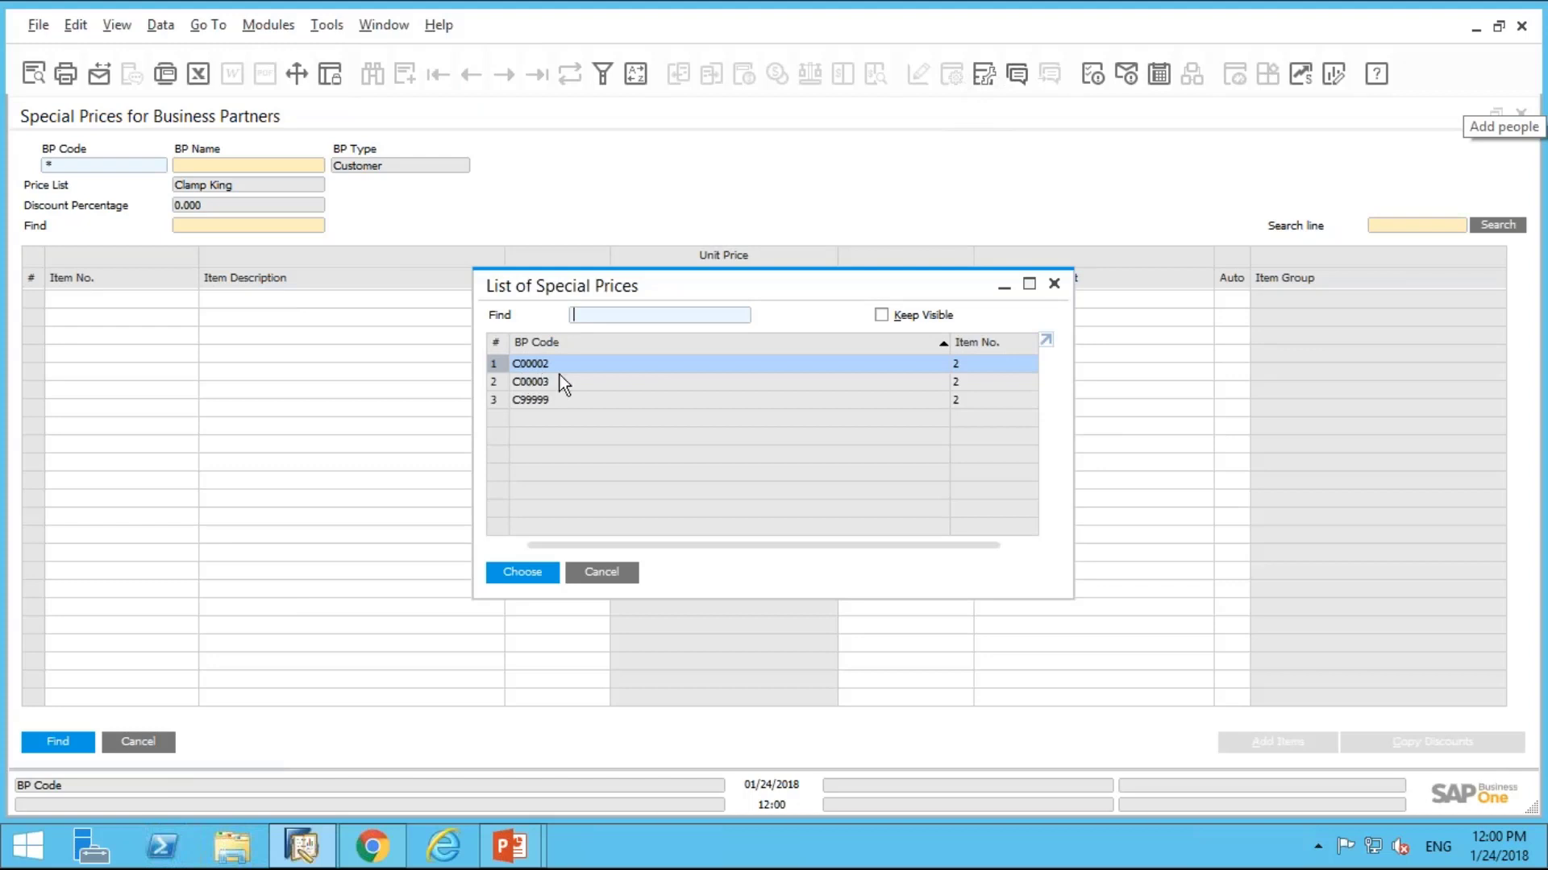
pyautogui.click(600, 573)
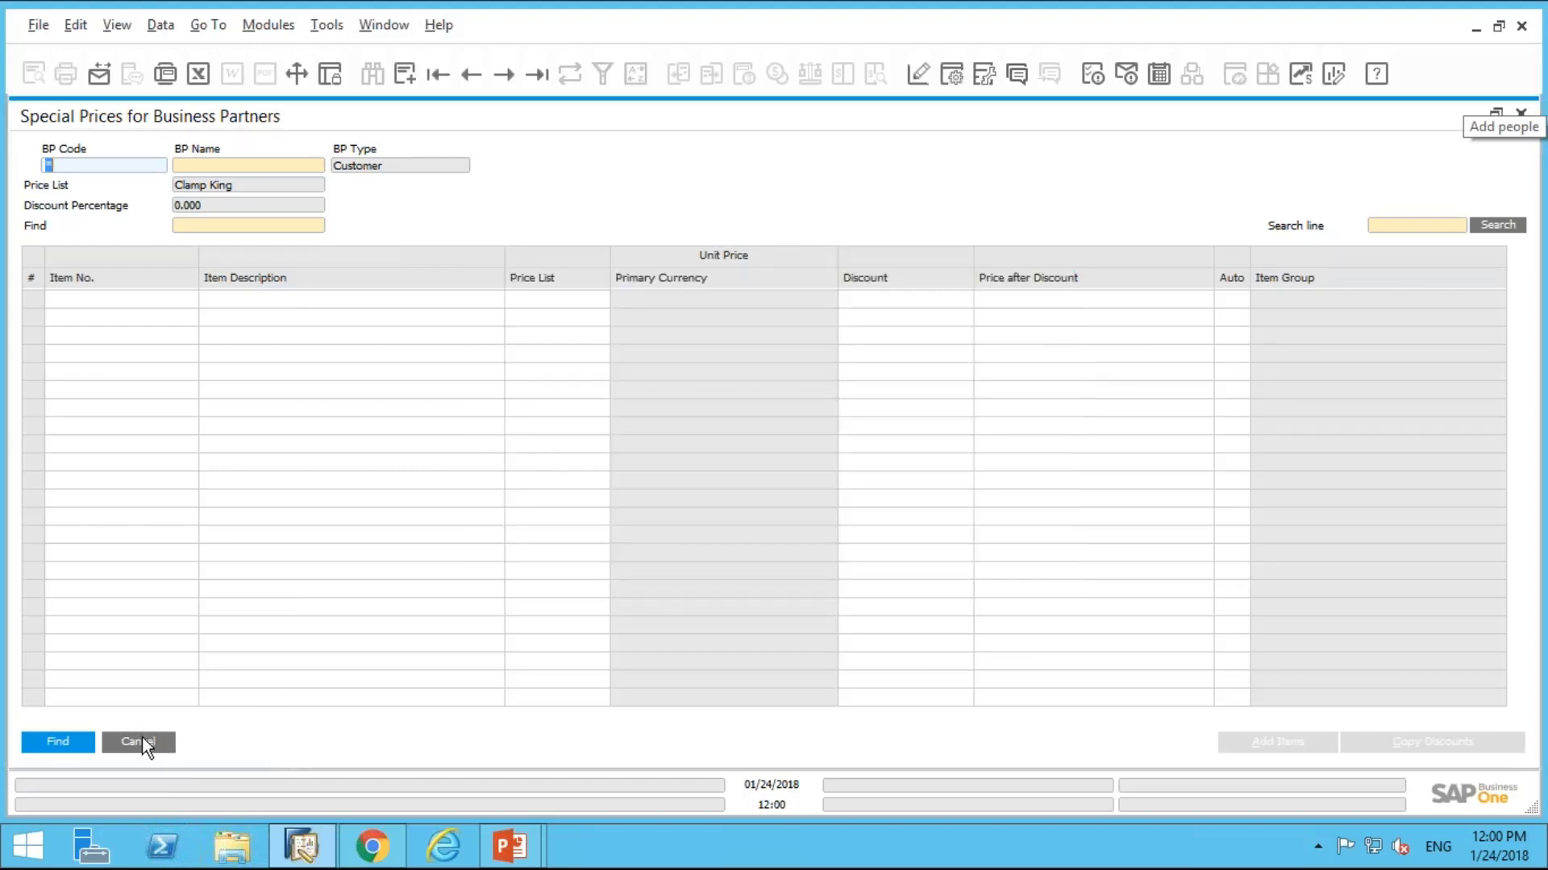
pyautogui.click(142, 737)
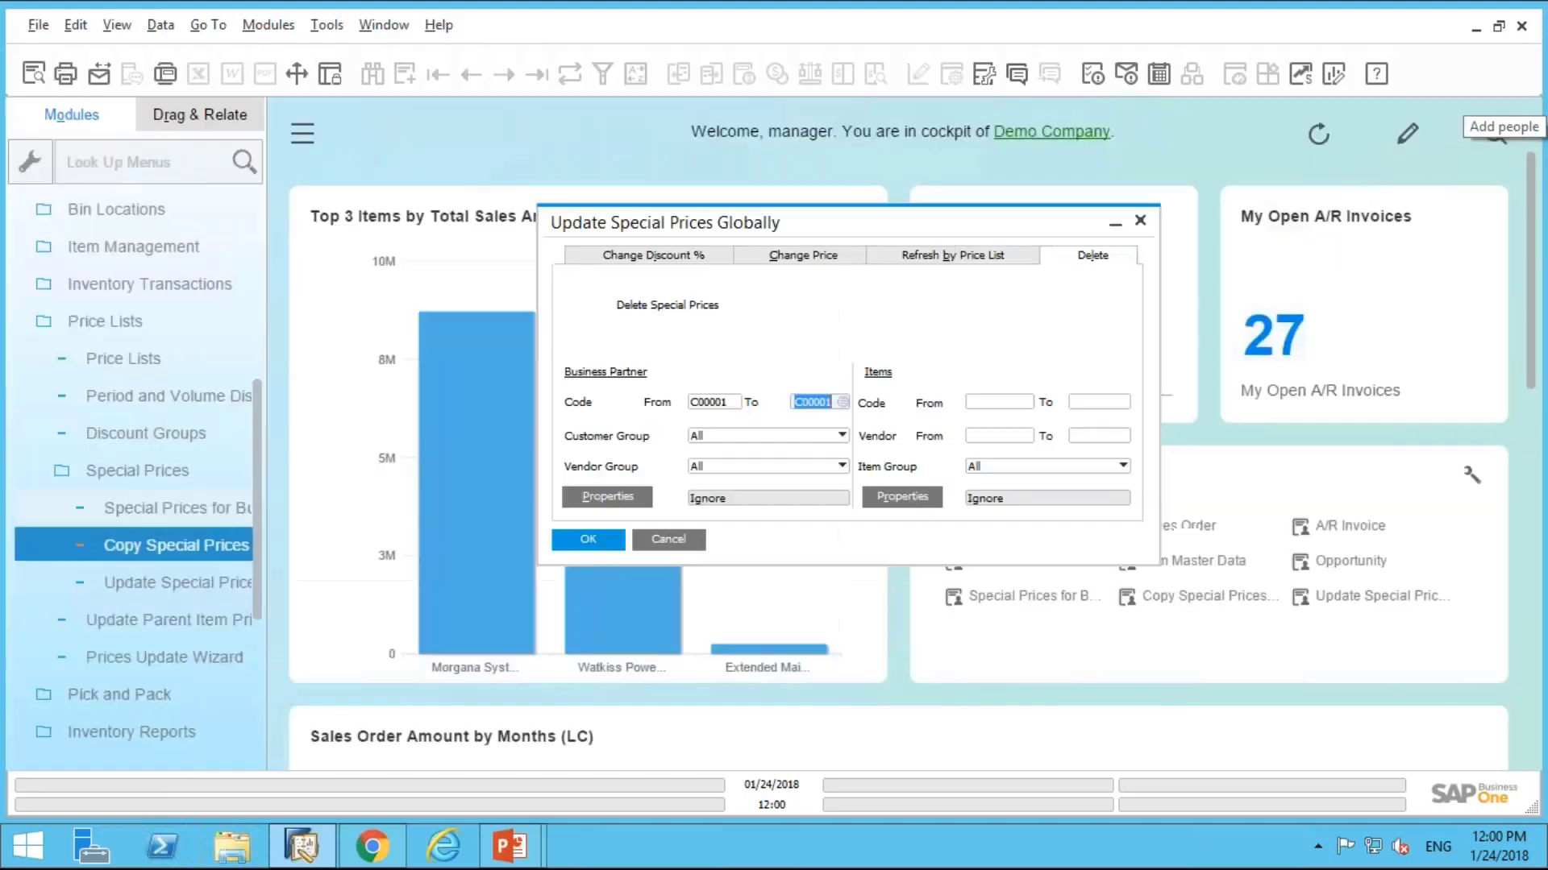
pyautogui.click(687, 540)
pyautogui.click(202, 321)
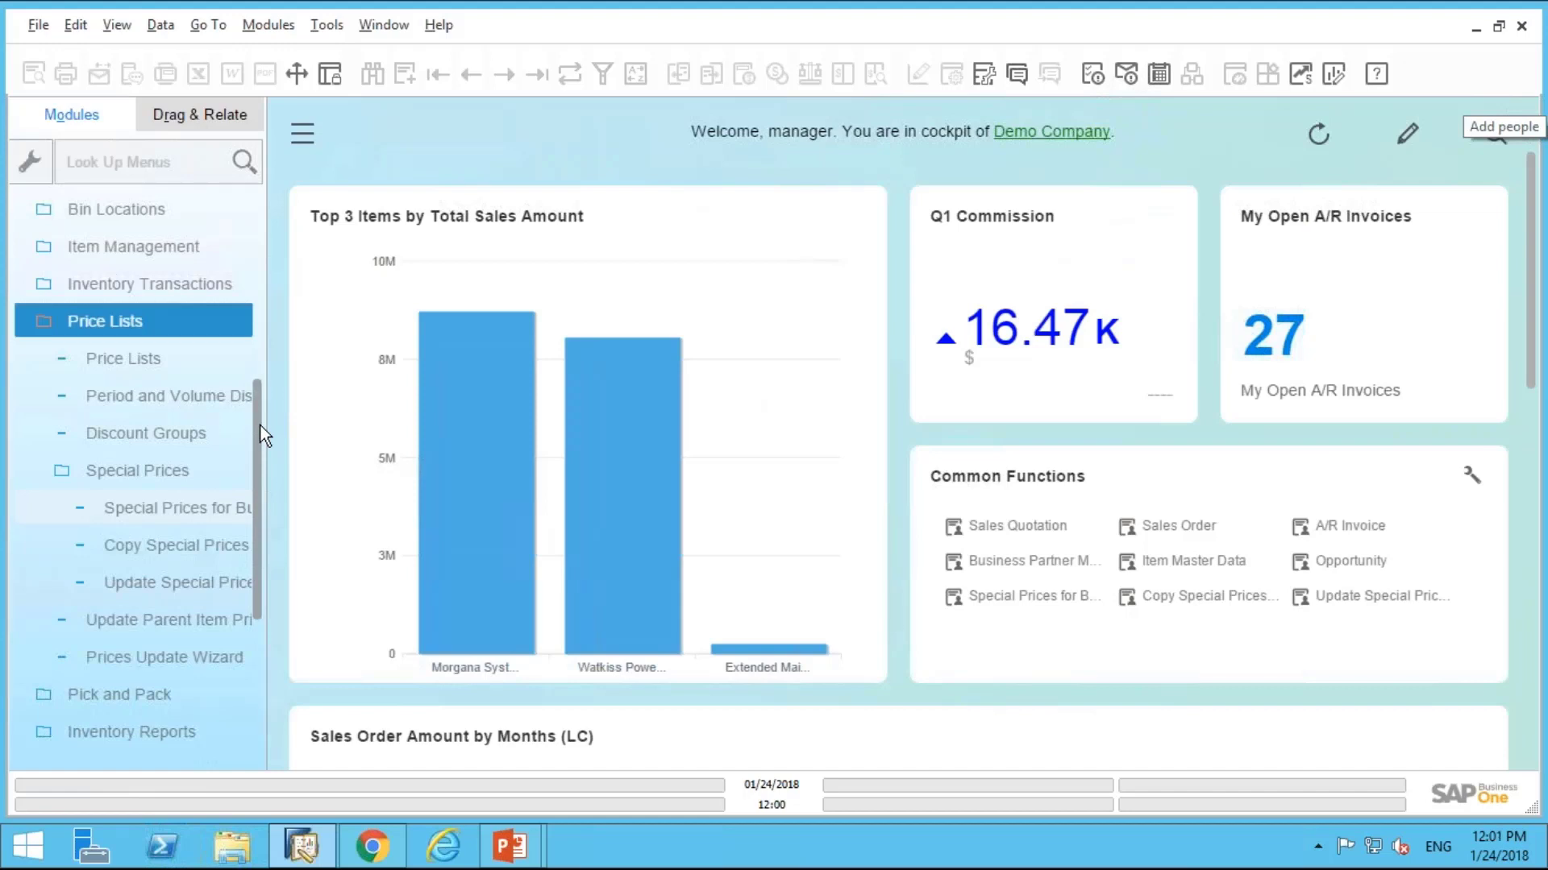
pyautogui.click(459, 361)
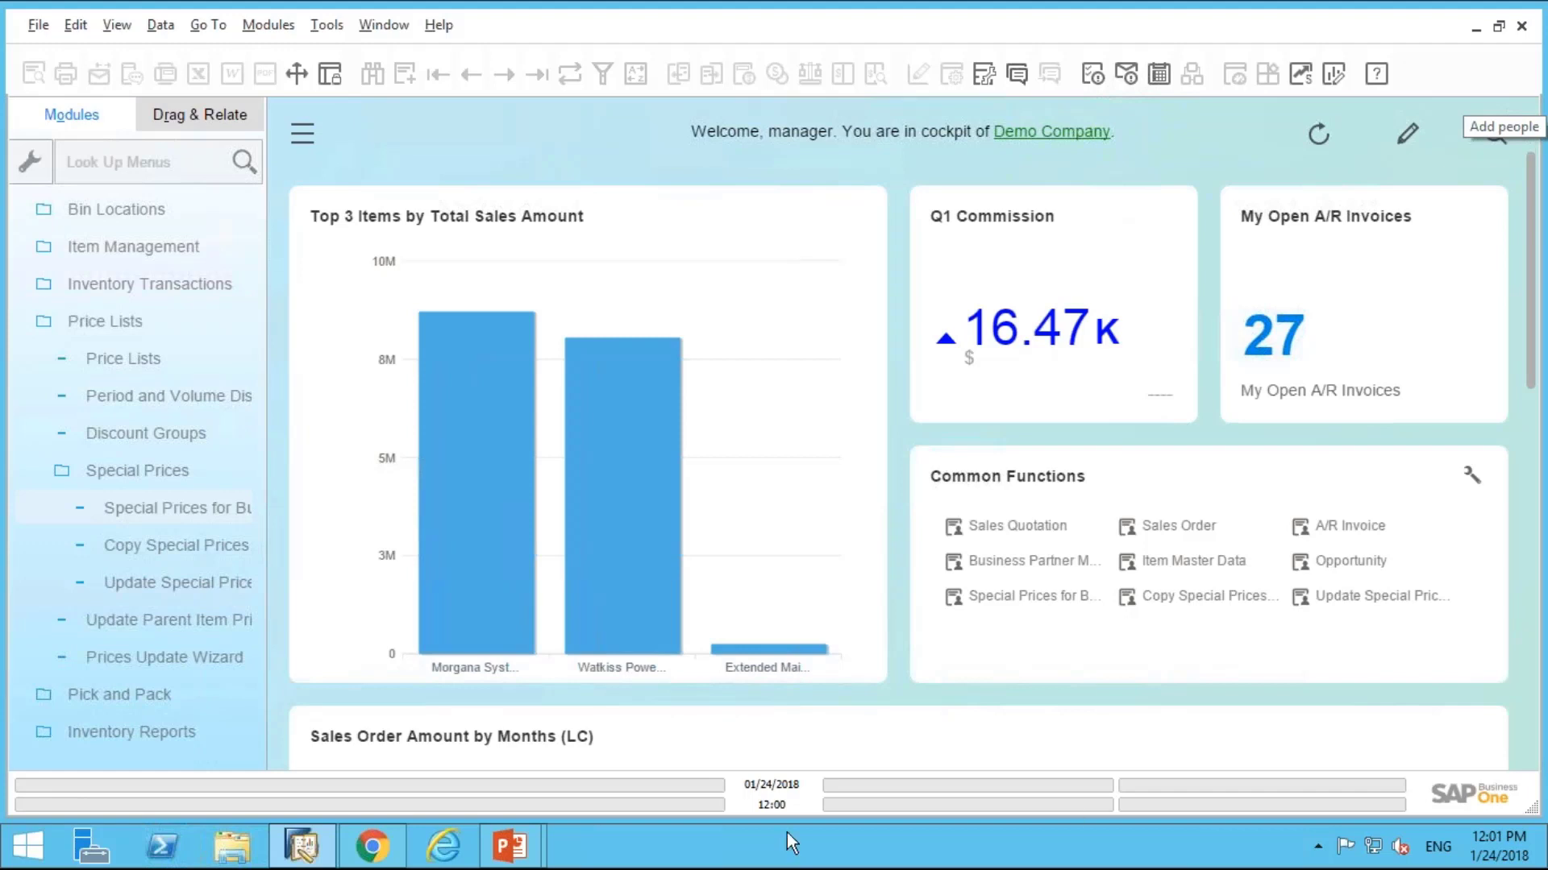
pyautogui.moveTo(526, 853)
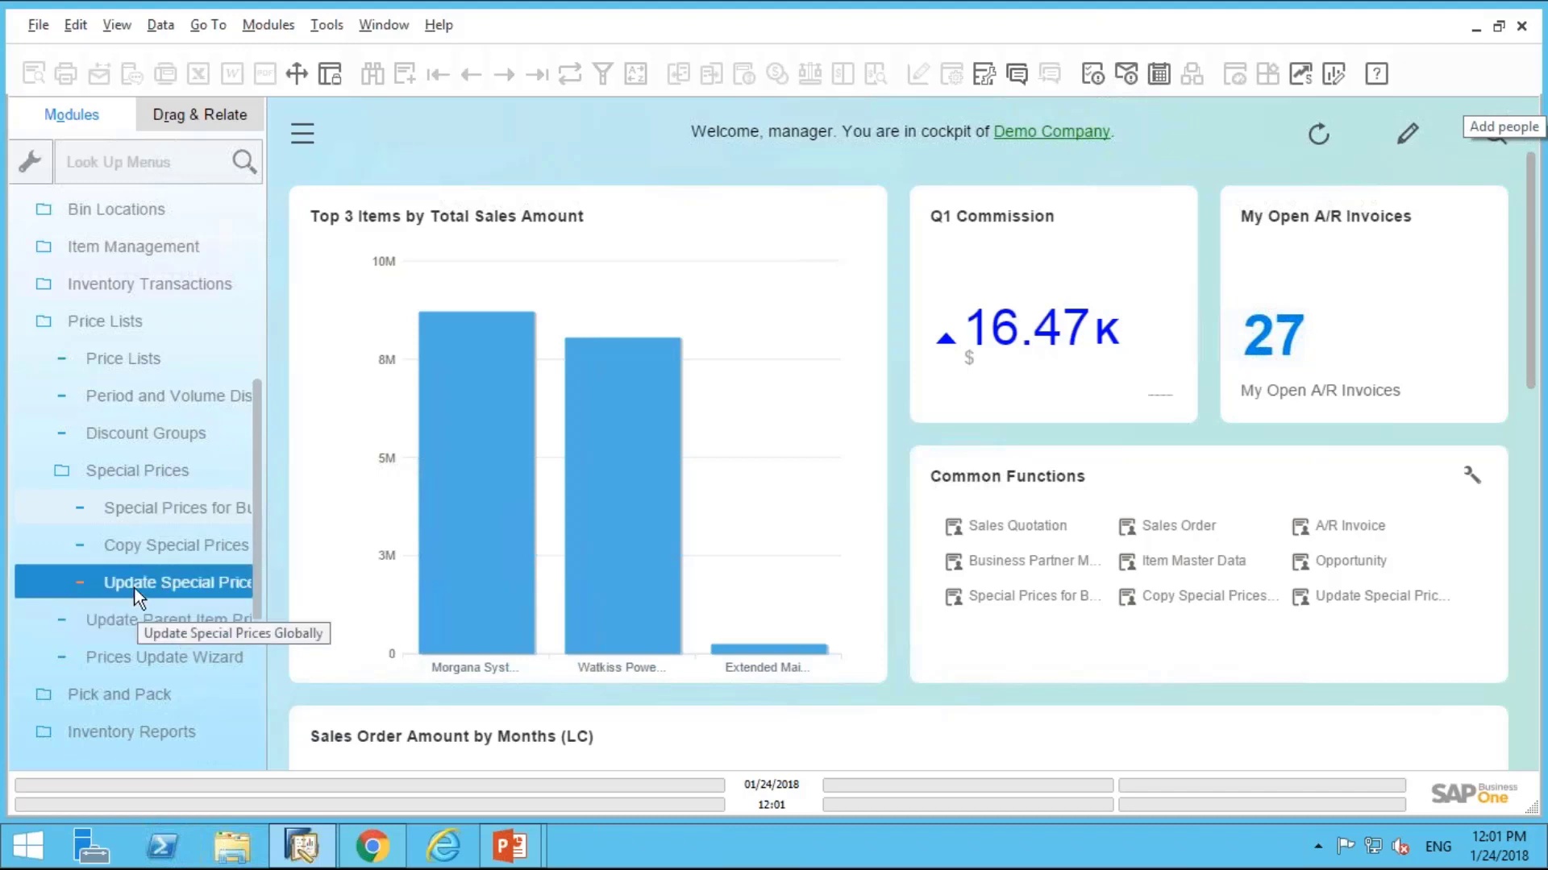
pyautogui.click(186, 507)
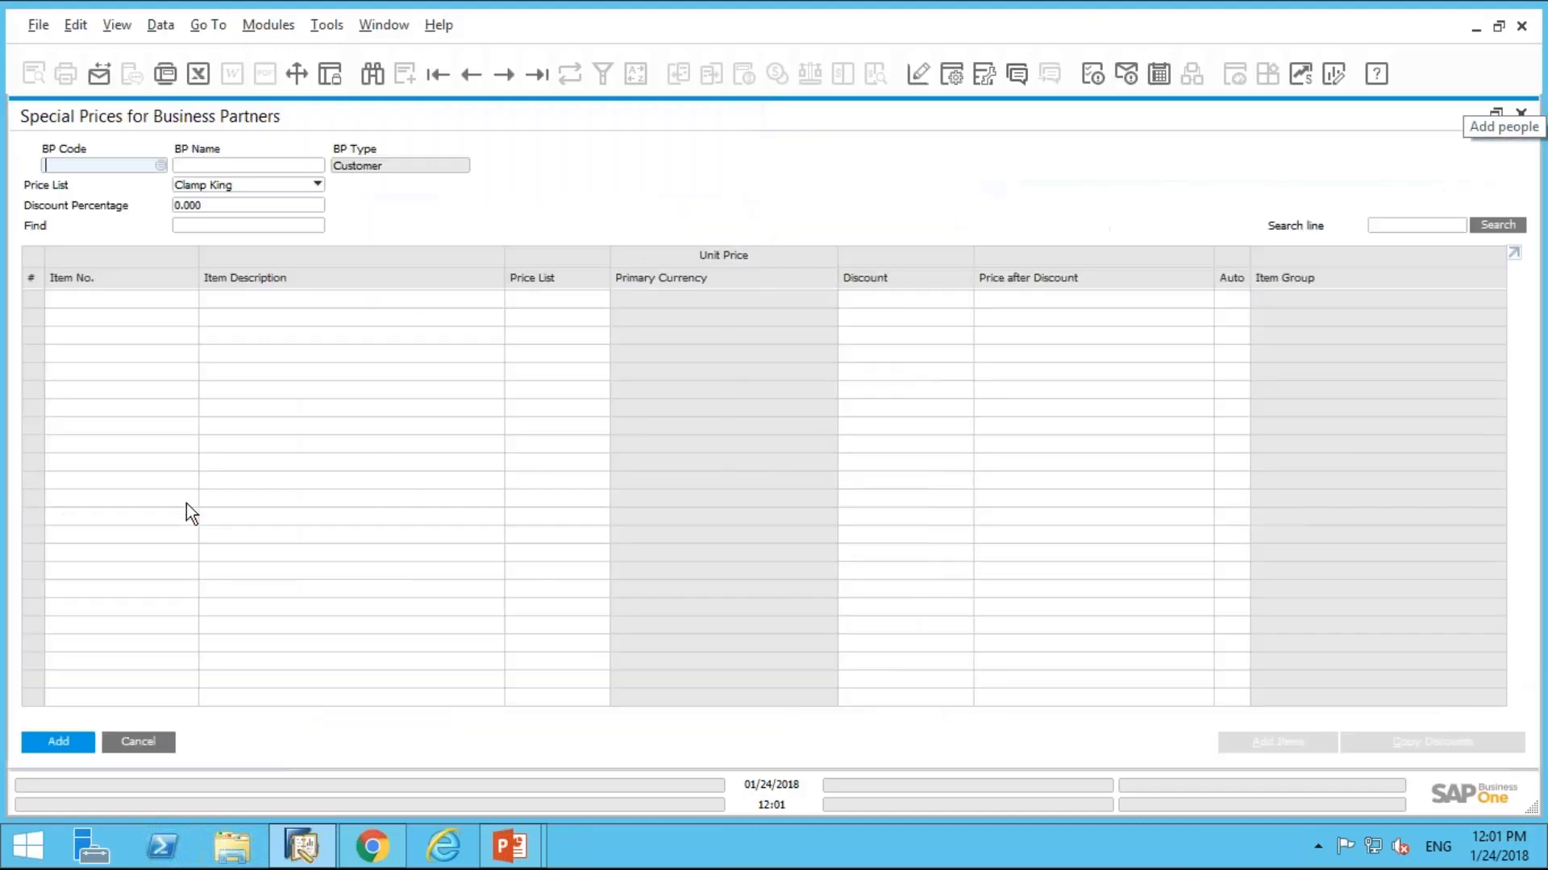
pyautogui.click(152, 743)
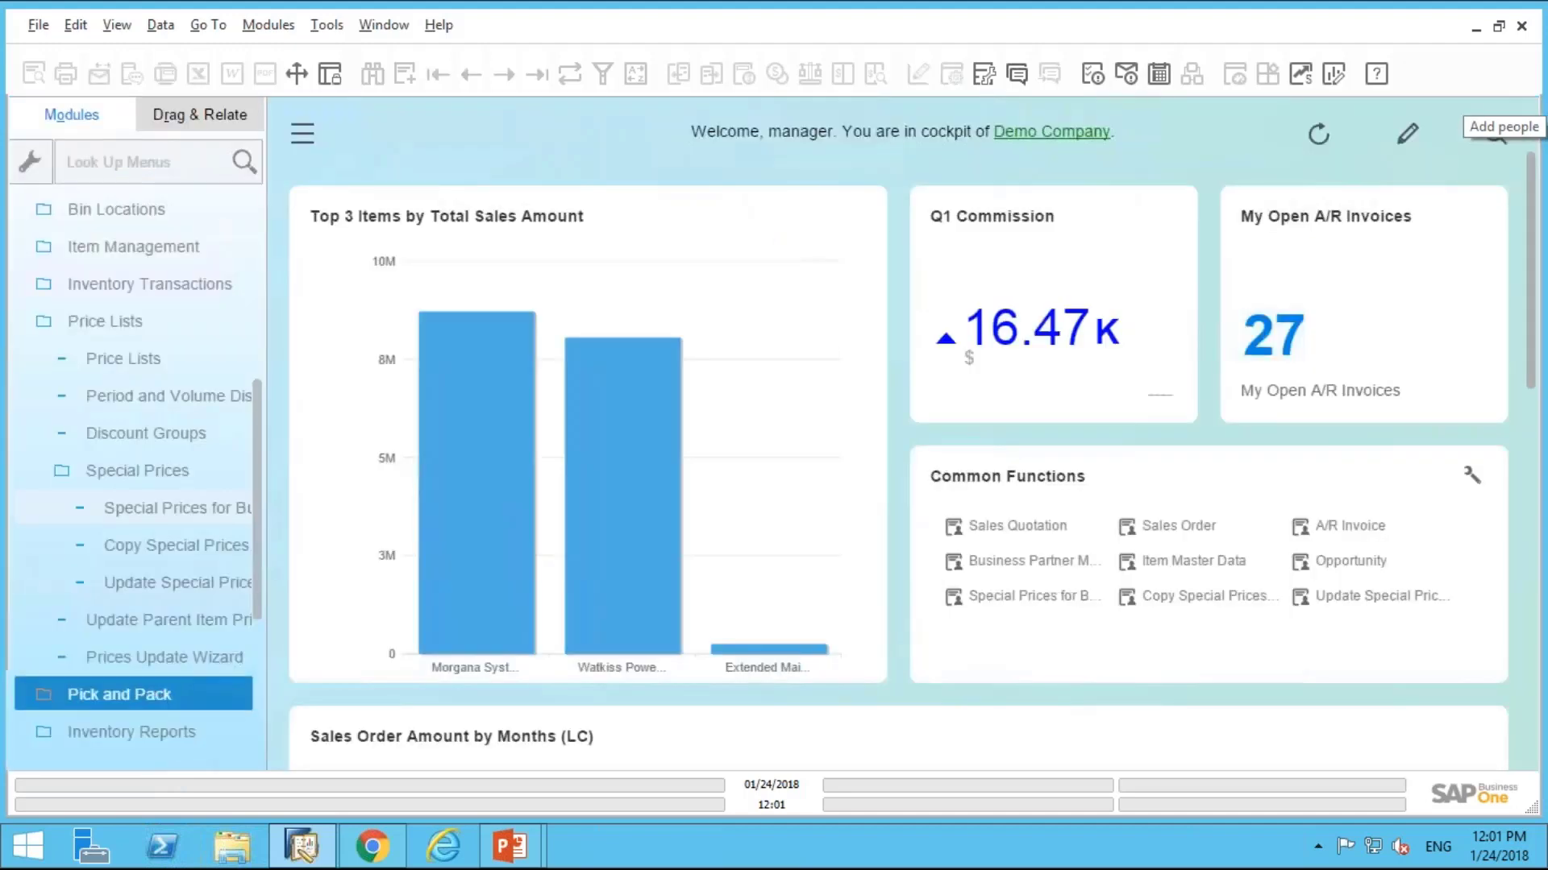
# Step: Open the global special price update and restrict the business partner range to Poppa's Oil only
pyautogui.click(158, 584)
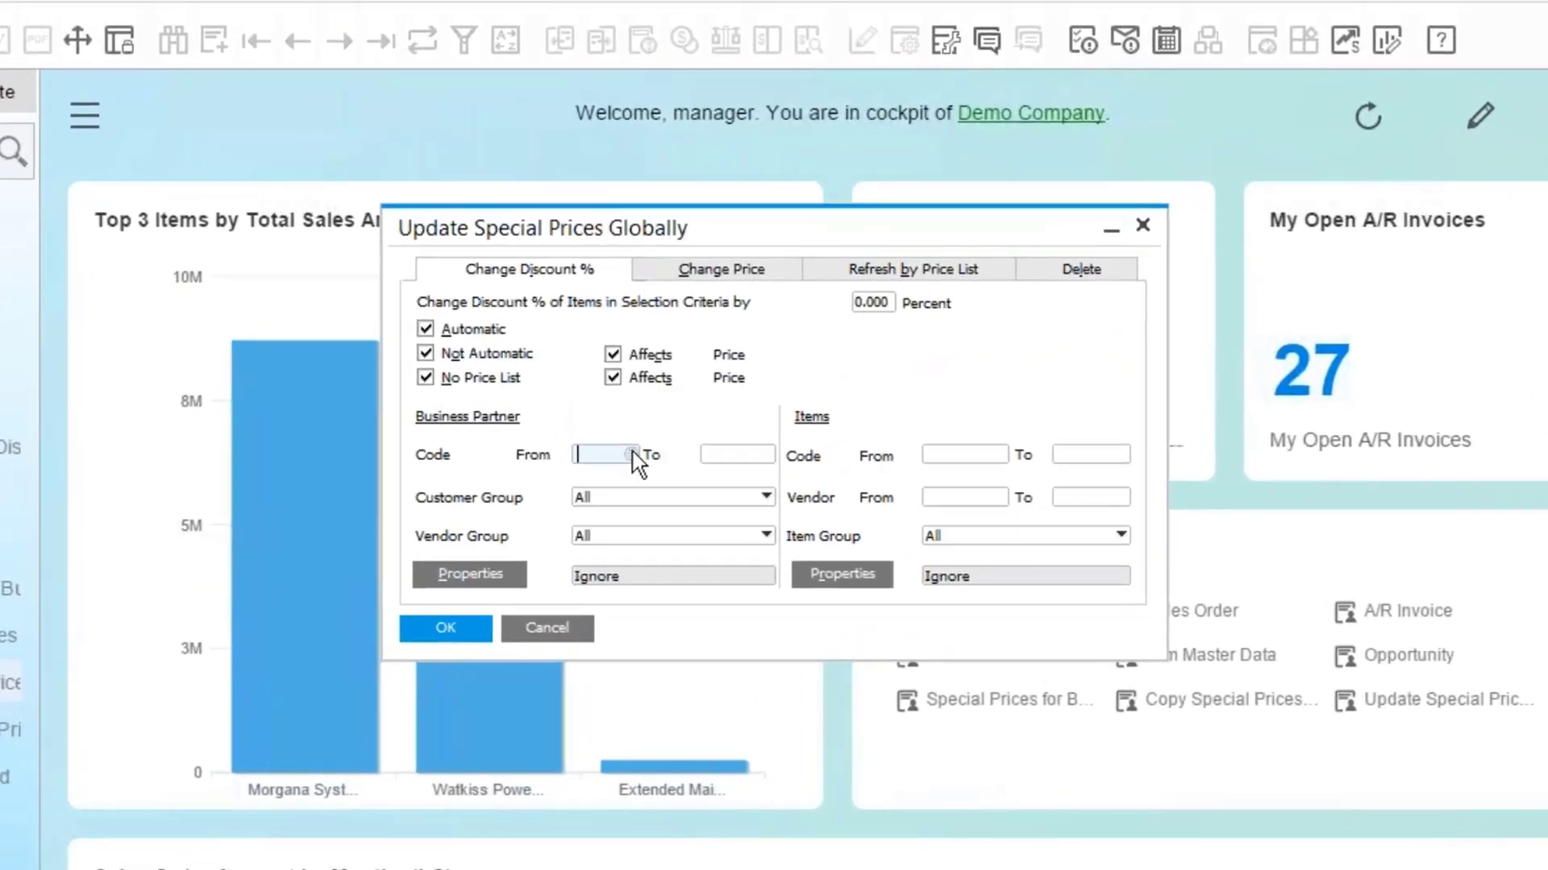
pyautogui.click(630, 455)
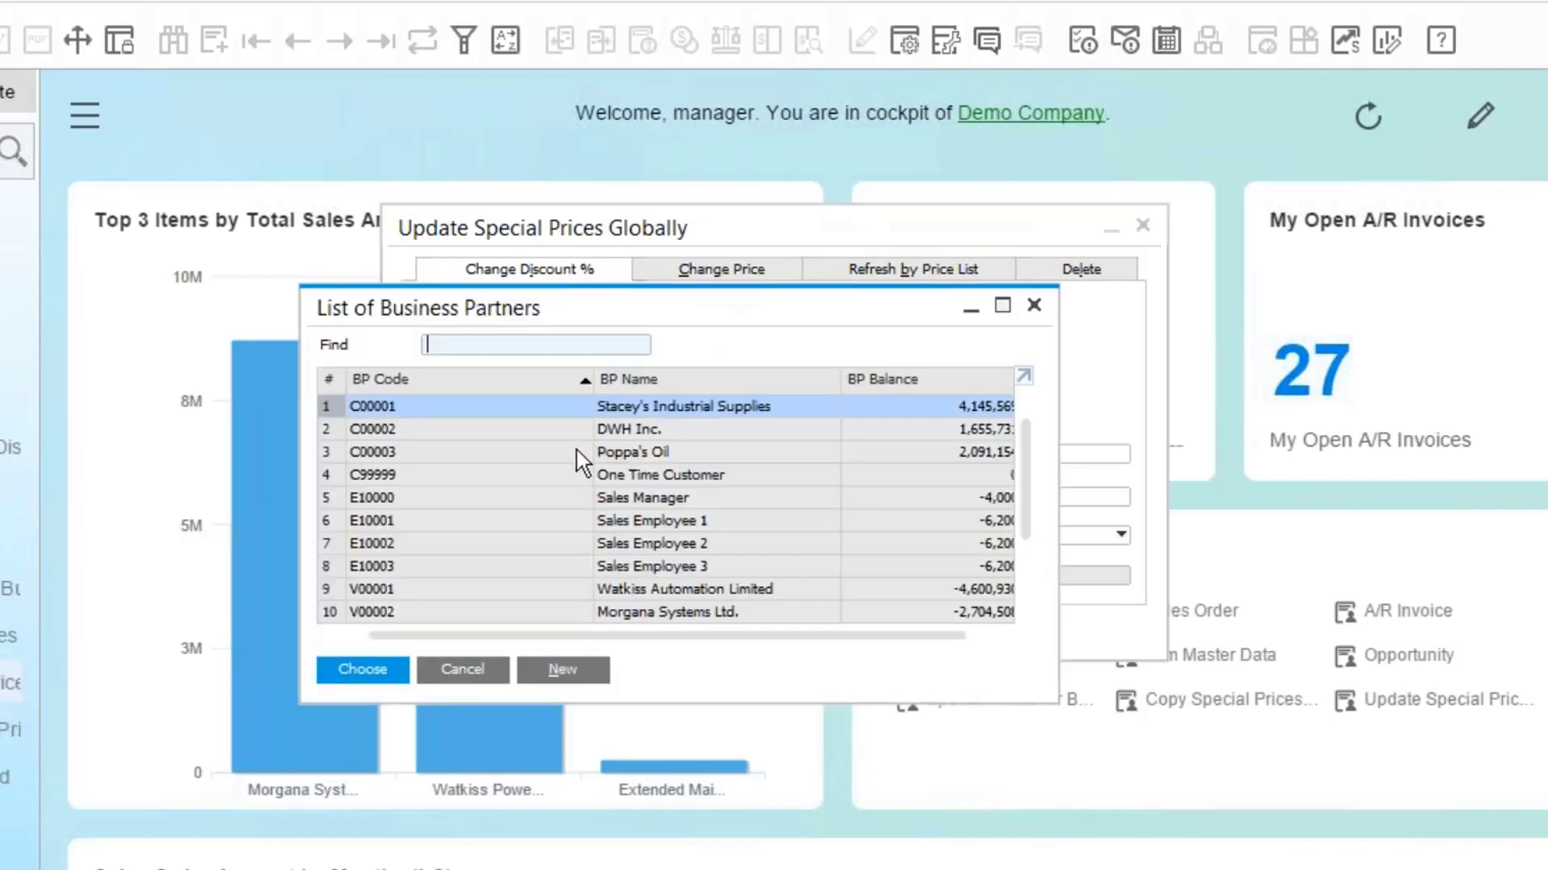
pyautogui.doubleClick(577, 452)
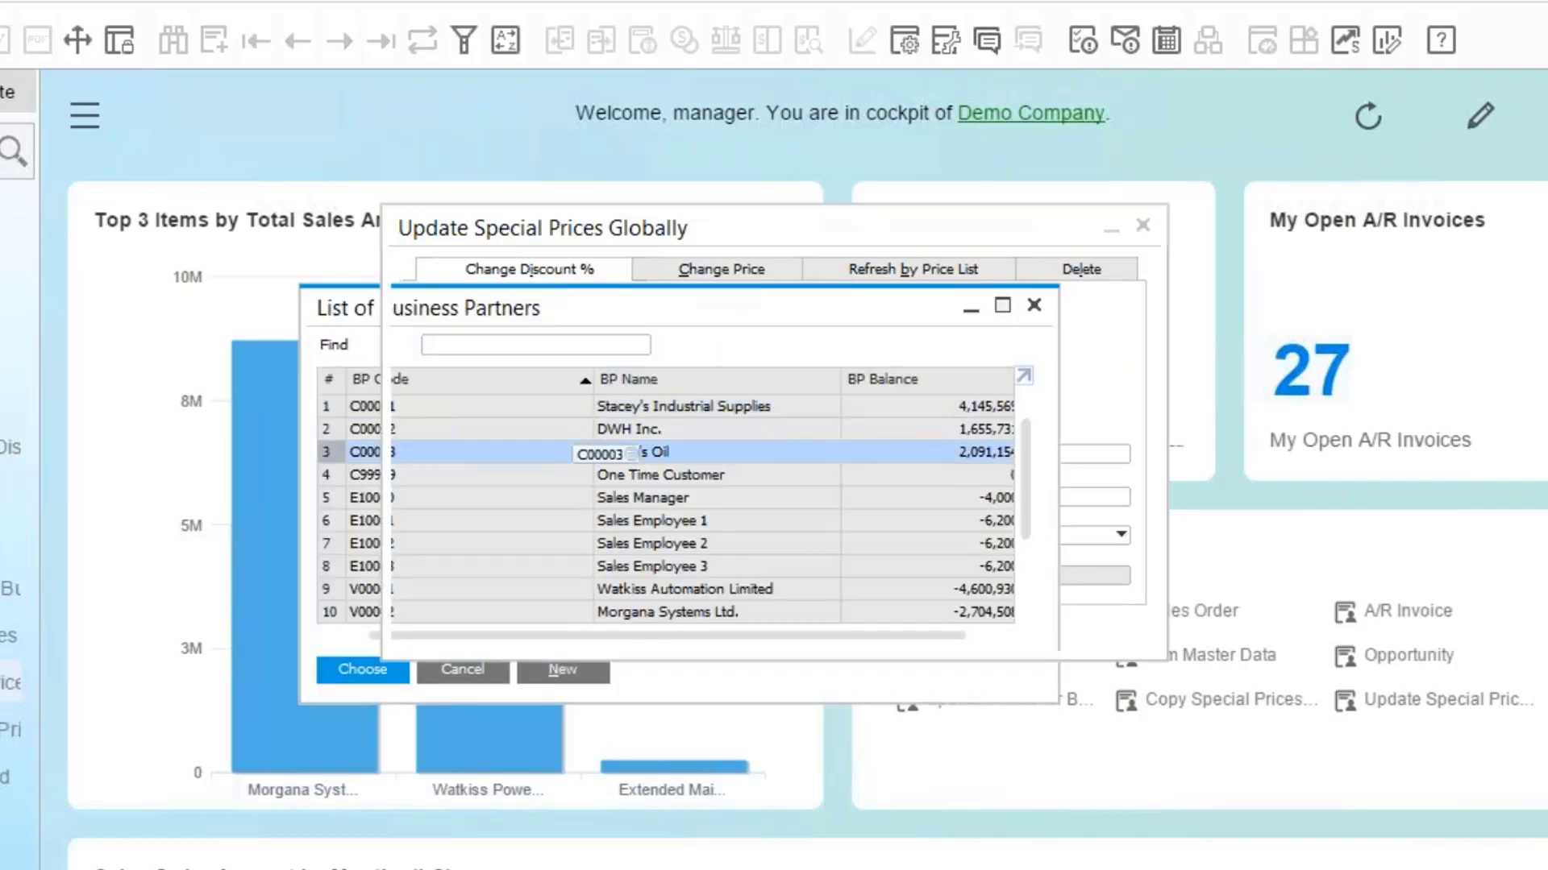
pyautogui.click(735, 456)
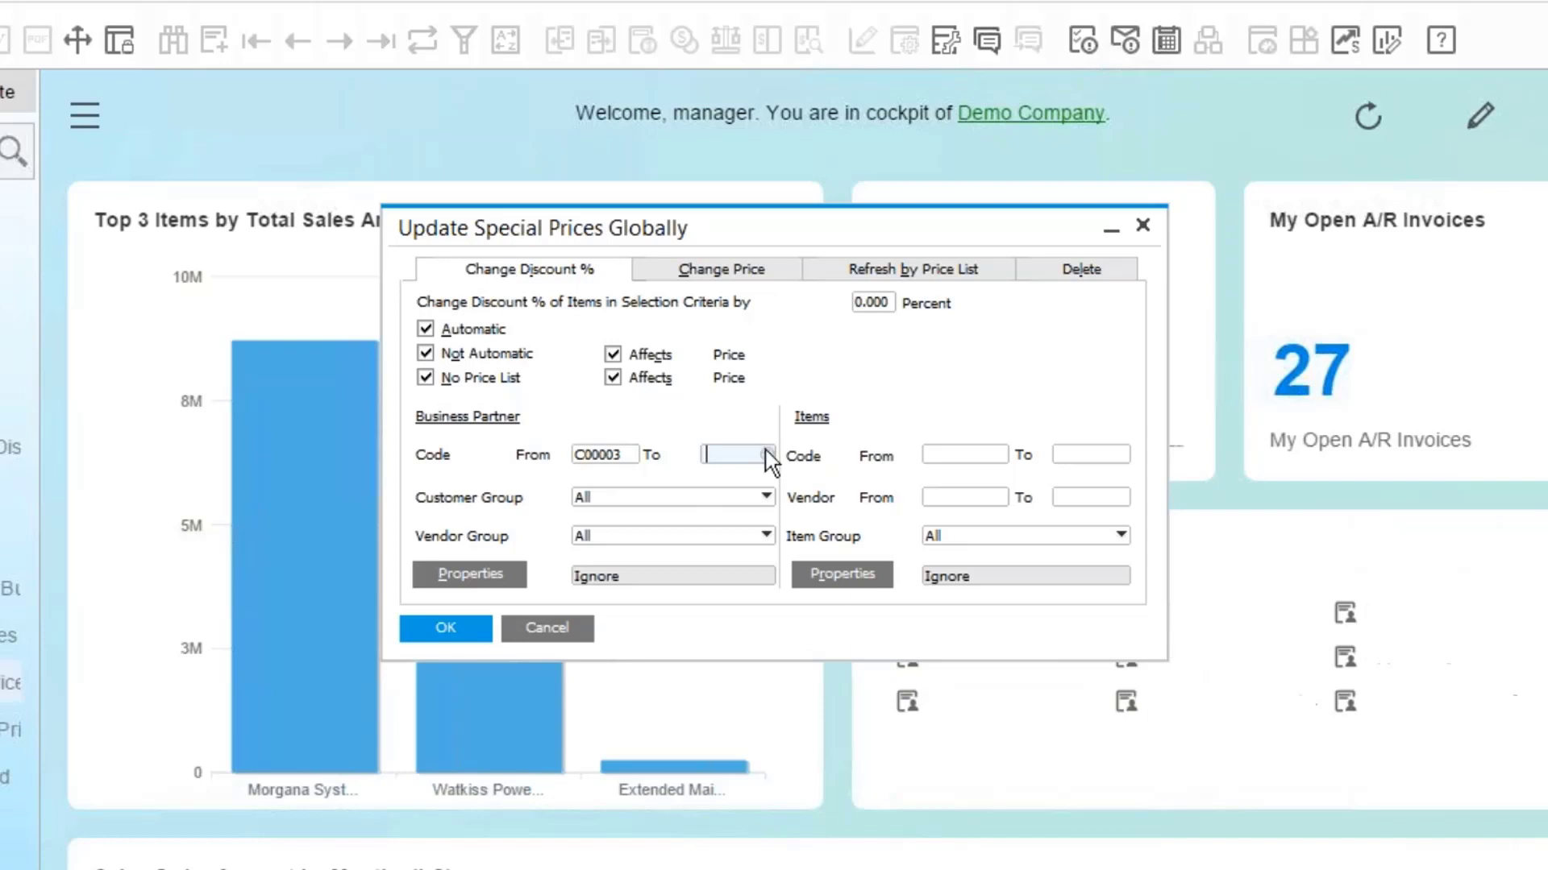
pyautogui.click(766, 454)
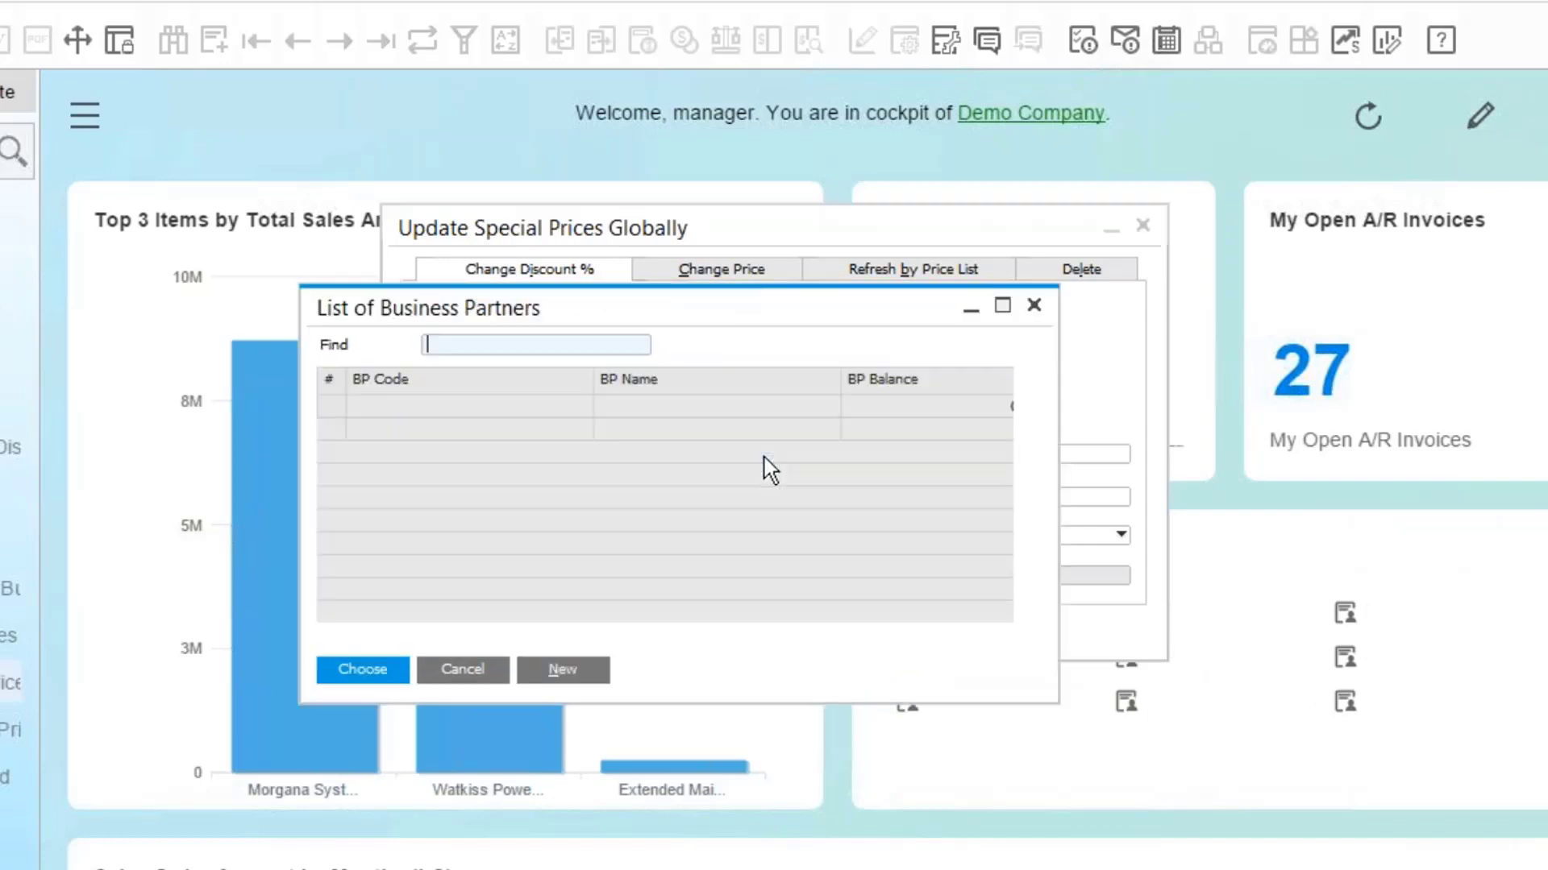
pyautogui.doubleClick(694, 451)
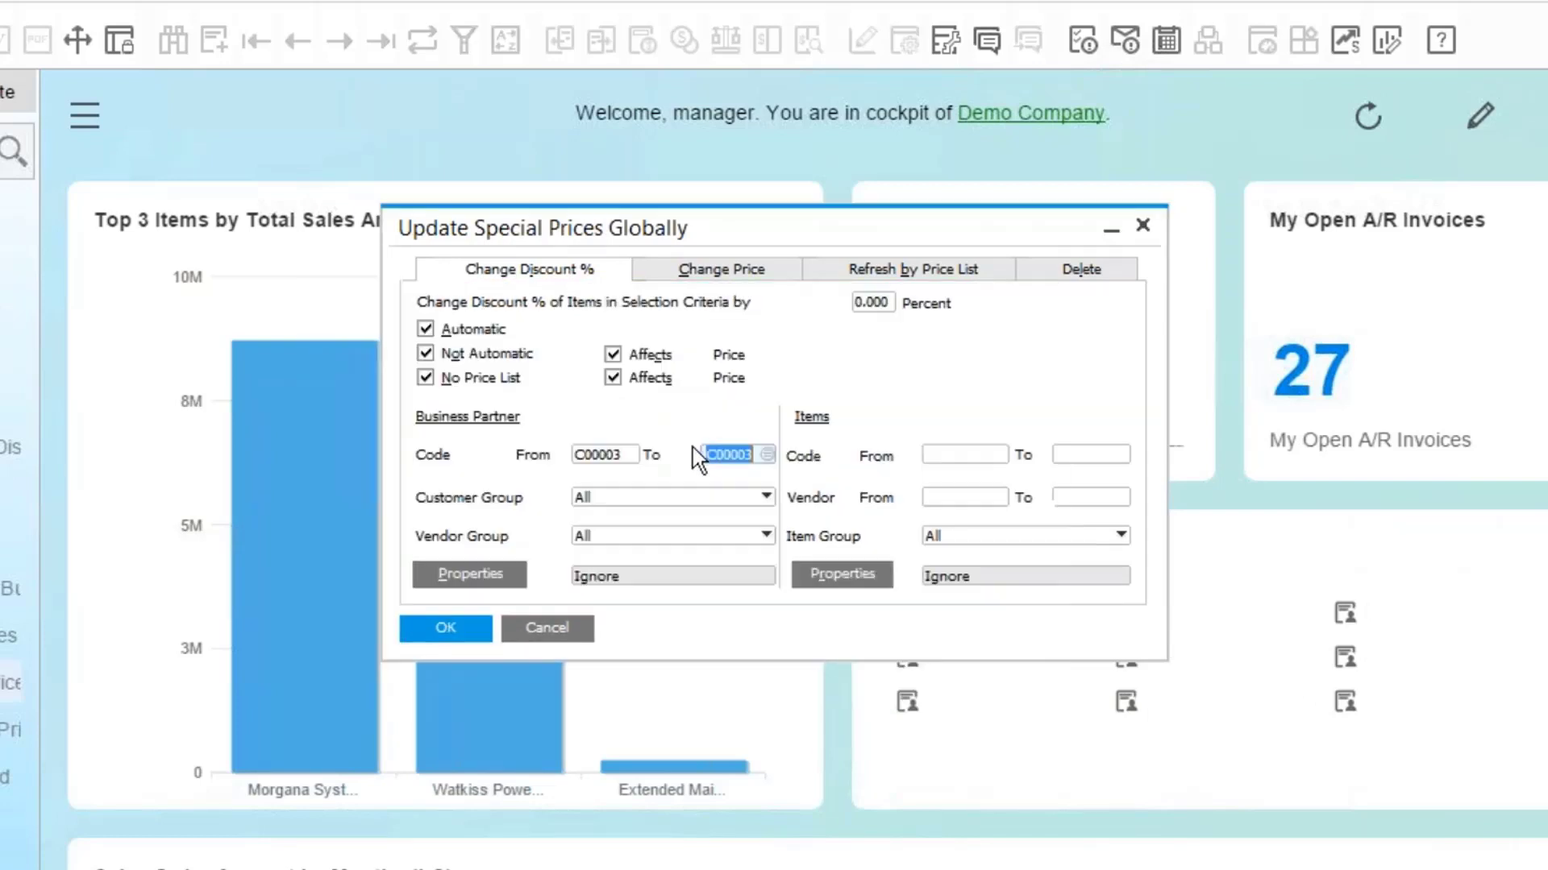
# Step: Change the discount of the selected special prices by 2 percent, run the global update and confirm it
pyautogui.click(860, 307)
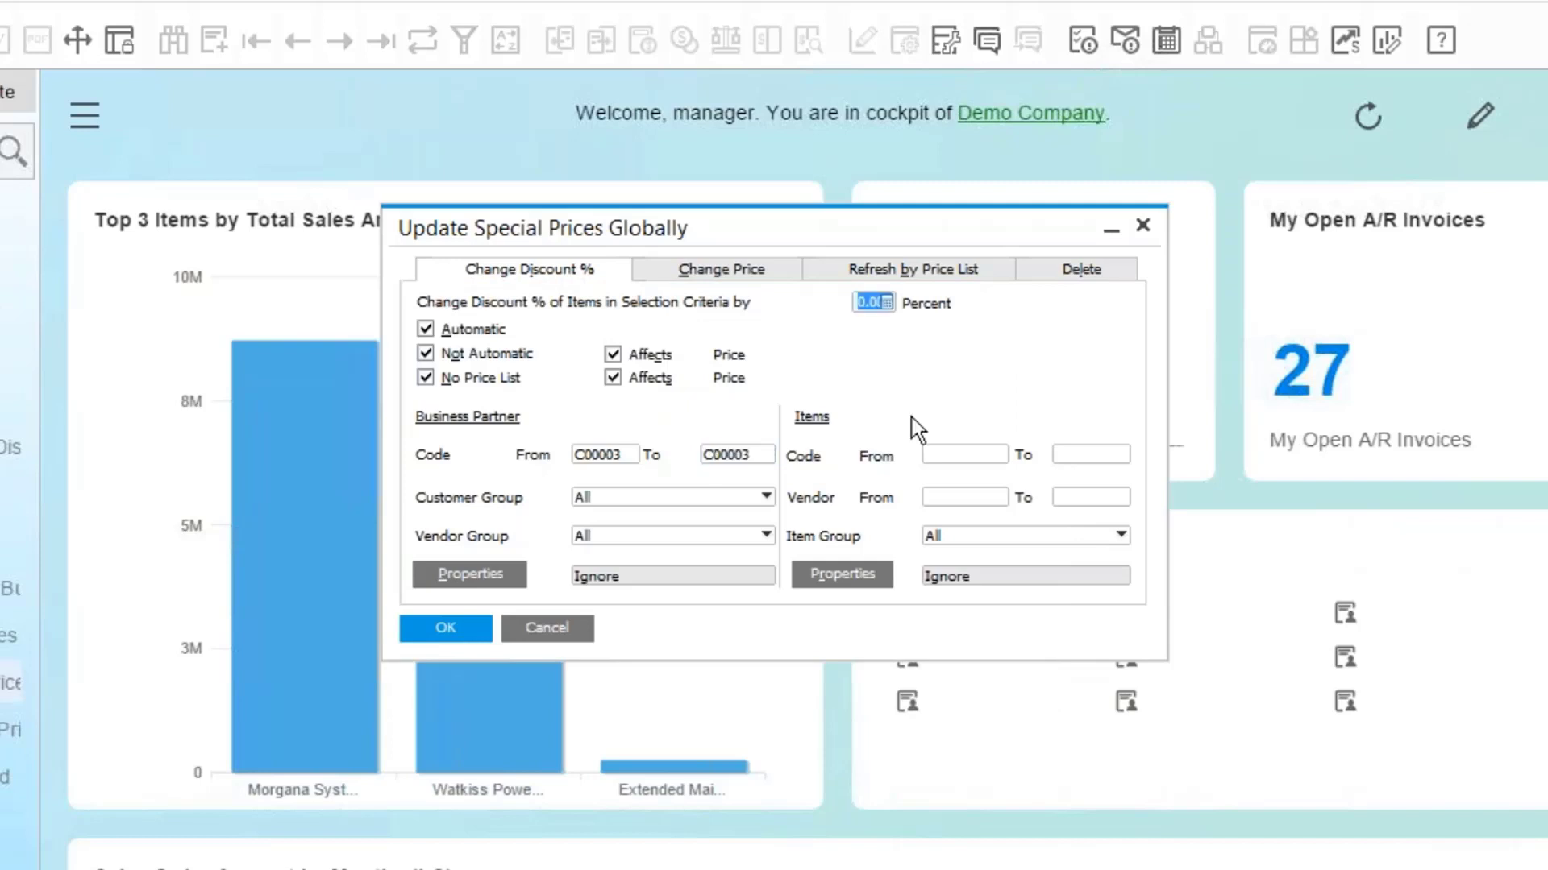
pyautogui.write('2')
pyautogui.press('Tab')
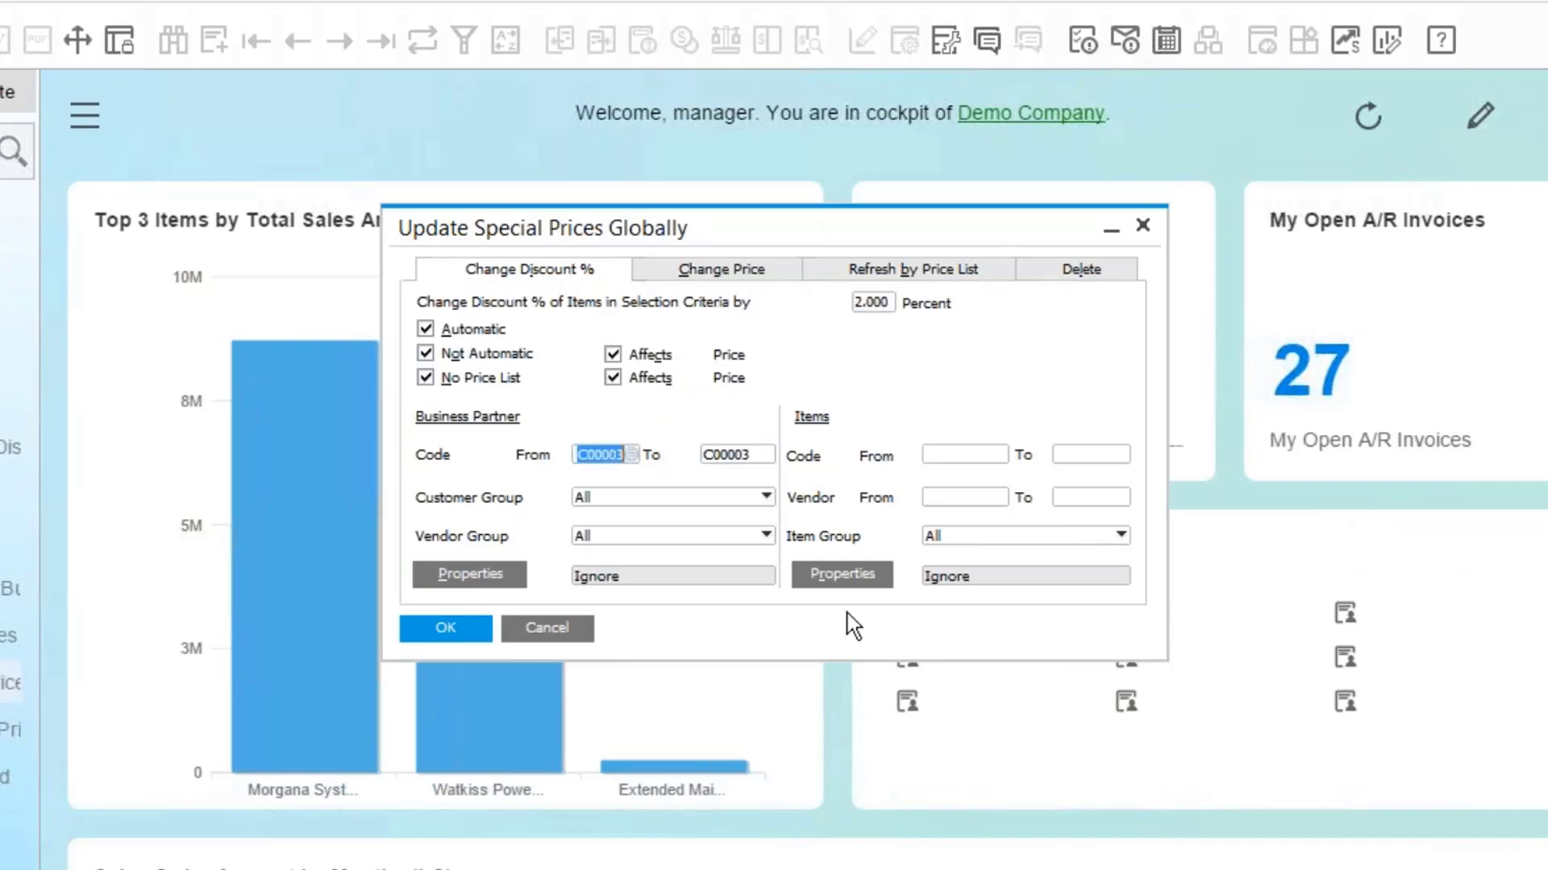
pyautogui.click(421, 630)
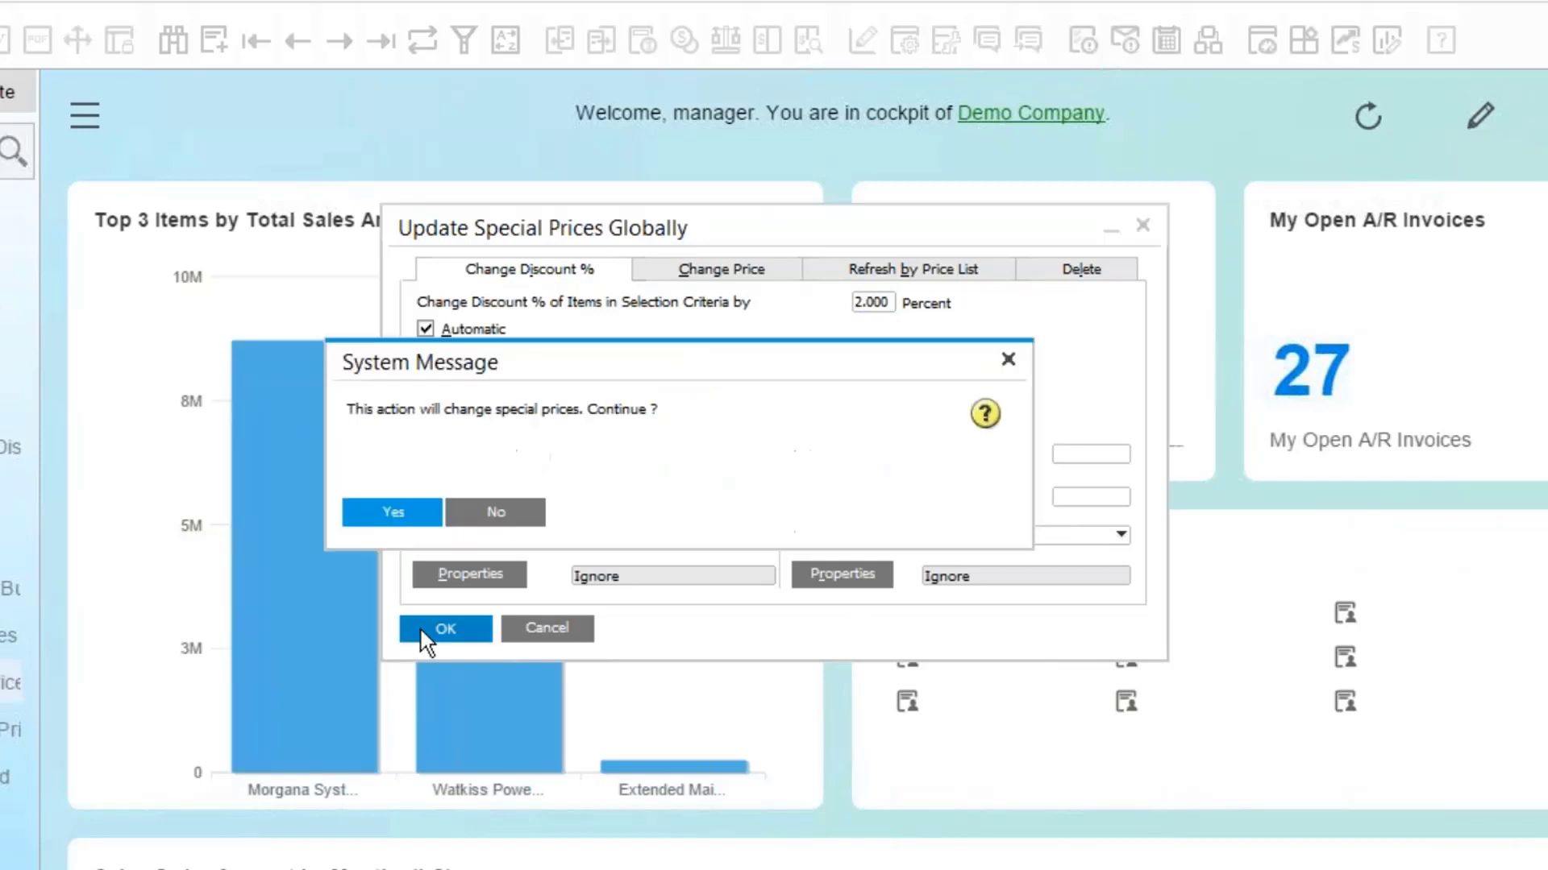
pyautogui.click(392, 513)
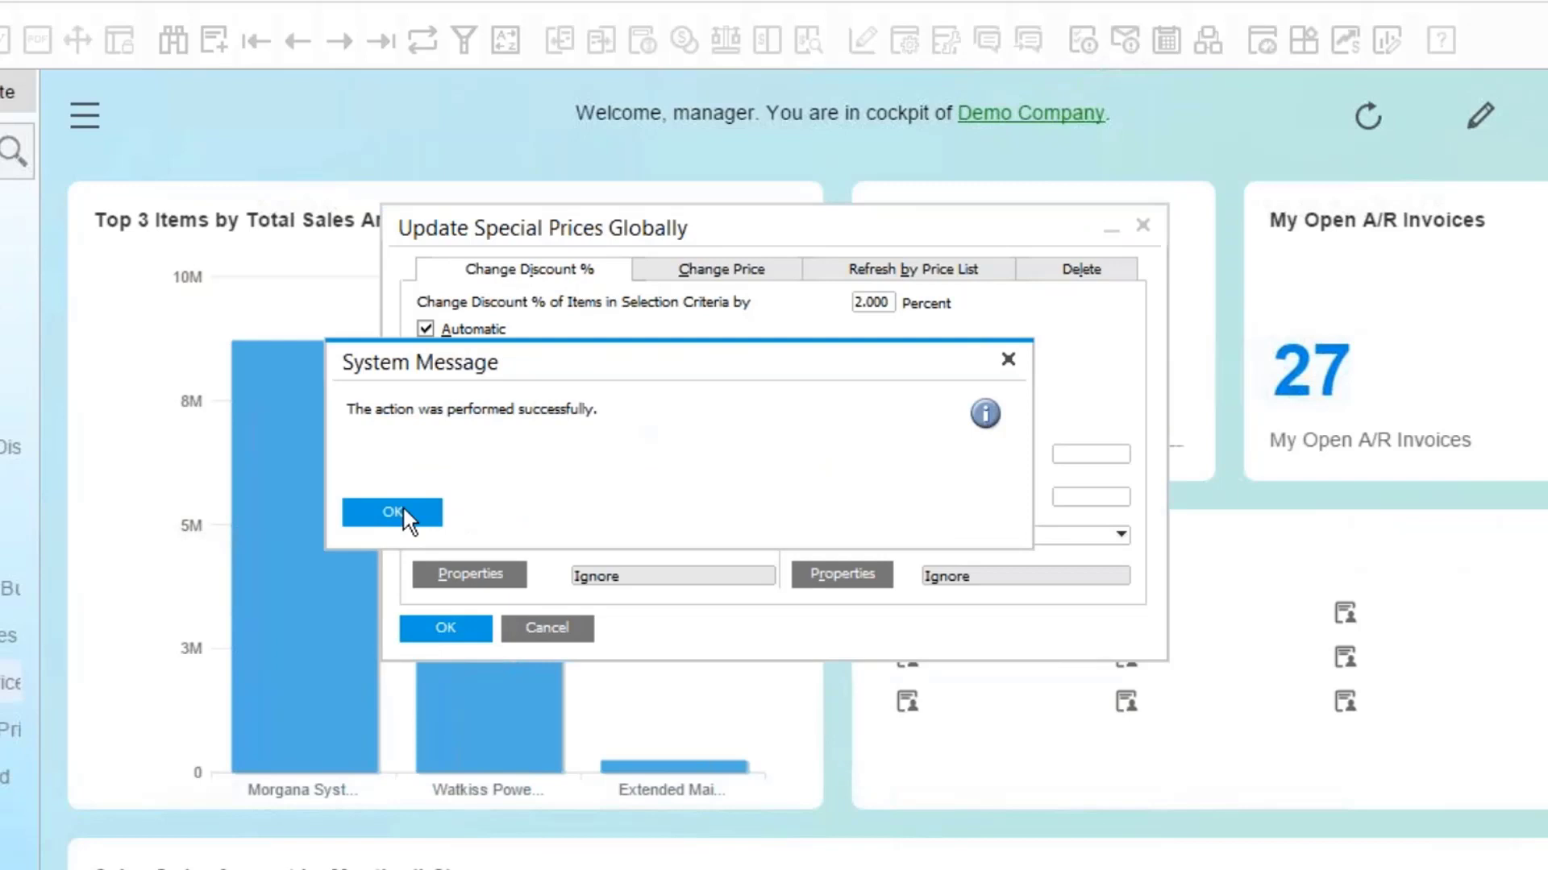
pyautogui.click(404, 511)
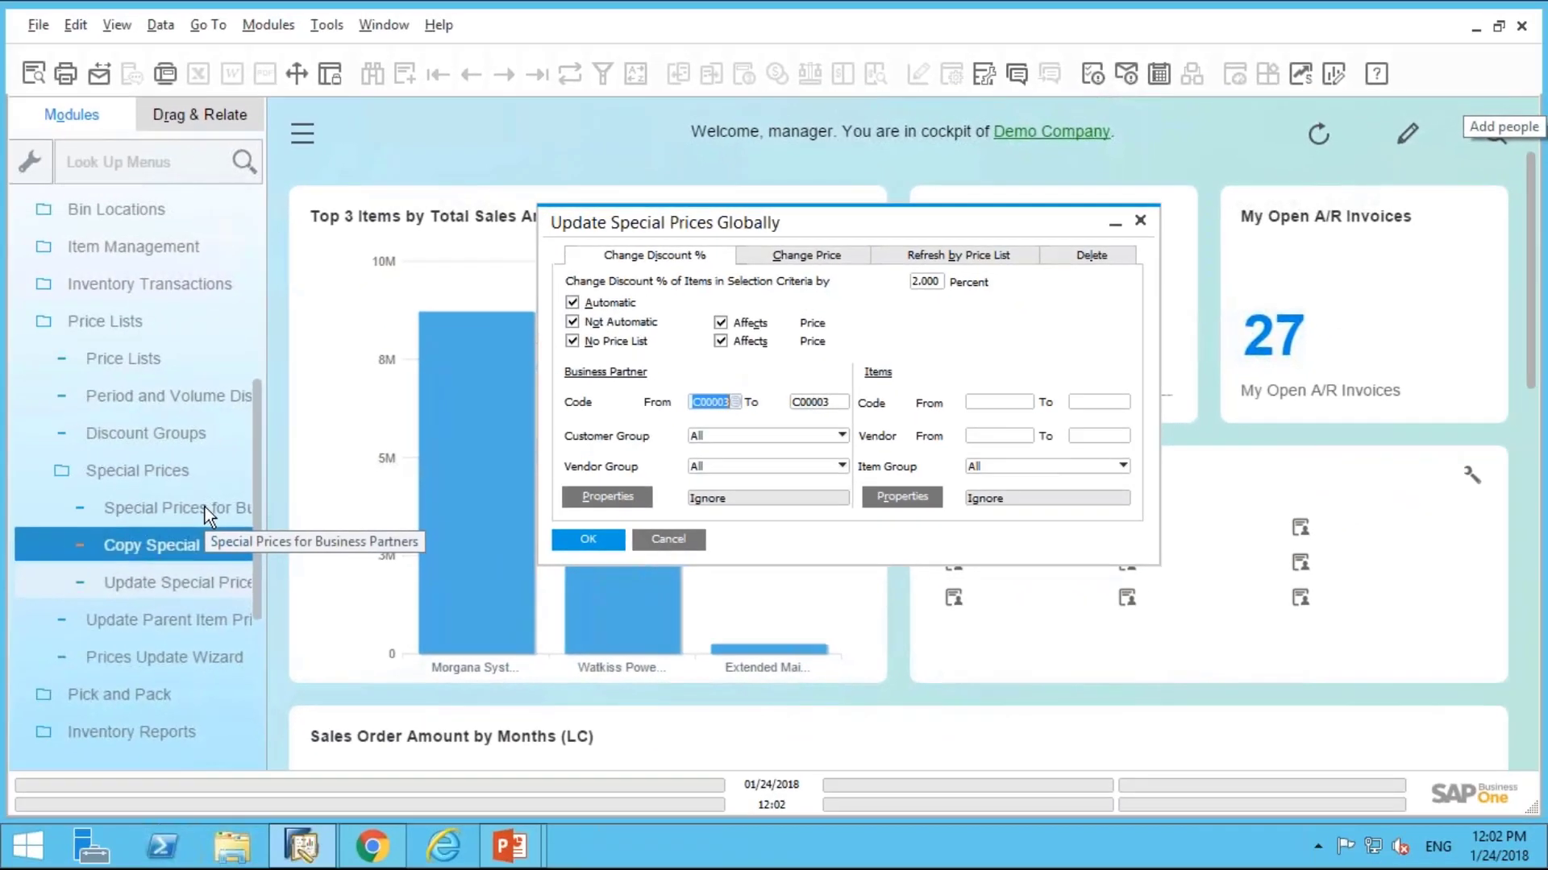
# Step: Display the special prices of Poppa's Oil and examine the period discounts of the Backup power generator
pyautogui.click(205, 507)
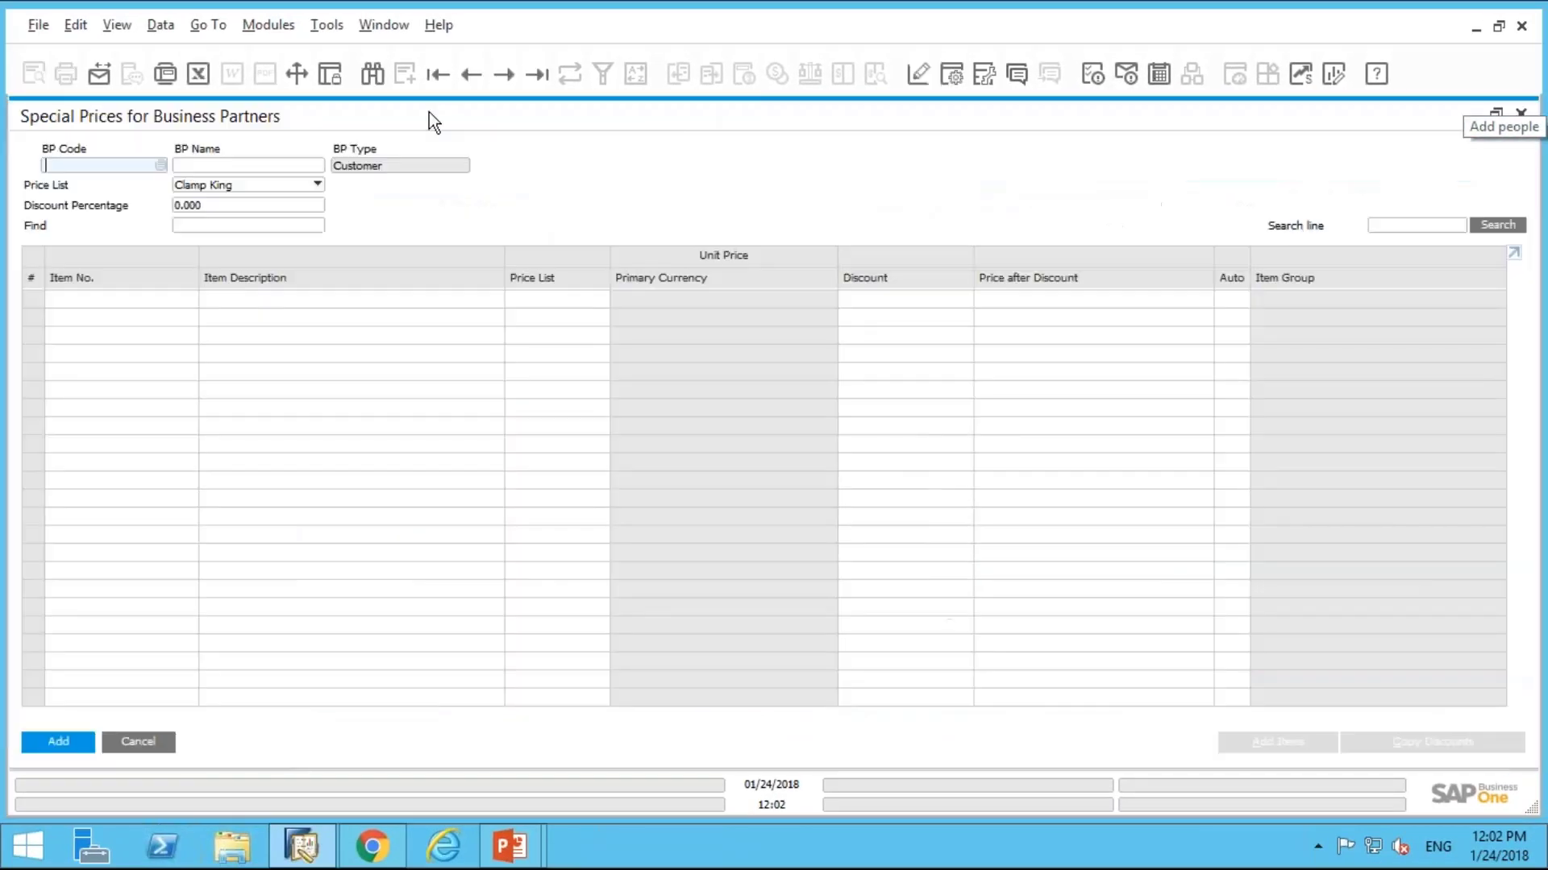
pyautogui.click(510, 79)
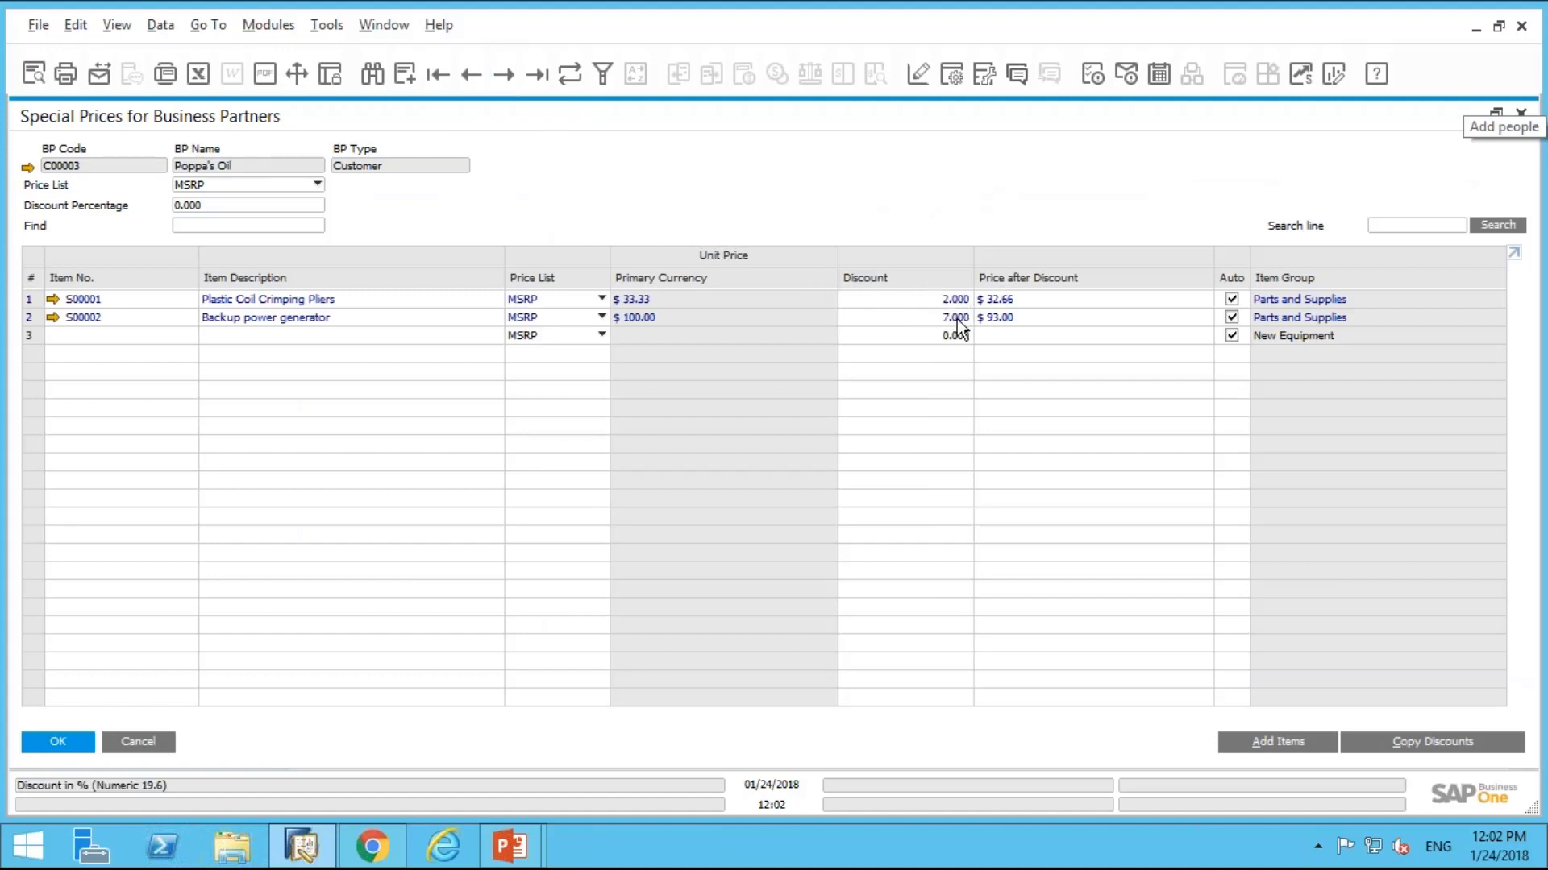
pyautogui.doubleClick(32, 321)
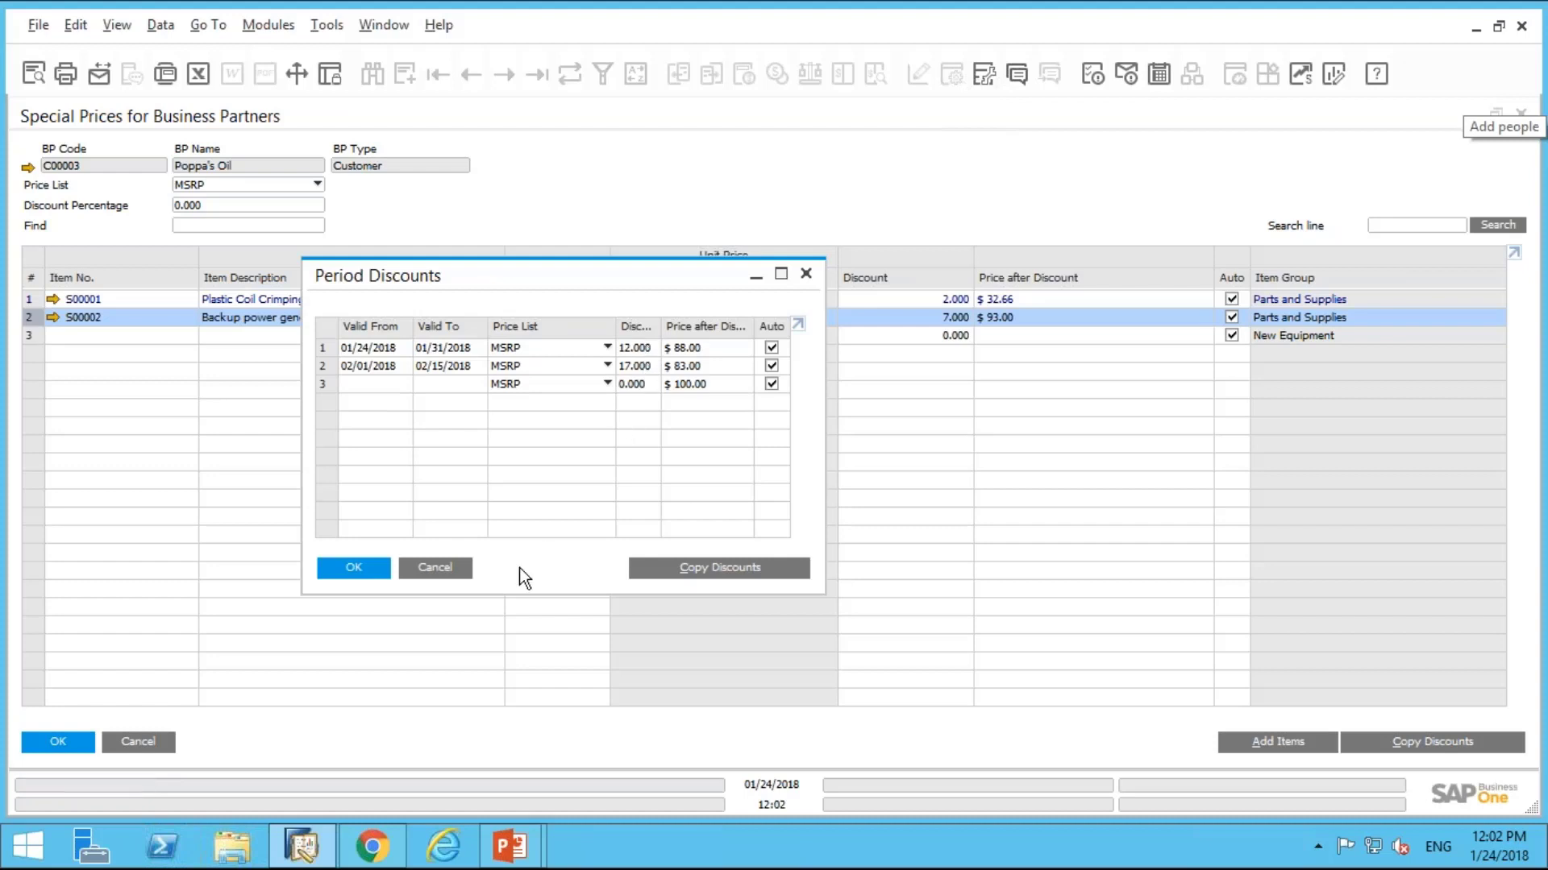
pyautogui.click(441, 567)
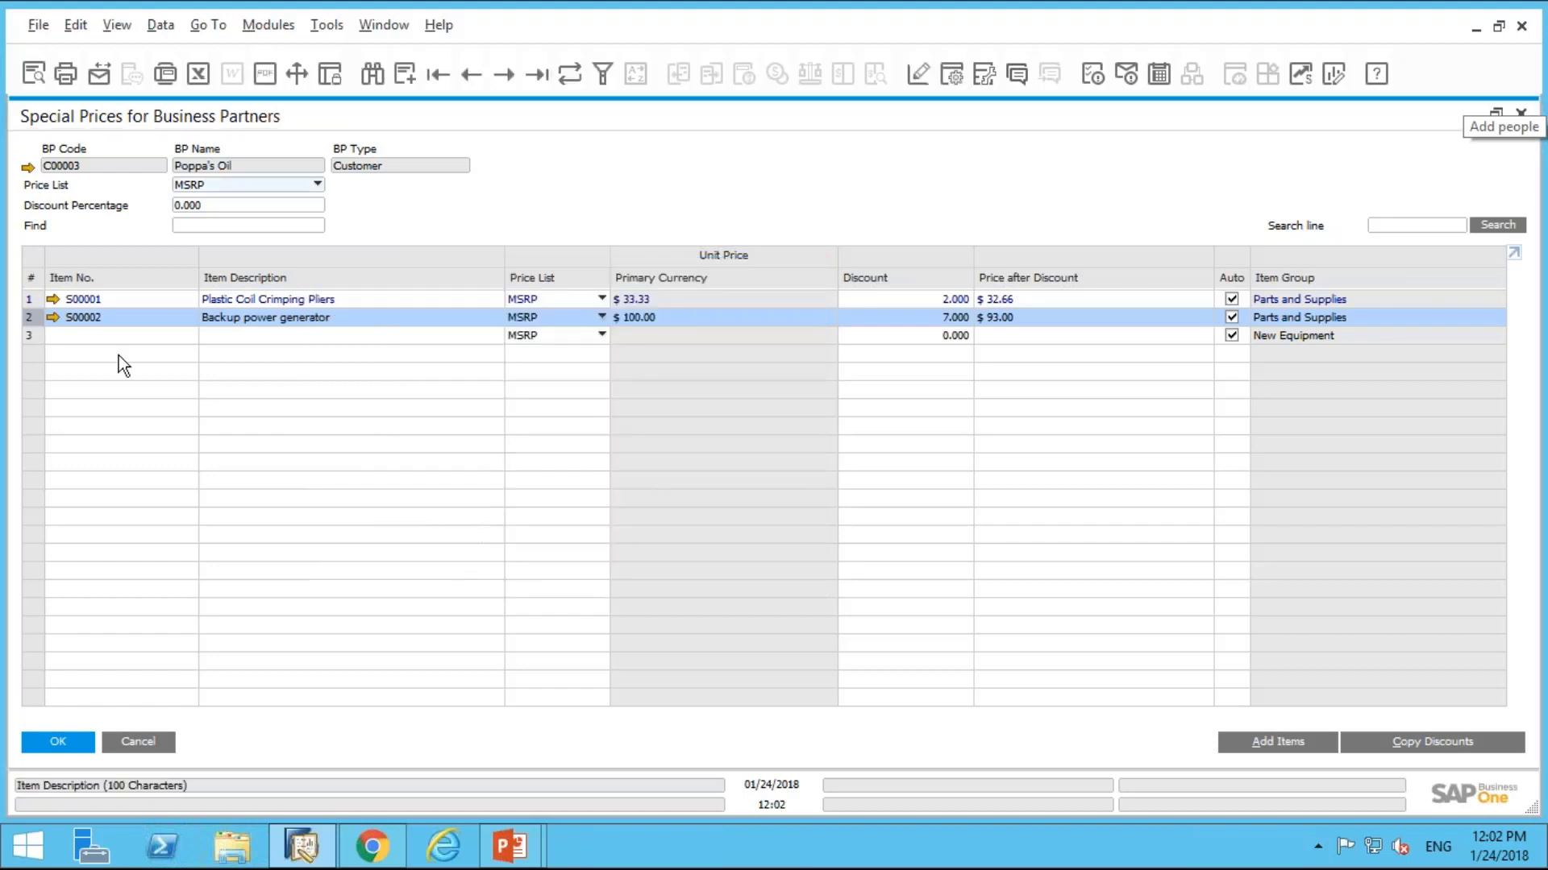
# Step: Examine the period discount and its volume discounts for the Plastic Coil Crimping Pliers, then close both without changes
pyautogui.doubleClick(31, 300)
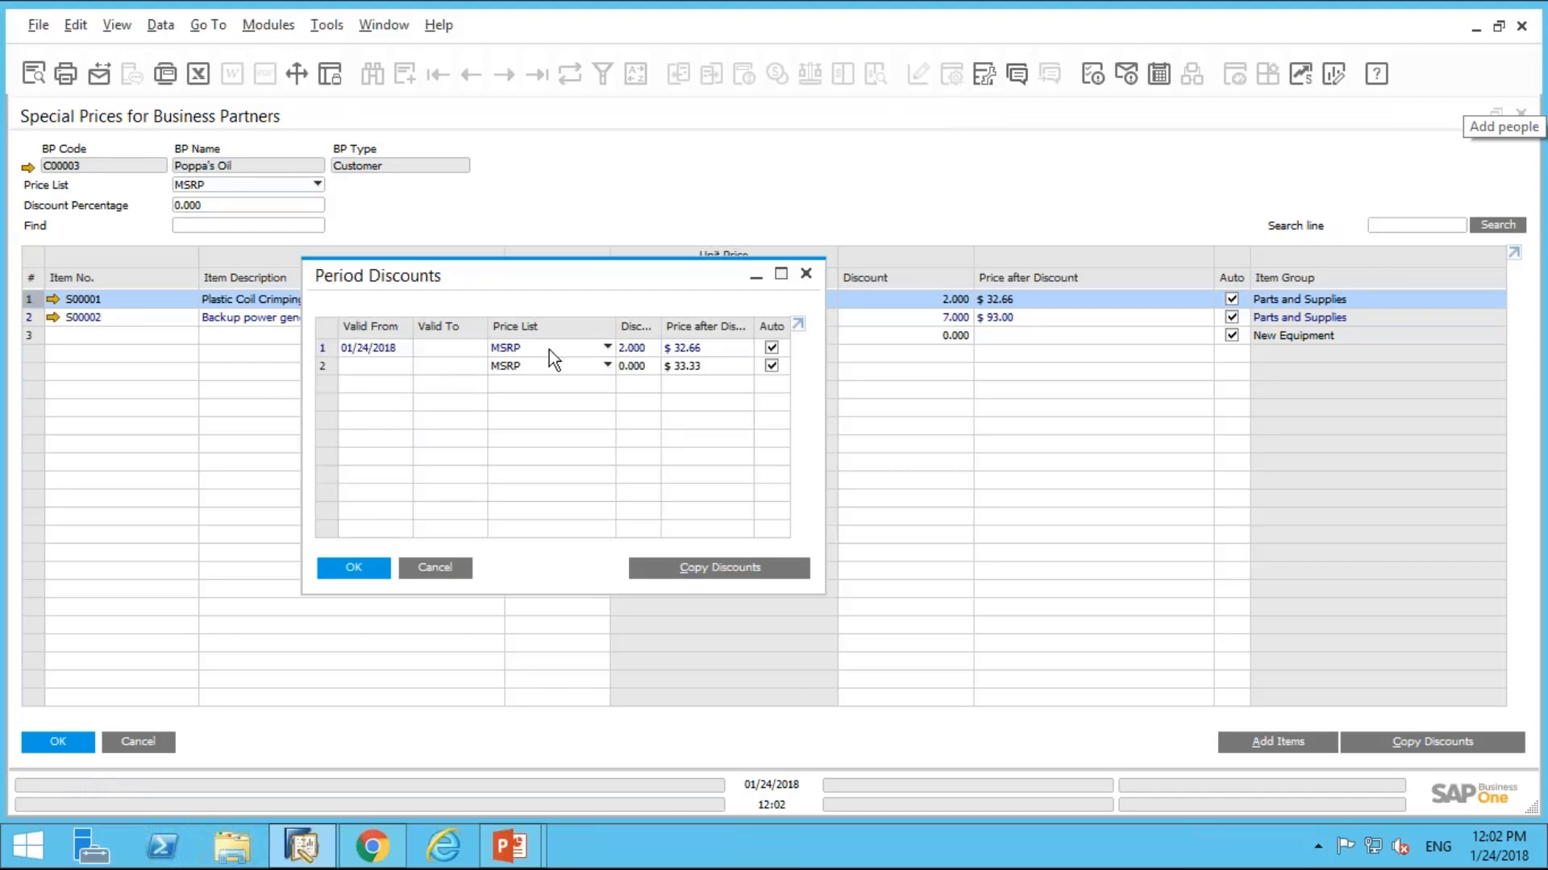
pyautogui.doubleClick(327, 348)
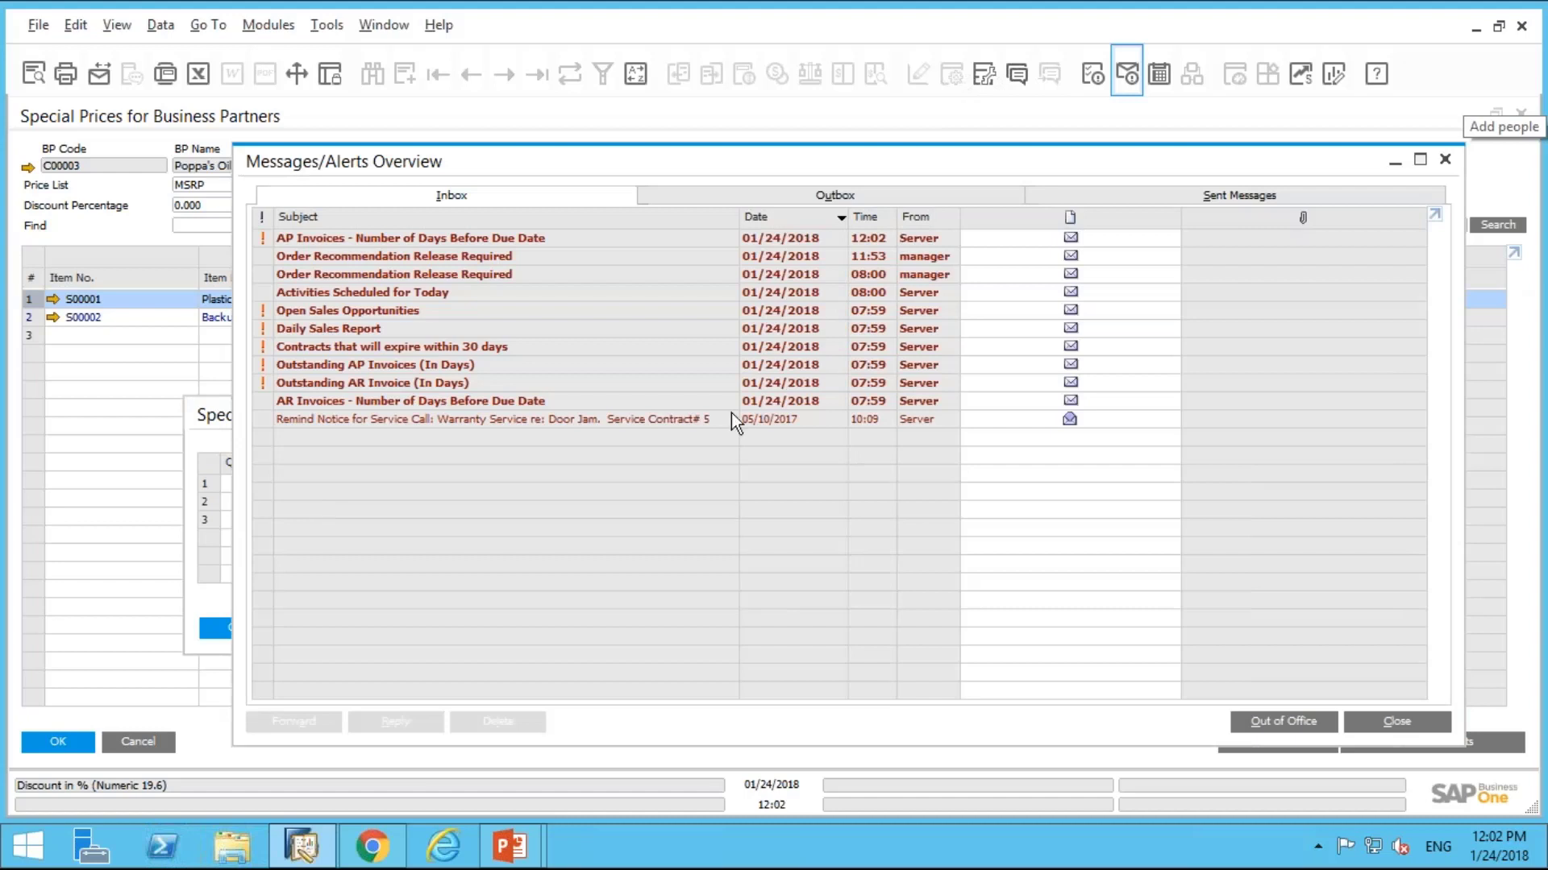
pyautogui.click(1444, 160)
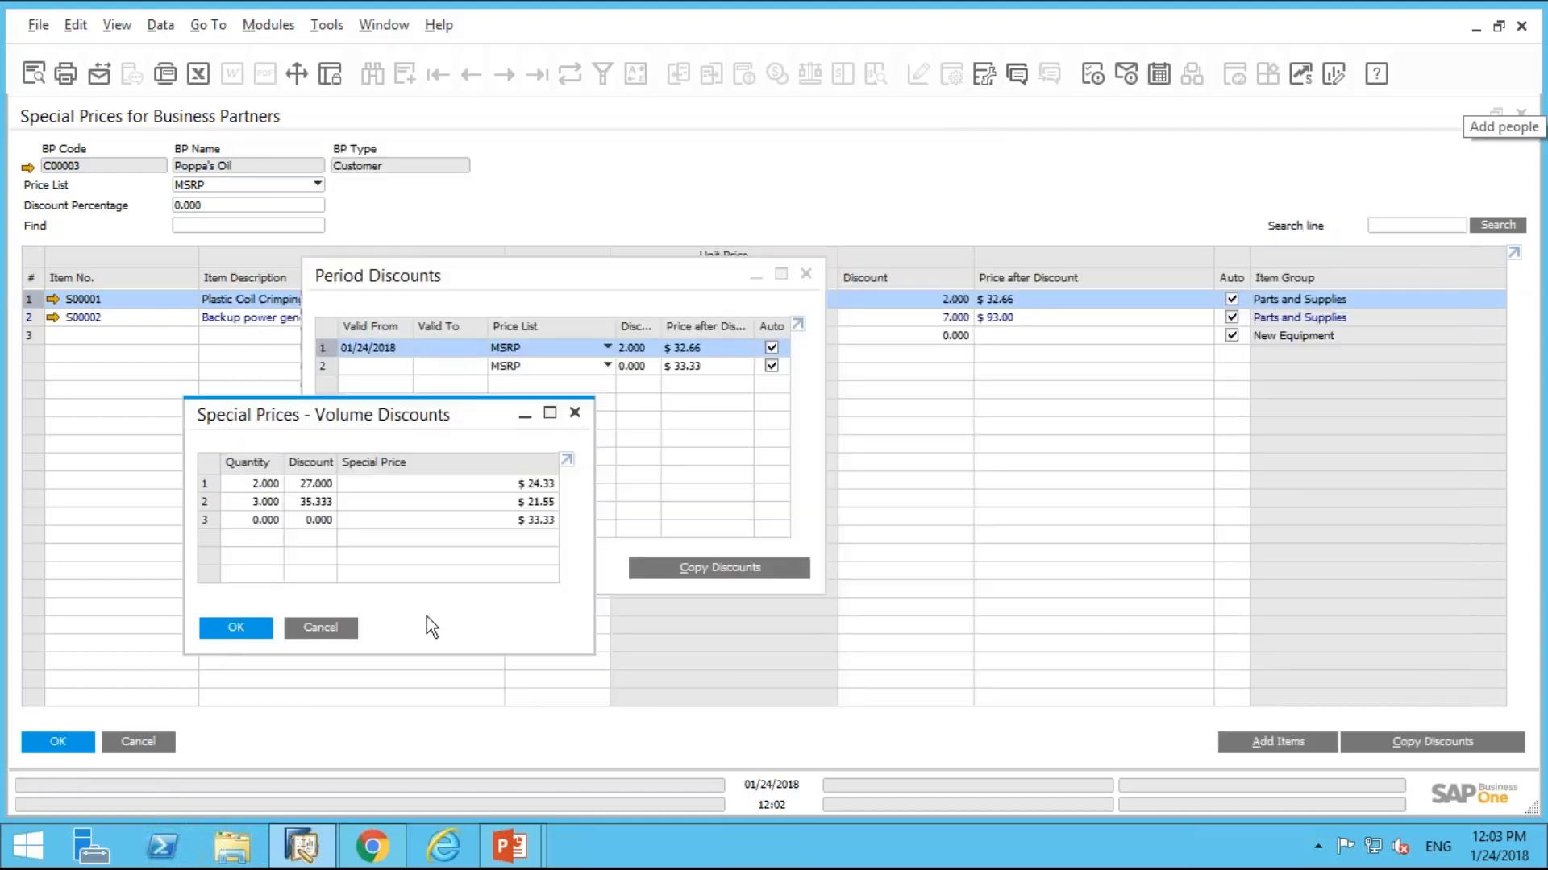
pyautogui.click(321, 627)
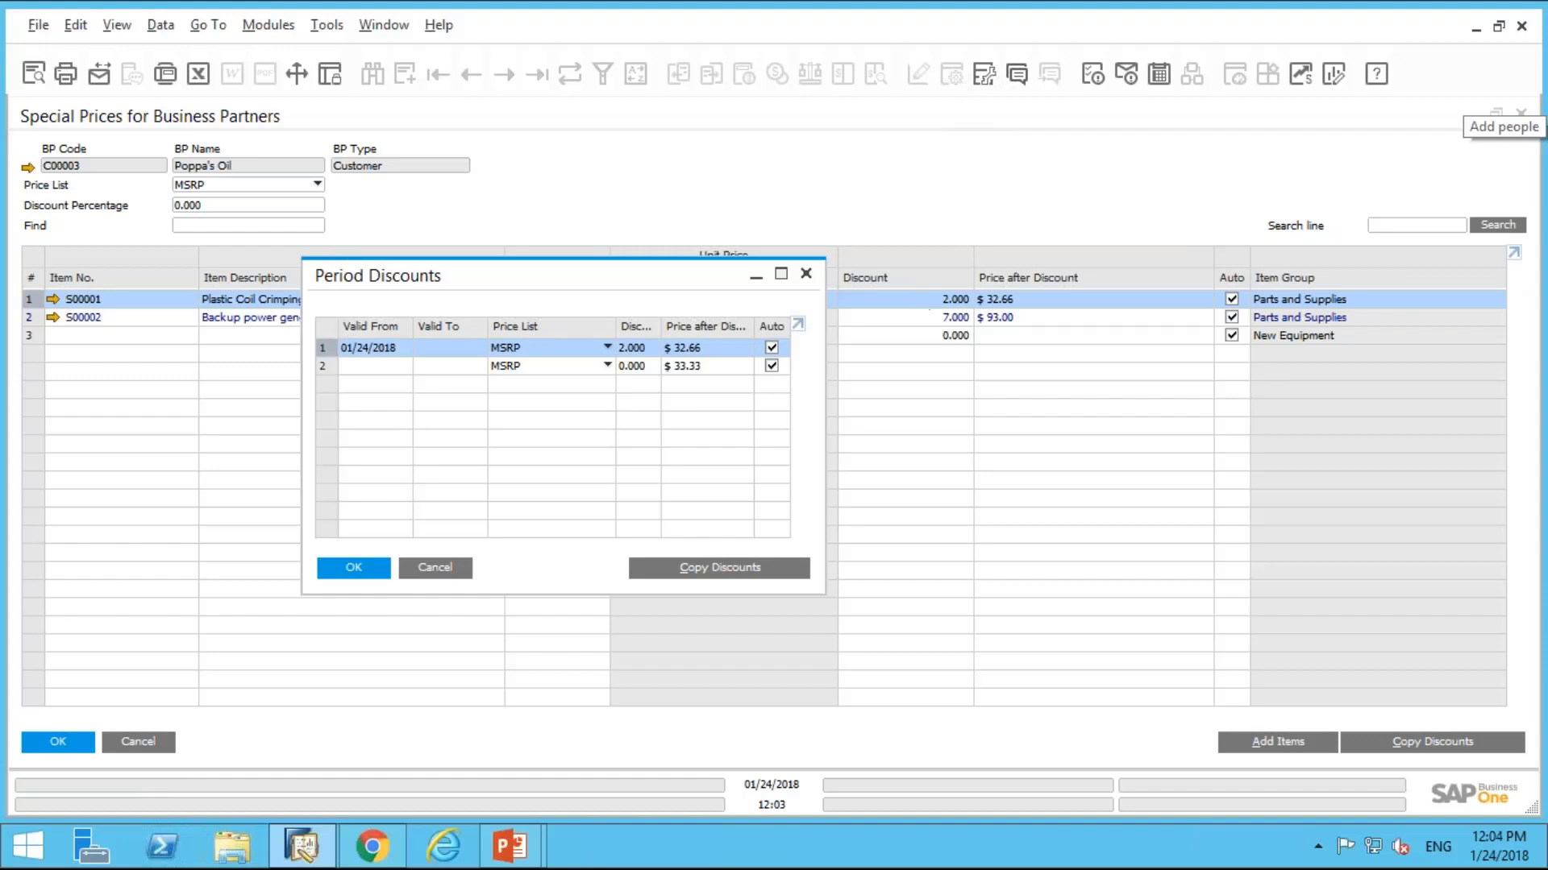
pyautogui.click(443, 568)
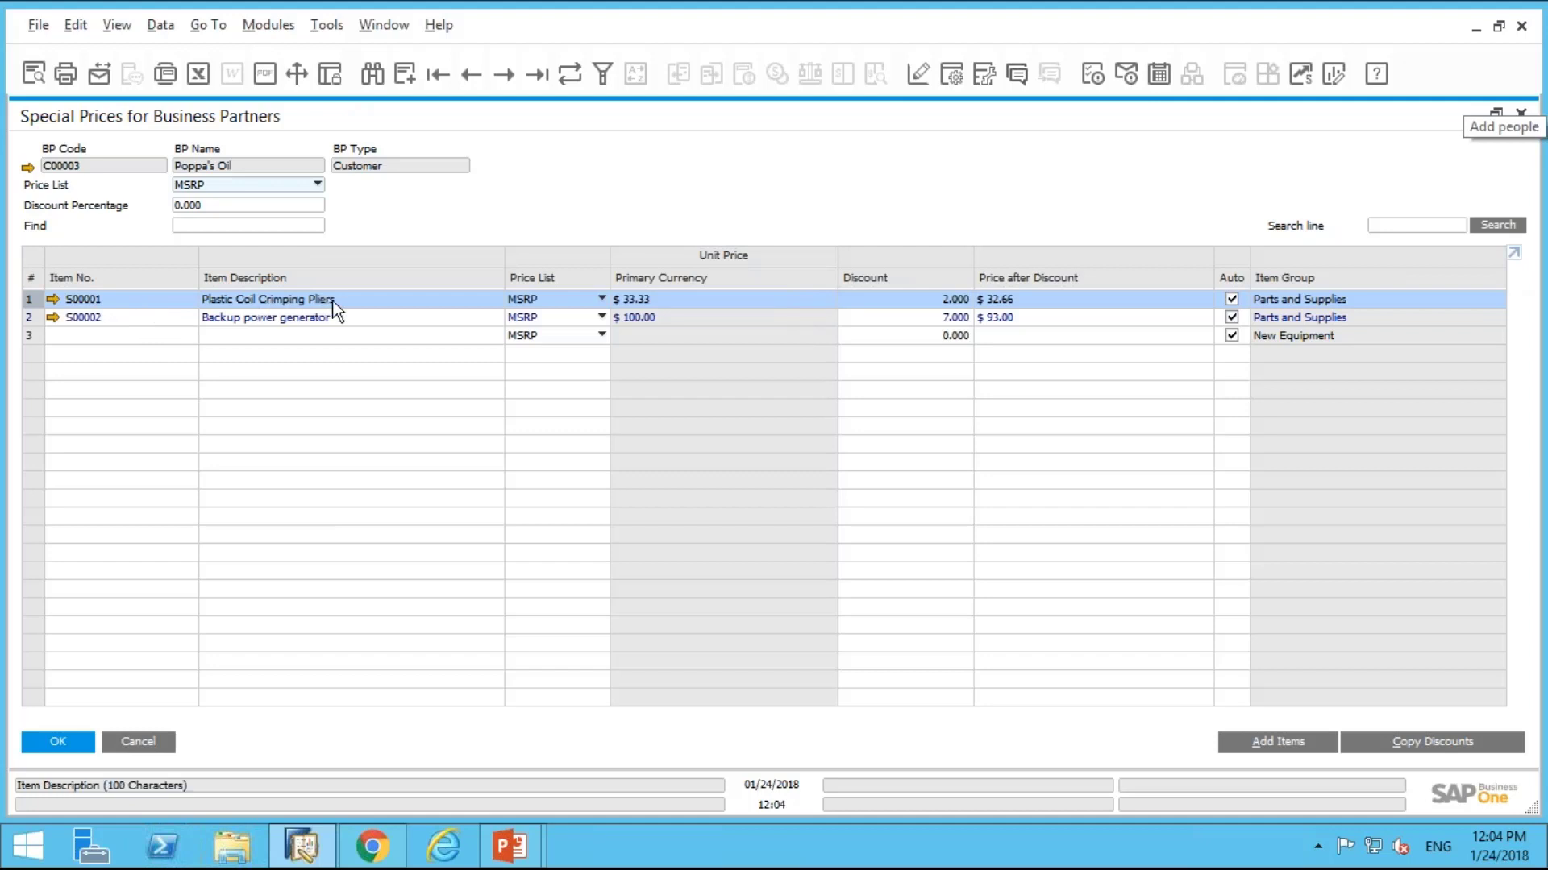
# Step: In the volume discounts of the Backup power generator's 01/24/2018 to 01/31/2018 period, set the first row's quantity to 5
pyautogui.doubleClick(35, 315)
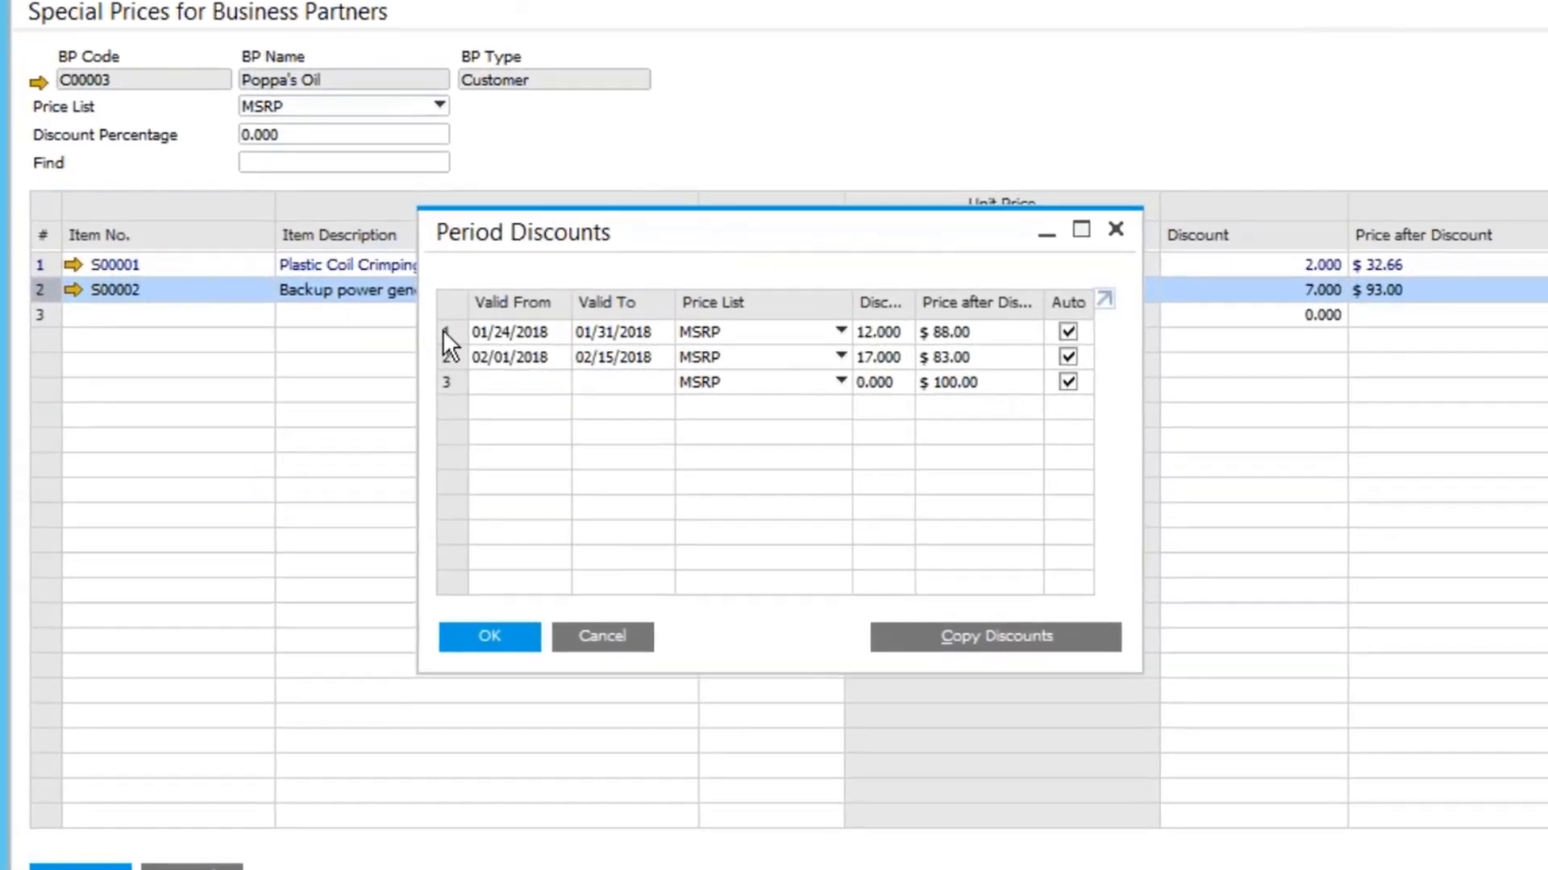
pyautogui.doubleClick(446, 332)
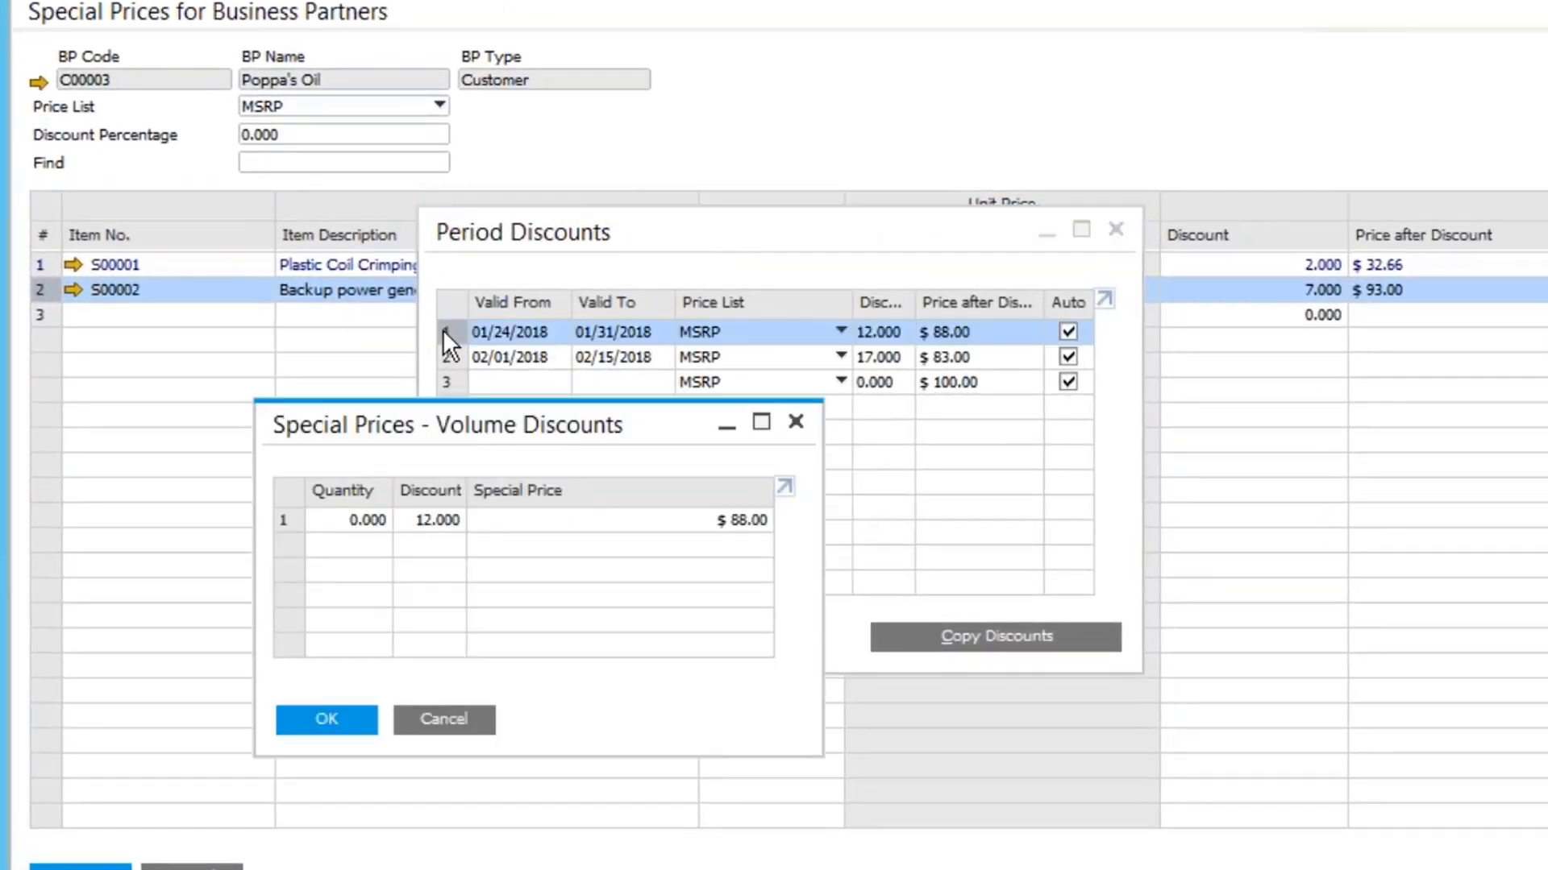
pyautogui.click(382, 520)
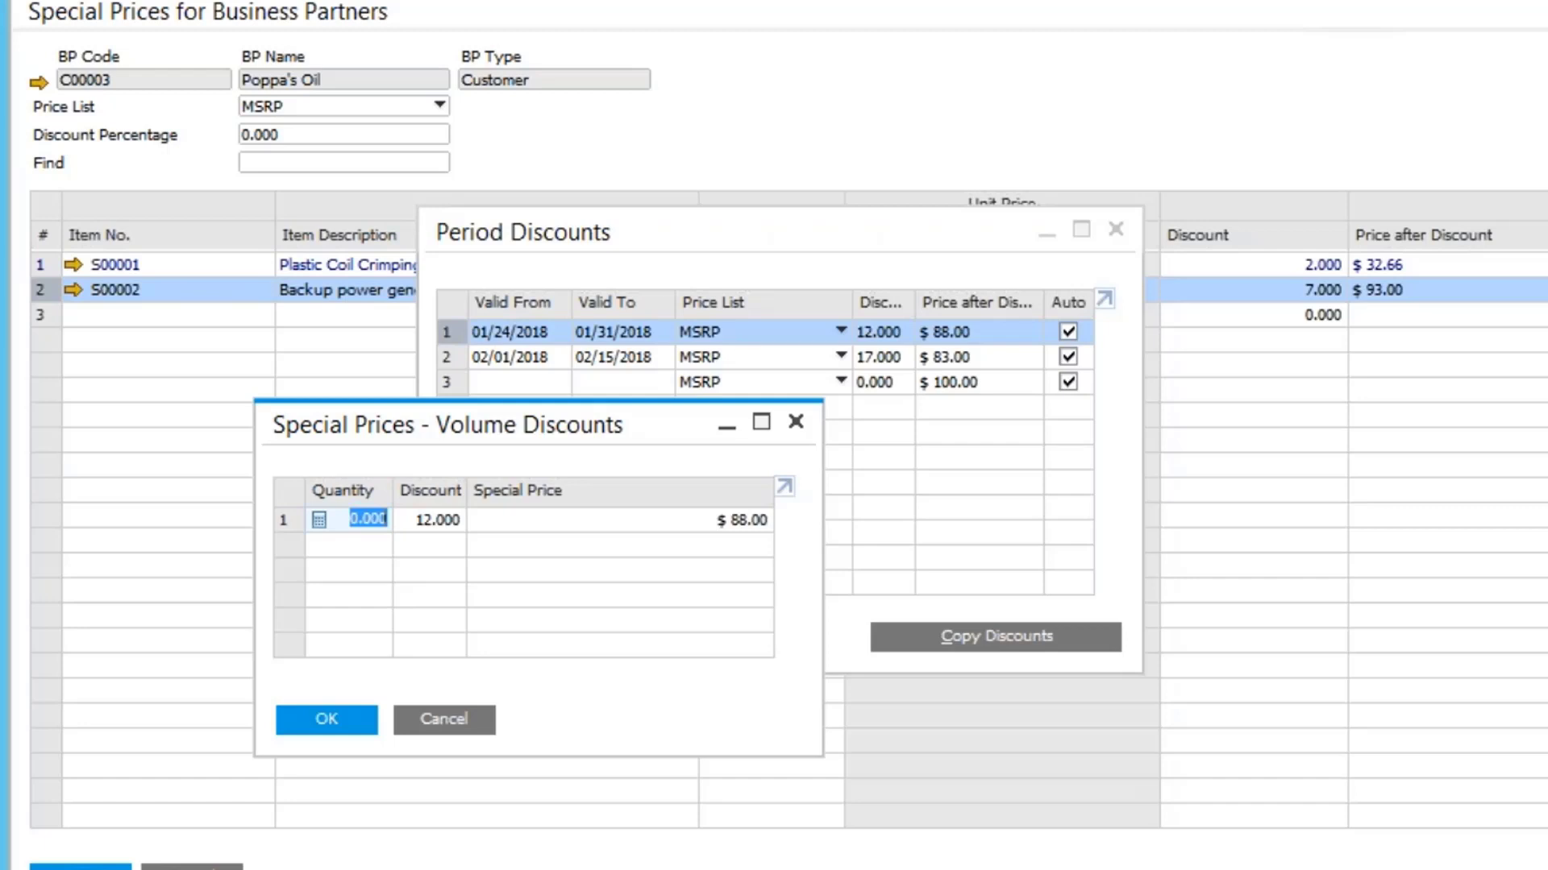
pyautogui.write('5')
pyautogui.press('Tab')
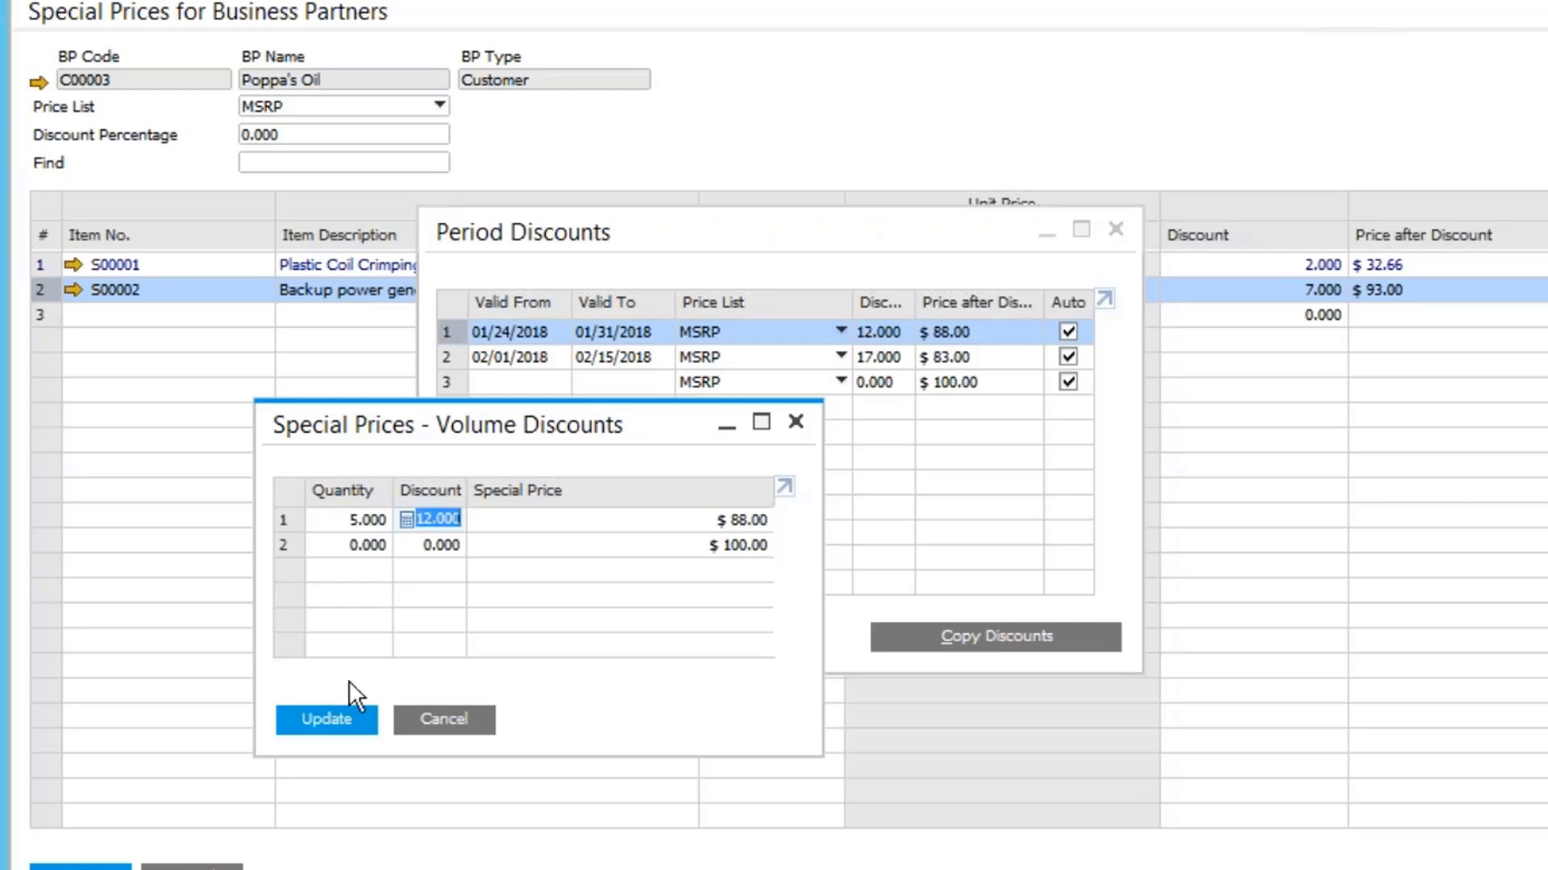
# Step: Add volume discounts of 15 percent for quantity 7 and 20 percent for quantity 10, and update the volume and period discounts
pyautogui.click(366, 545)
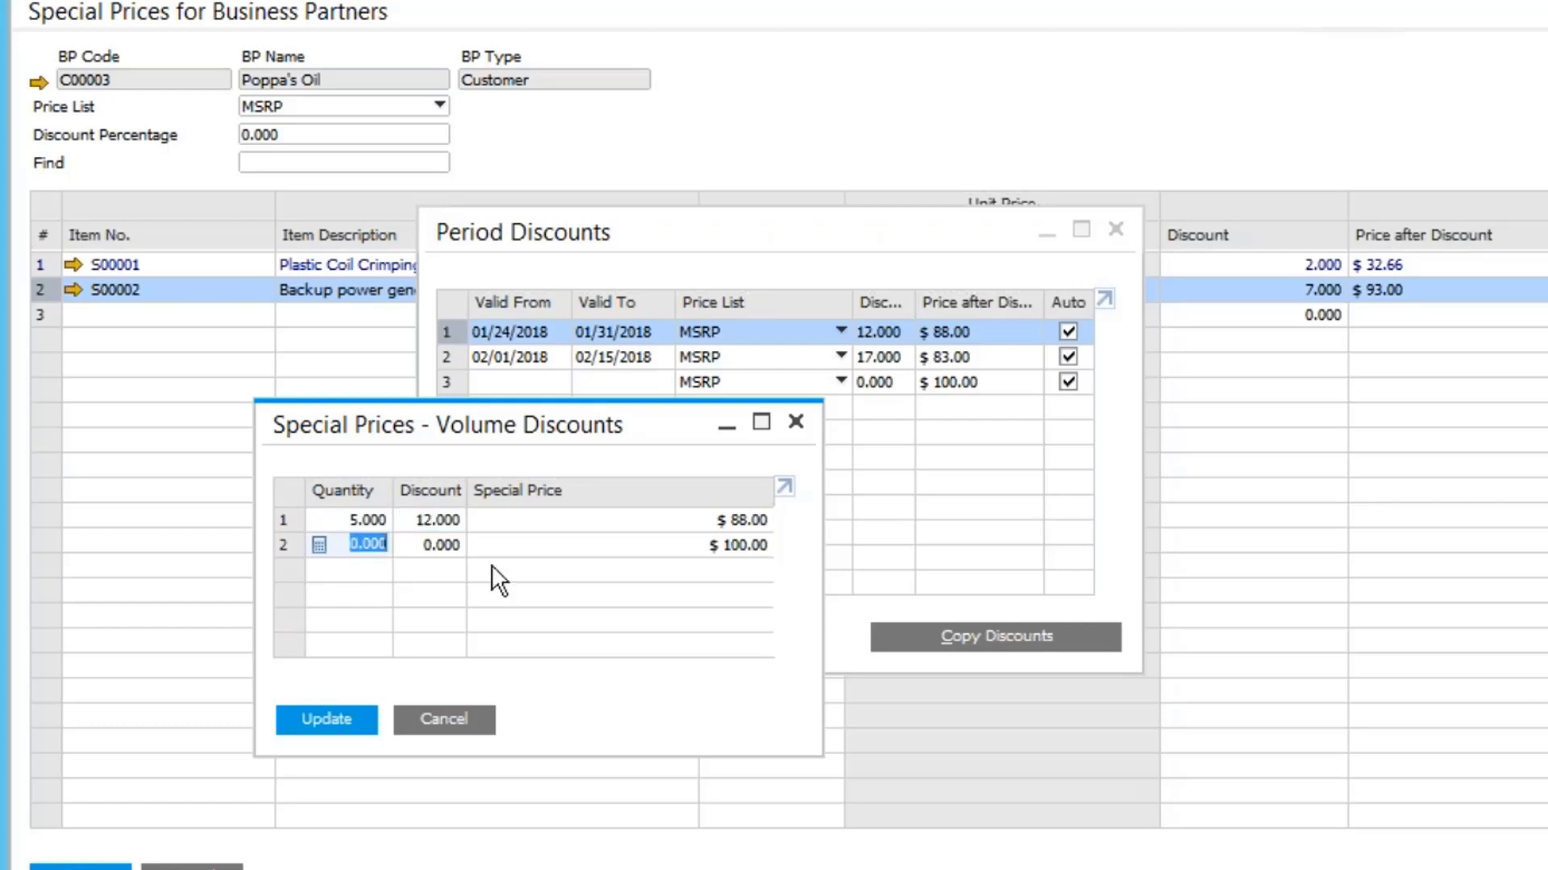
pyautogui.write('7')
pyautogui.press('Tab')
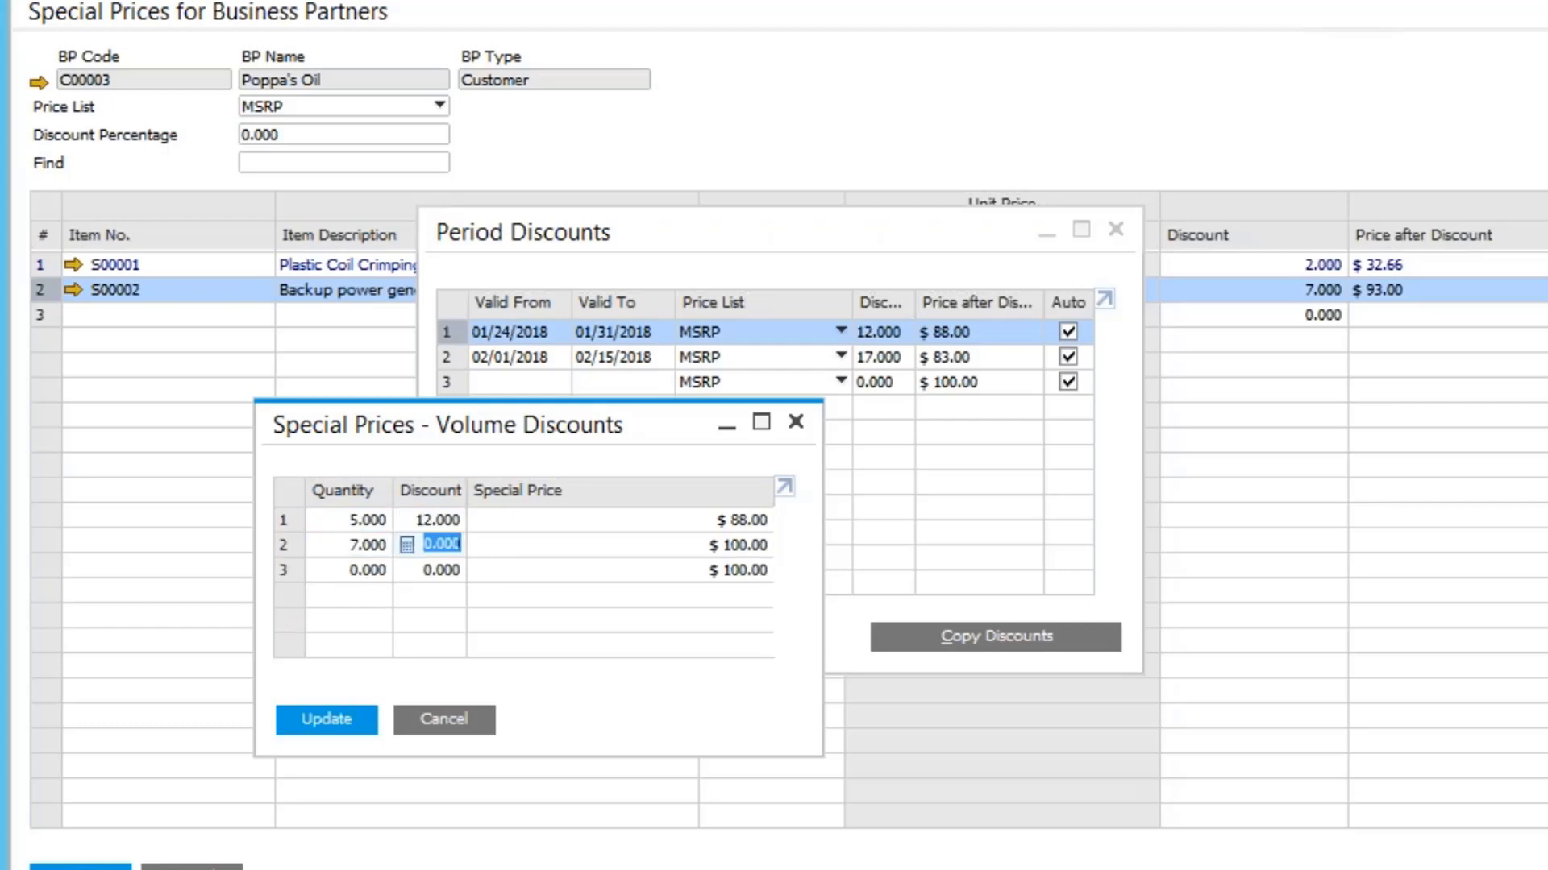
pyautogui.write('15')
pyautogui.press('Tab')
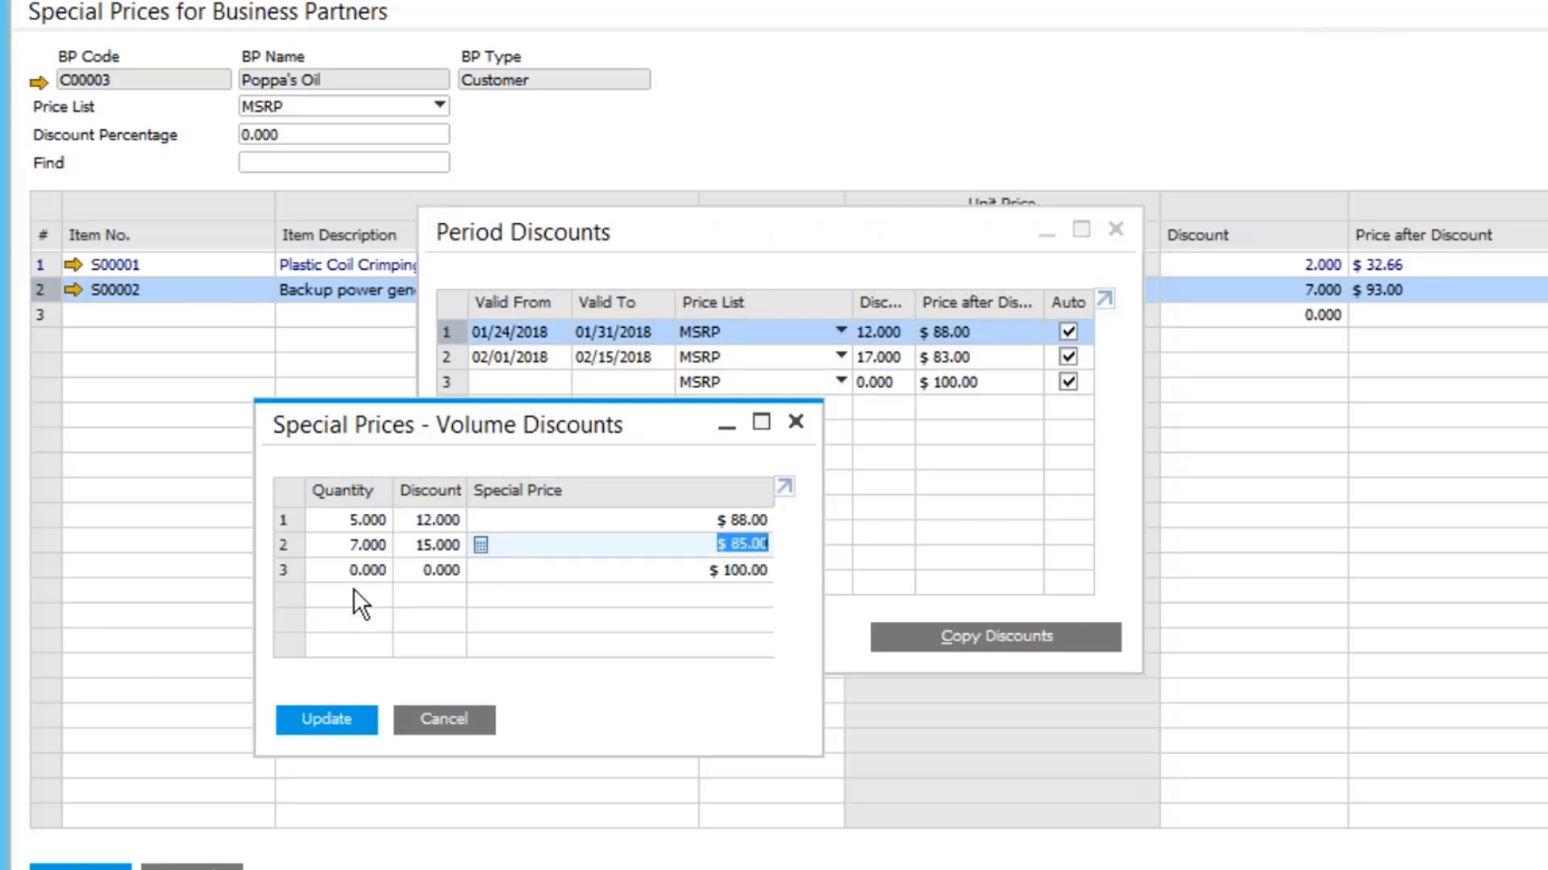
pyautogui.click(367, 570)
pyautogui.write('10')
pyautogui.press('Tab')
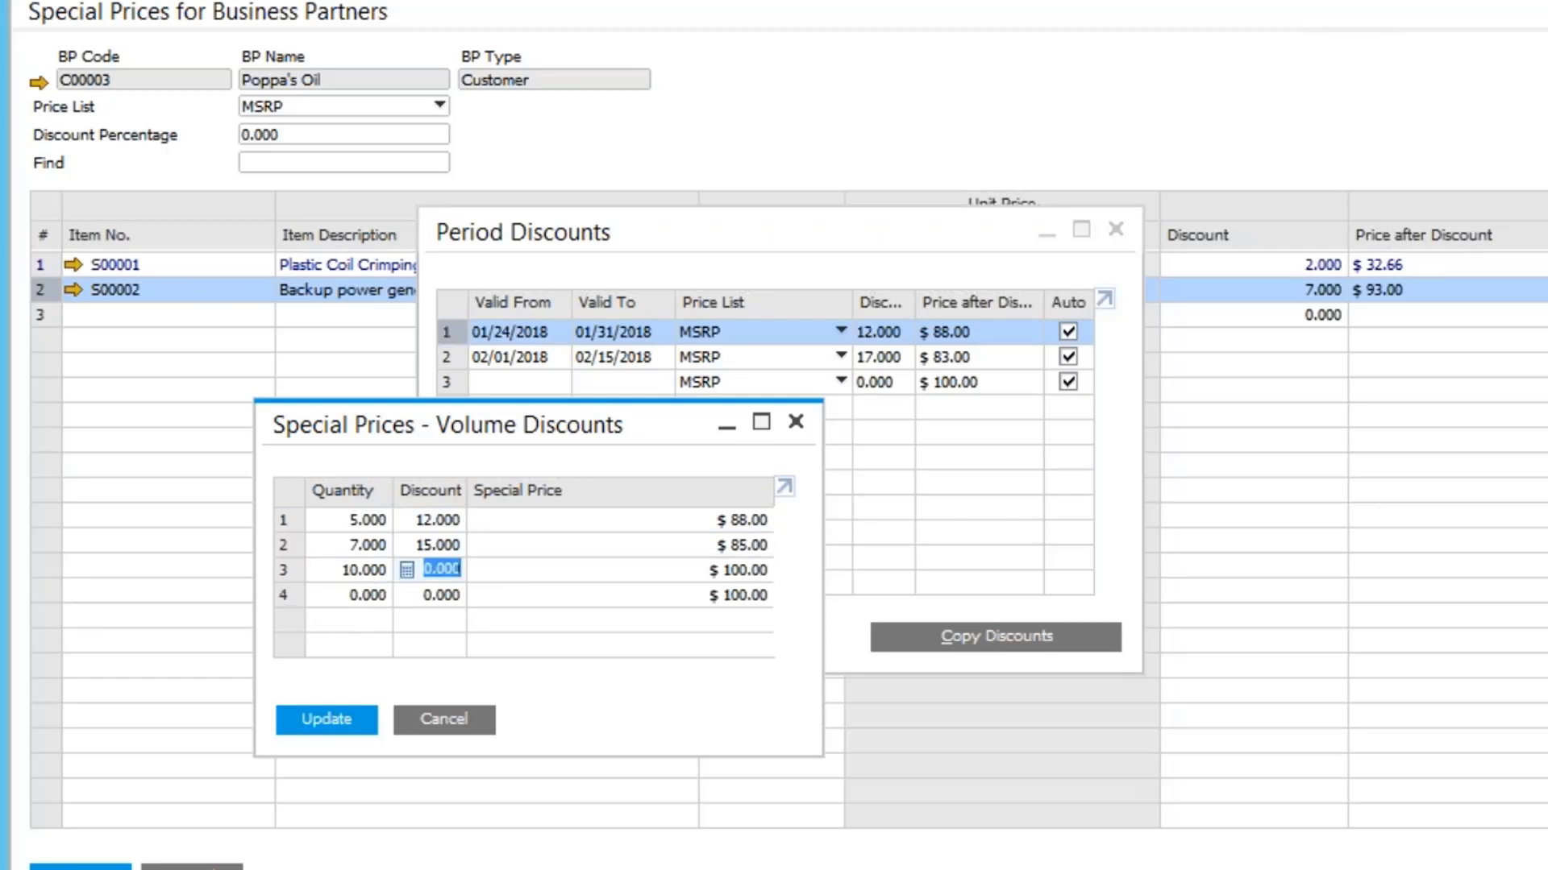
pyautogui.write('20')
pyautogui.press('Tab')
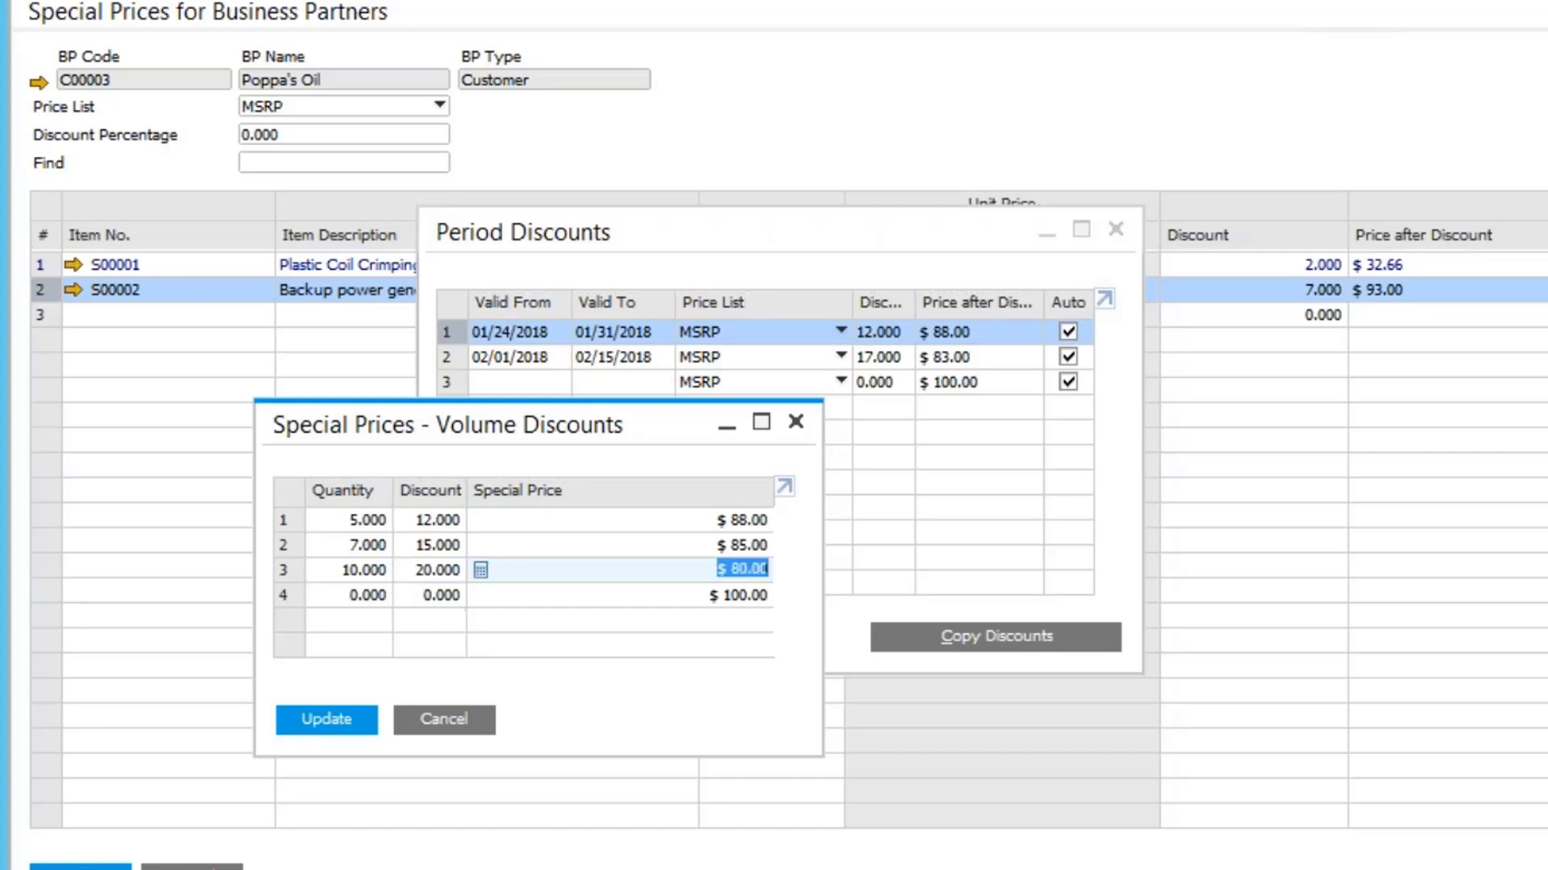
pyautogui.click(336, 724)
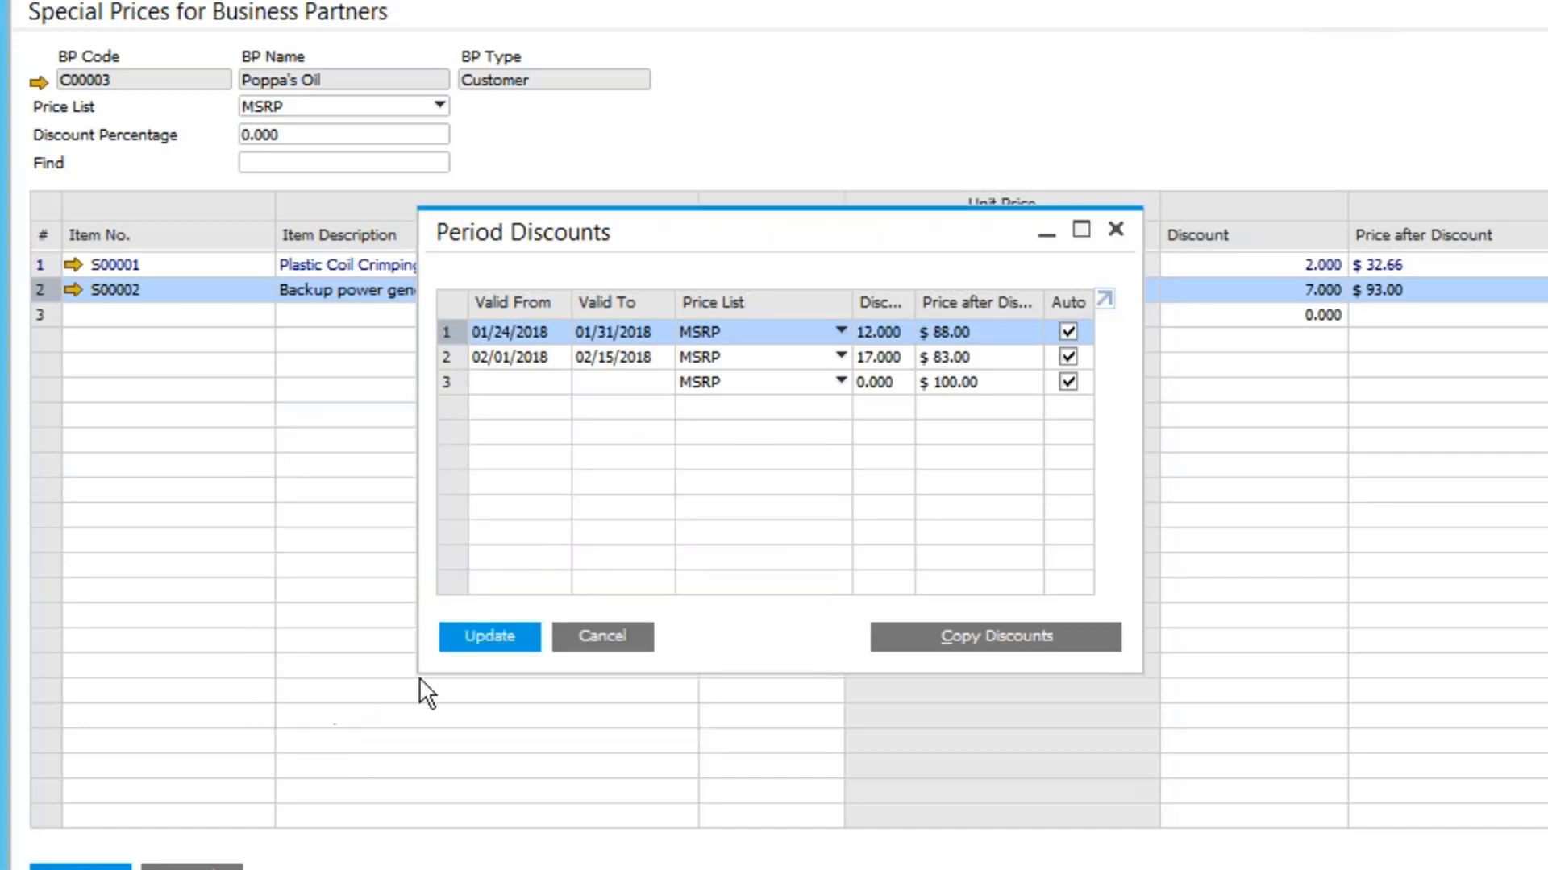
pyautogui.click(486, 640)
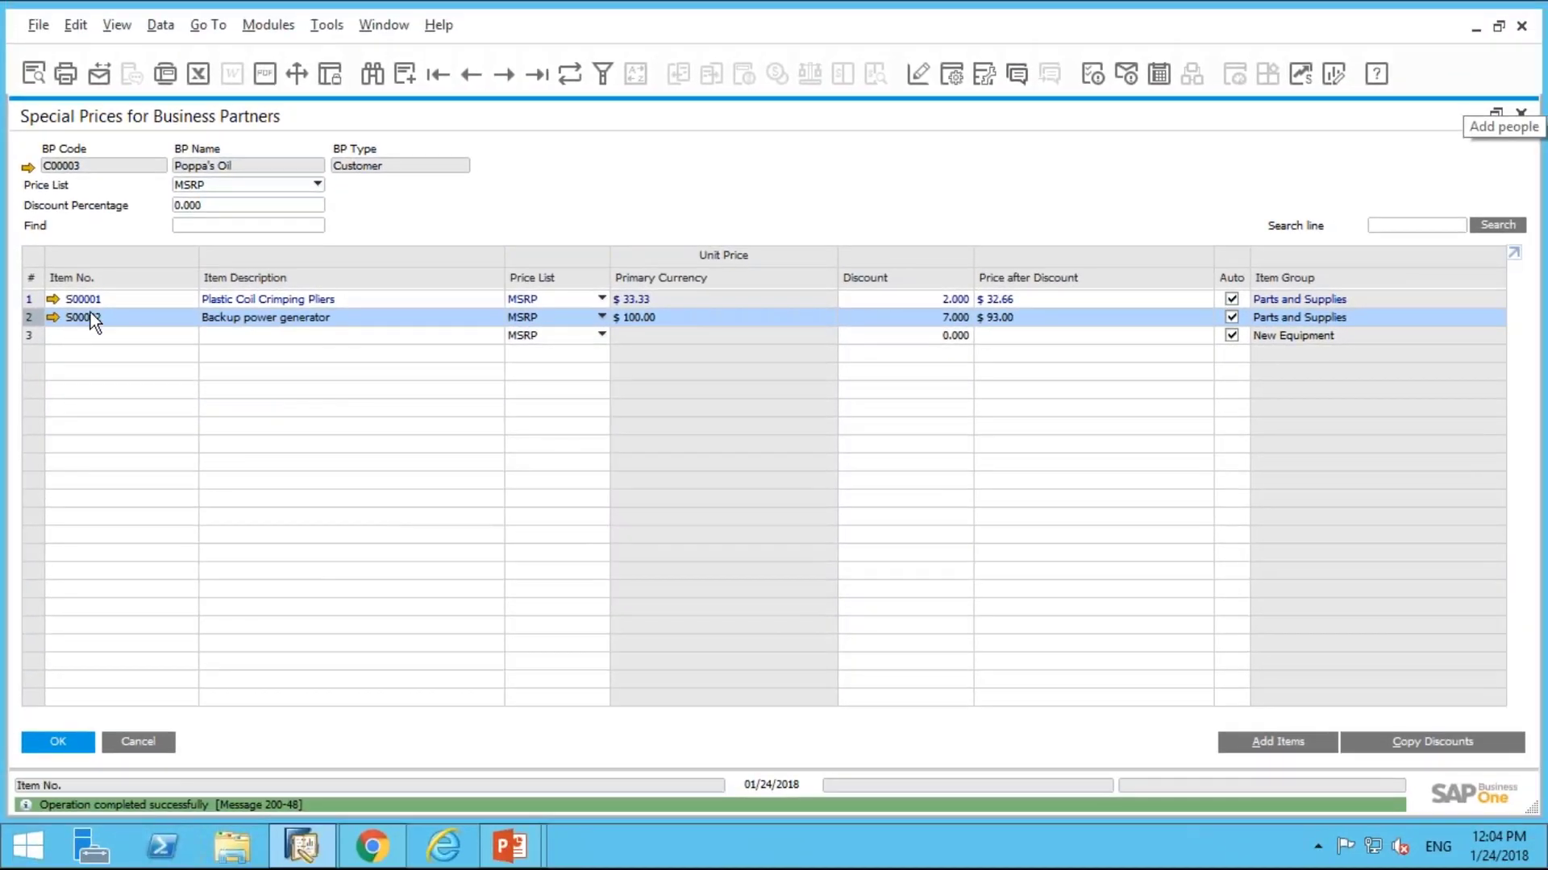
# Step: Start a new sales order for the customer Poppa's Oil and continue despite the exceeded credit limit
pyautogui.moveTo(774, 2)
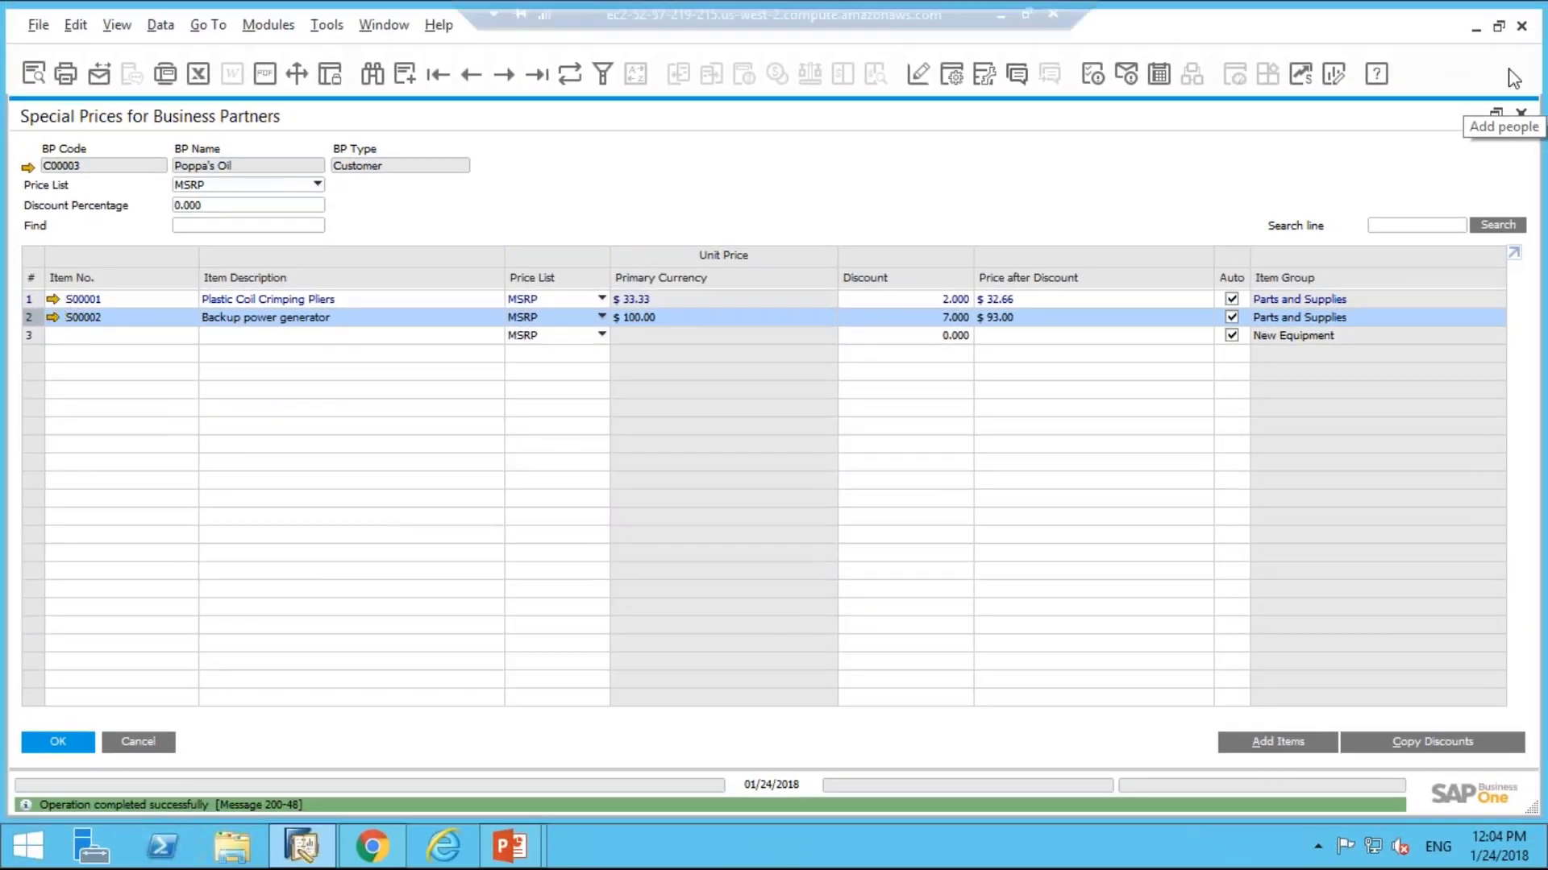
pyautogui.click(1496, 113)
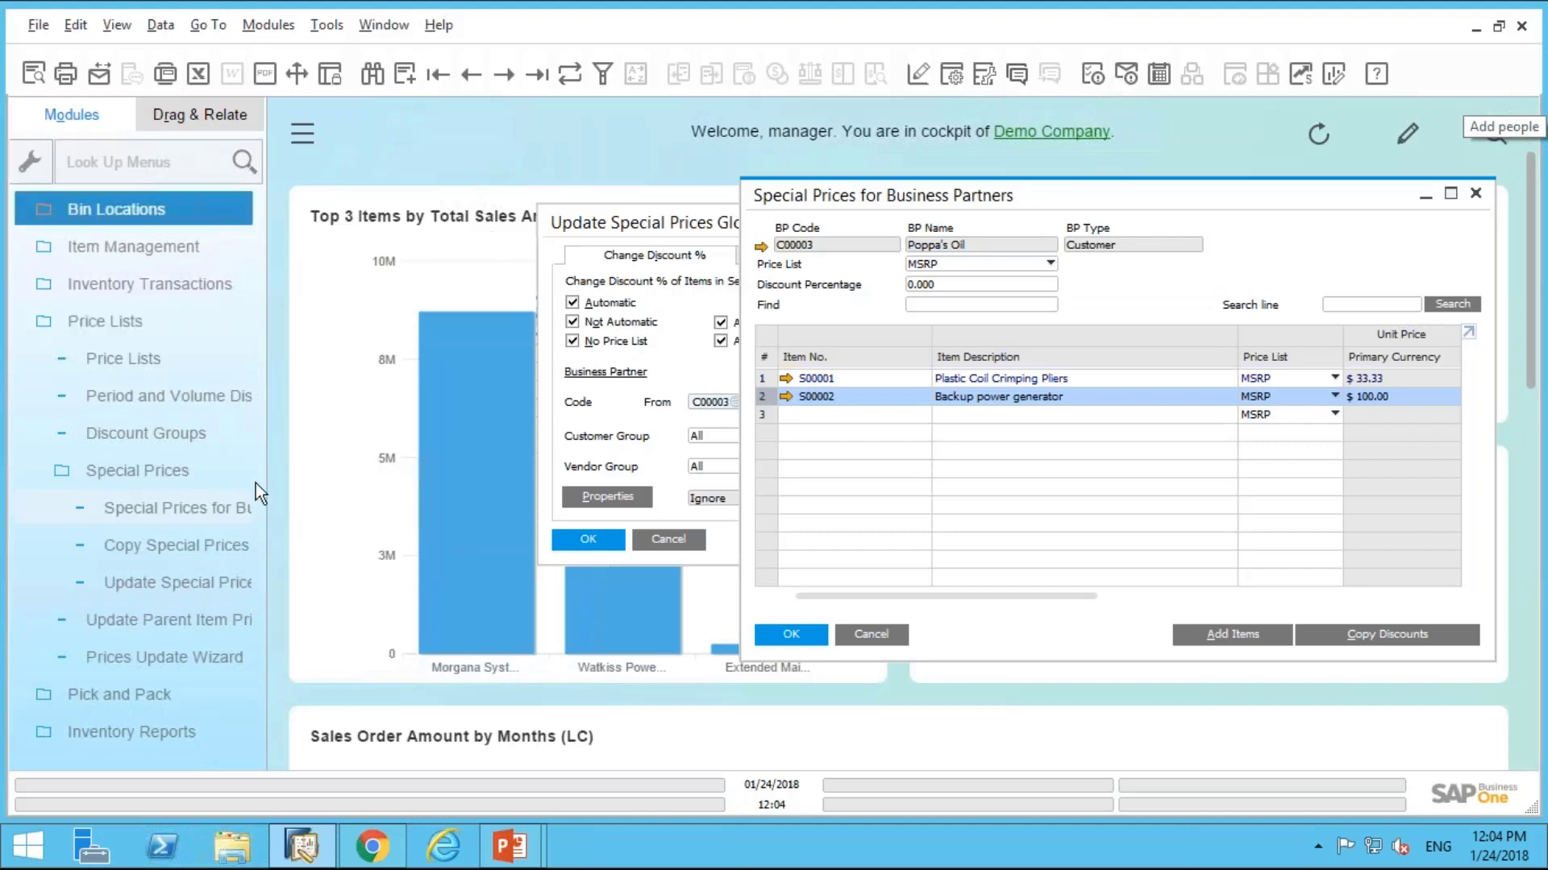
pyautogui.scroll(10, 255, 255)
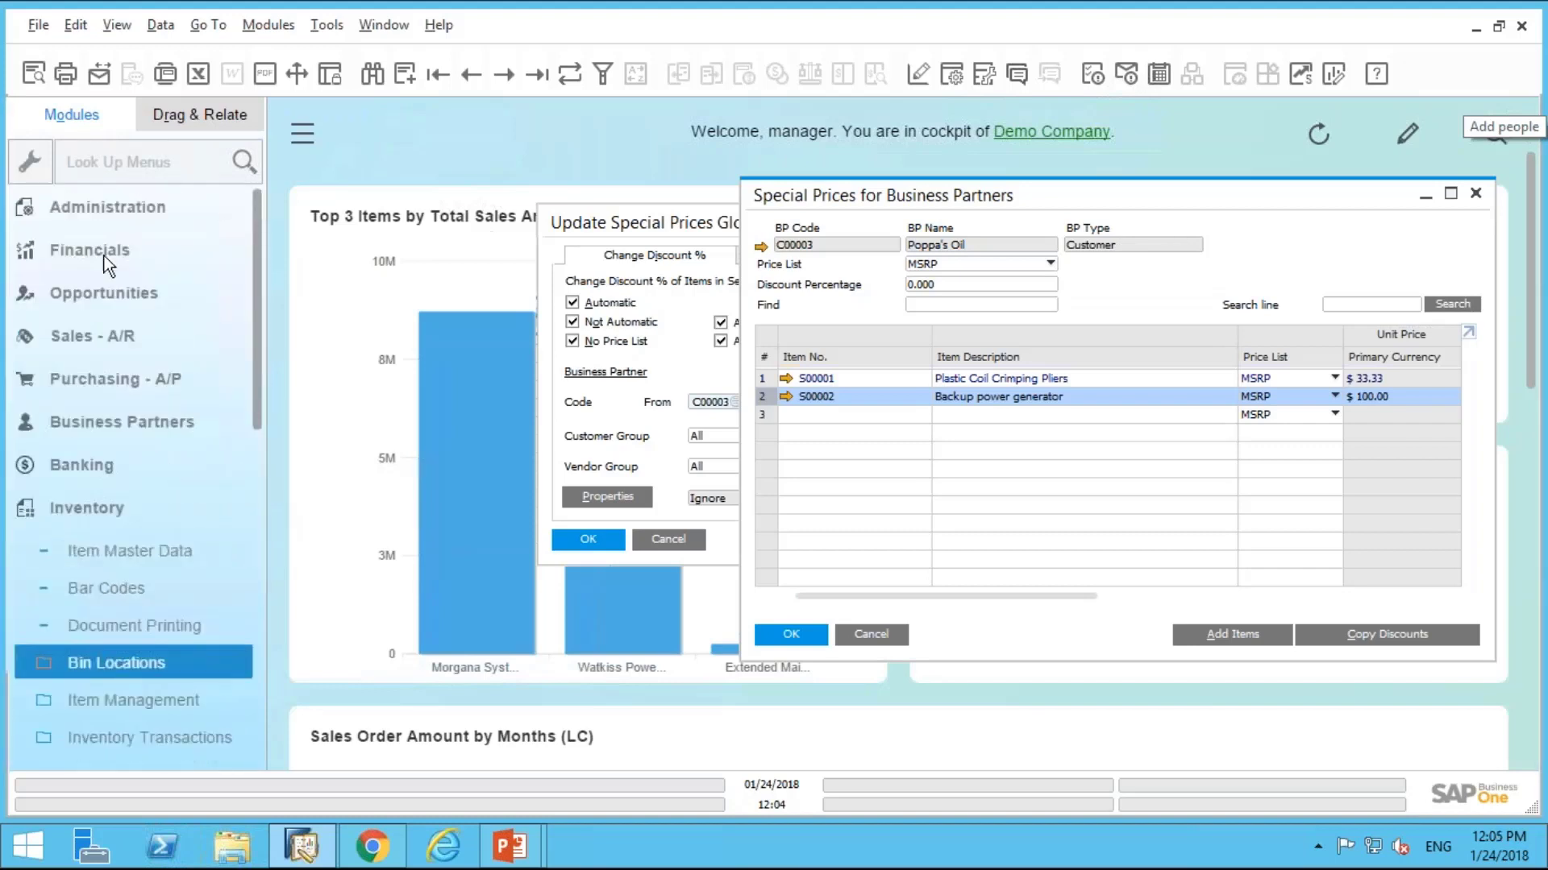
pyautogui.click(50, 337)
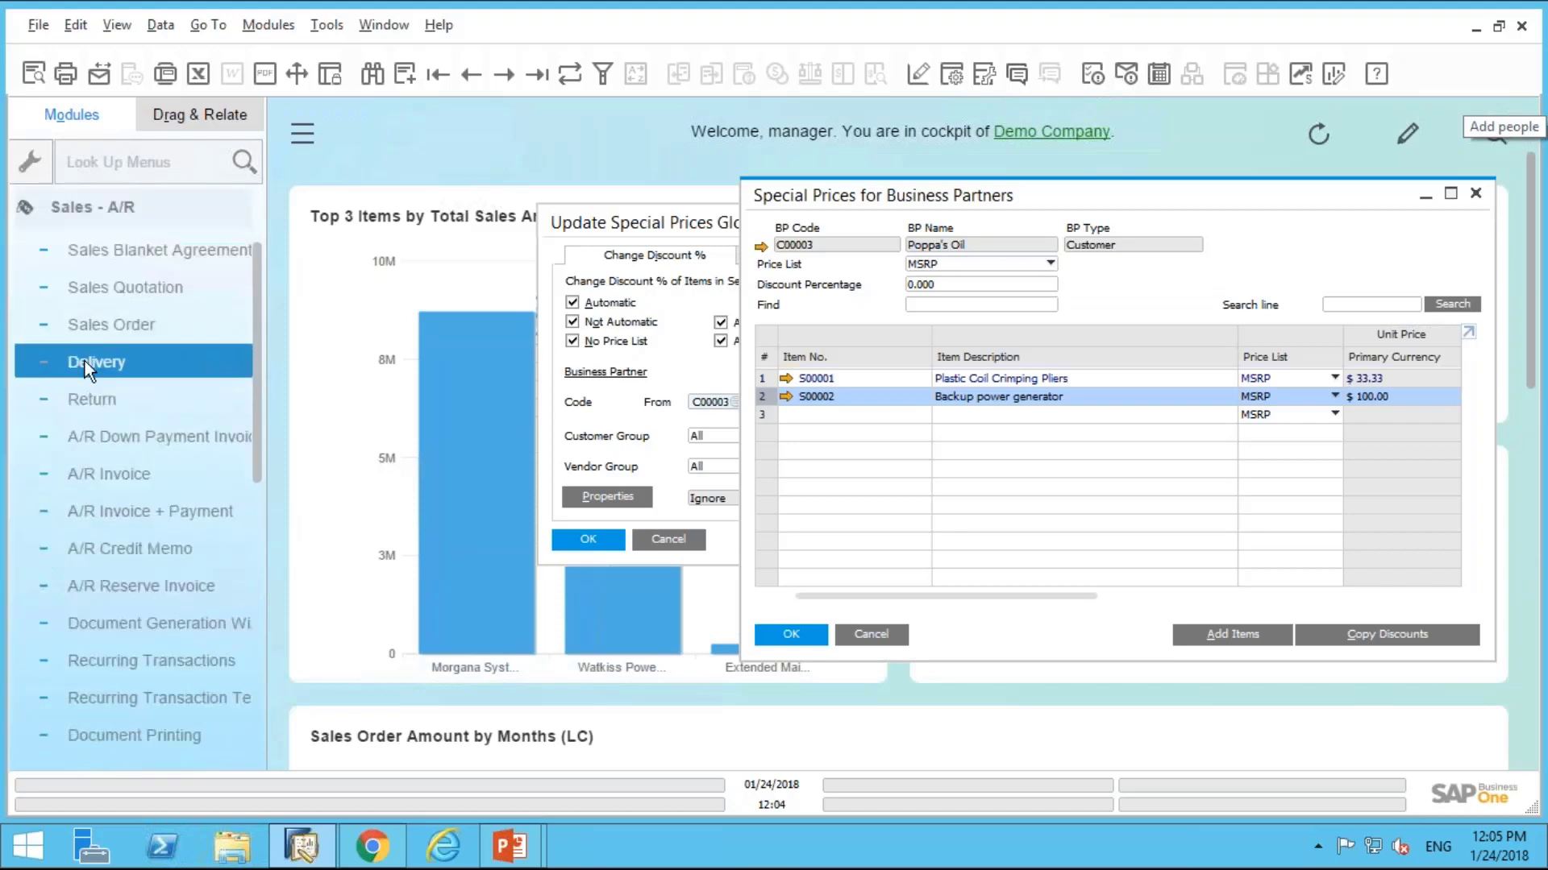
pyautogui.click(84, 326)
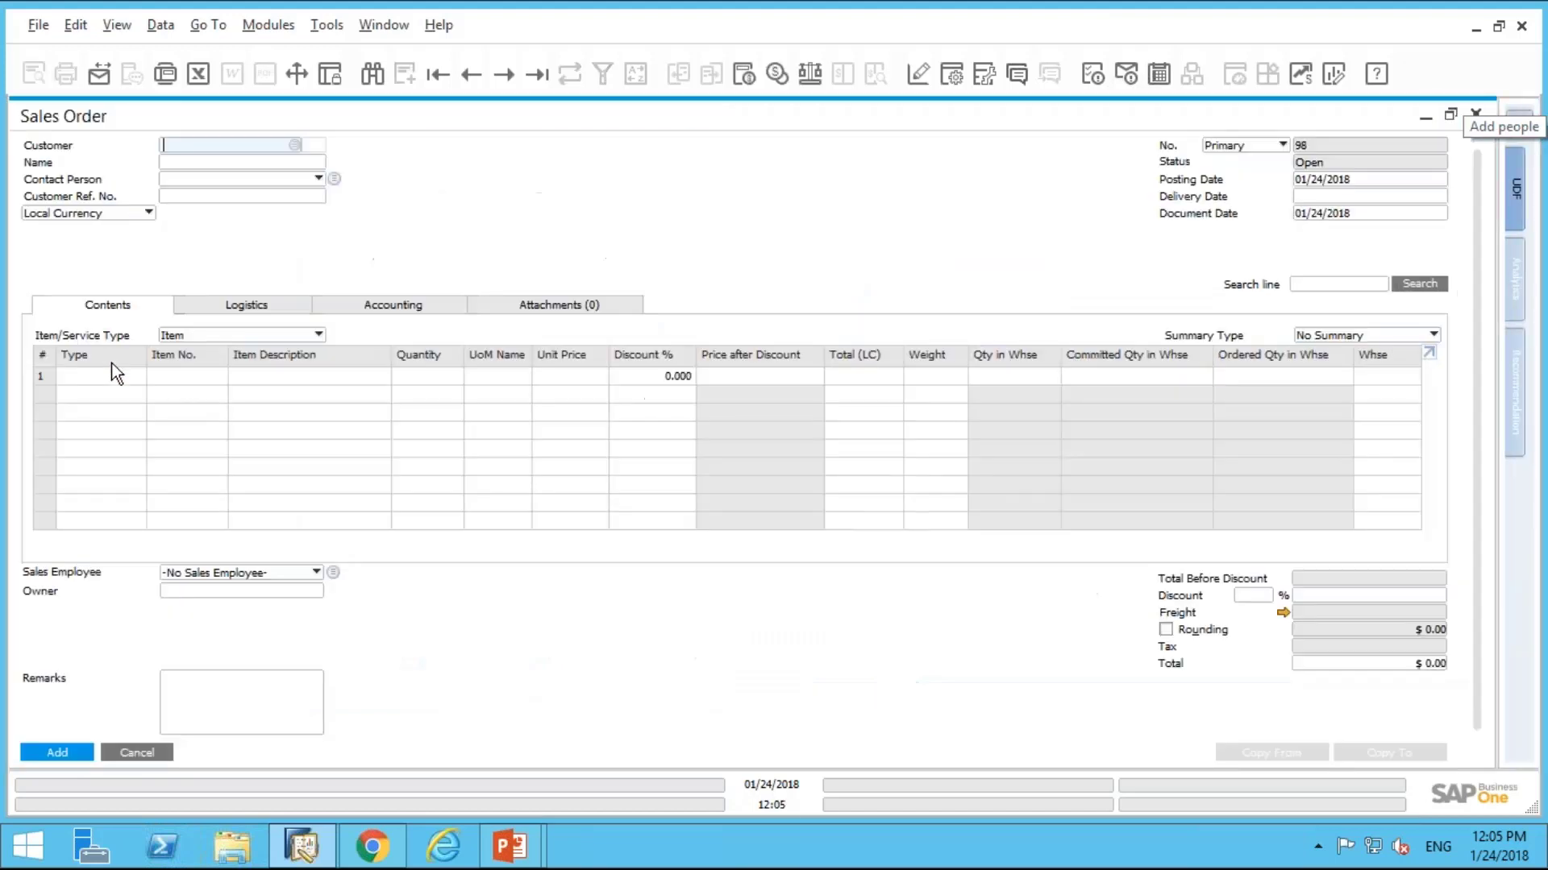
pyautogui.press('Tab')
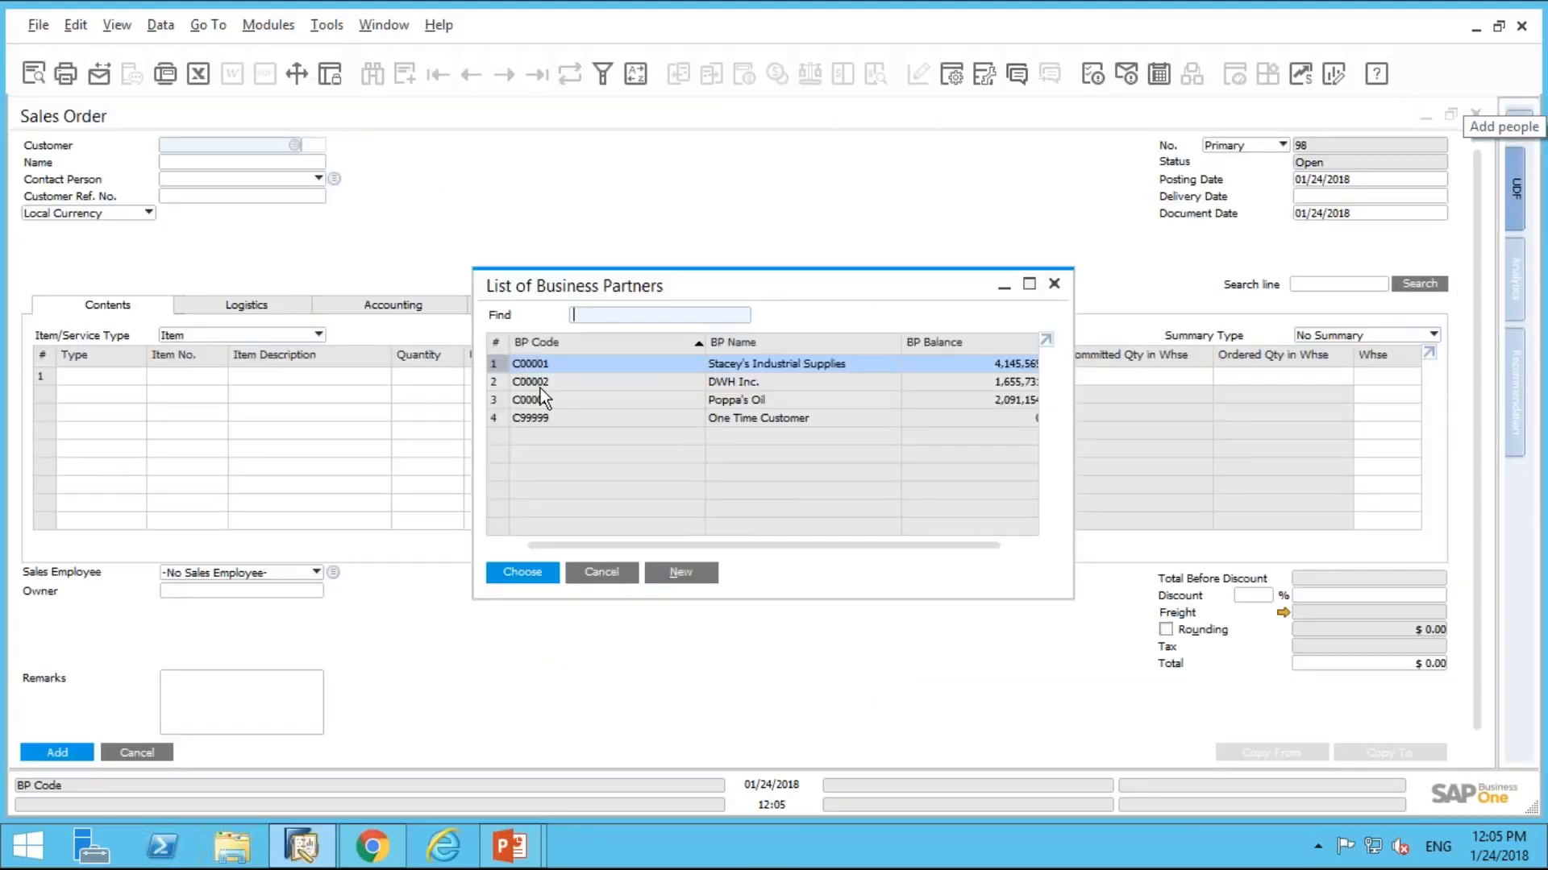
pyautogui.doubleClick(549, 401)
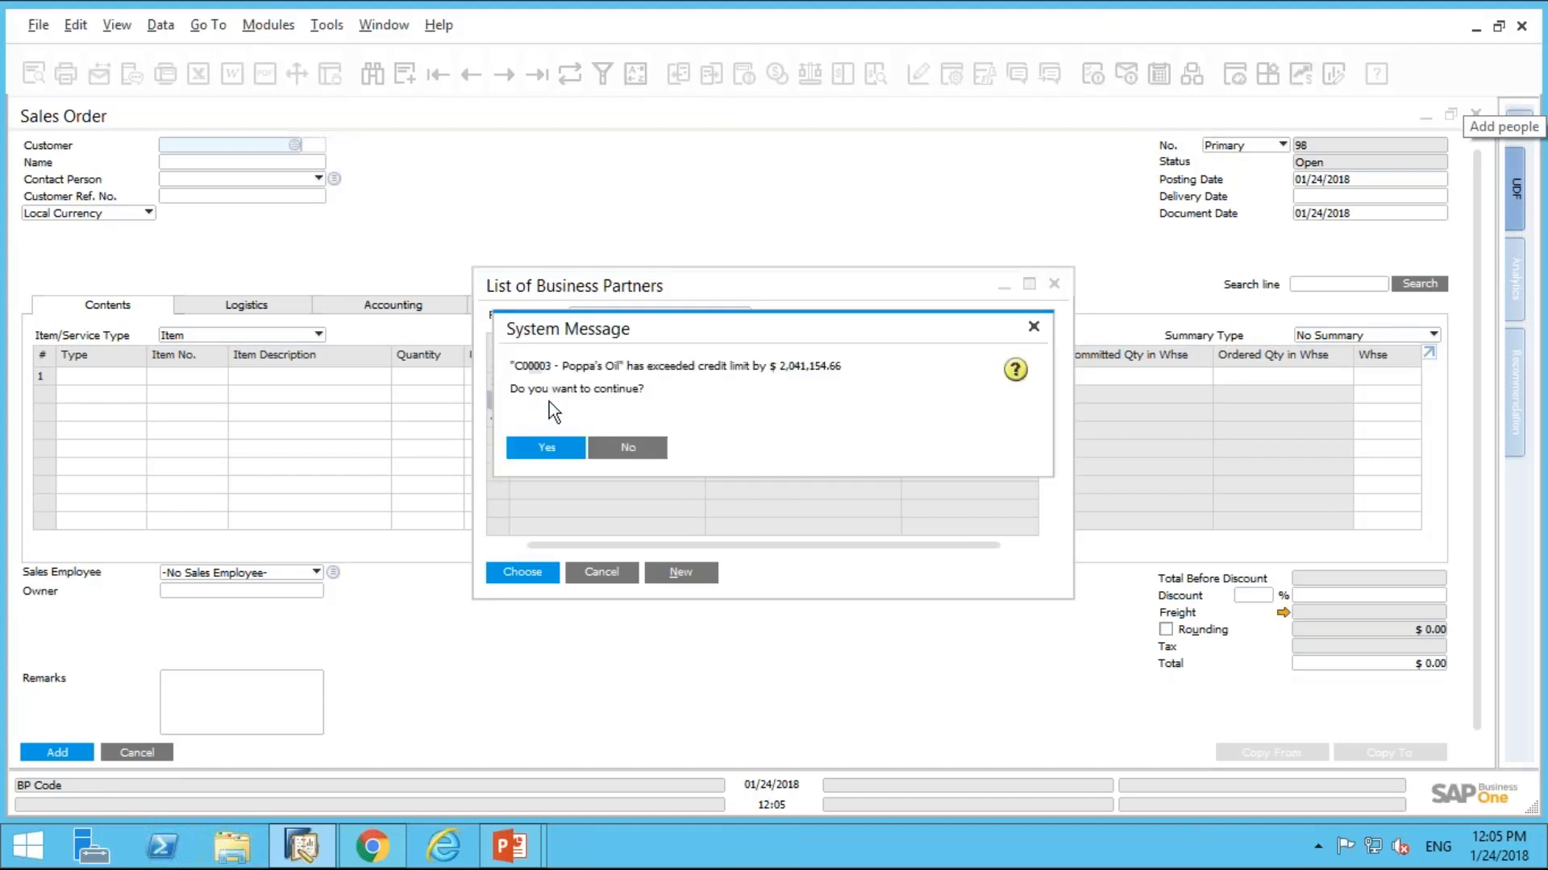
pyautogui.click(546, 447)
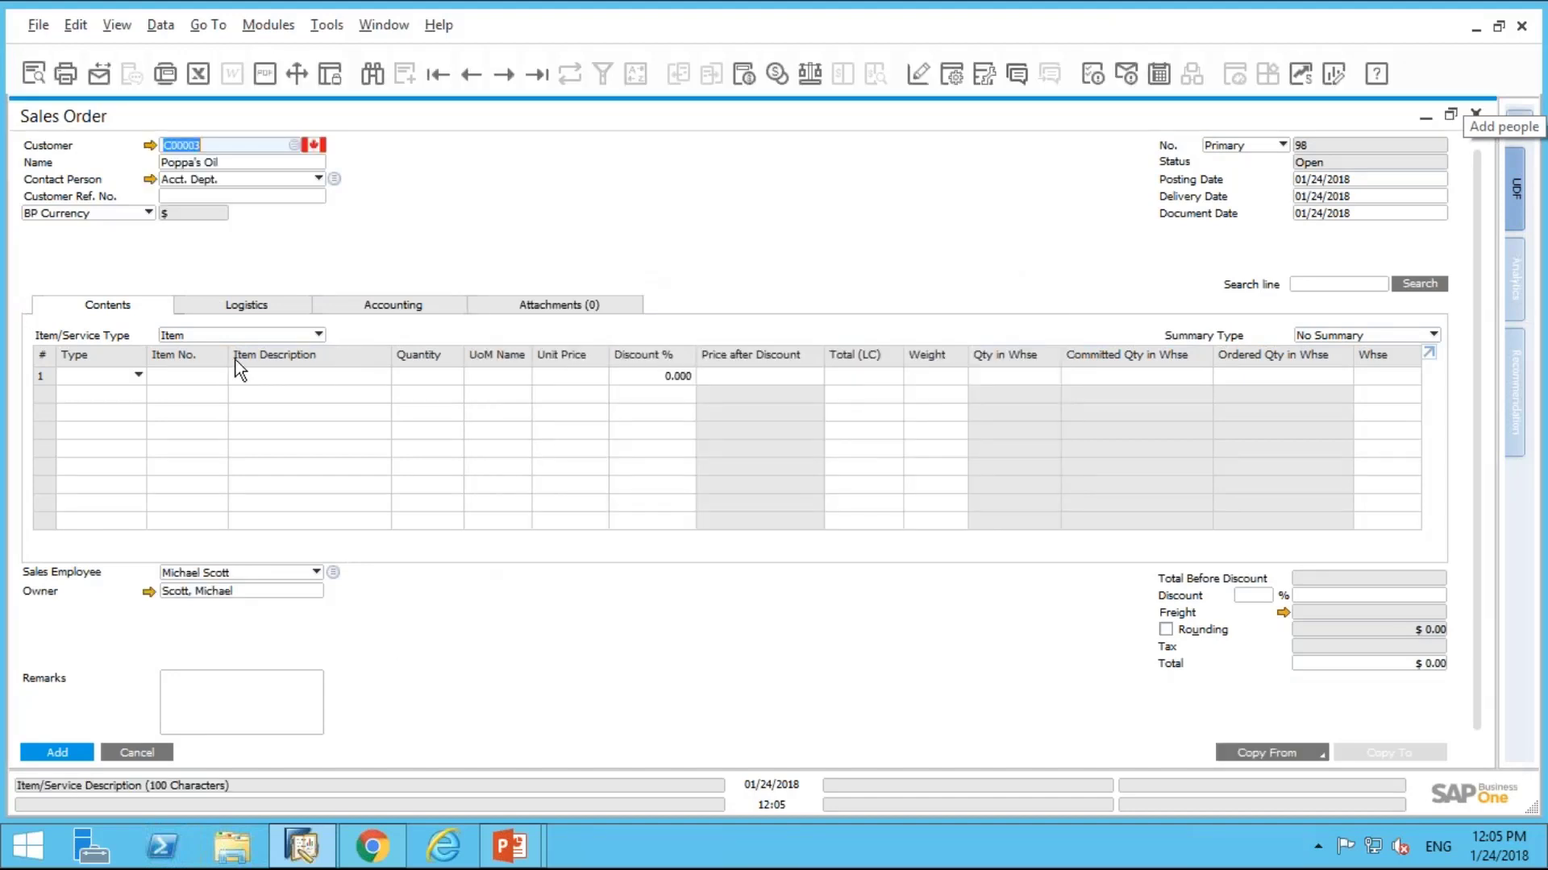
# Step: Add item S00001, the Plastic Coil Crimping Pliers, to the sales order's first row with a quantity of 10
pyautogui.click(187, 376)
pyautogui.press('Tab')
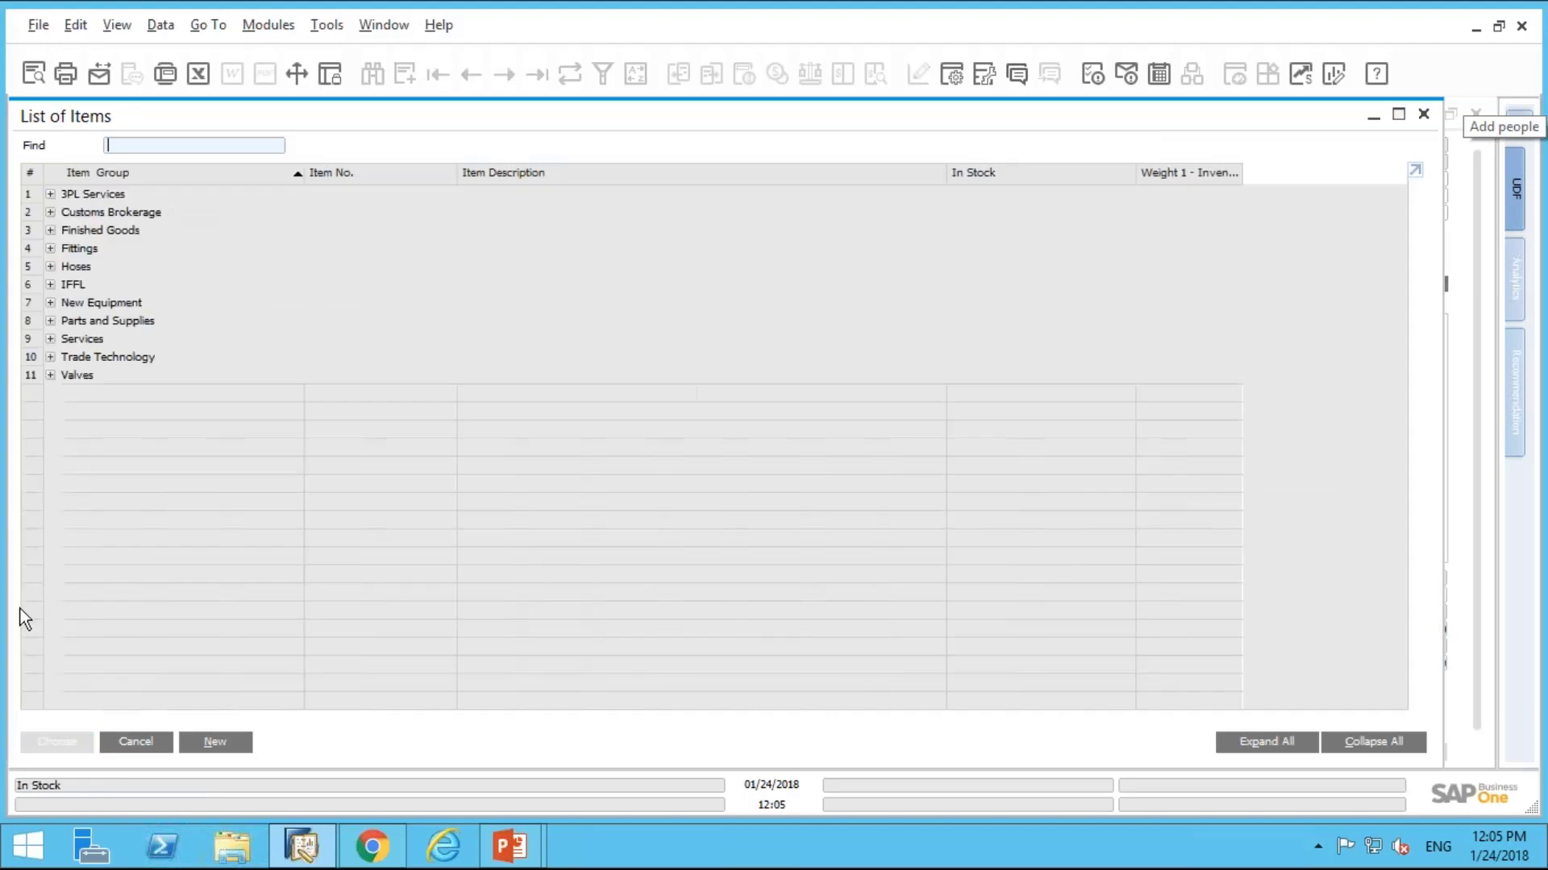
pyautogui.click(135, 741)
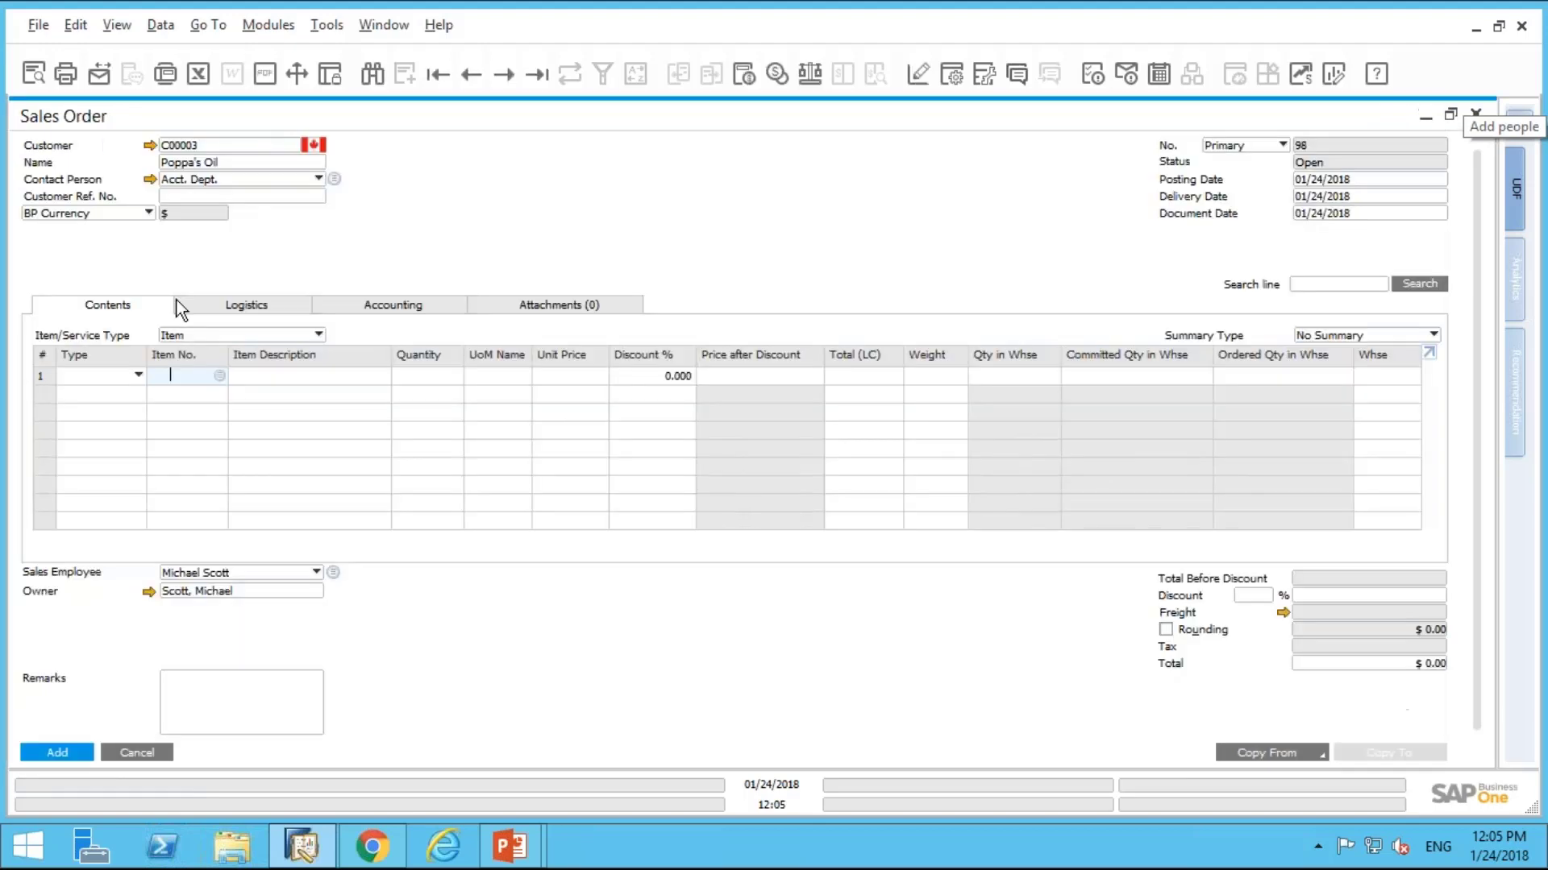
pyautogui.write('s00001')
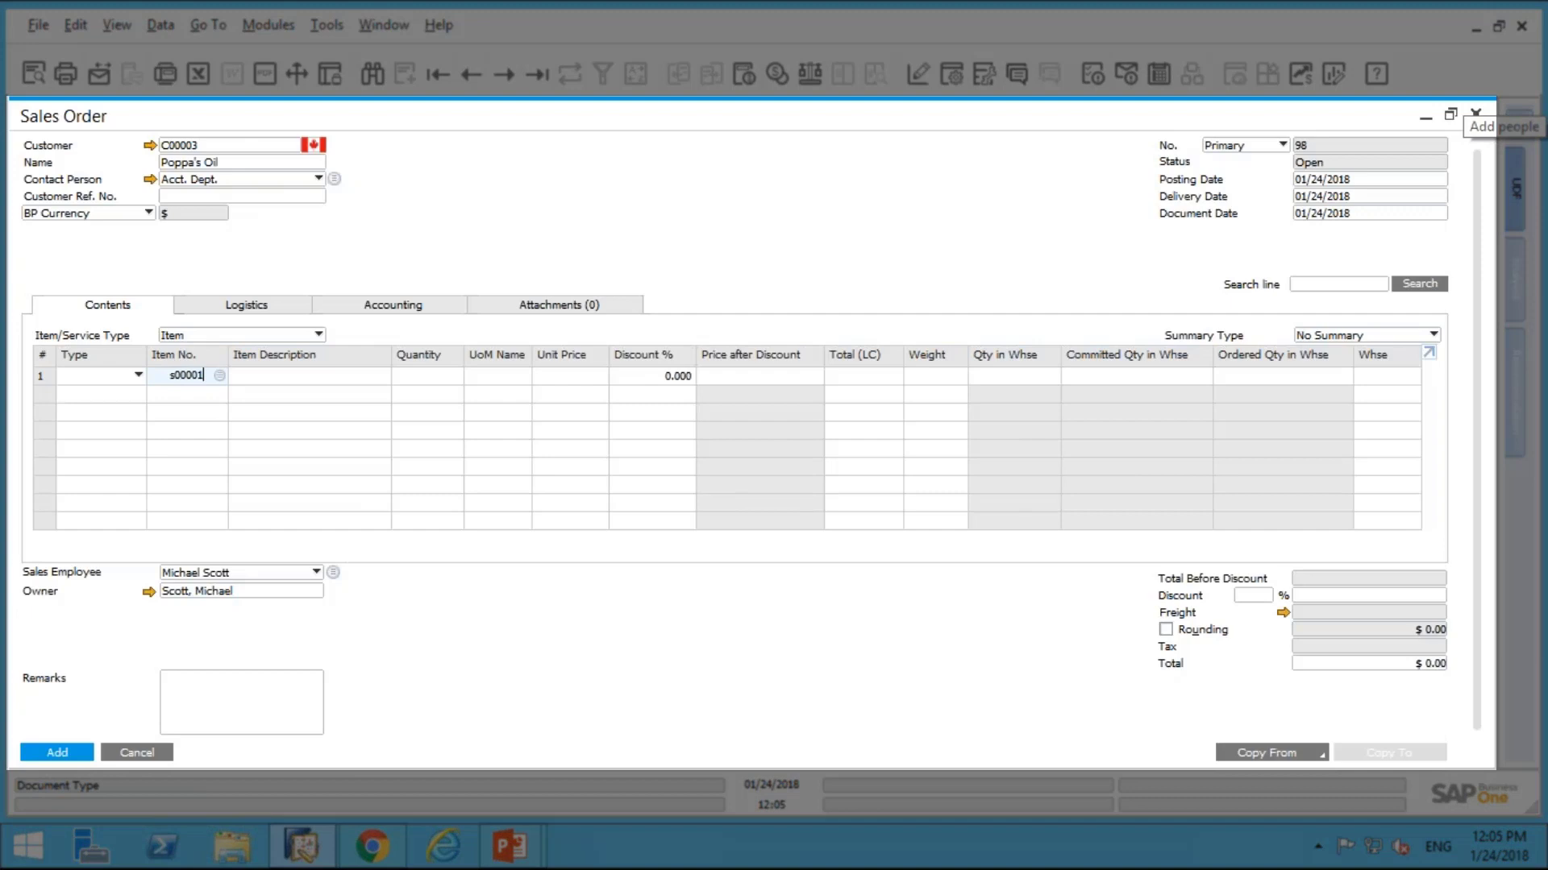
pyautogui.press('Tab')
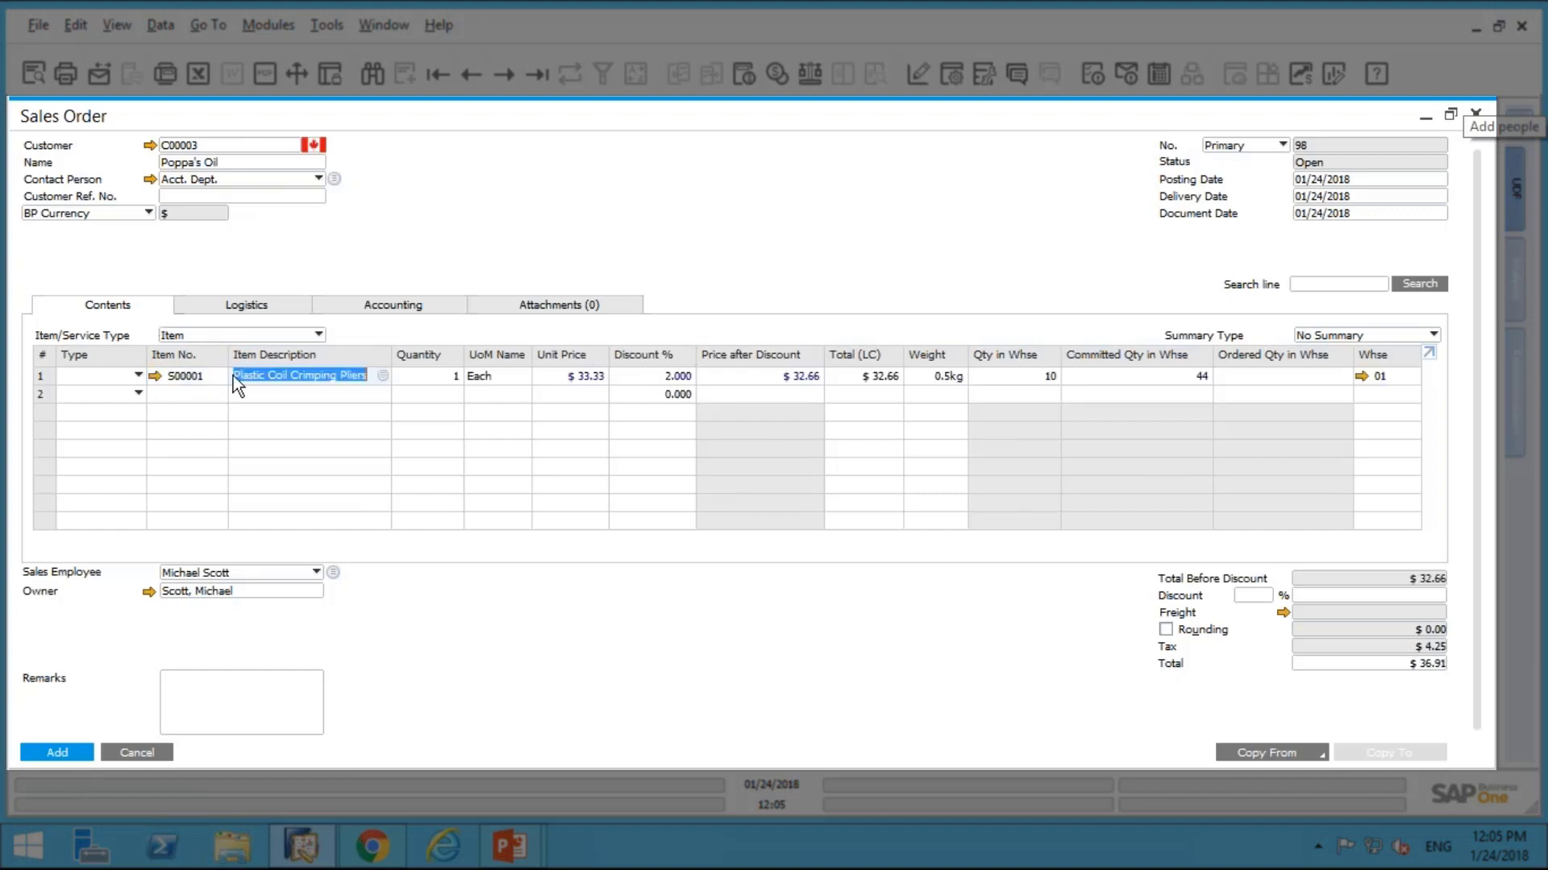
pyautogui.click(443, 382)
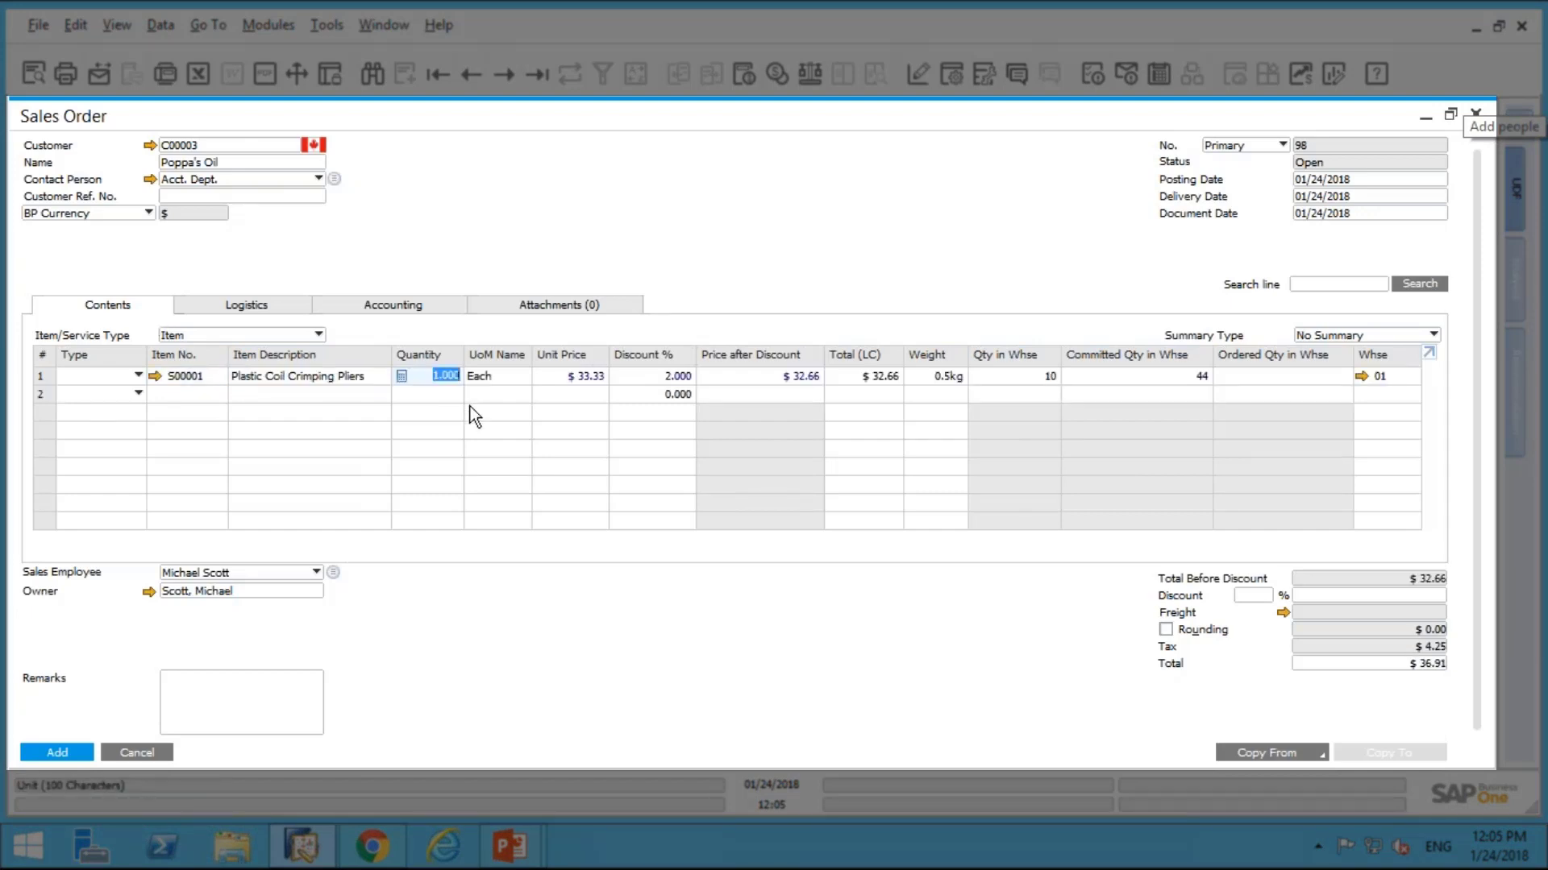
pyautogui.write('10')
pyautogui.press('Tab')
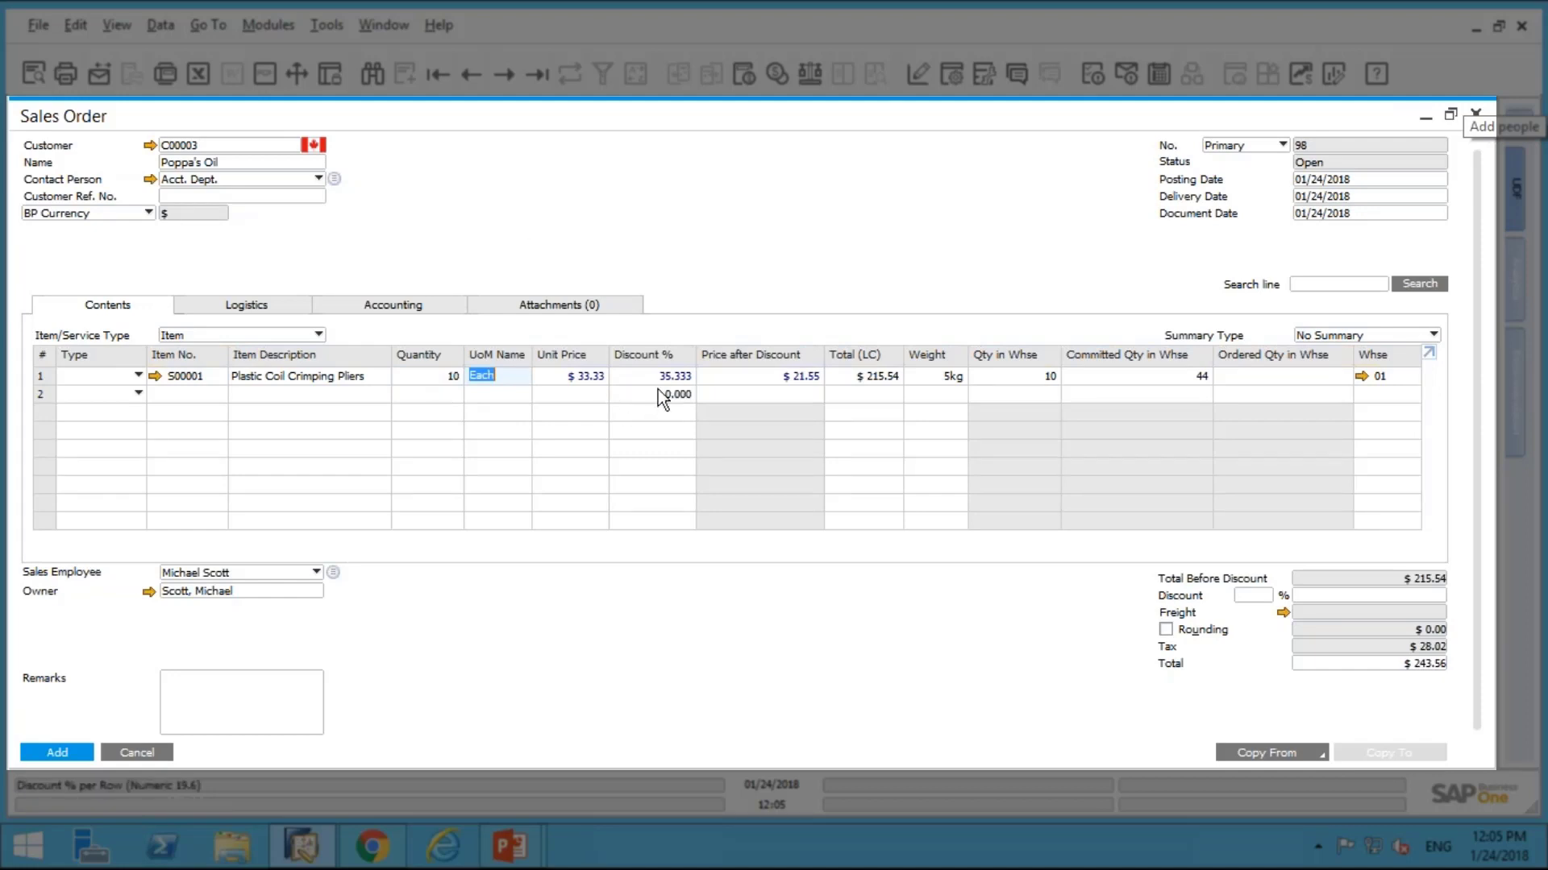
# Step: Add item S00002, the Backup power generator, to the sales order's second row with a quantity of 3
pyautogui.click(195, 397)
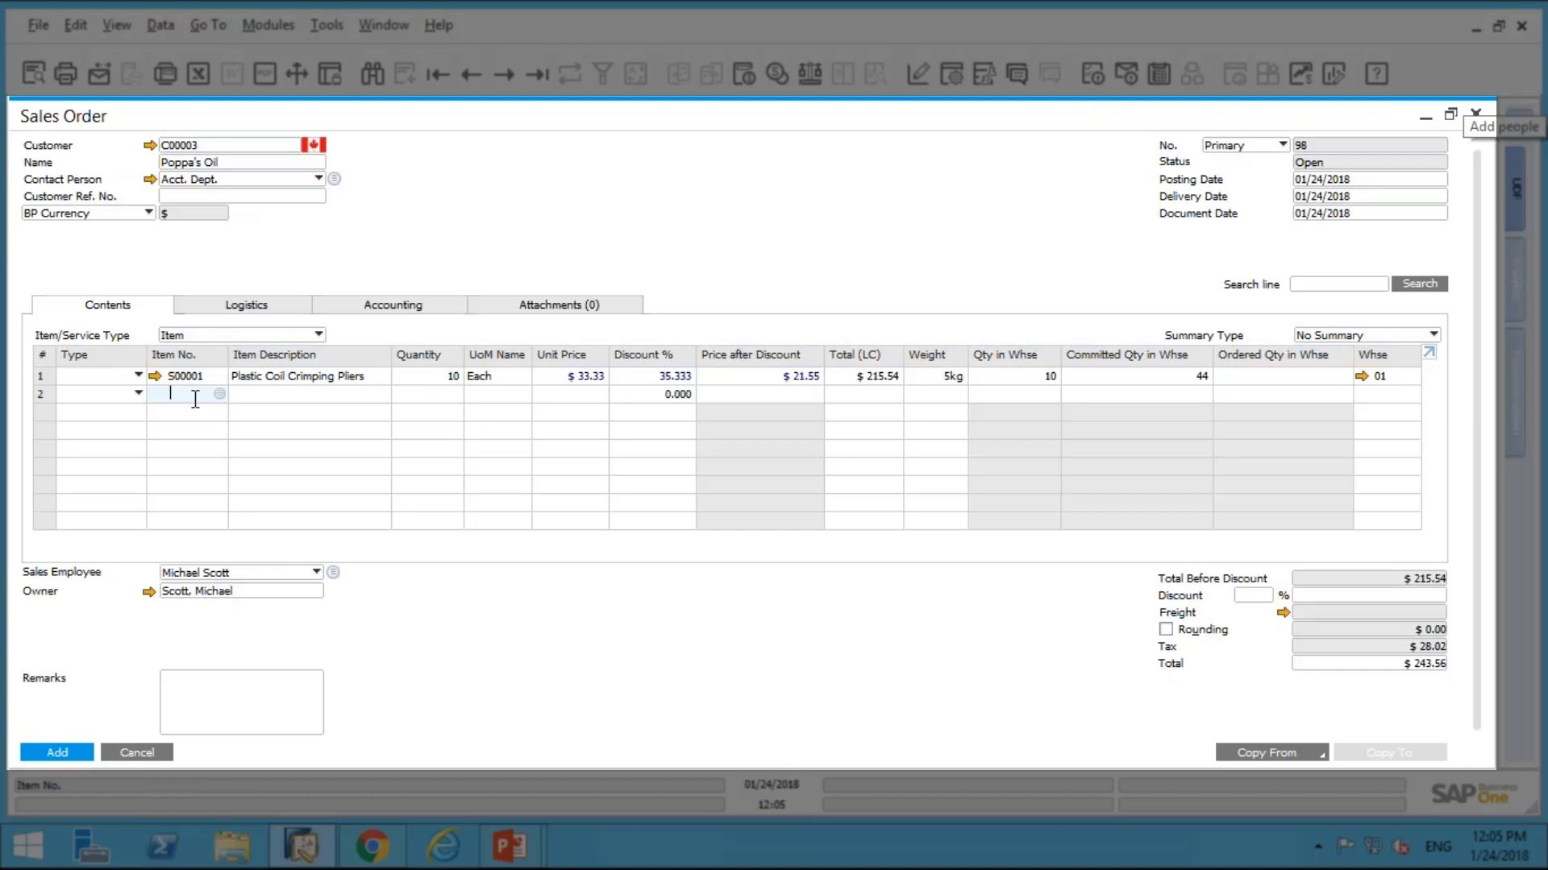
pyautogui.write('s00002')
pyautogui.press('Tab')
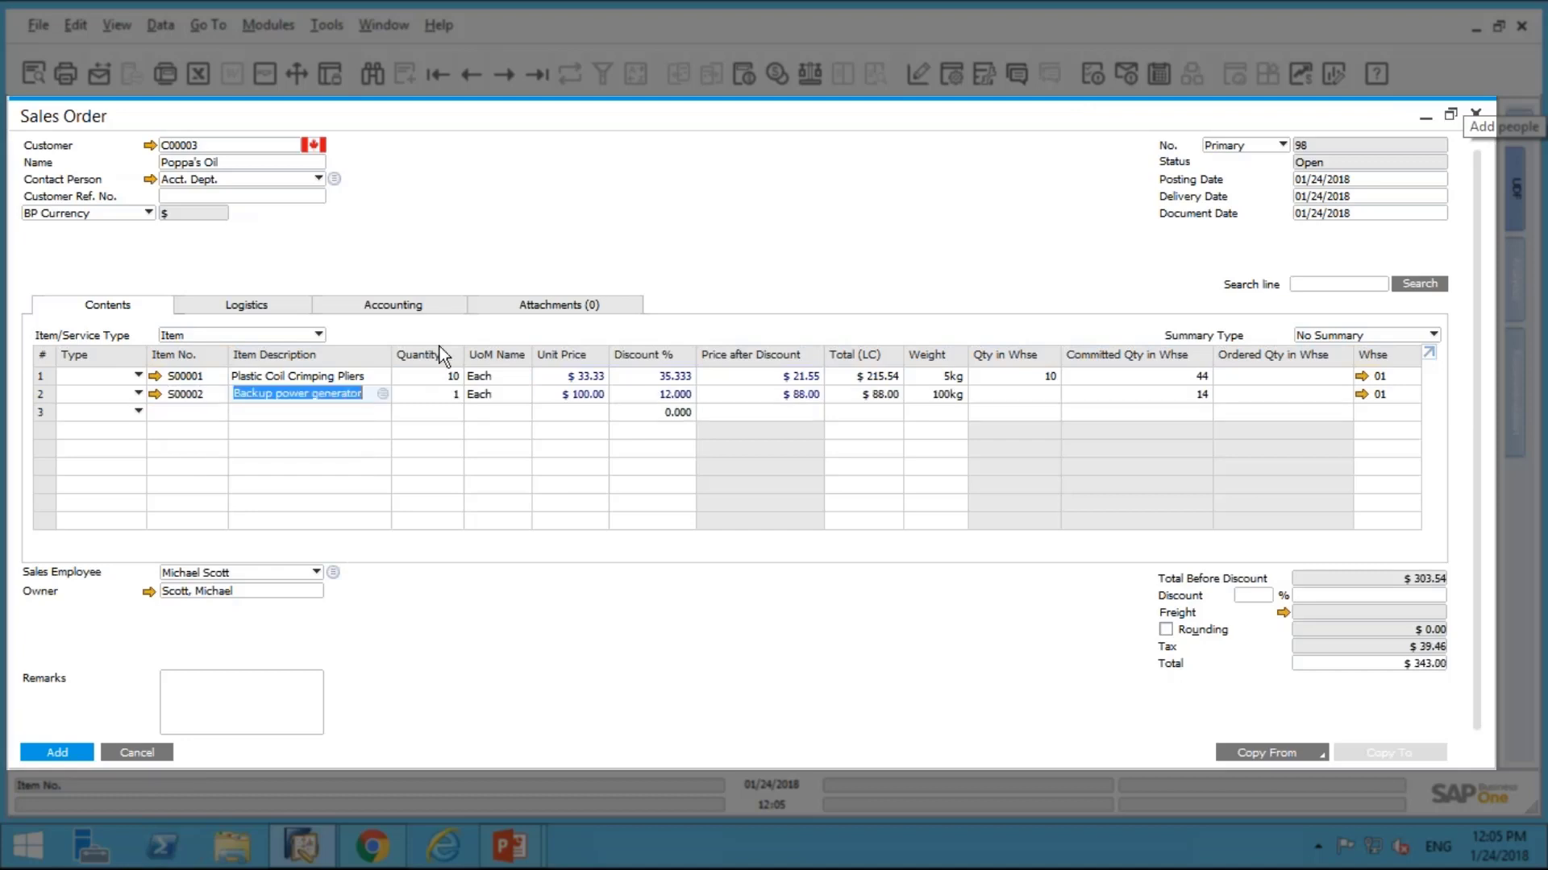
pyautogui.click(449, 398)
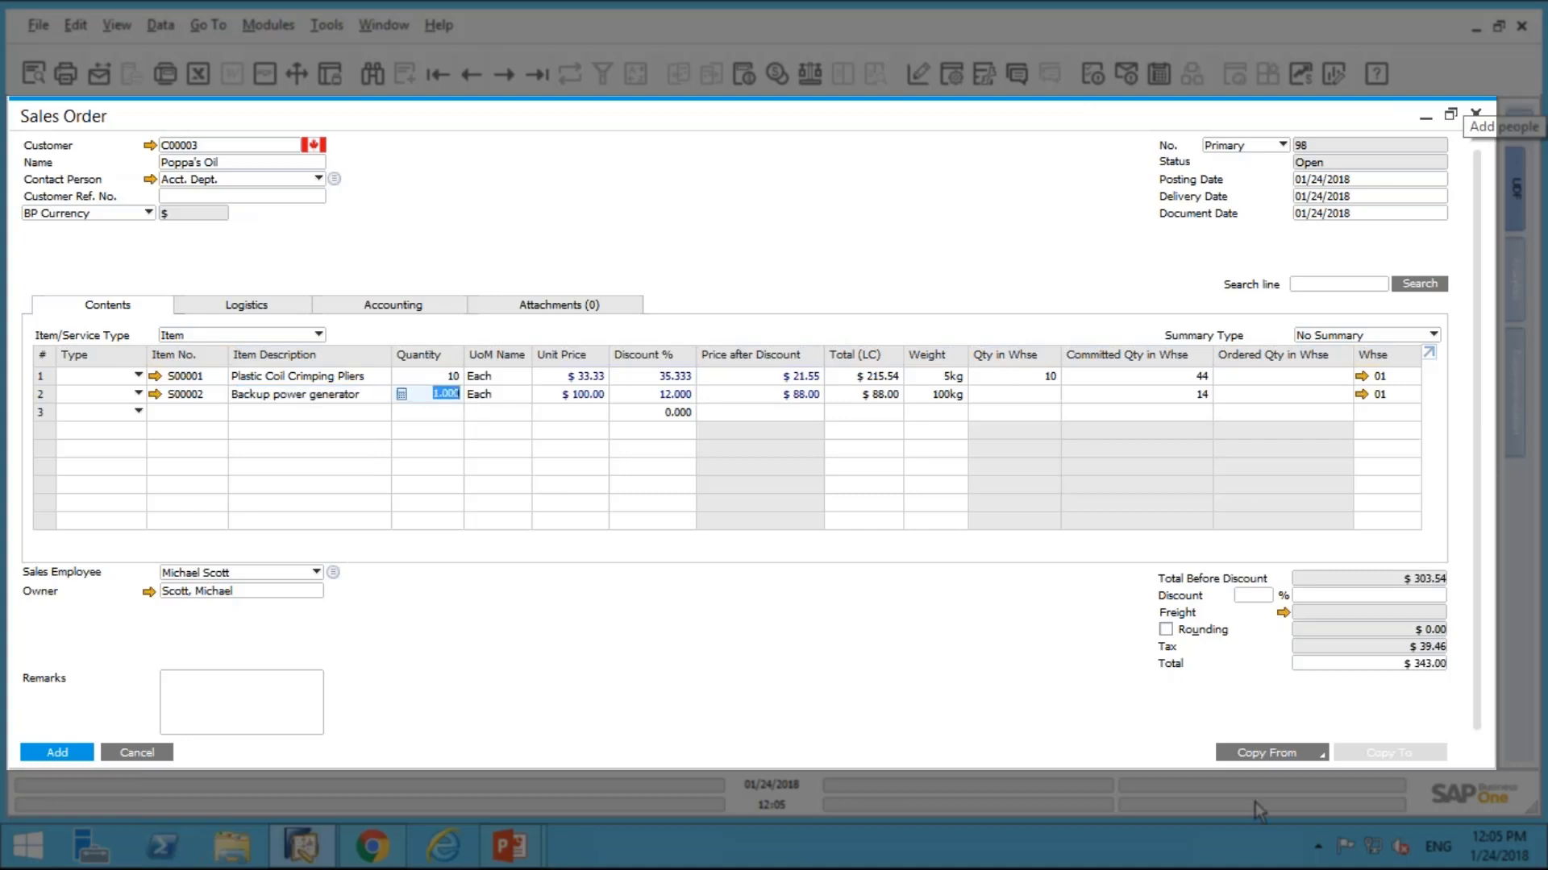
pyautogui.write('3')
pyautogui.press('Tab')
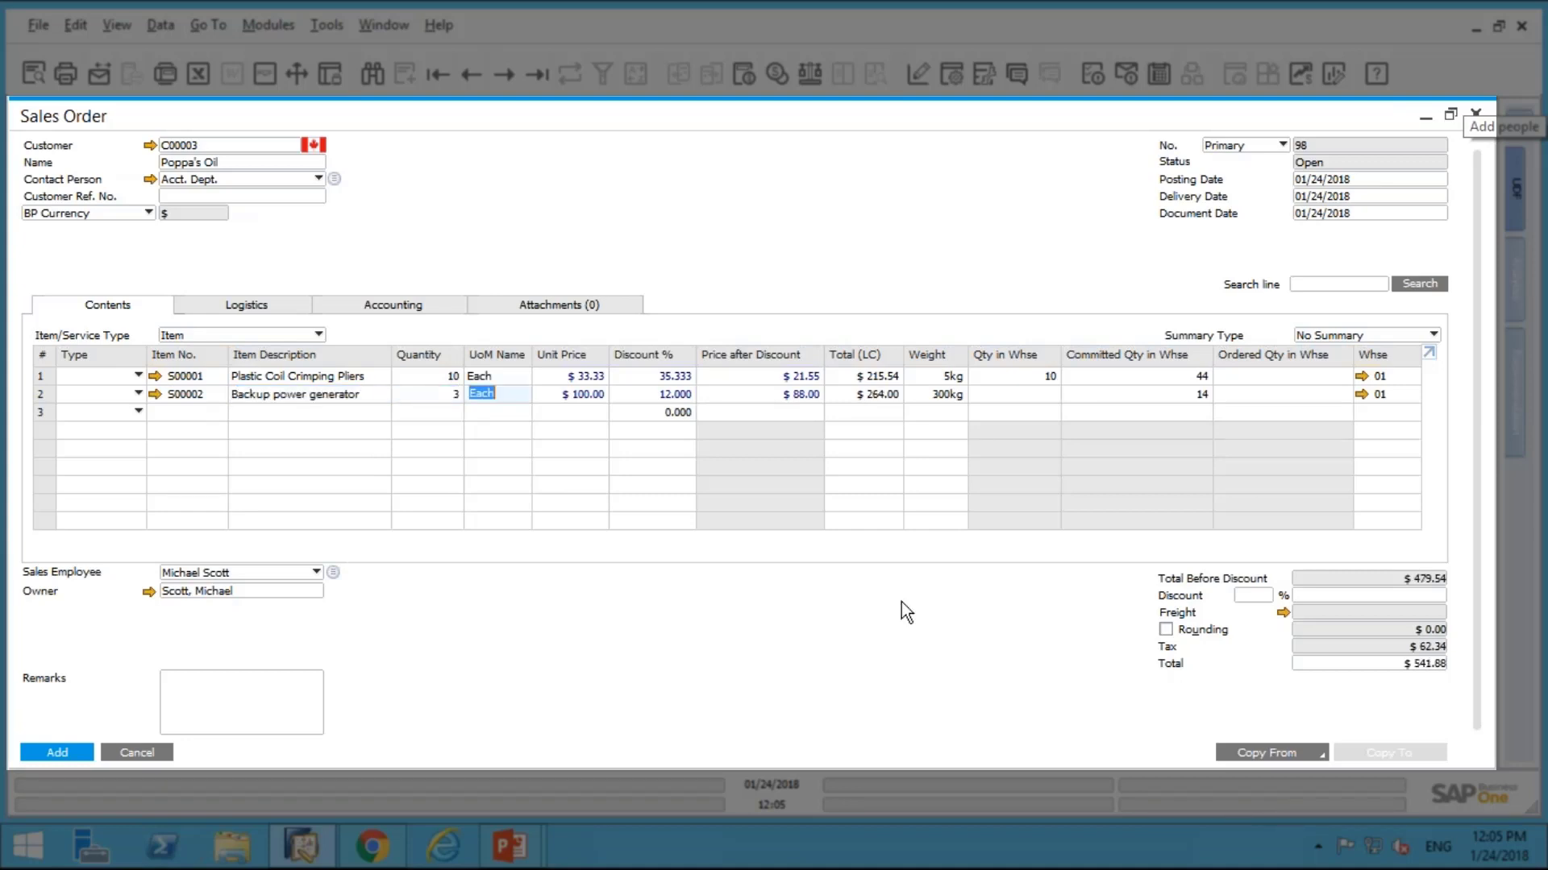